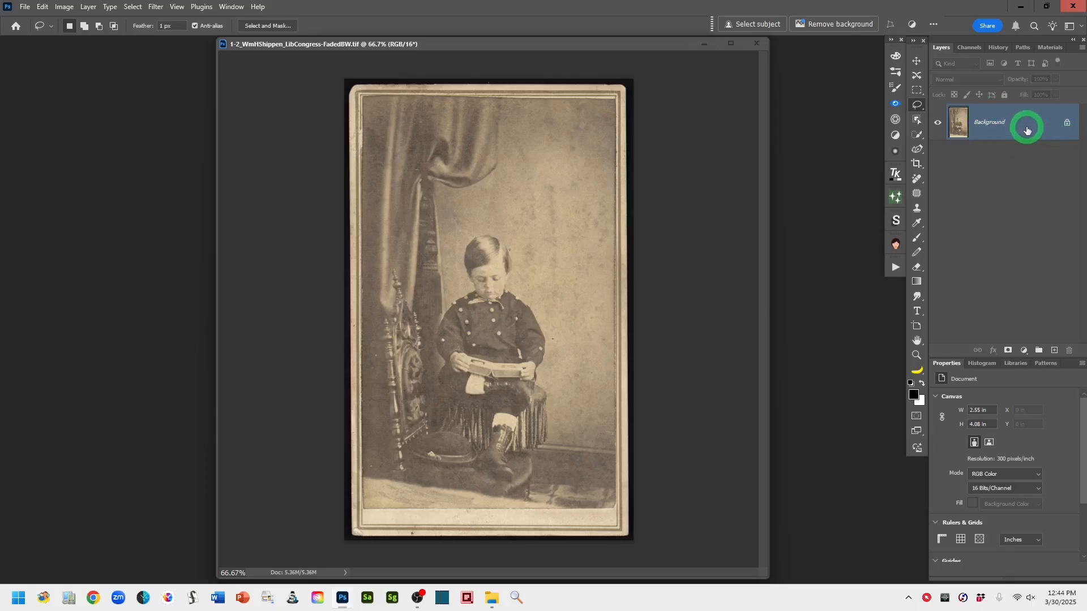
# Duplicate the Background layer
pyautogui.moveTo(1026, 126)
pyautogui.moveTo(1027, 124); pyautogui.dragTo(1056, 354)
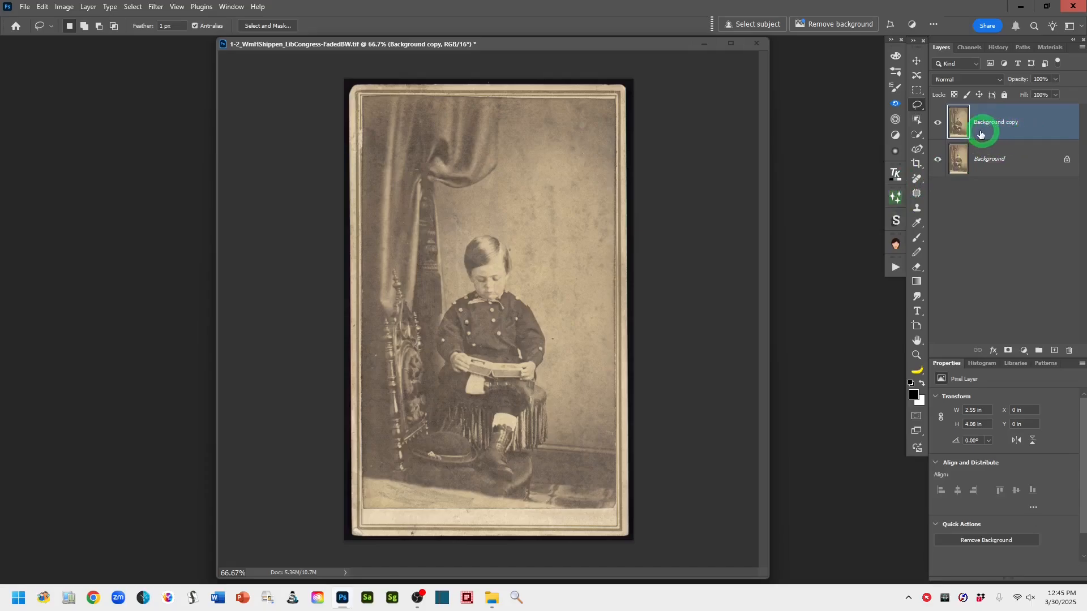
# Select the strip of floor along the bottom of the photo, above the border, with the Polygonal Lasso Tool
pyautogui.rightClick(919, 107)
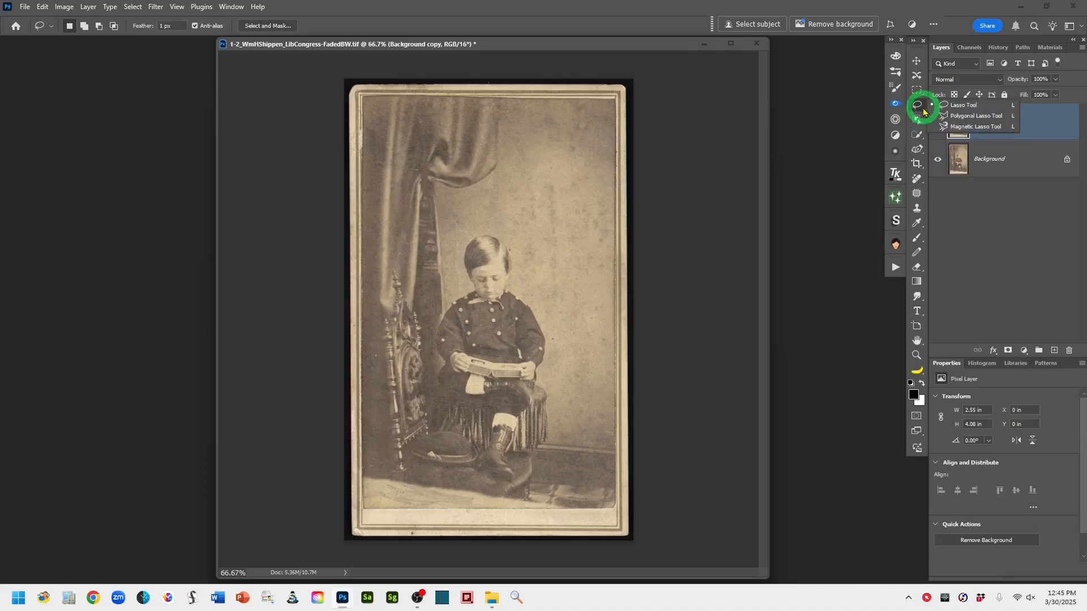
pyautogui.click(963, 118)
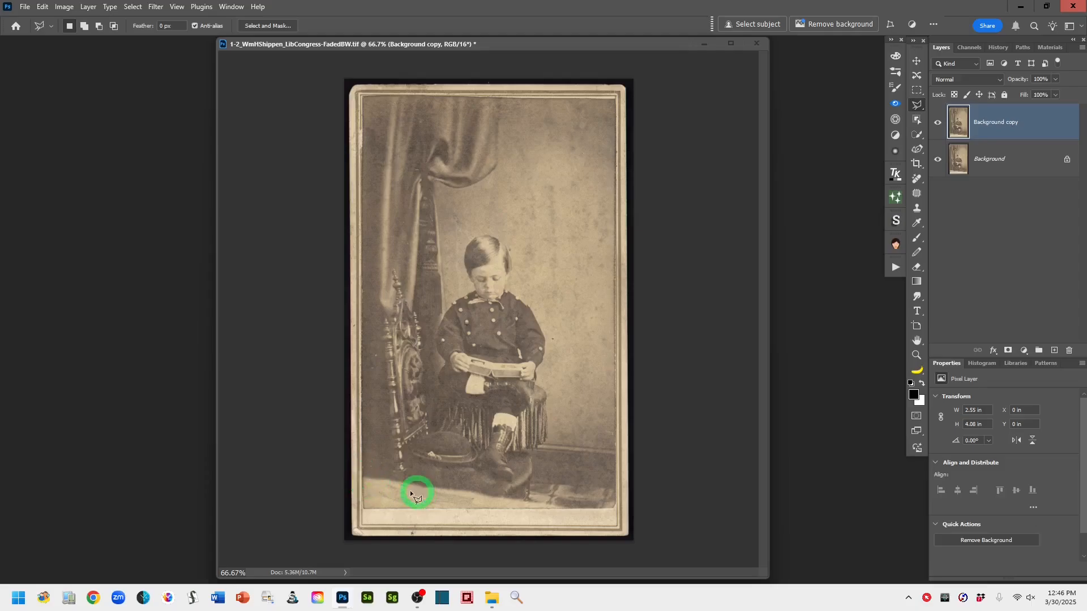
pyautogui.click(362, 473)
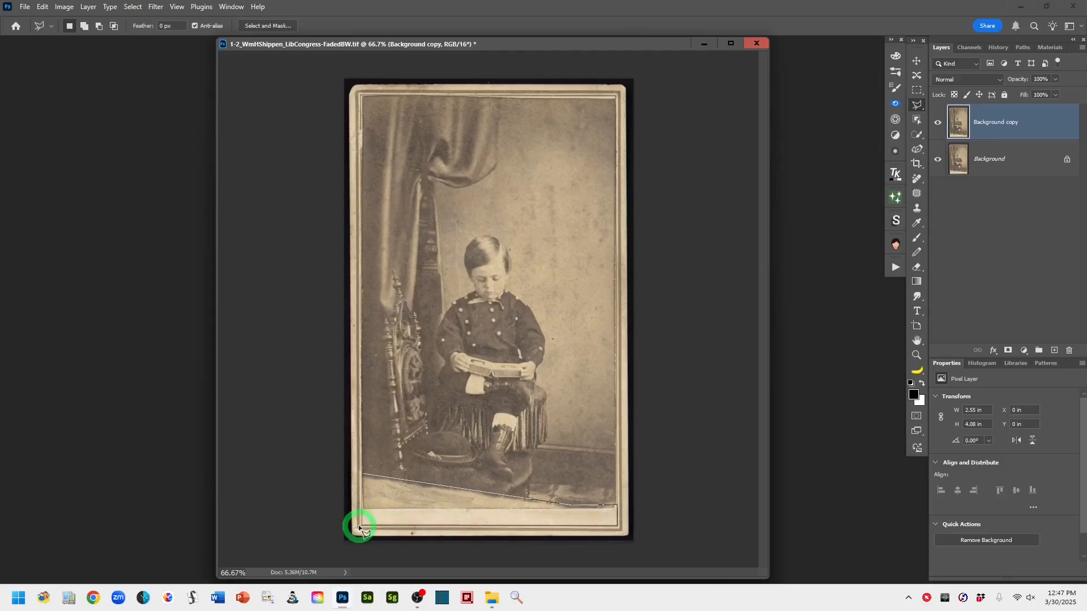
pyautogui.click(361, 473)
pyautogui.click(364, 475)
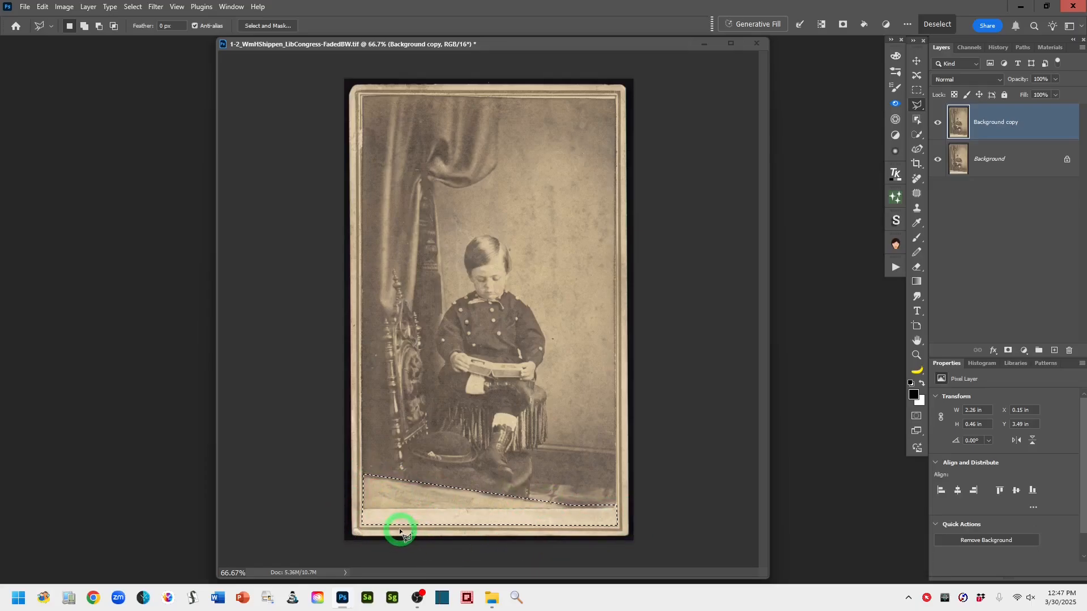
# Run Generative Fill on the selection without a prompt
pyautogui.rightClick(451, 501)
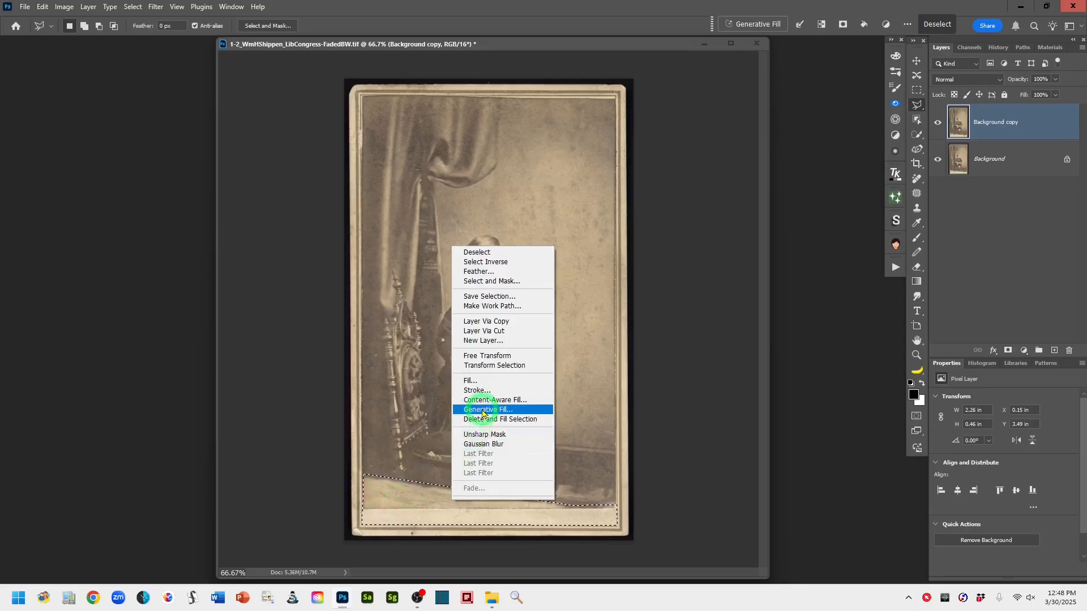
pyautogui.click(515, 410)
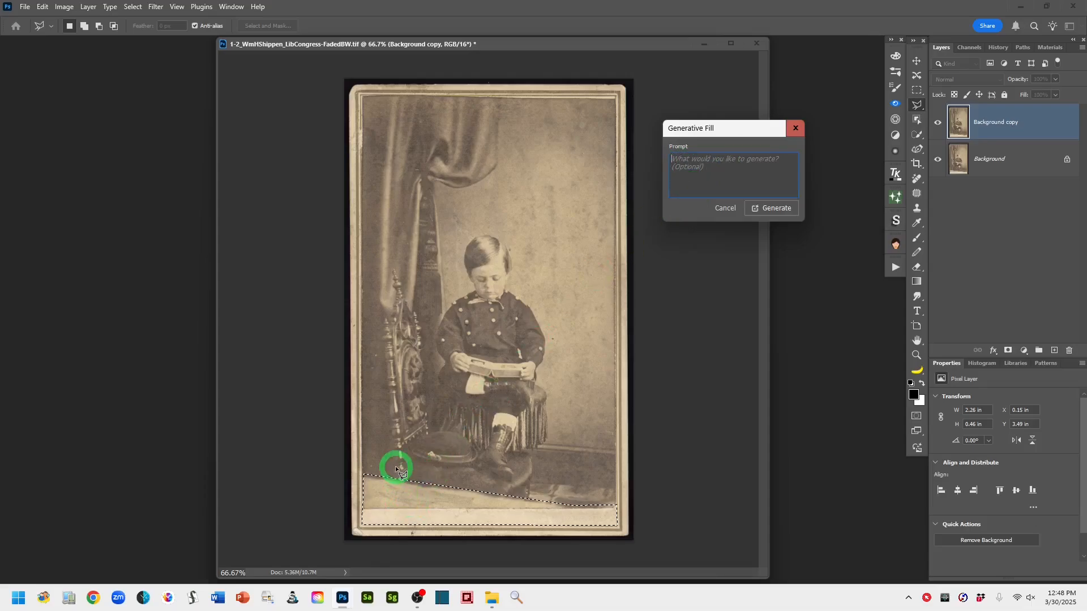
pyautogui.click(774, 208)
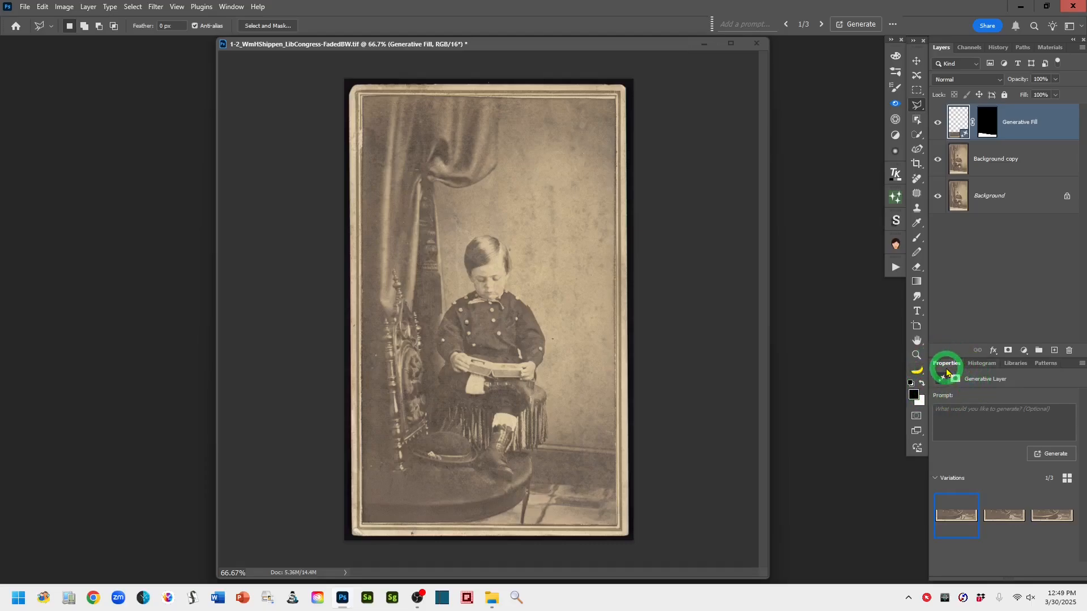
# Compare the three generated variations and delete the second one
pyautogui.moveTo(1041, 515)
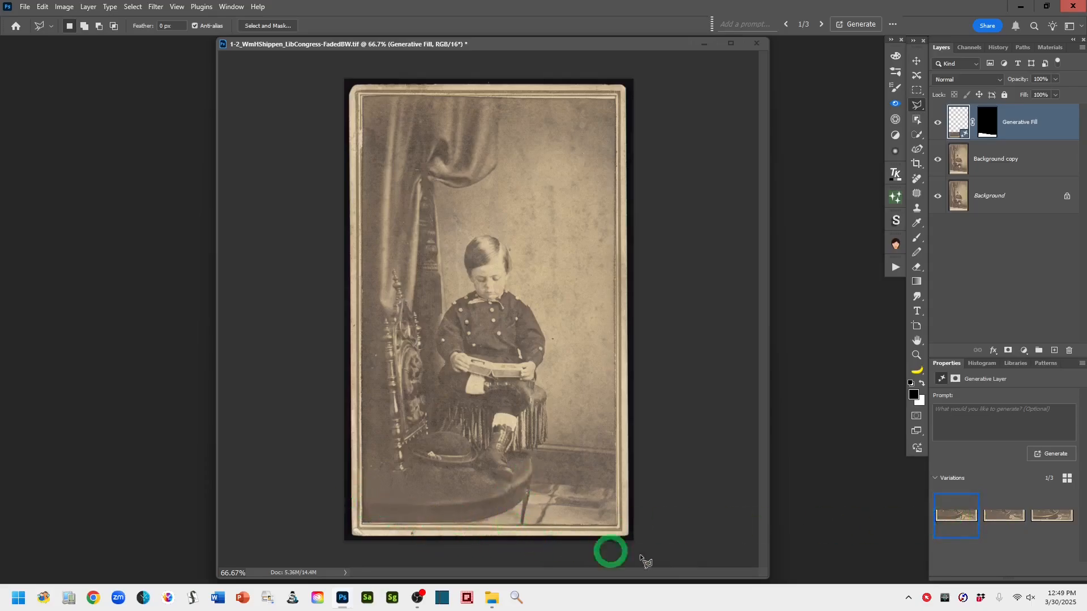
pyautogui.click(999, 520)
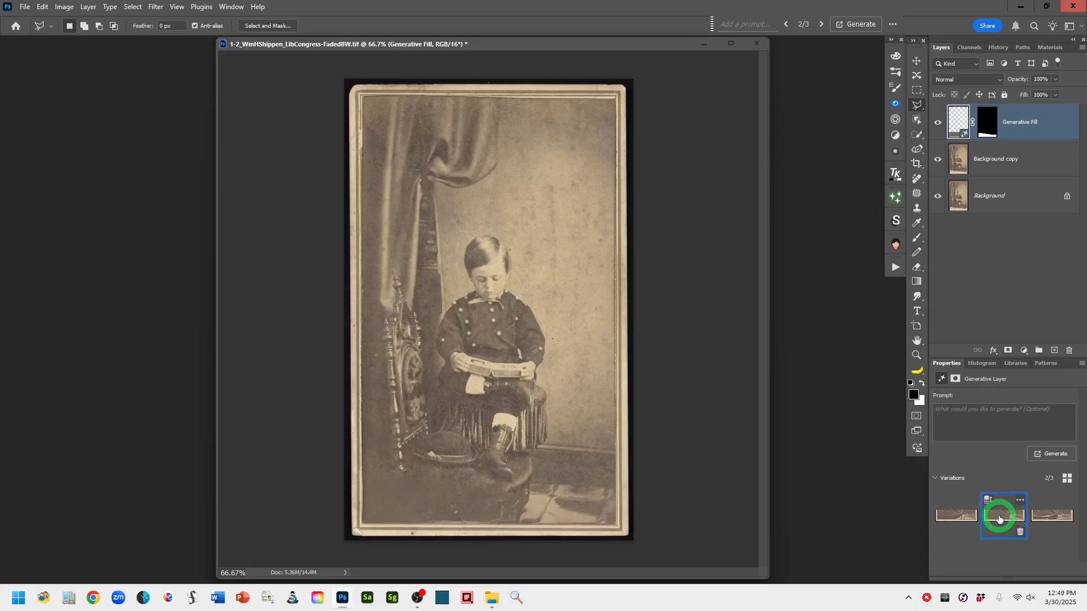
pyautogui.click(1063, 516)
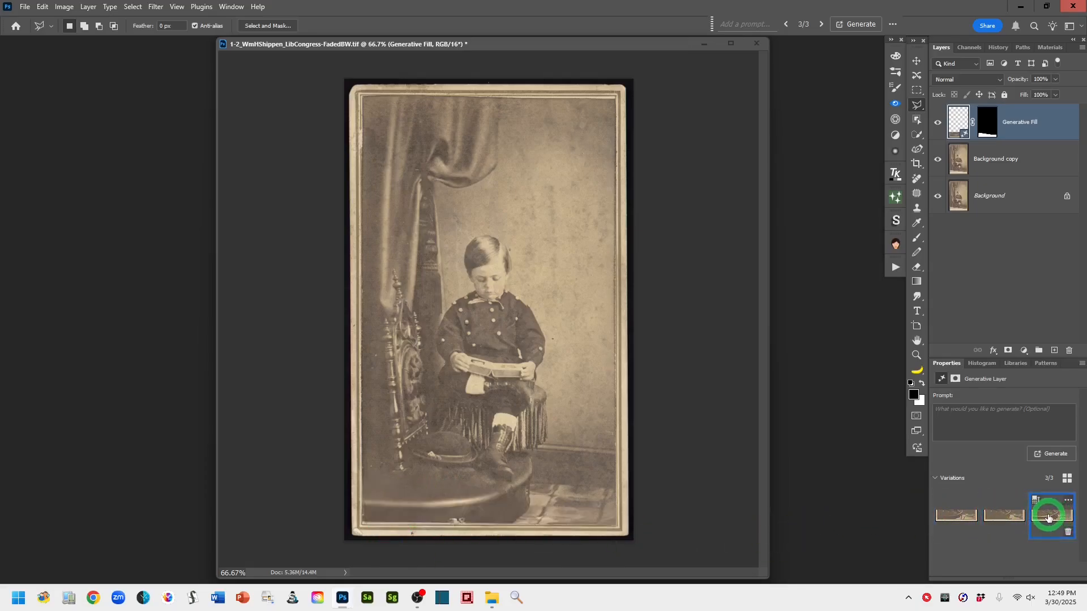
pyautogui.click(999, 516)
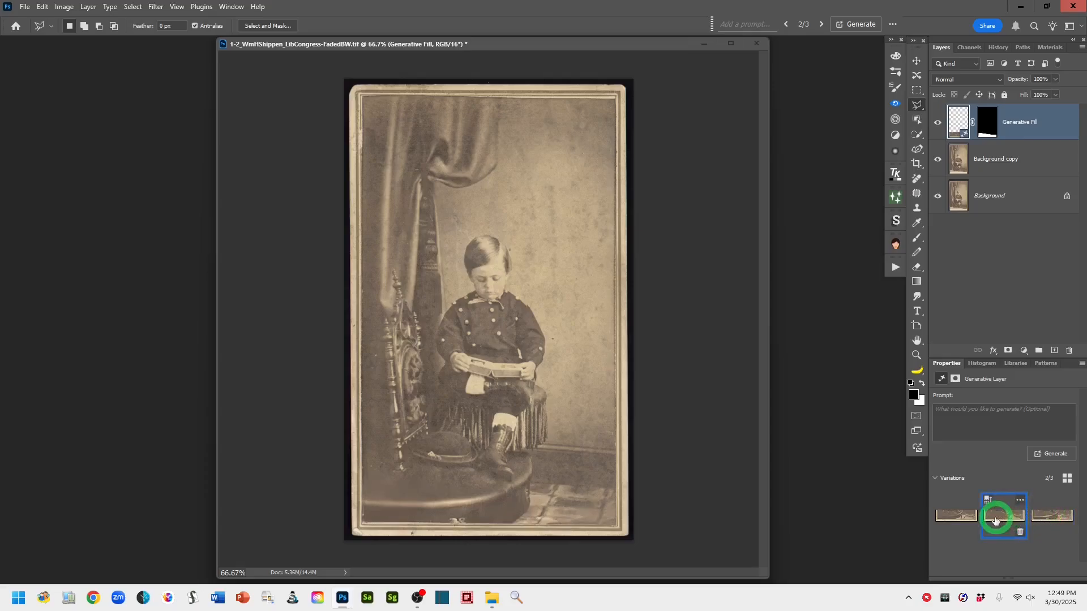
pyautogui.click(1020, 534)
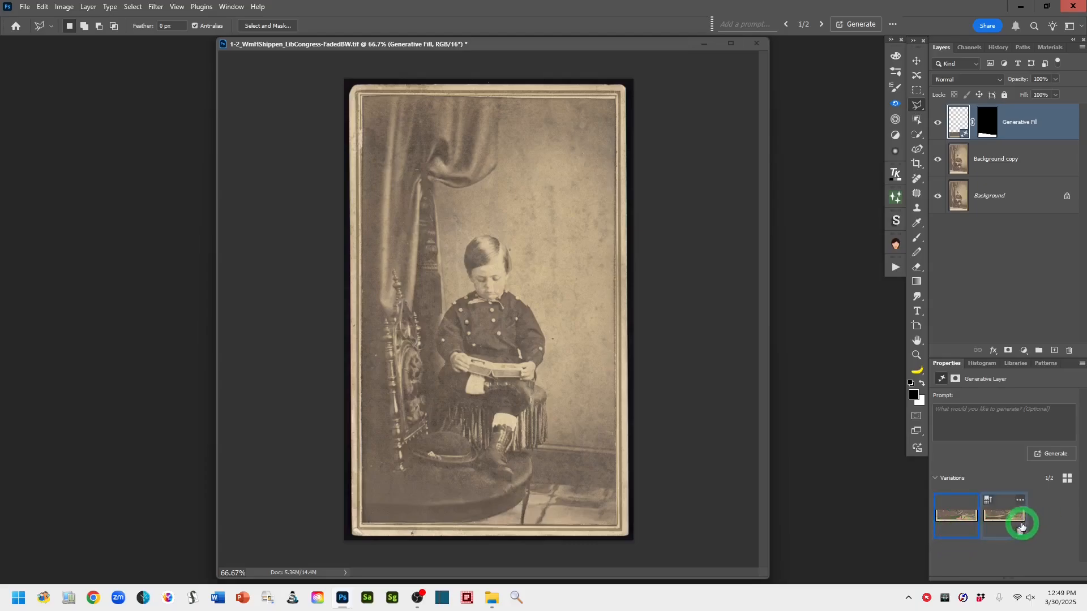
# Compare the remaining variations and generate similar variations from the first one
pyautogui.click(1003, 520)
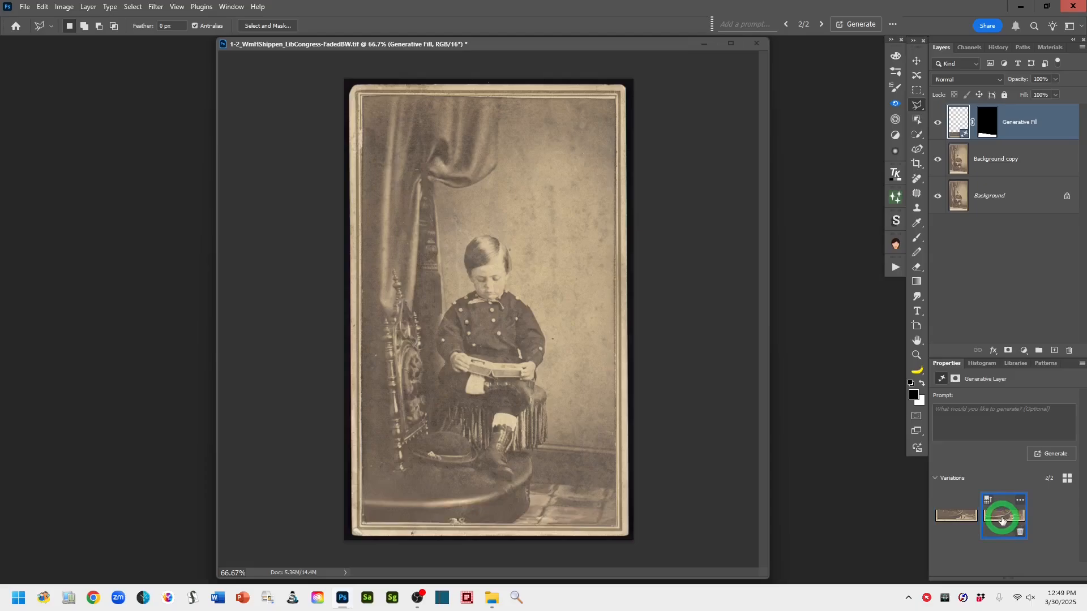
pyautogui.click(952, 521)
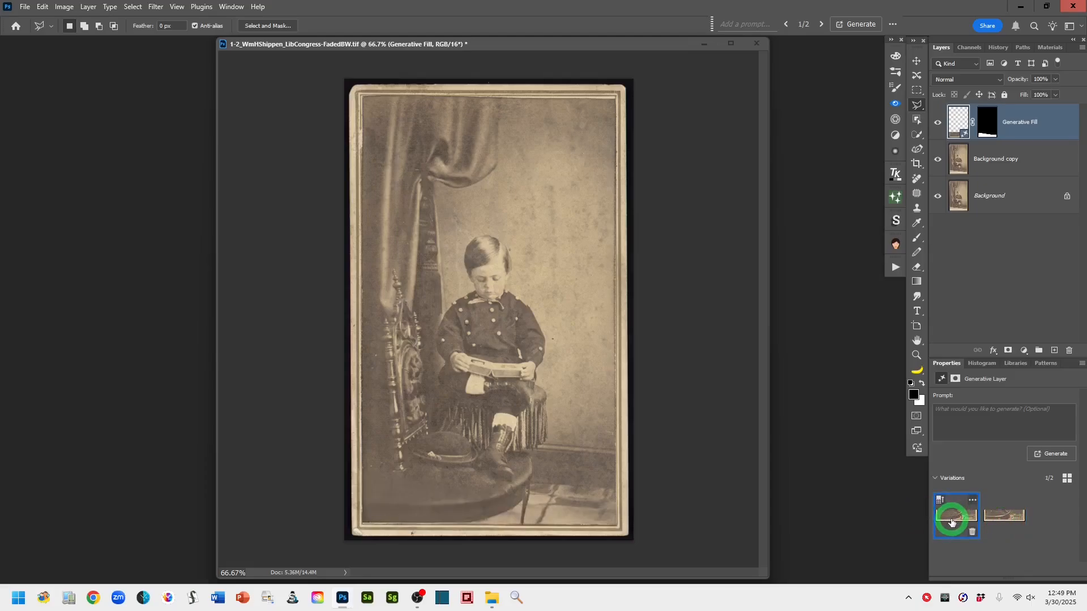
pyautogui.click(997, 516)
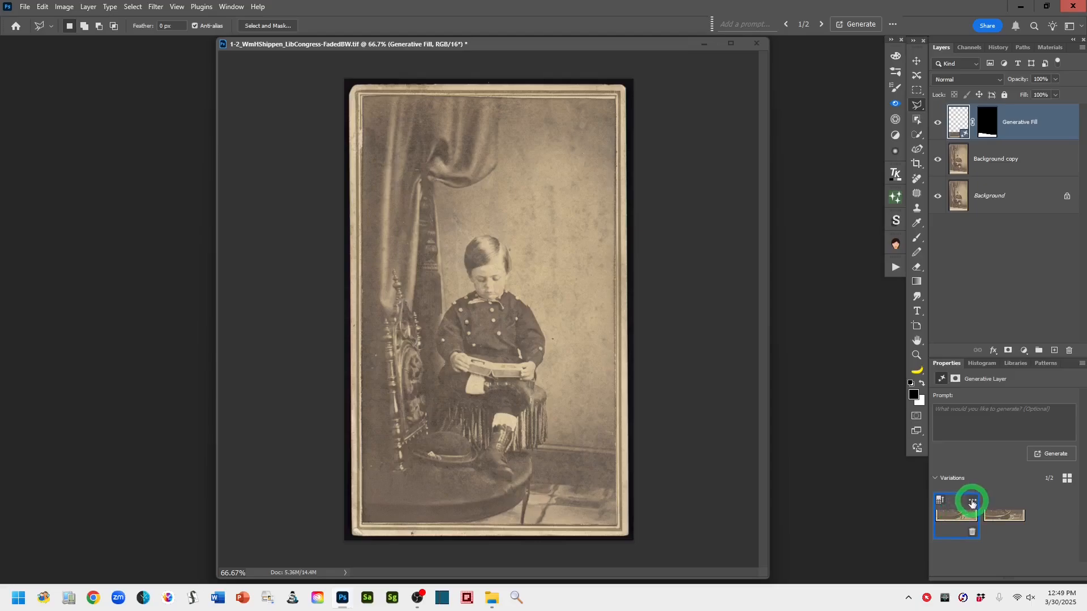
pyautogui.click(973, 502)
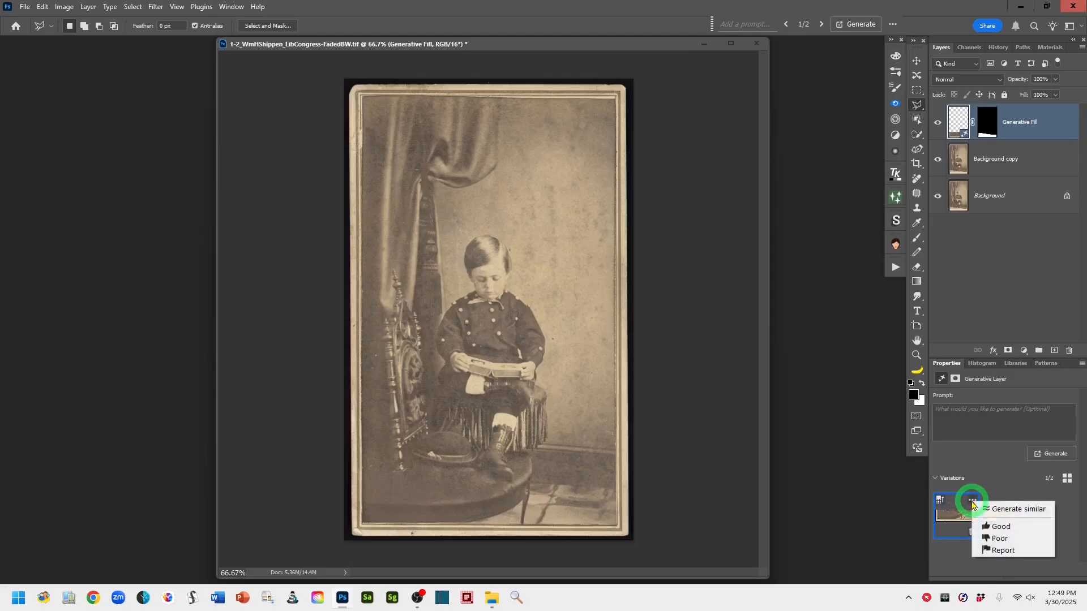
pyautogui.click(1004, 509)
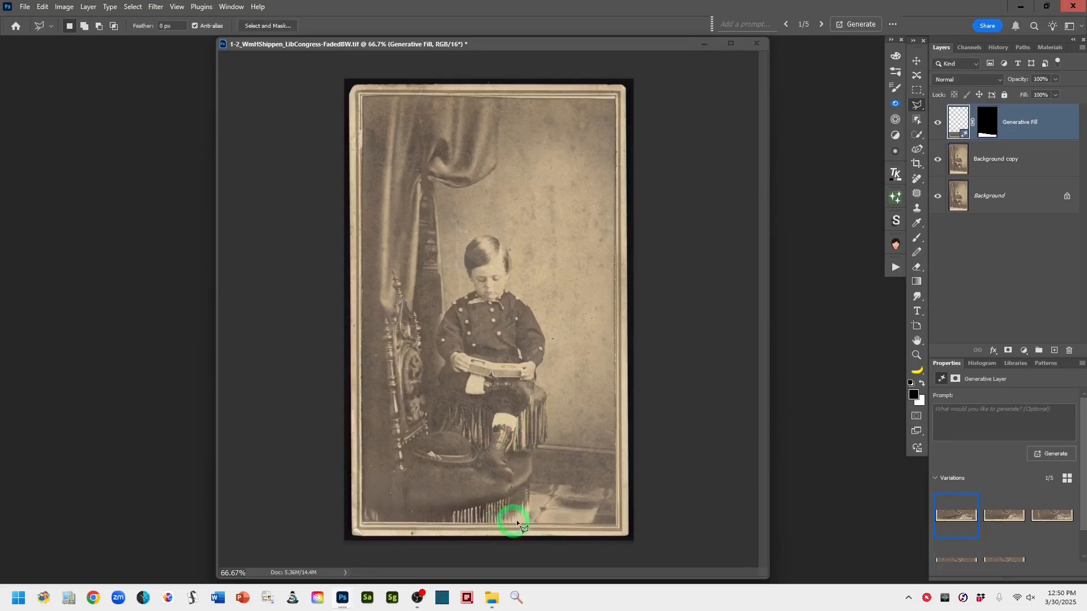
# Preview the new variations one by one and delete the fourth one
pyautogui.click(1000, 520)
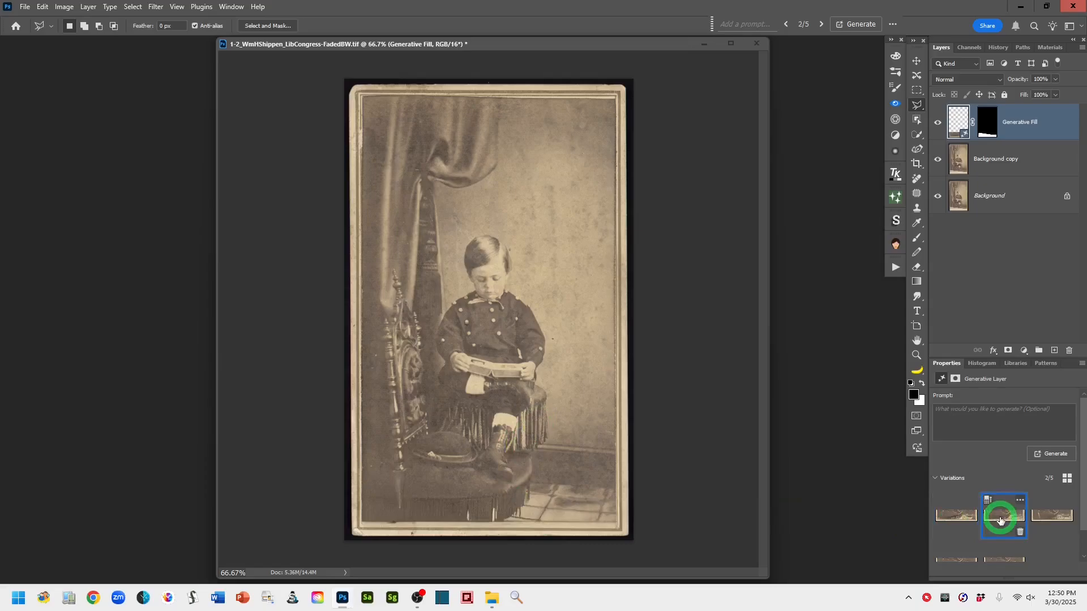
pyautogui.click(1052, 518)
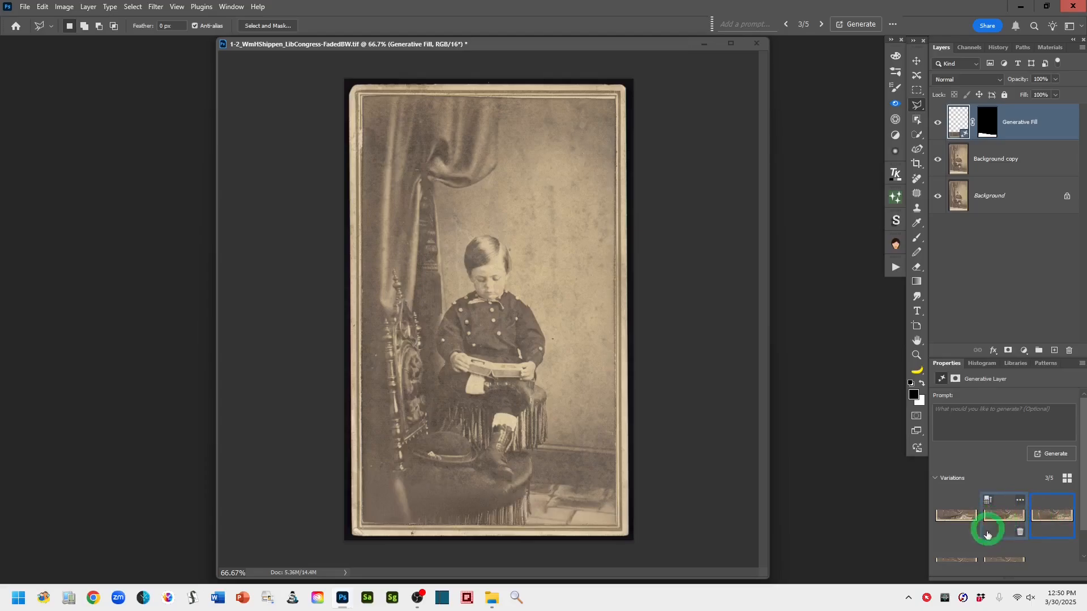
pyautogui.click(954, 518)
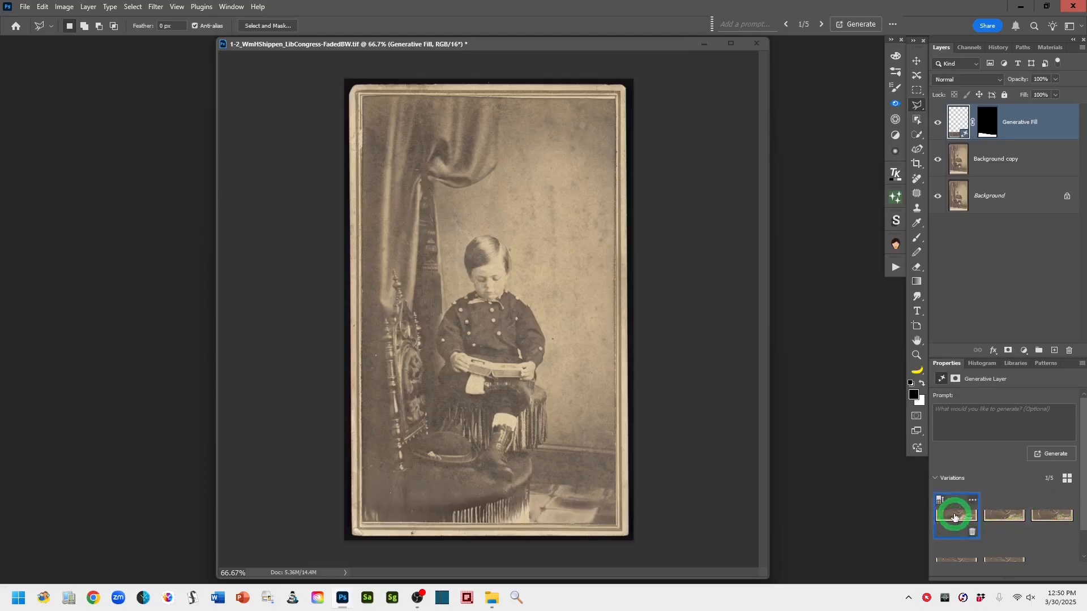
pyautogui.moveTo(1084, 502); pyautogui.dragTo(1080, 521)
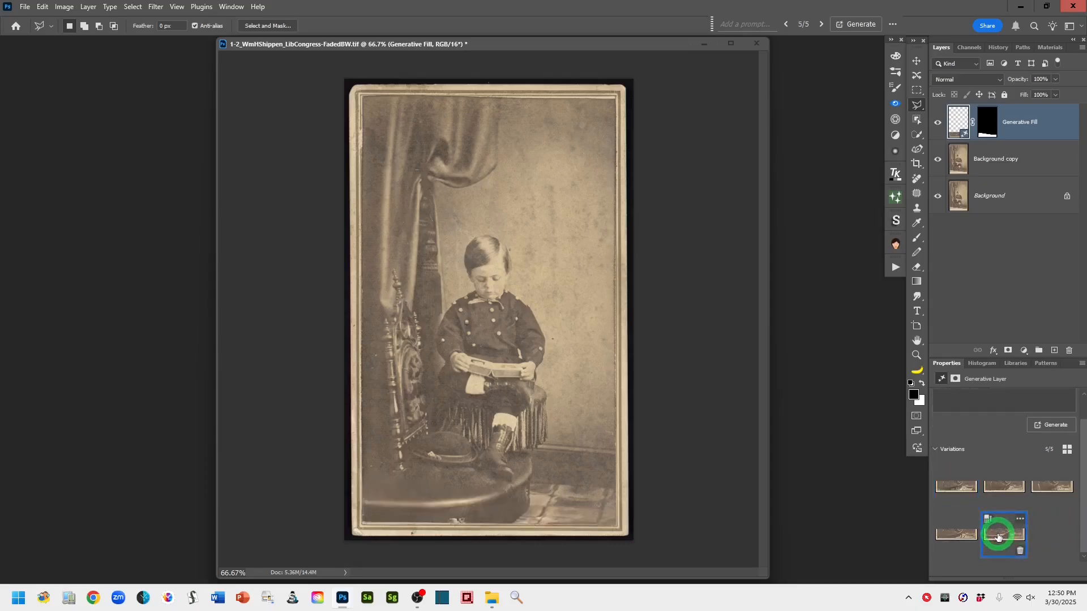
pyautogui.click(957, 534)
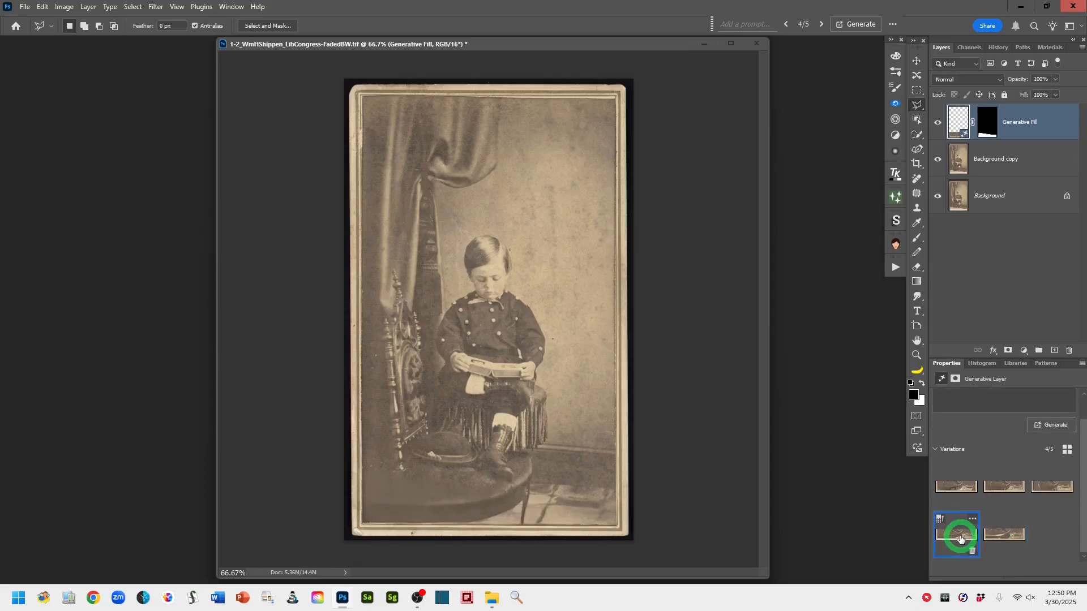
pyautogui.moveTo(944, 530)
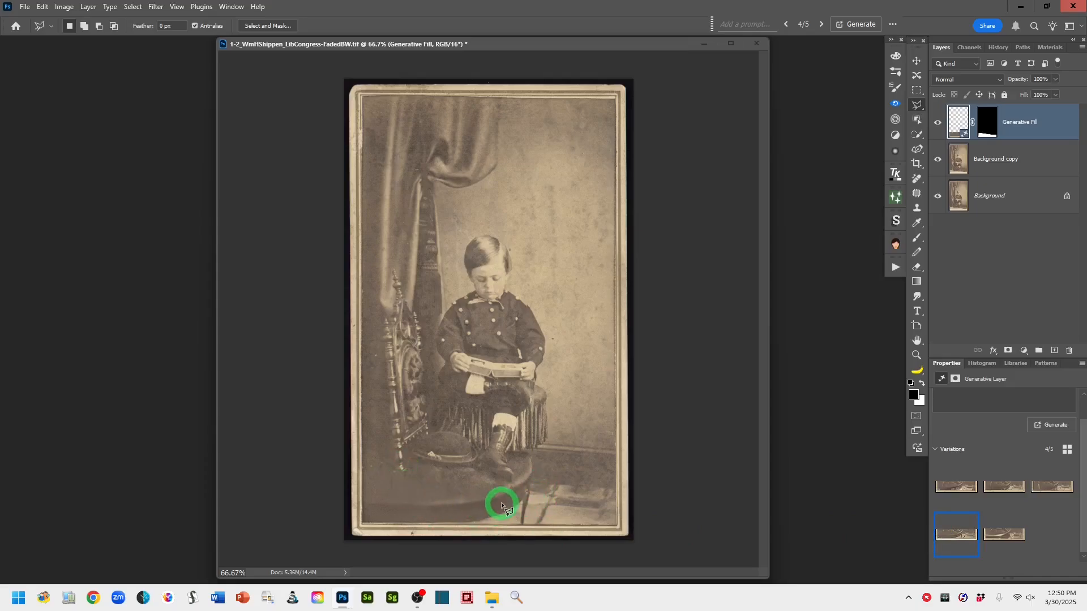
pyautogui.moveTo(1005, 518)
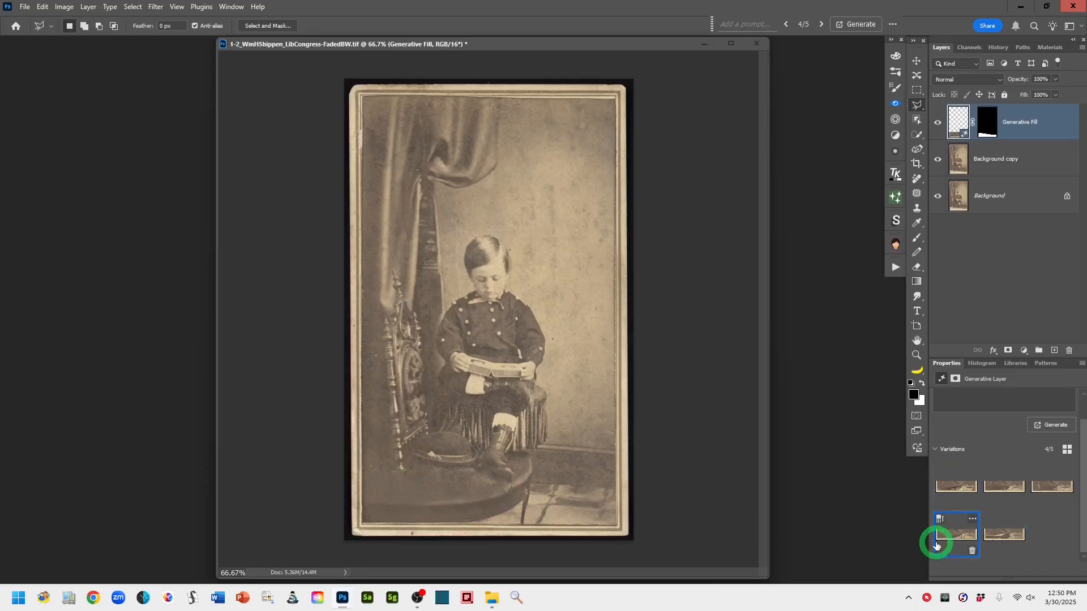
pyautogui.moveTo(1082, 492); pyautogui.dragTo(1082, 467)
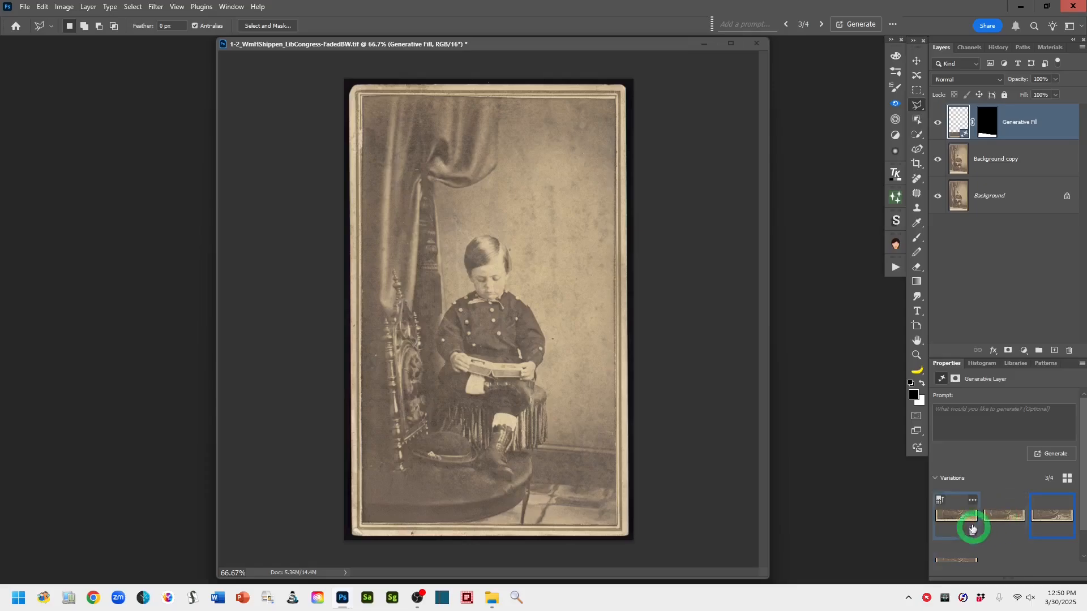
# Delete all remaining variations except the first one
pyautogui.click(945, 516)
pyautogui.click(972, 532)
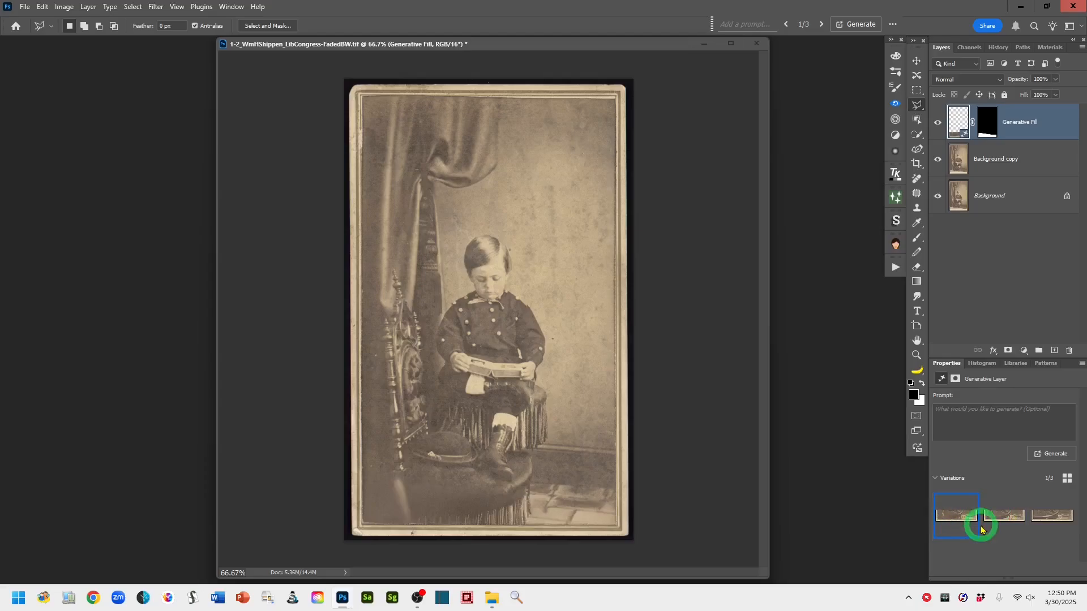
pyautogui.click(972, 533)
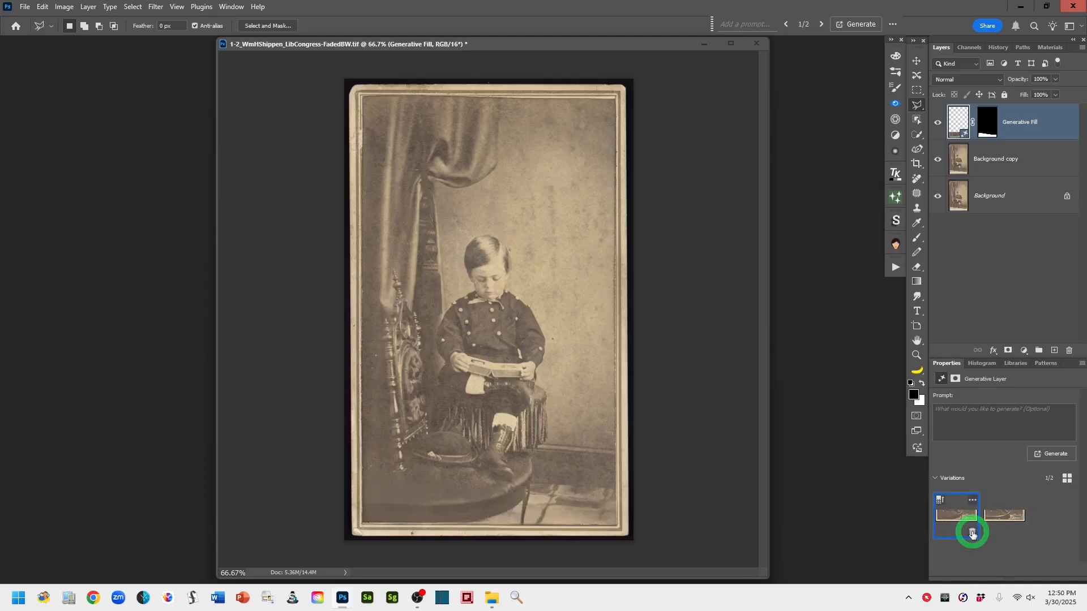
pyautogui.click(1004, 513)
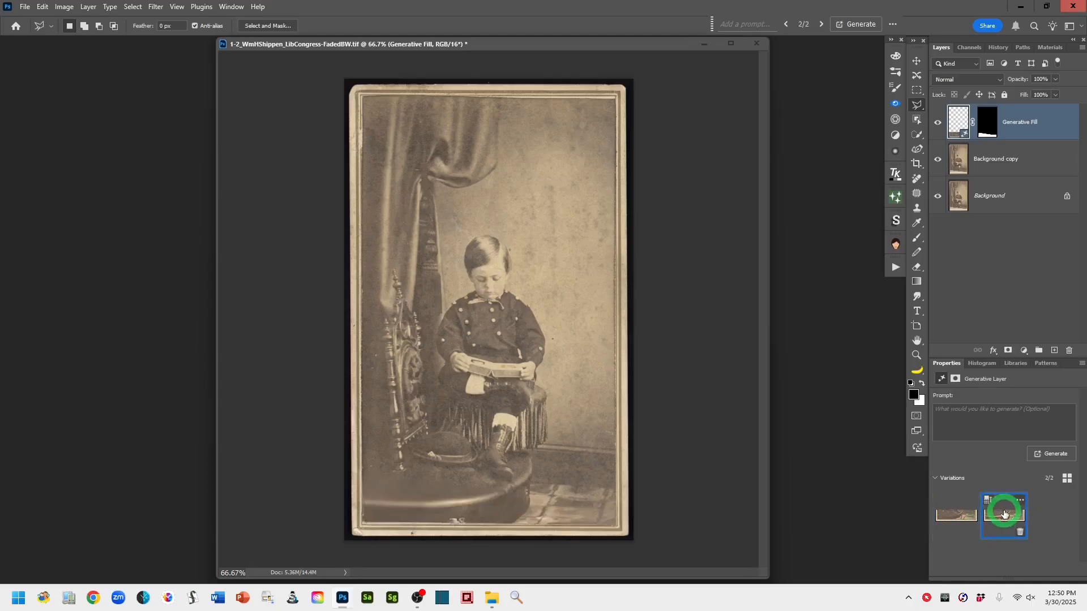
pyautogui.click(1019, 532)
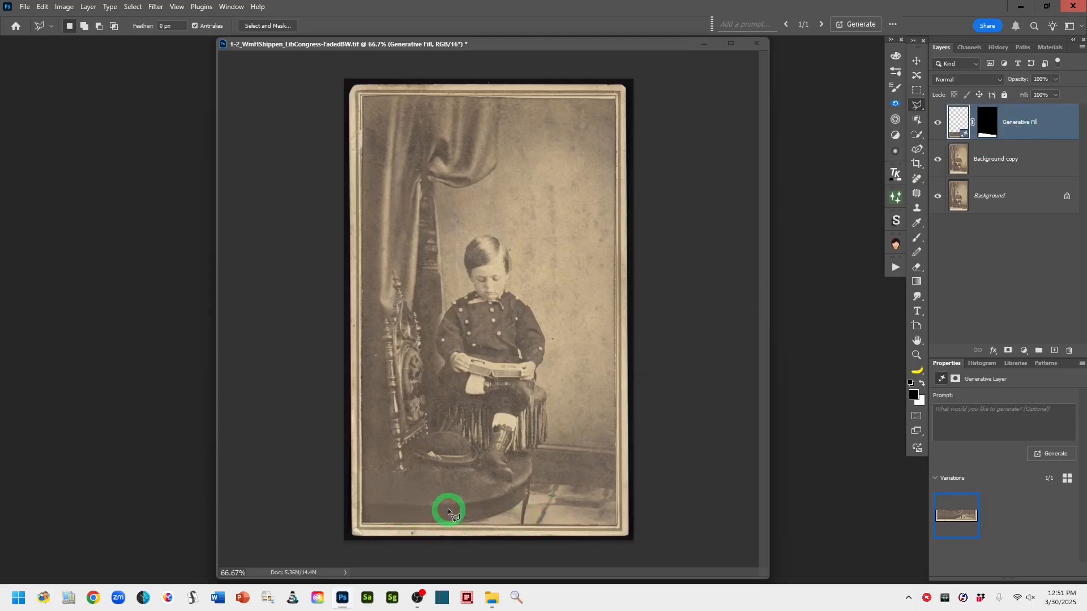
# Switch back to the Lasso Tool, add a new layer on top, and stamp all visible layers into it
pyautogui.rightClick(917, 104)
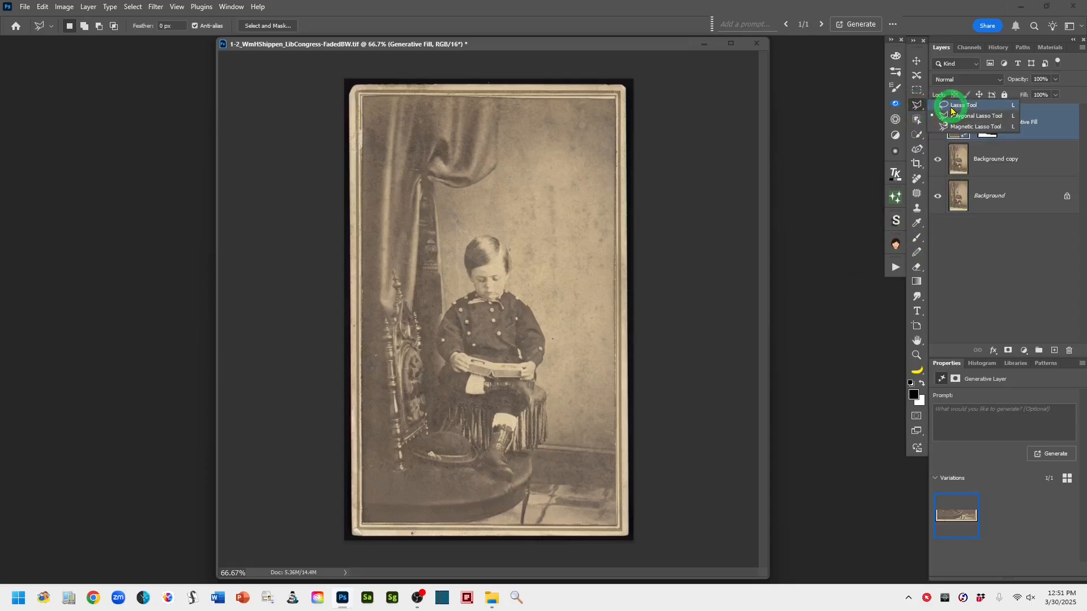
pyautogui.click(952, 106)
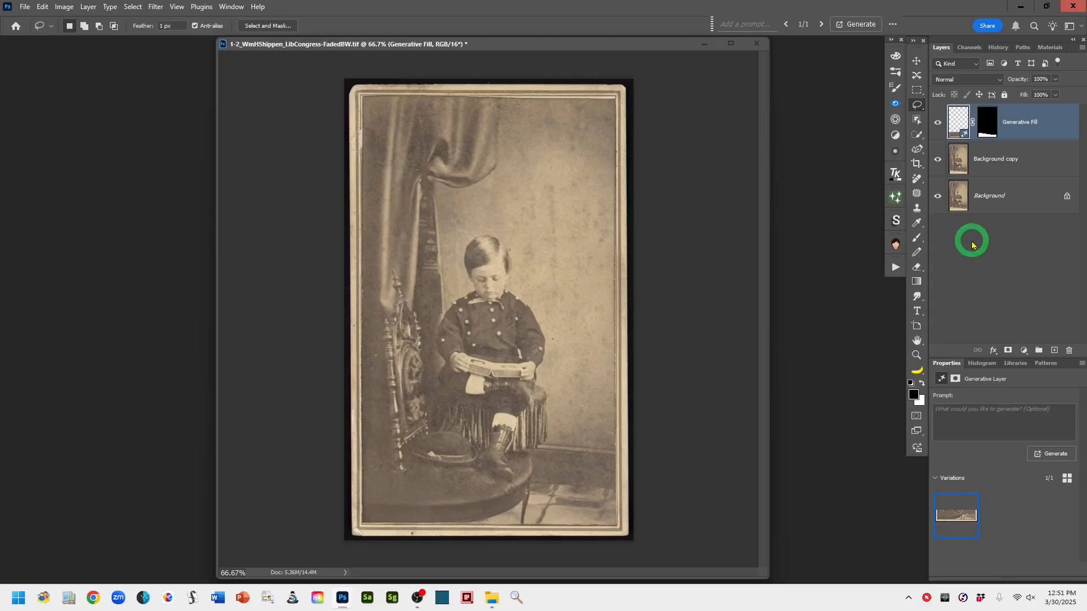
pyautogui.click(1054, 352)
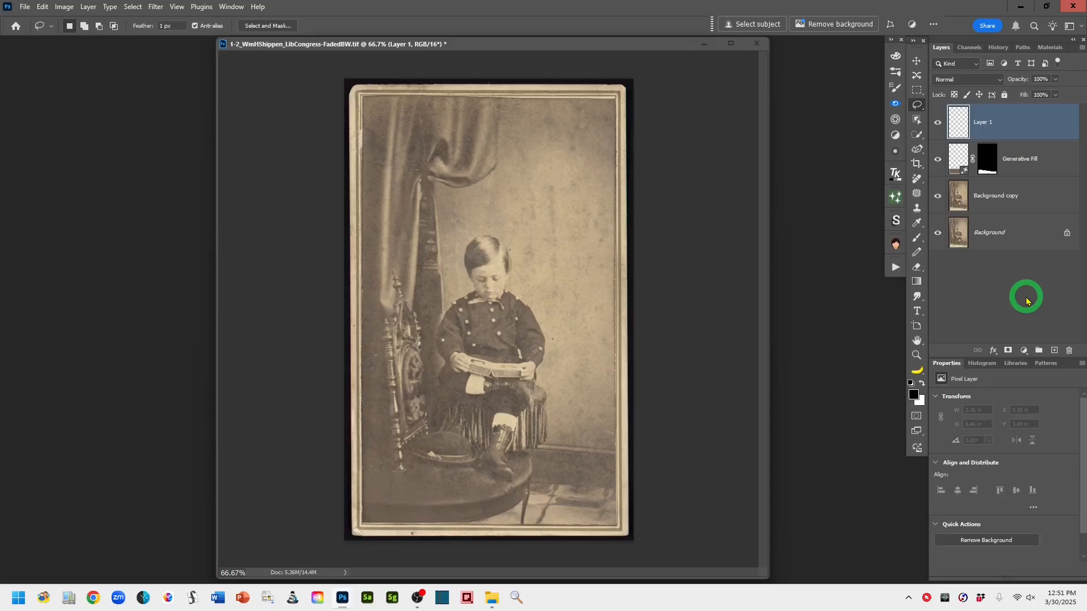
pyautogui.hotkey('ctrl', 'shift', 'alt', 'e')
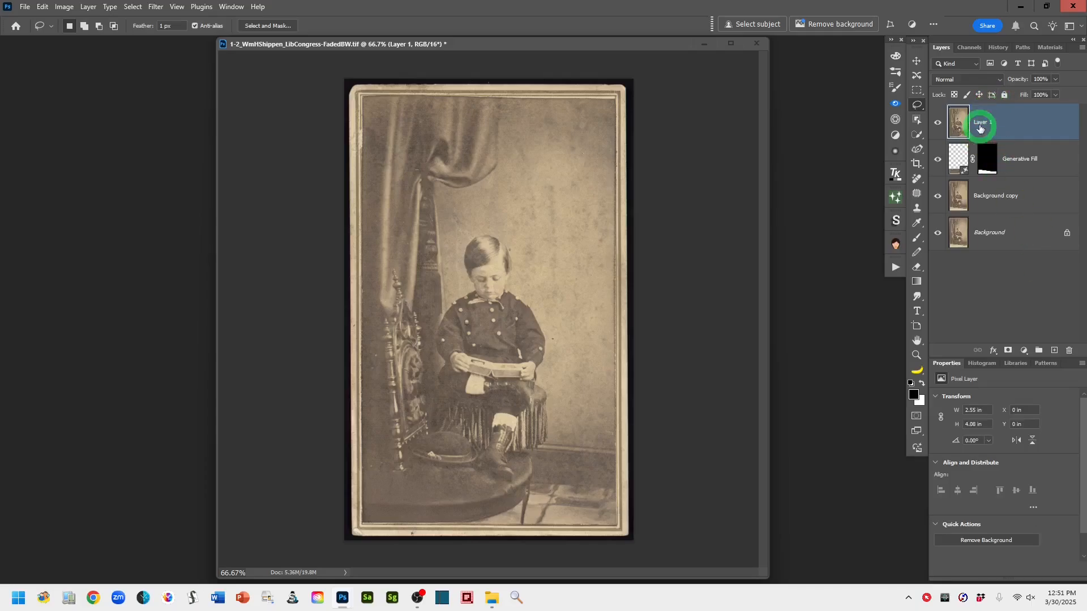
# Rename the stamped layer "stamp layer" and set its blend mode to Multiply
pyautogui.doubleClick(982, 122)
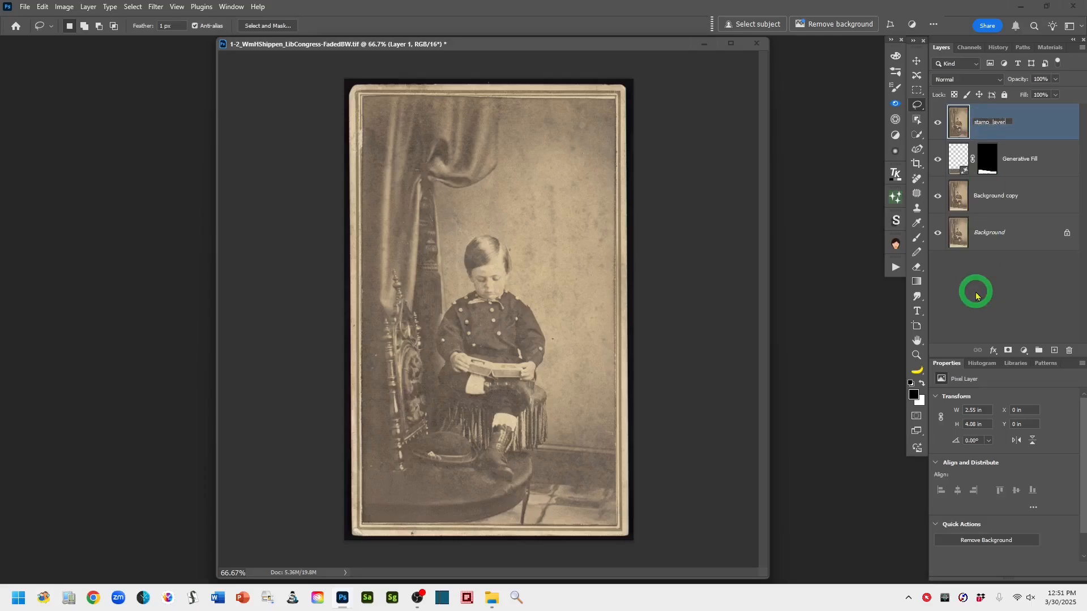
pyautogui.click(1038, 126)
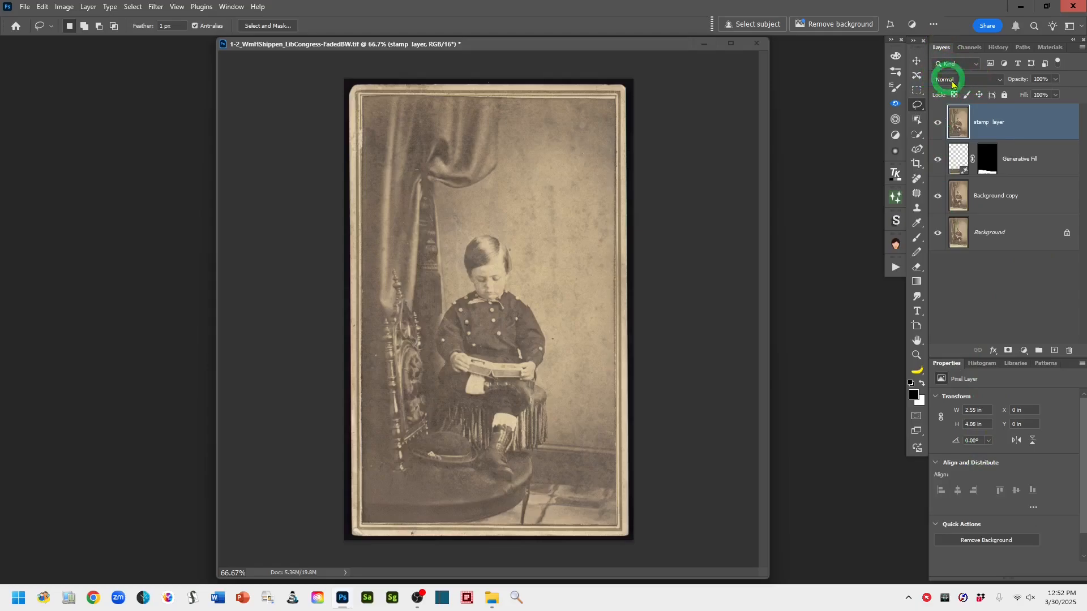
pyautogui.click(994, 80)
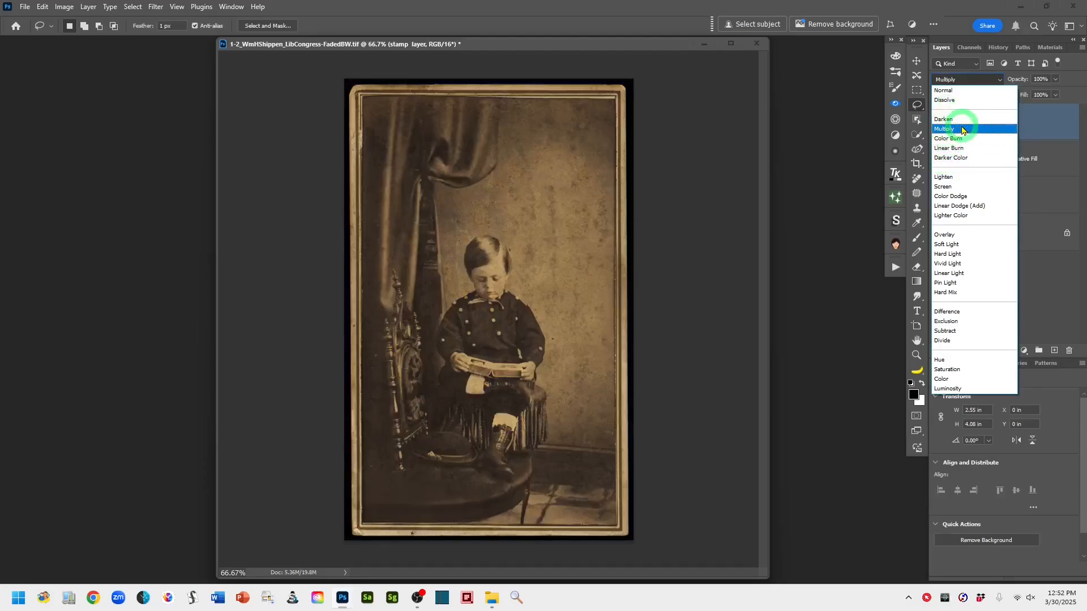
pyautogui.click(963, 130)
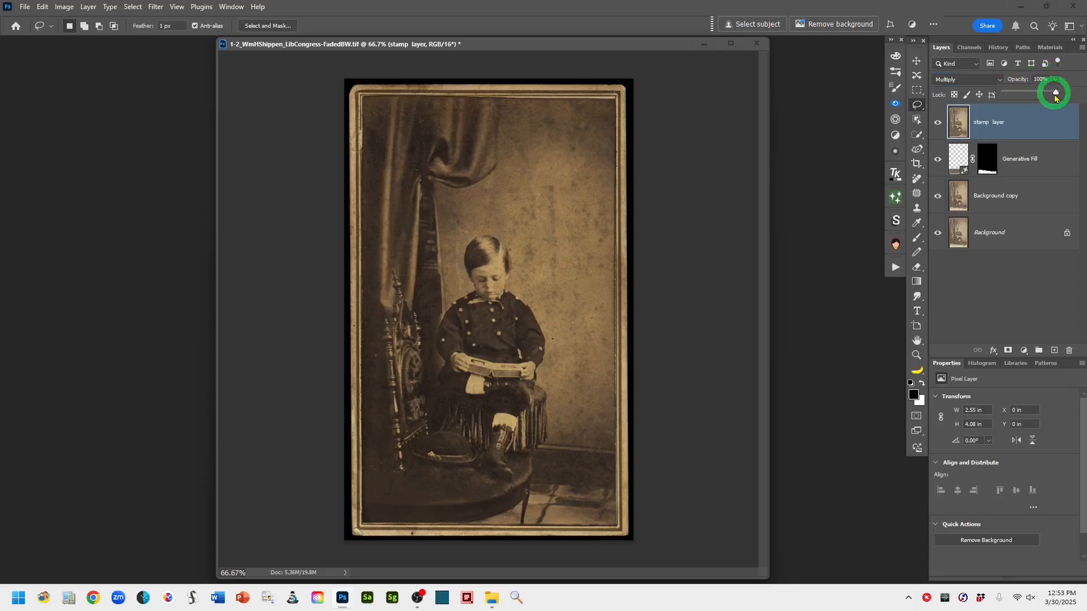
# Set the stamp layer's opacity to 80% and toggle its visibility to compare with and without it
pyautogui.click(1019, 81)
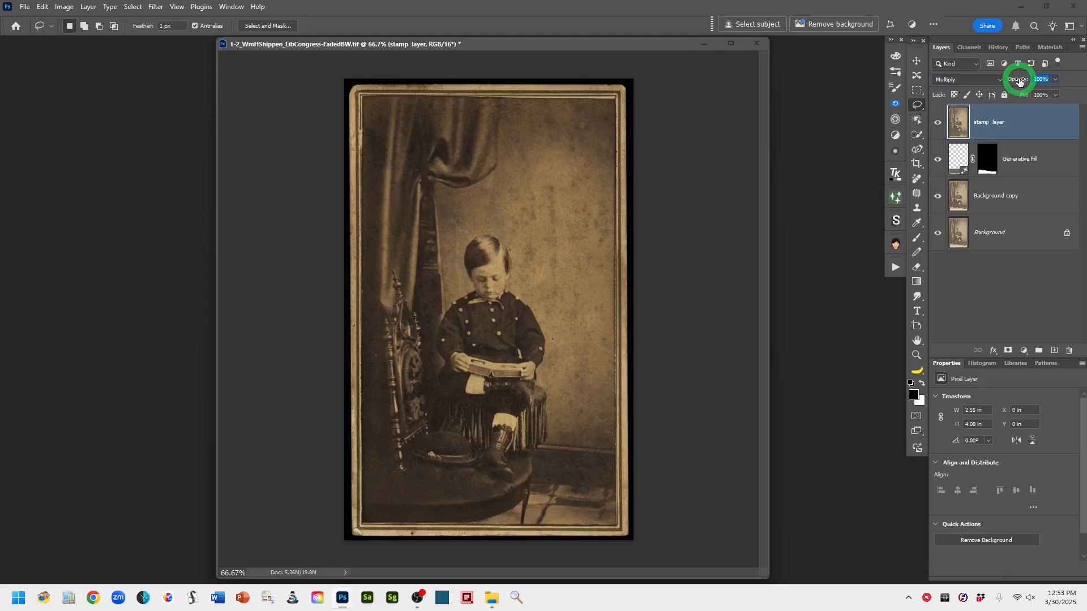
pyautogui.moveTo(1019, 80); pyautogui.dragTo(1013, 81)
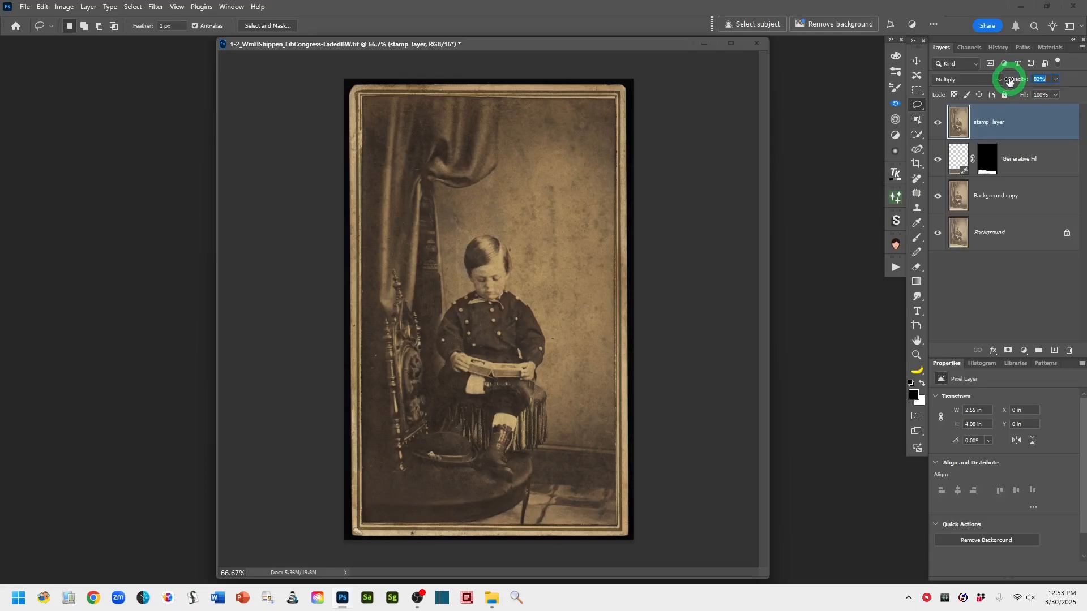
pyautogui.moveTo(1009, 81); pyautogui.dragTo(1008, 82)
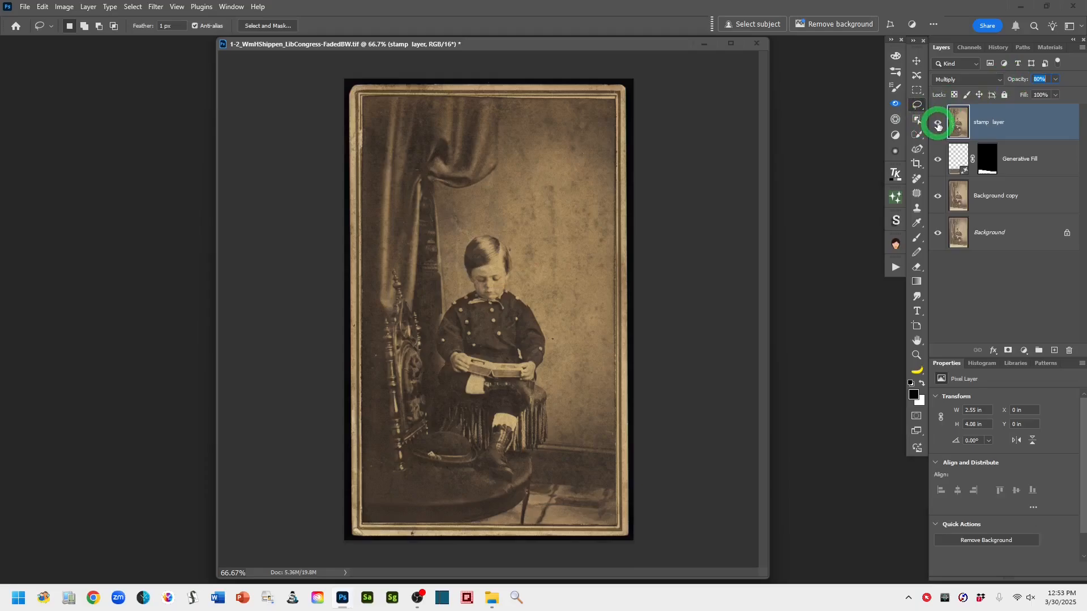
pyautogui.click(938, 125)
pyautogui.click(938, 125)
pyautogui.click(938, 126)
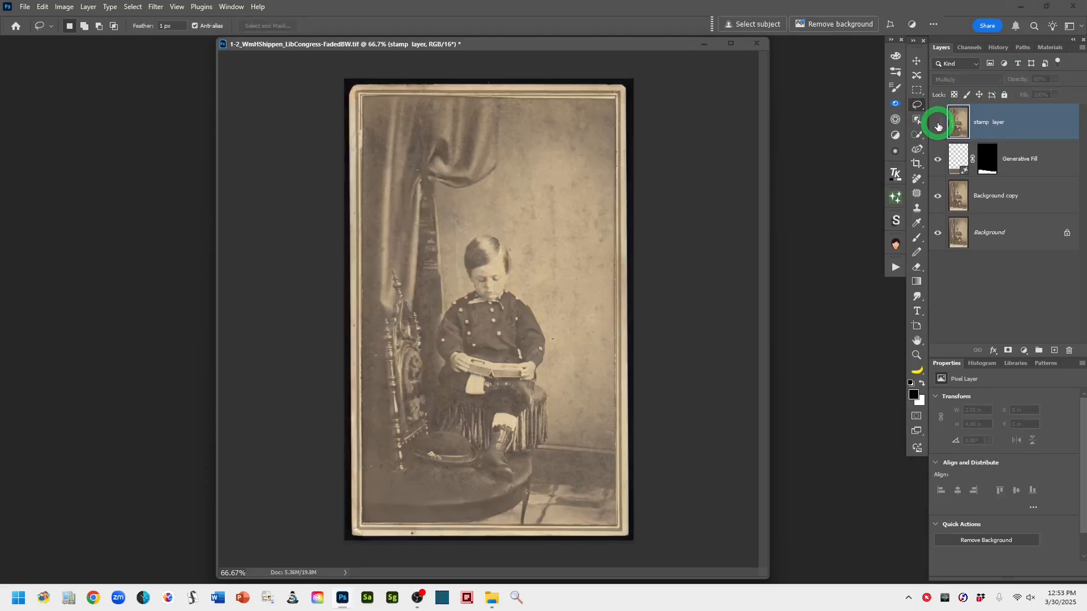
pyautogui.click(938, 125)
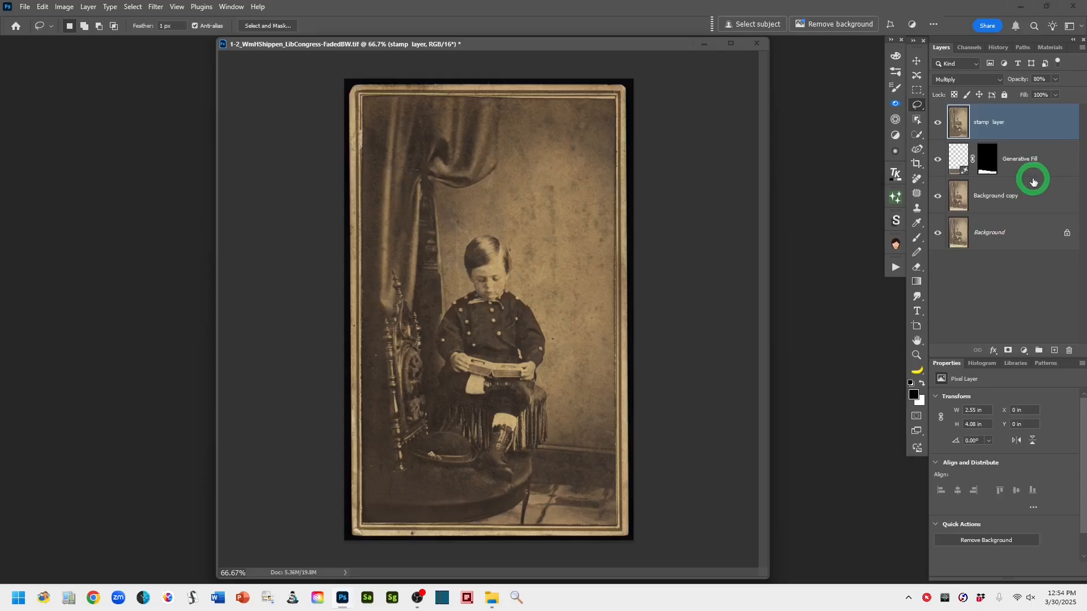
# Add a new top layer, stamp all visible layers into it, and name it "Multiply blend mode"
pyautogui.click(1054, 351)
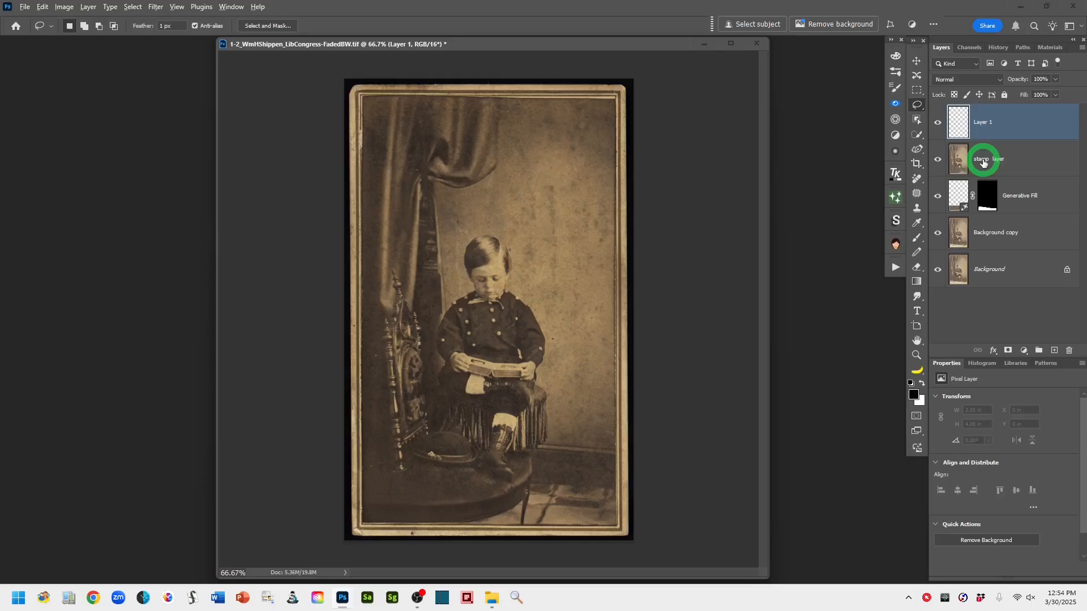
pyautogui.hotkey('ctrl', 'shift', 'alt', 'e')
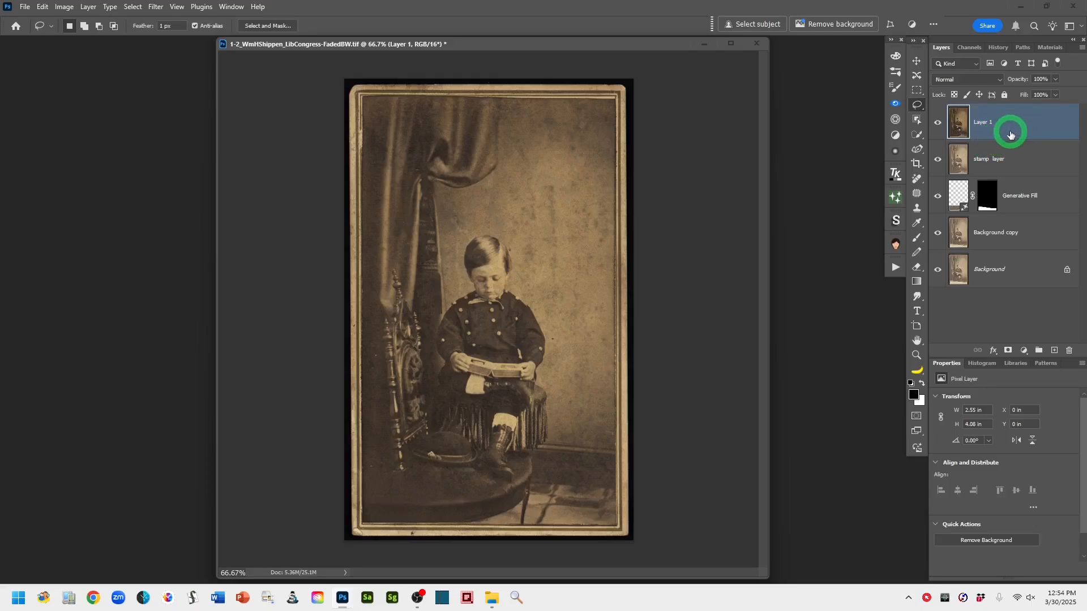
pyautogui.doubleClick(982, 123)
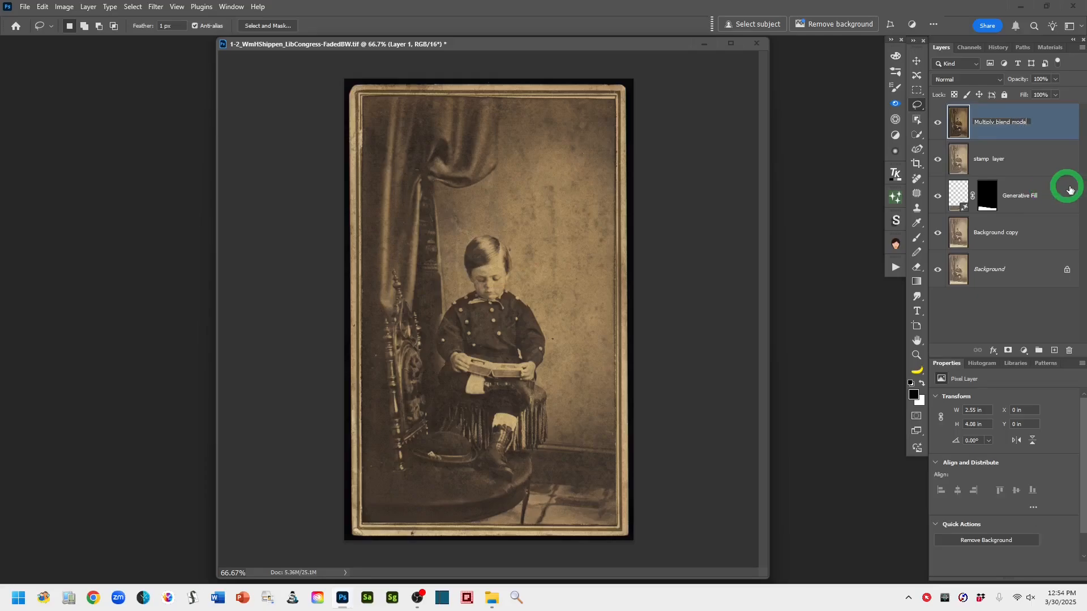
pyautogui.click(1047, 120)
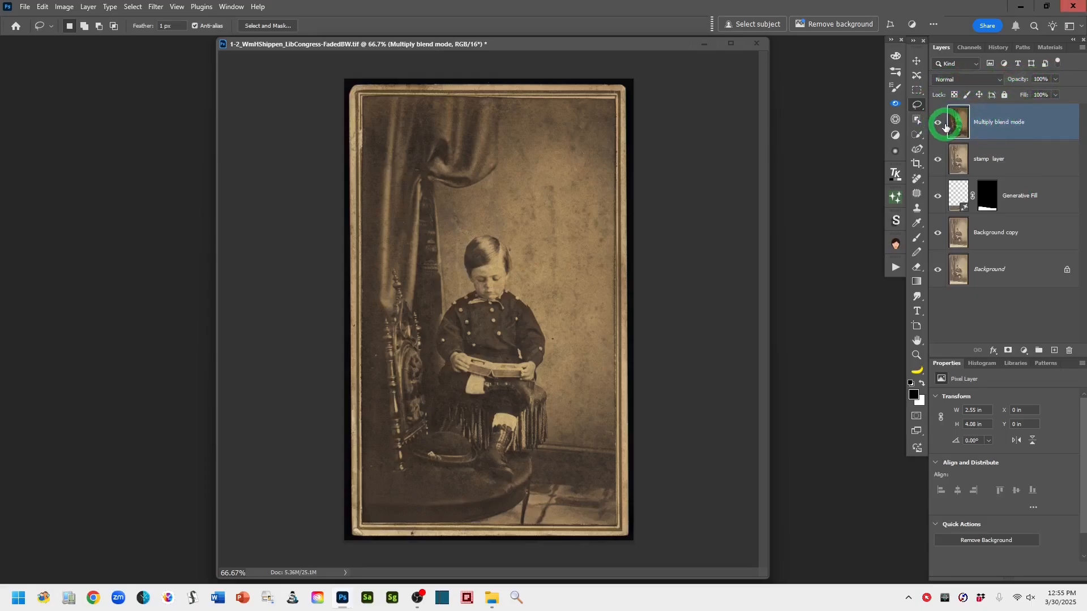
# Open the Camera Raw Filter on the new layer and set the white balance to Auto
pyautogui.click(155, 8)
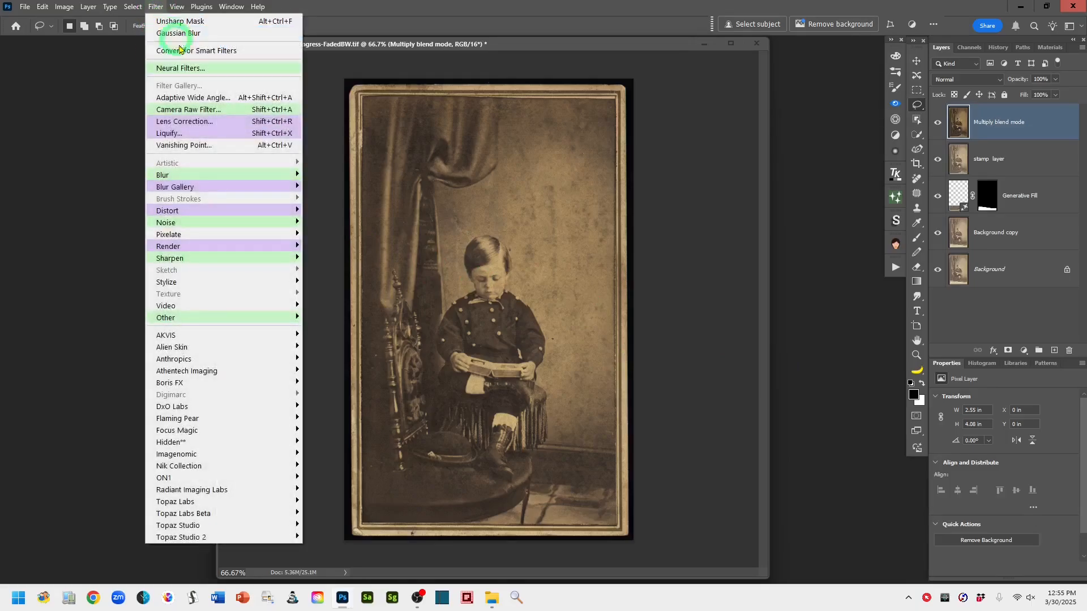
pyautogui.click(226, 110)
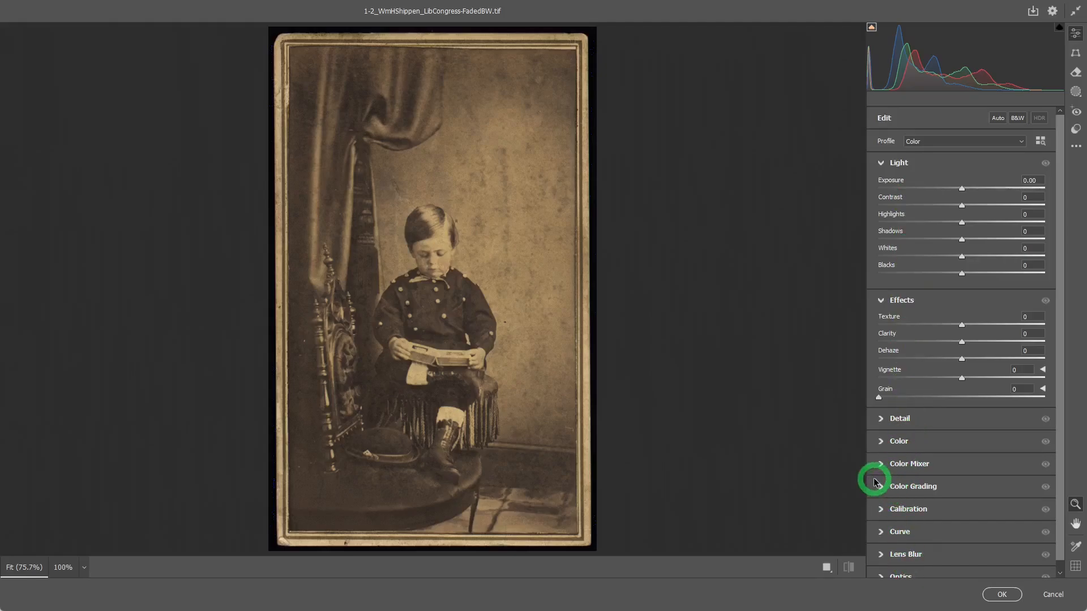
pyautogui.click(882, 442)
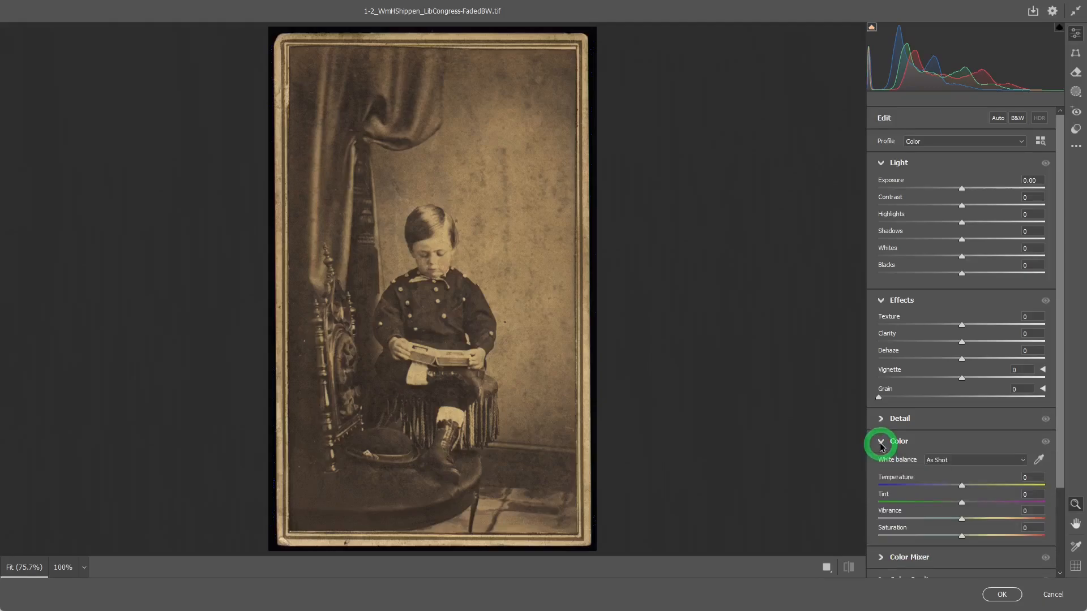
pyautogui.moveTo(1060, 433); pyautogui.dragTo(1067, 494)
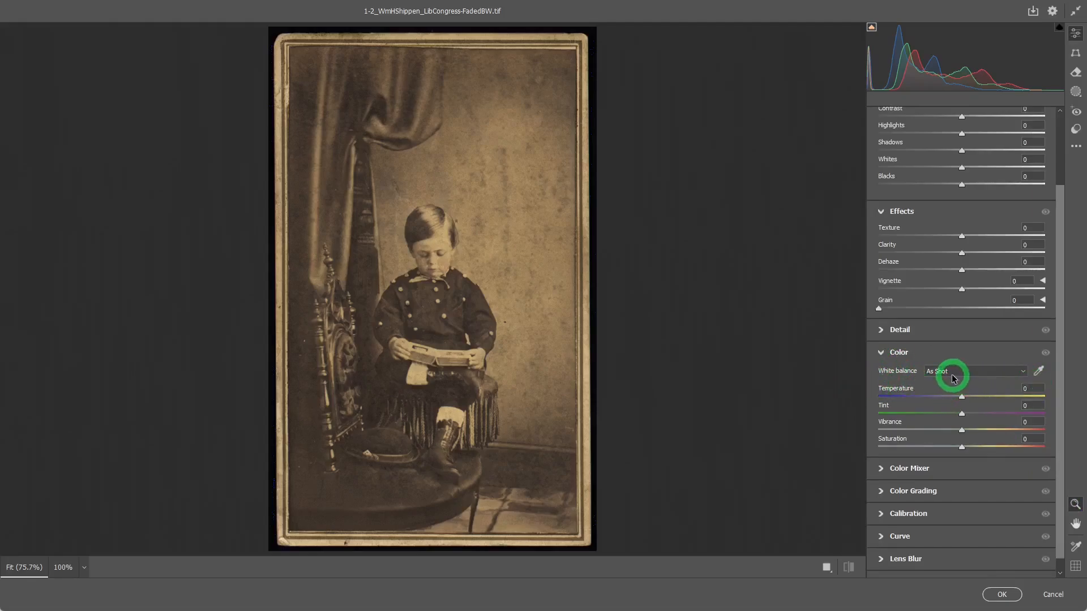
pyautogui.click(1025, 377)
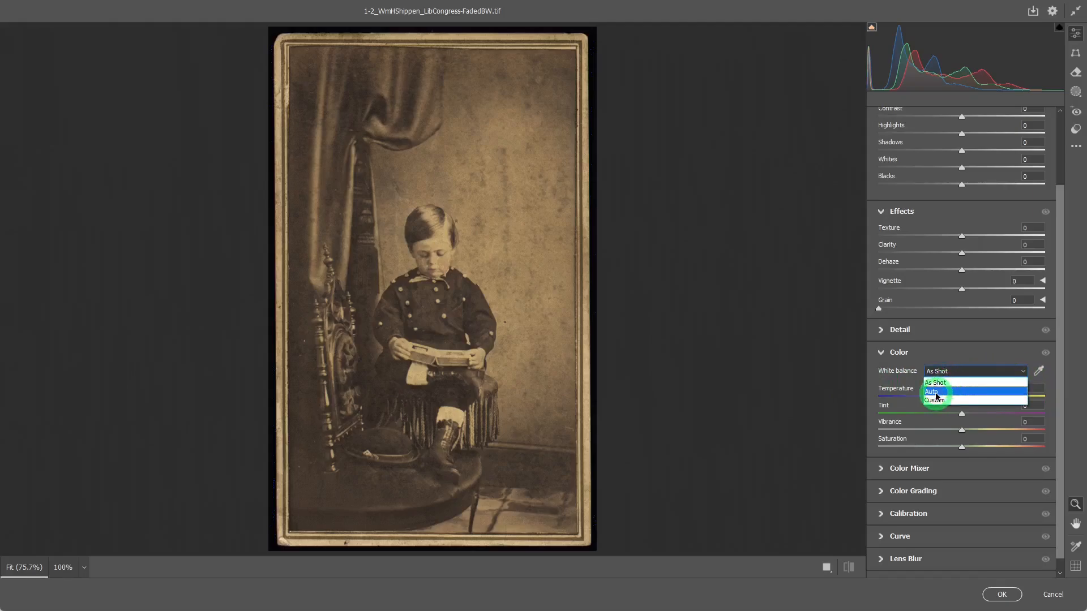
pyautogui.click(935, 393)
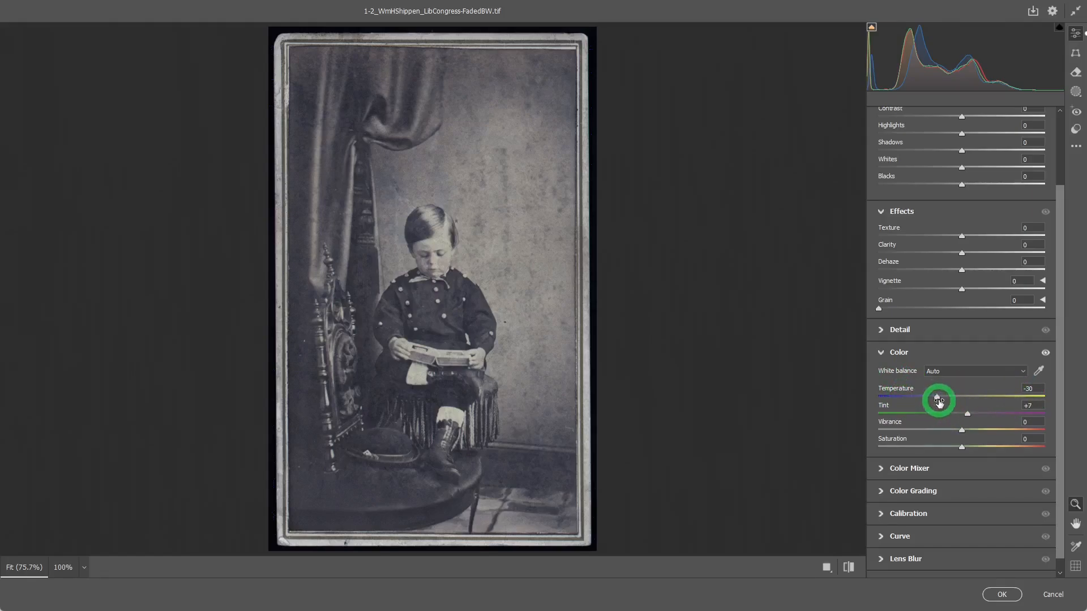
# Set the Temperature to 0 and raise Vibrance to +85
pyautogui.moveTo(938, 402); pyautogui.dragTo(965, 406)
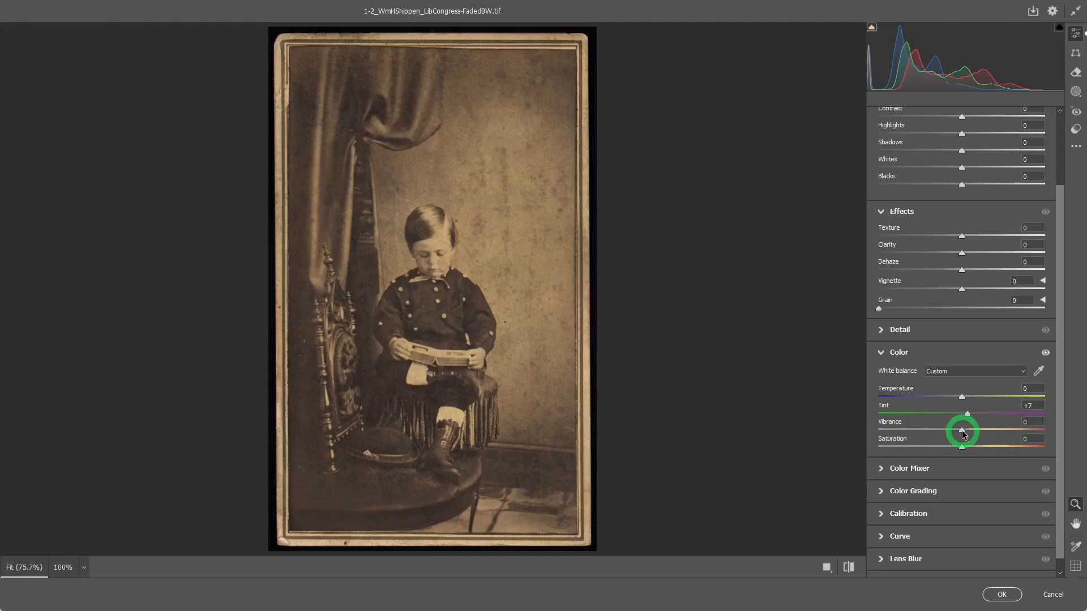
pyautogui.moveTo(964, 433); pyautogui.dragTo(980, 435)
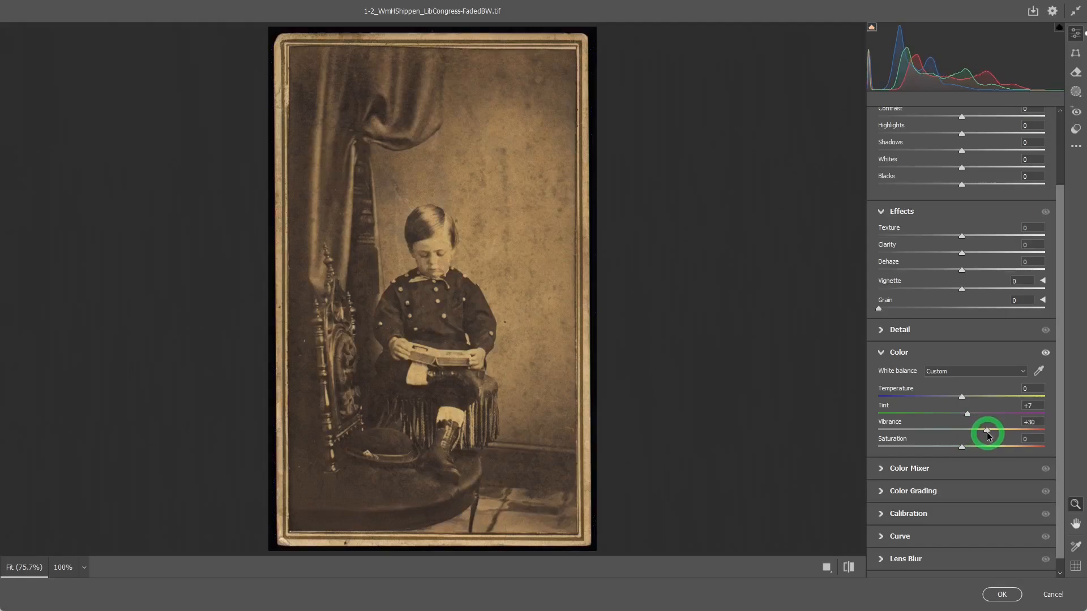
pyautogui.moveTo(988, 436); pyautogui.dragTo(1002, 433)
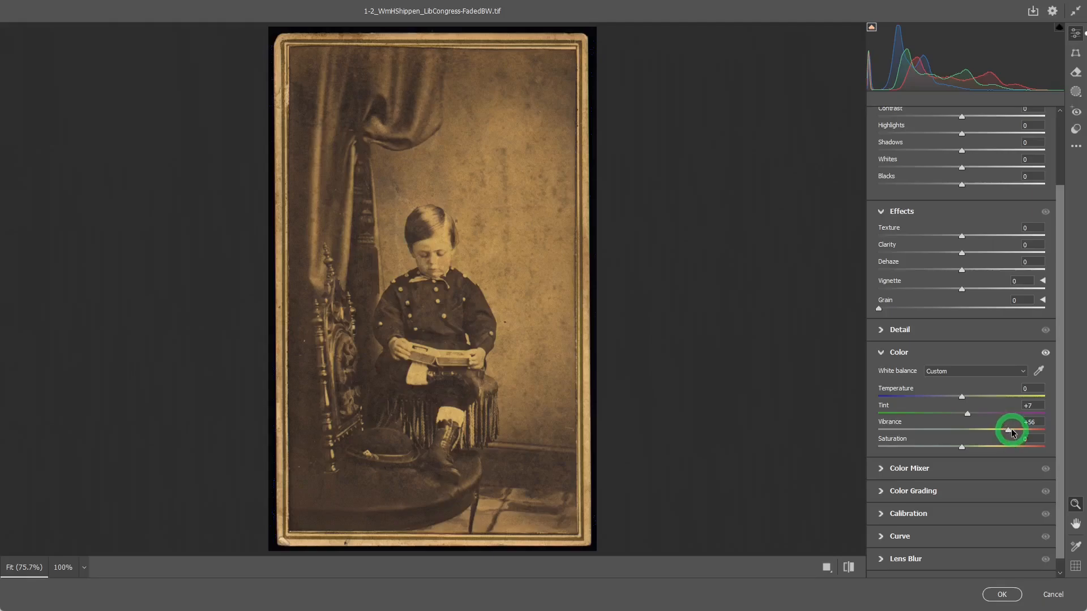
pyautogui.moveTo(1008, 432); pyautogui.dragTo(1013, 432)
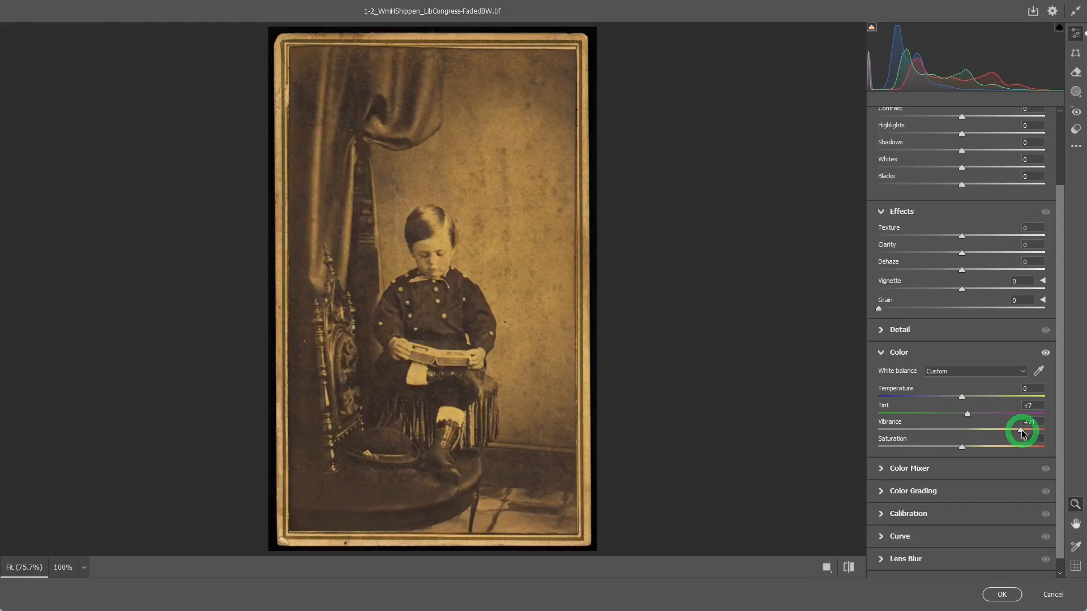
pyautogui.moveTo(1022, 433); pyautogui.dragTo(1034, 428)
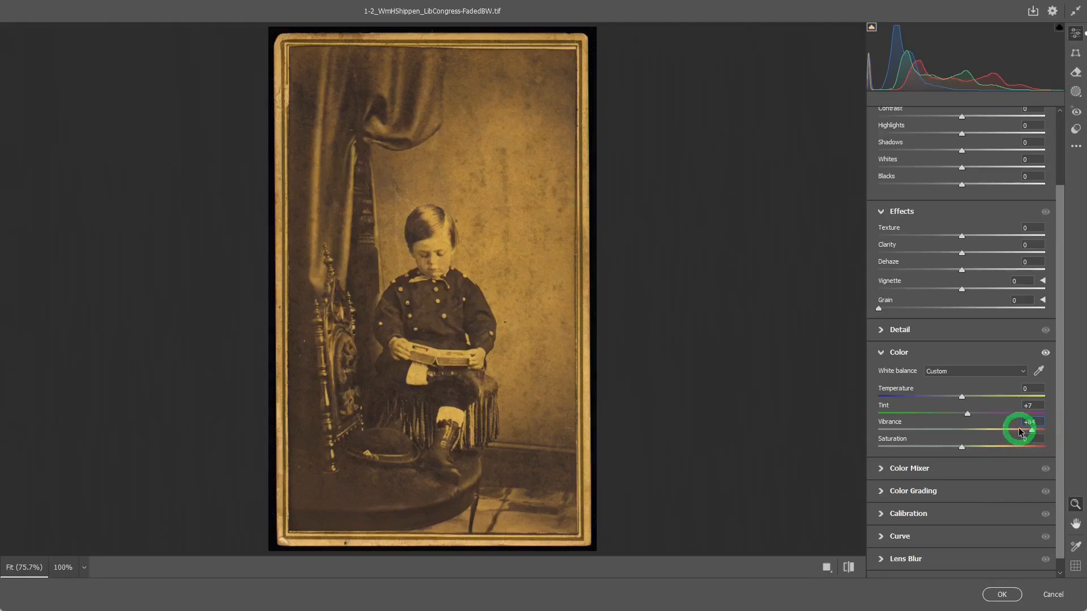
pyautogui.press('alt')
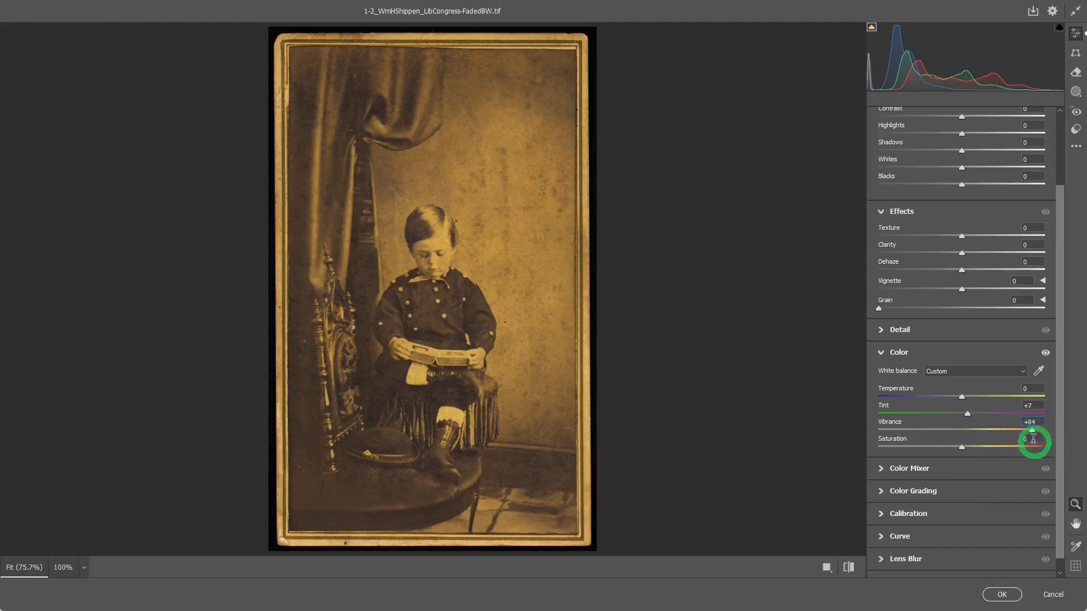
pyautogui.moveTo(1029, 423); pyautogui.dragTo(1035, 423)
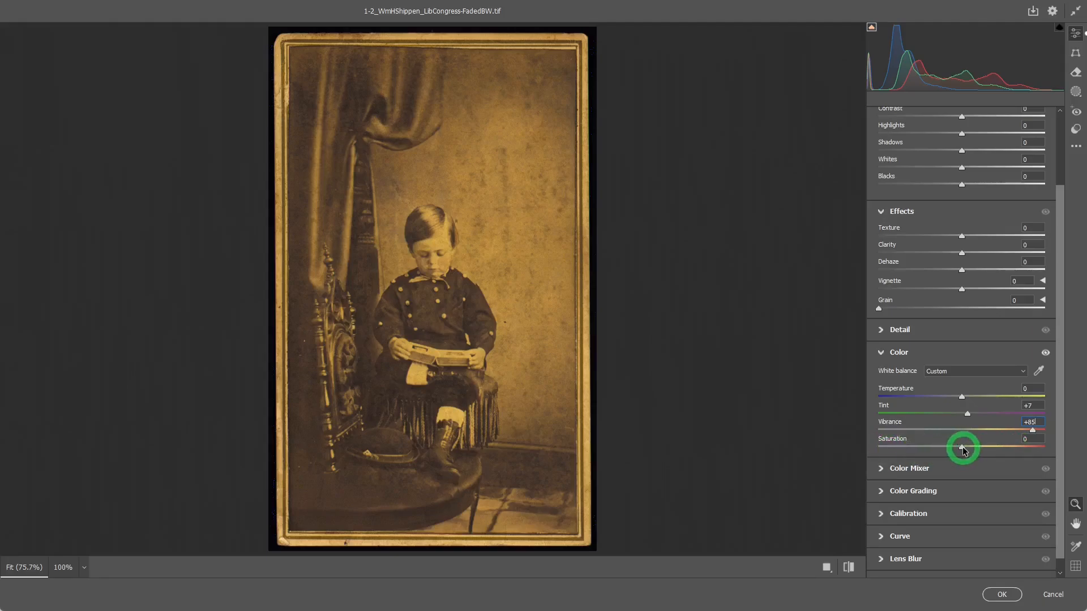
# Lower Saturation to -65 and set Dehaze to +5
pyautogui.moveTo(961, 448); pyautogui.dragTo(909, 452)
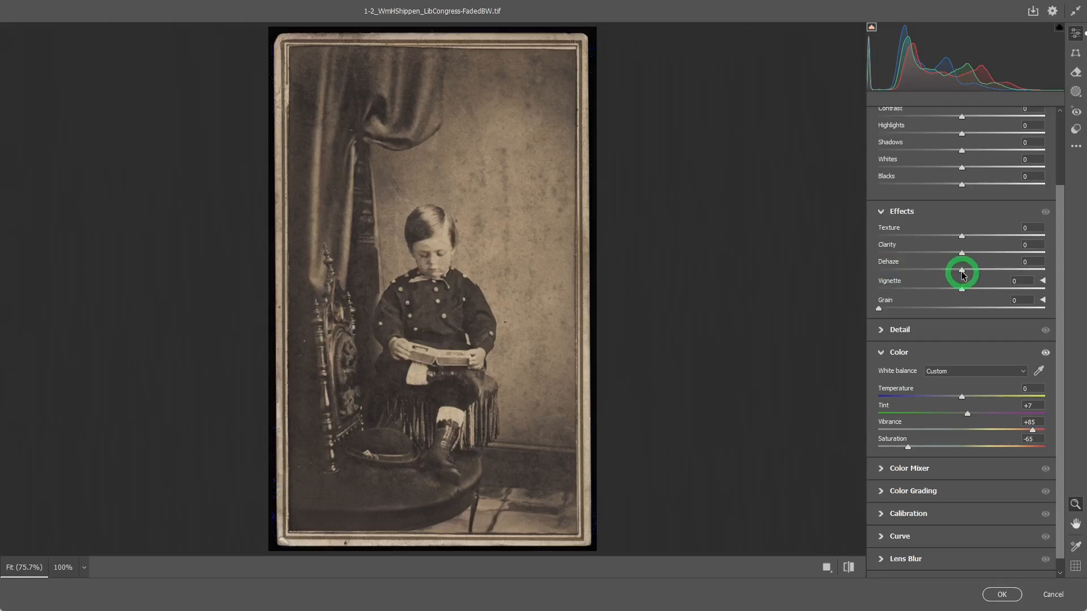
pyautogui.moveTo(962, 274); pyautogui.dragTo(968, 276)
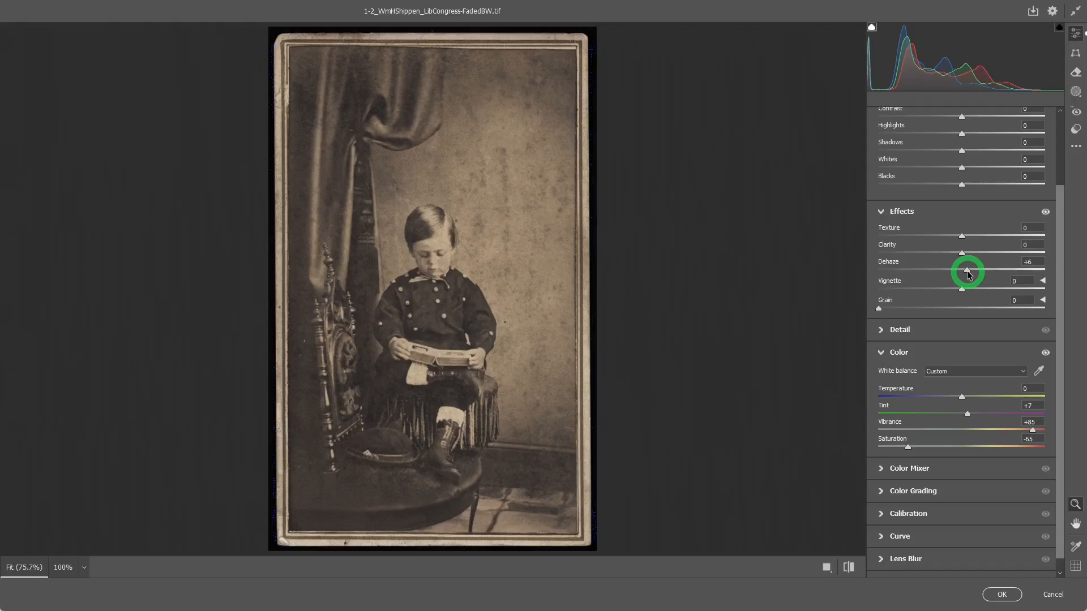
pyautogui.moveTo(968, 274); pyautogui.dragTo(966, 274)
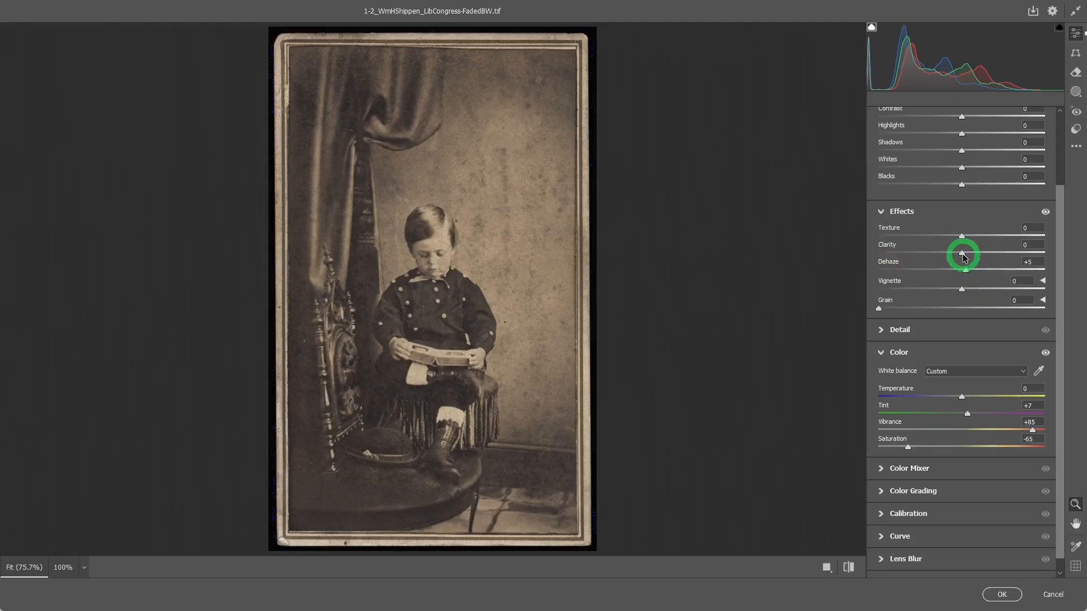
# Set Clarity to +36
pyautogui.moveTo(961, 255); pyautogui.dragTo(992, 256)
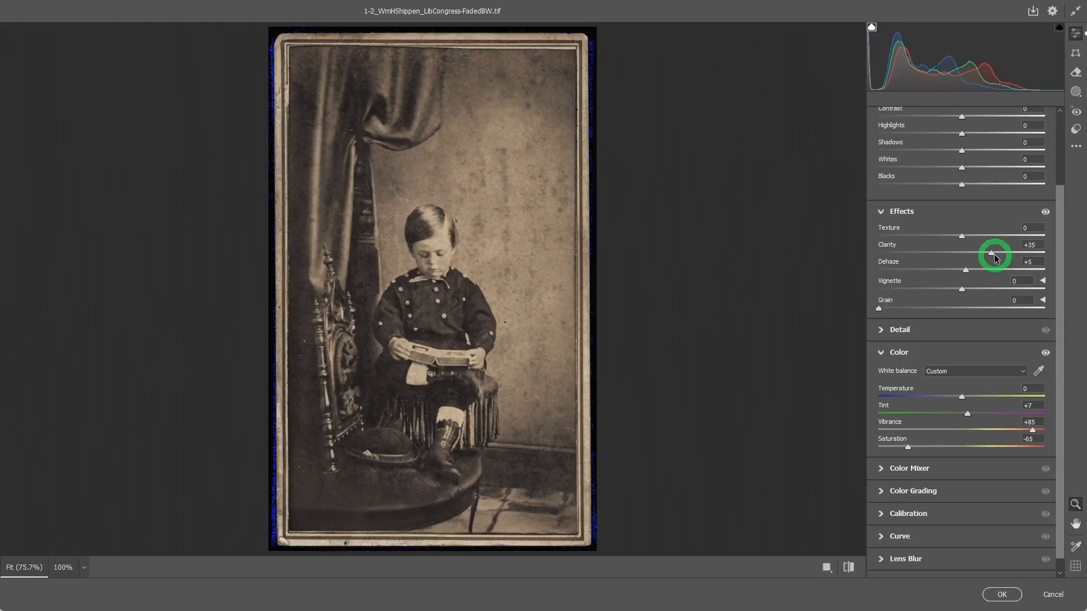
pyautogui.moveTo(996, 259); pyautogui.dragTo(996, 258)
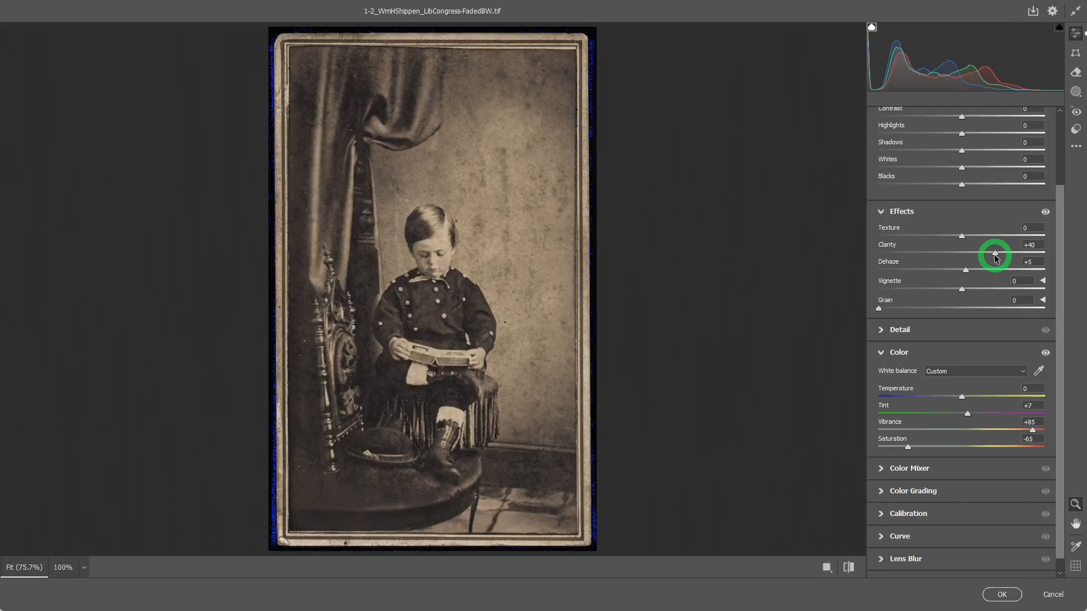
pyautogui.moveTo(996, 258); pyautogui.dragTo(991, 255)
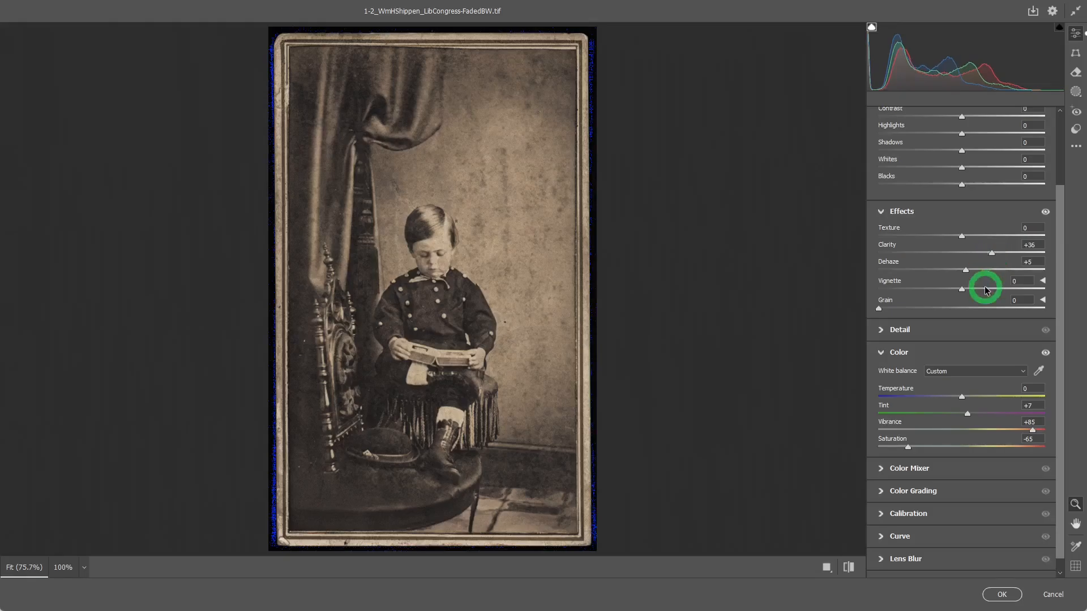
# Toggle the Effects adjustments off and on to compare the result
pyautogui.click(1044, 213)
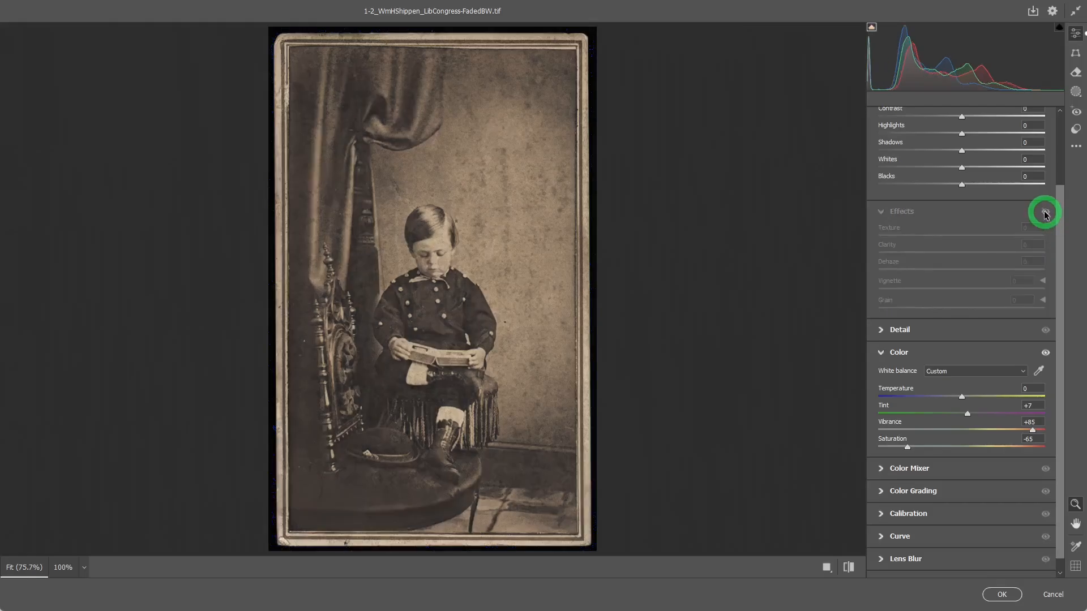
pyautogui.click(1044, 213)
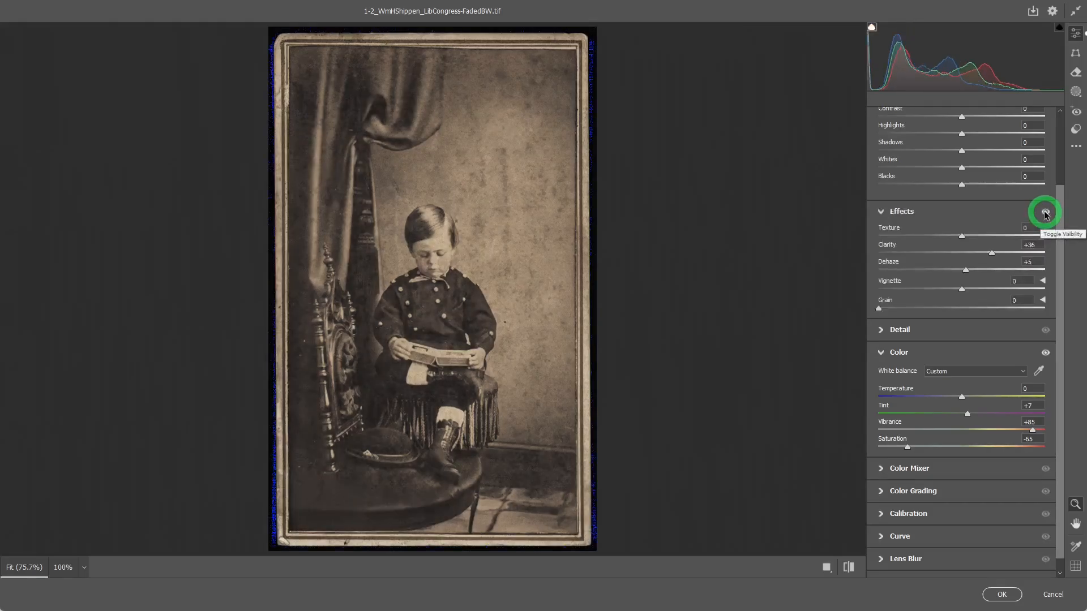
pyautogui.click(1045, 213)
pyautogui.click(1045, 213)
pyautogui.click(1044, 213)
pyautogui.click(1045, 212)
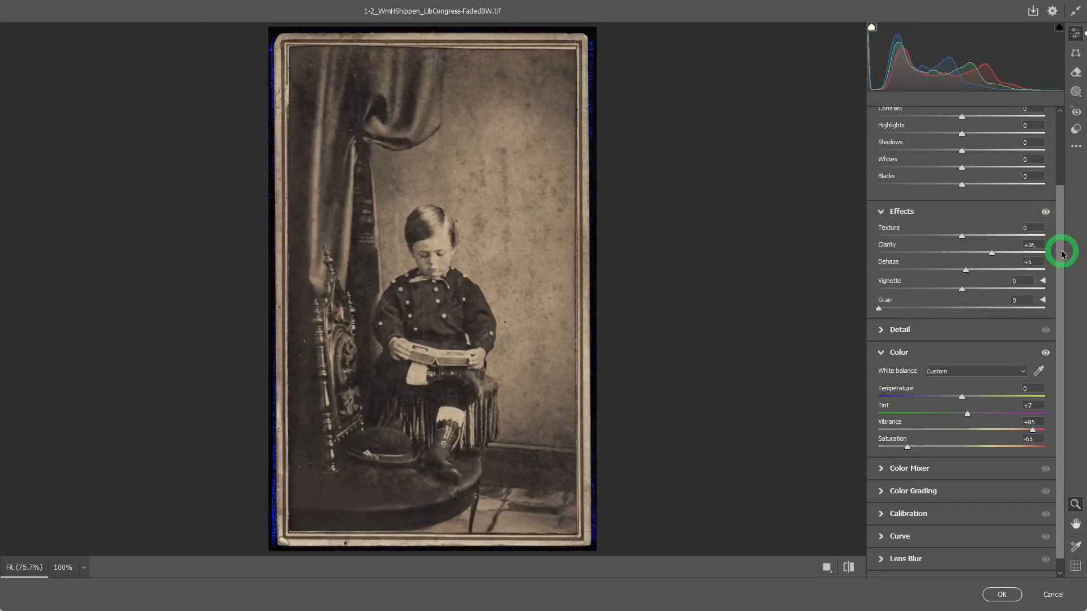
# Raise Shadows to +35 and set Highlights to +5 in the Light adjustments
pyautogui.moveTo(1061, 253); pyautogui.dragTo(1068, 182)
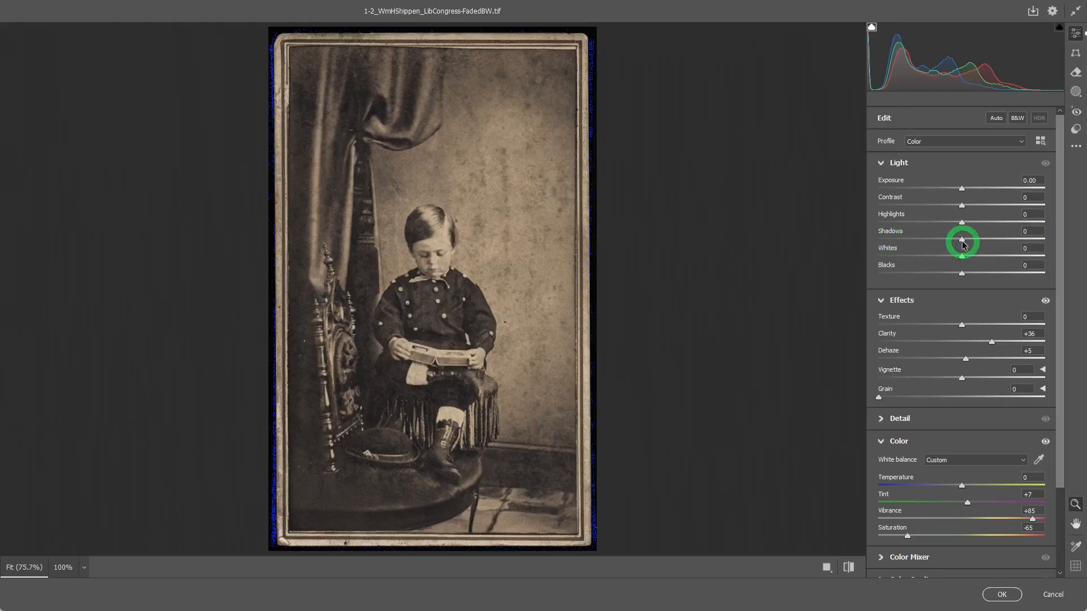
pyautogui.moveTo(962, 241); pyautogui.dragTo(979, 238)
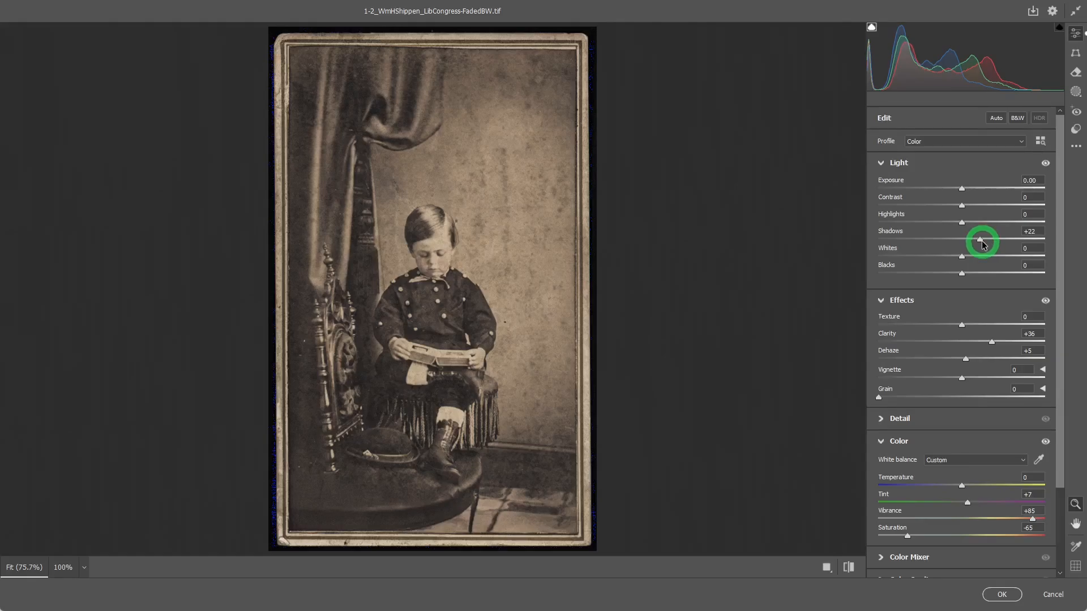
pyautogui.moveTo(981, 243); pyautogui.dragTo(984, 243)
pyautogui.moveTo(985, 243); pyautogui.dragTo(988, 243)
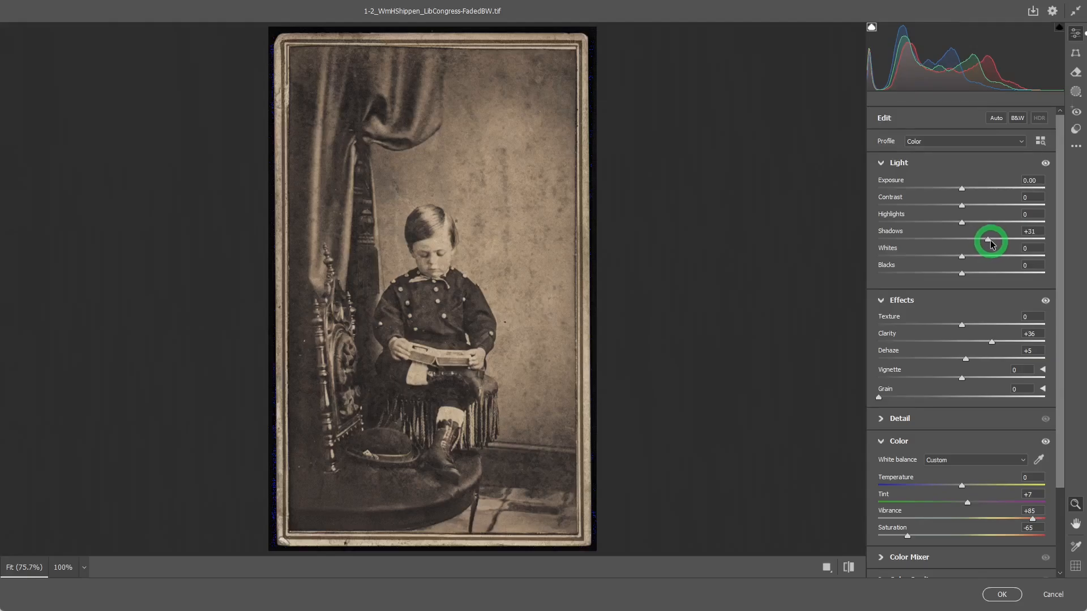
pyautogui.moveTo(991, 243); pyautogui.dragTo(994, 245)
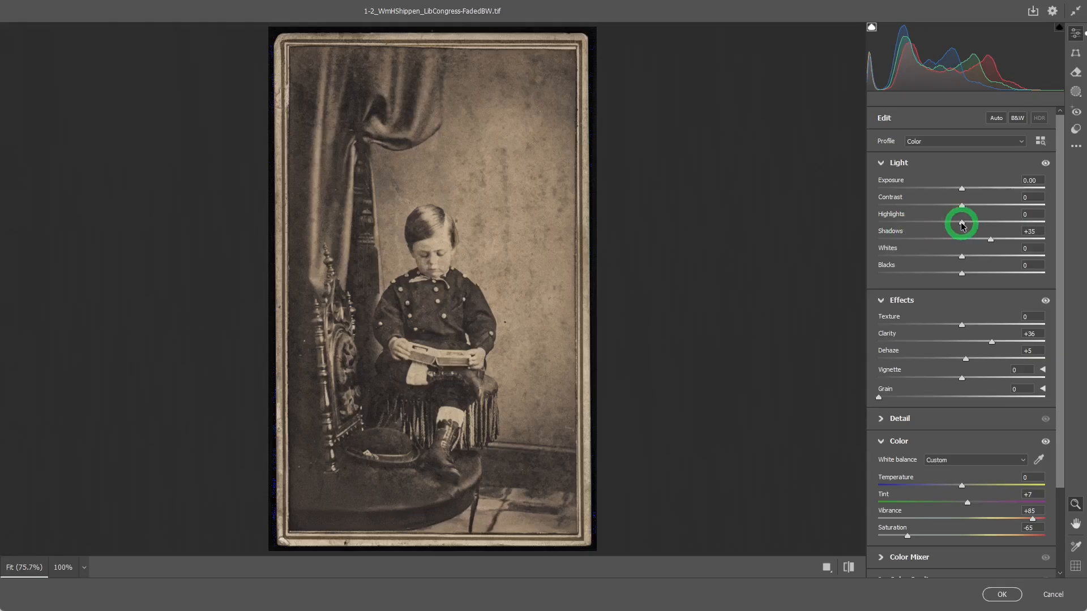
pyautogui.moveTo(962, 224); pyautogui.dragTo(967, 226)
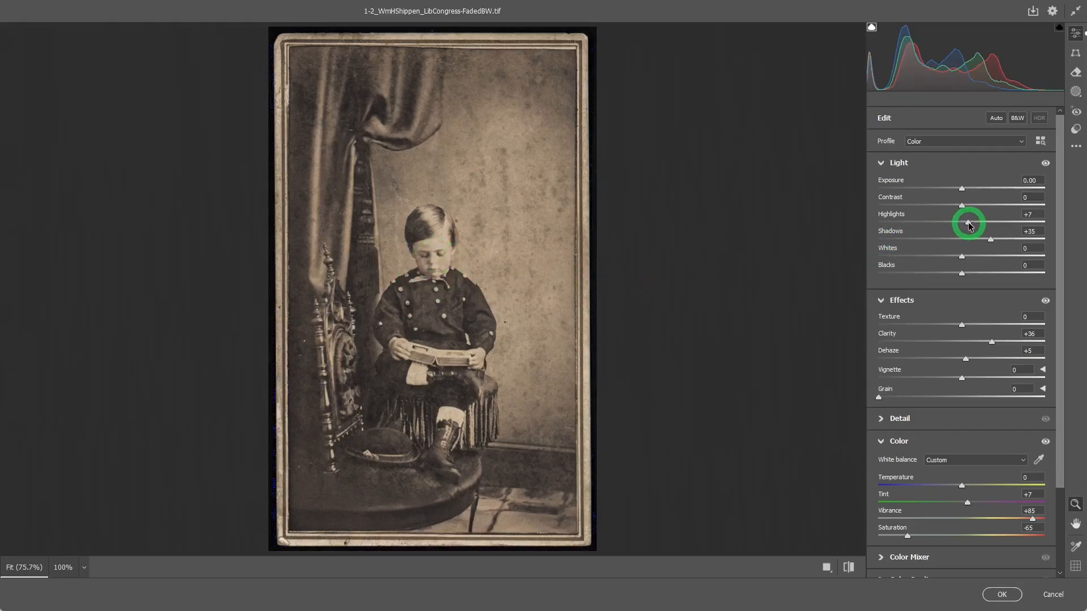
pyautogui.moveTo(969, 226); pyautogui.dragTo(966, 225)
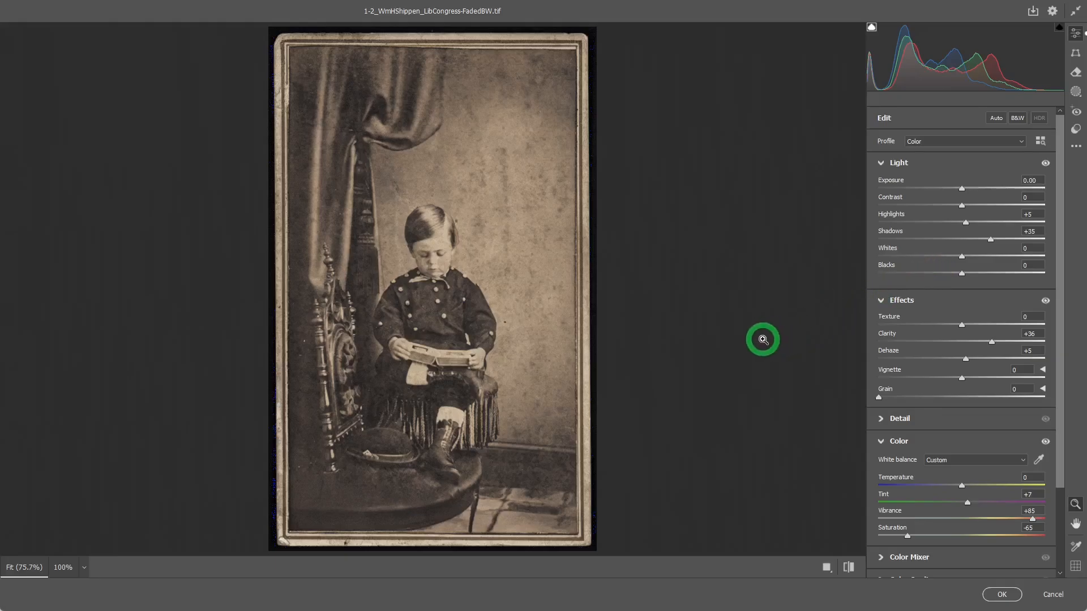
# Toggle the Light adjustments off and on to compare the result
pyautogui.click(1047, 165)
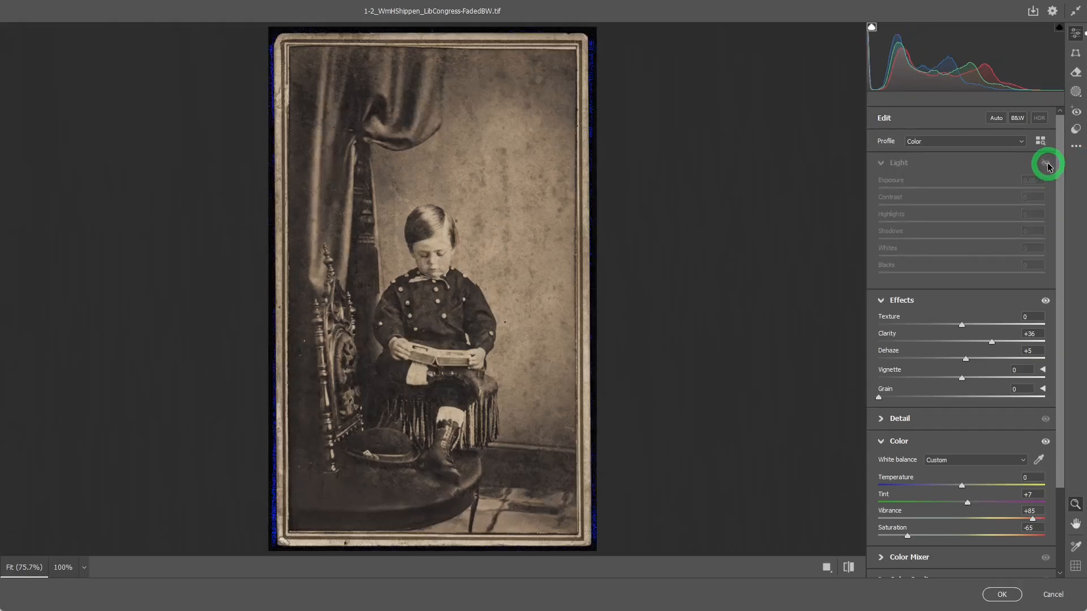
pyautogui.click(1047, 165)
pyautogui.click(1047, 166)
pyautogui.click(1047, 165)
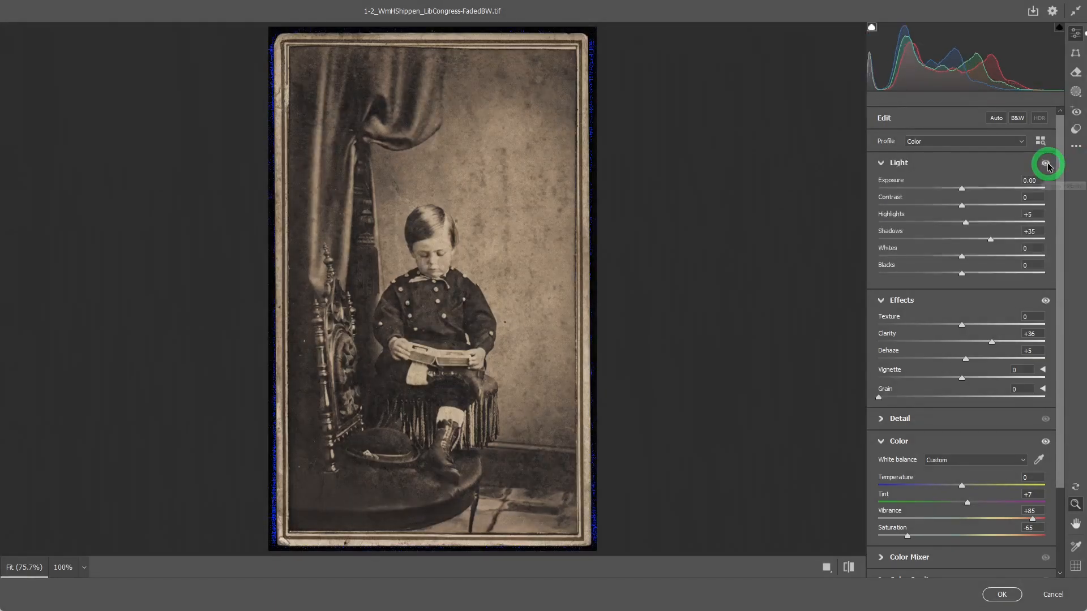
pyautogui.click(1047, 165)
pyautogui.click(1047, 165)
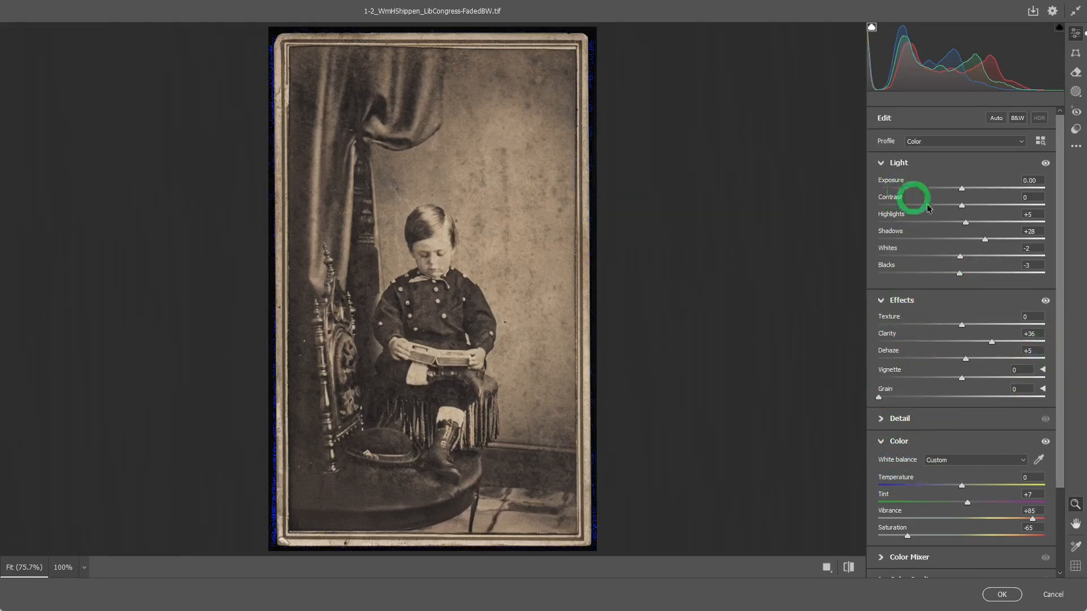
# Open the Curve adjustments and move the point curve's black point input to 8 and white point input to 246
pyautogui.moveTo(1061, 289); pyautogui.dragTo(1060, 369)
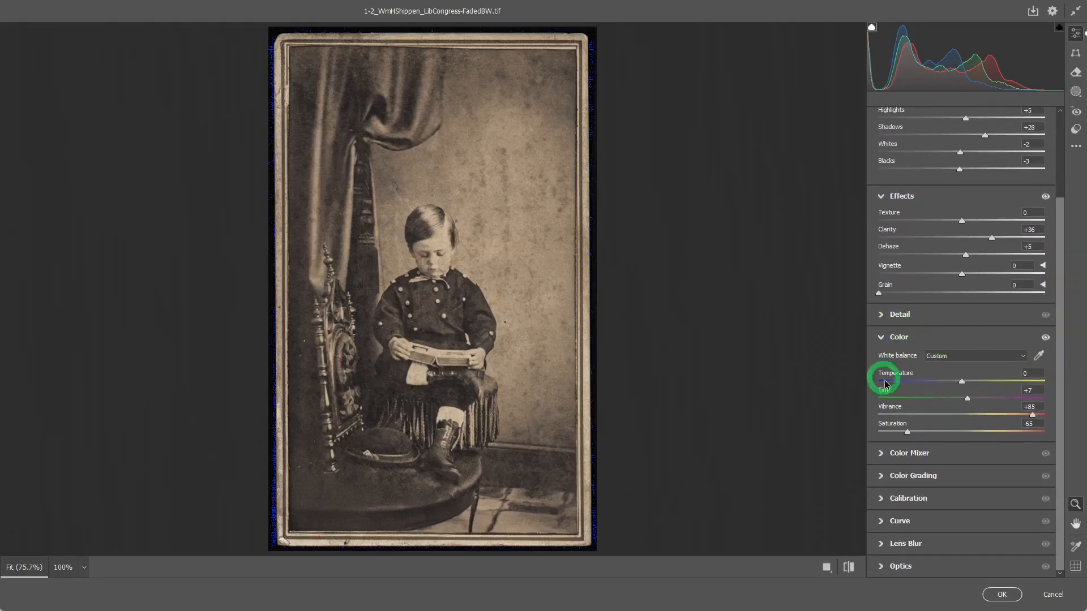
pyautogui.click(880, 338)
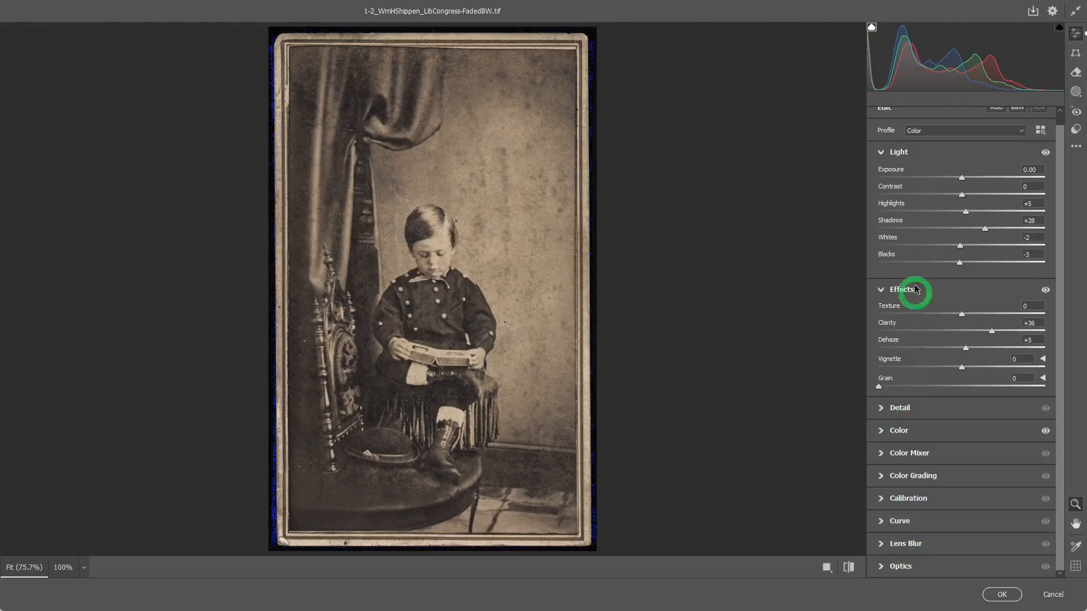
pyautogui.click(879, 521)
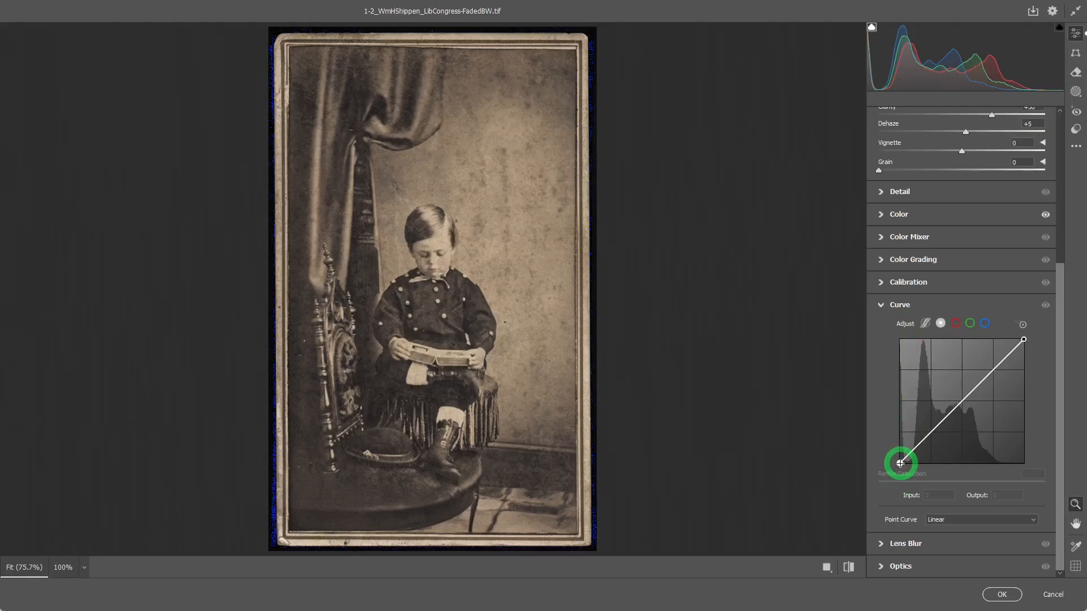
pyautogui.moveTo(899, 463); pyautogui.dragTo(904, 464)
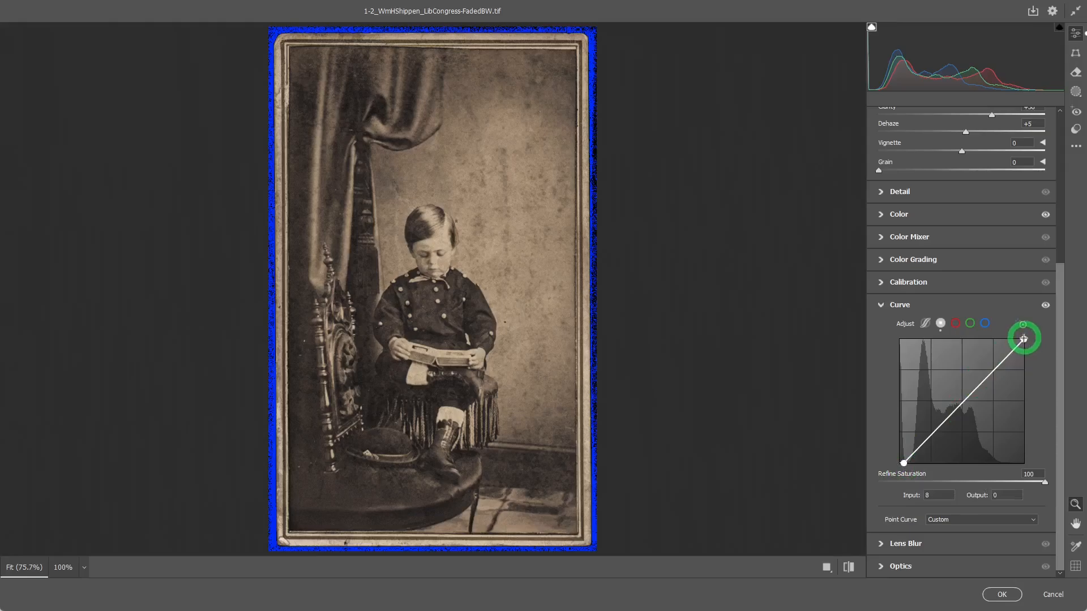
pyautogui.click(1024, 339)
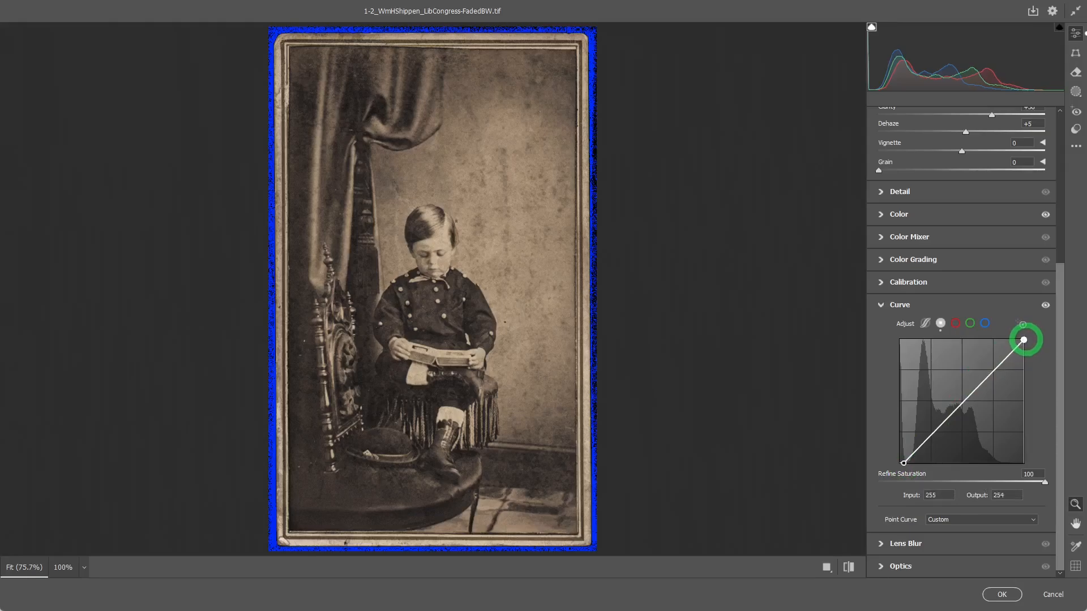
pyautogui.moveTo(1024, 339); pyautogui.dragTo(1019, 340)
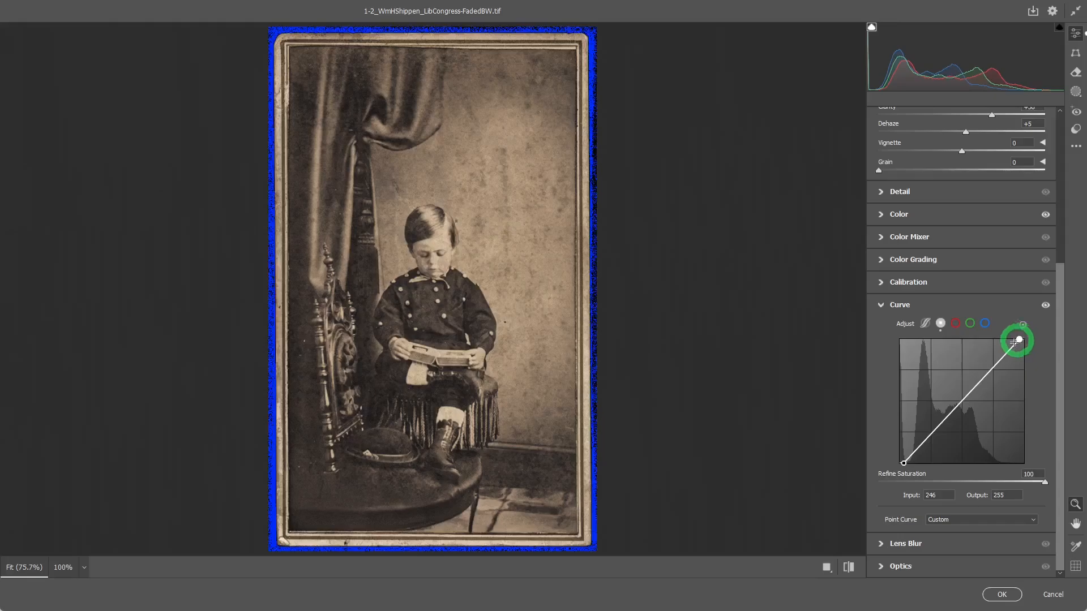
# Toggle the Curve adjustment off and on to compare, then apply the Camera Raw filter
pyautogui.click(1045, 307)
pyautogui.click(1045, 306)
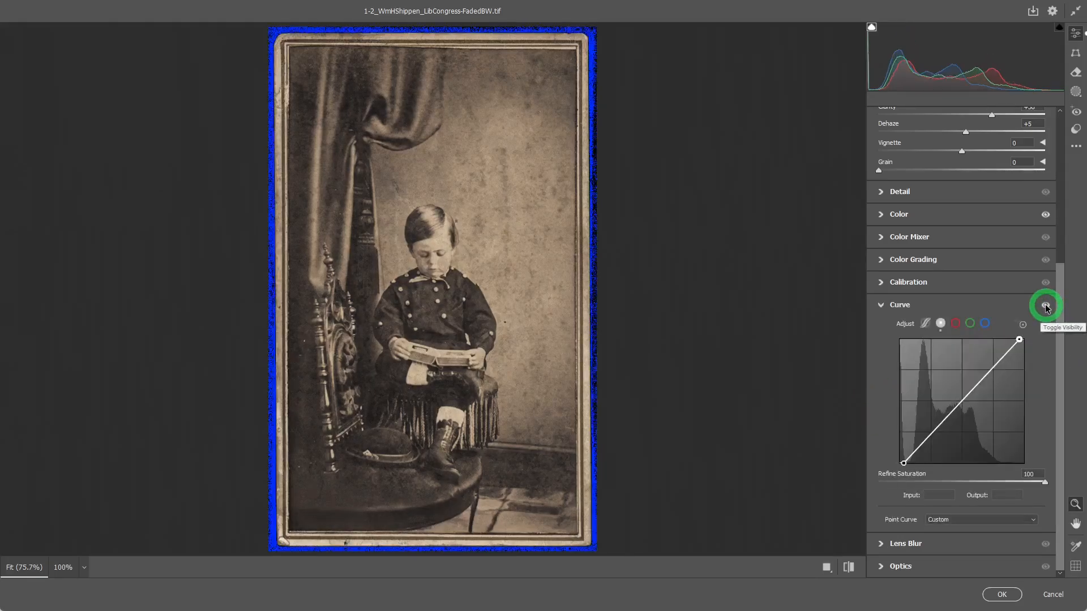
pyautogui.click(1045, 306)
pyautogui.click(1045, 306)
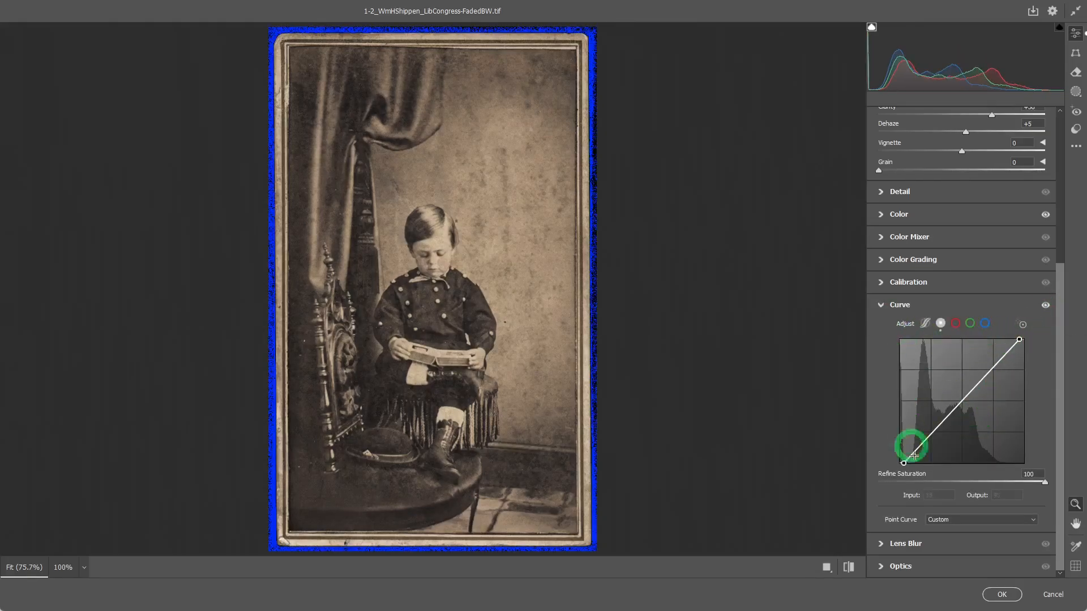
pyautogui.click(880, 306)
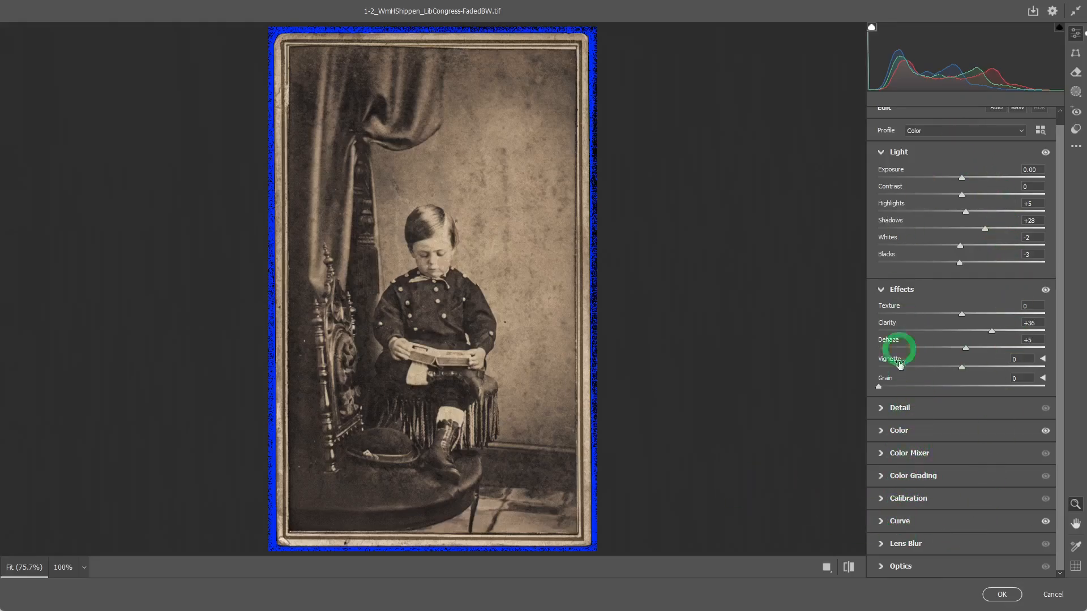
pyautogui.click(1001, 594)
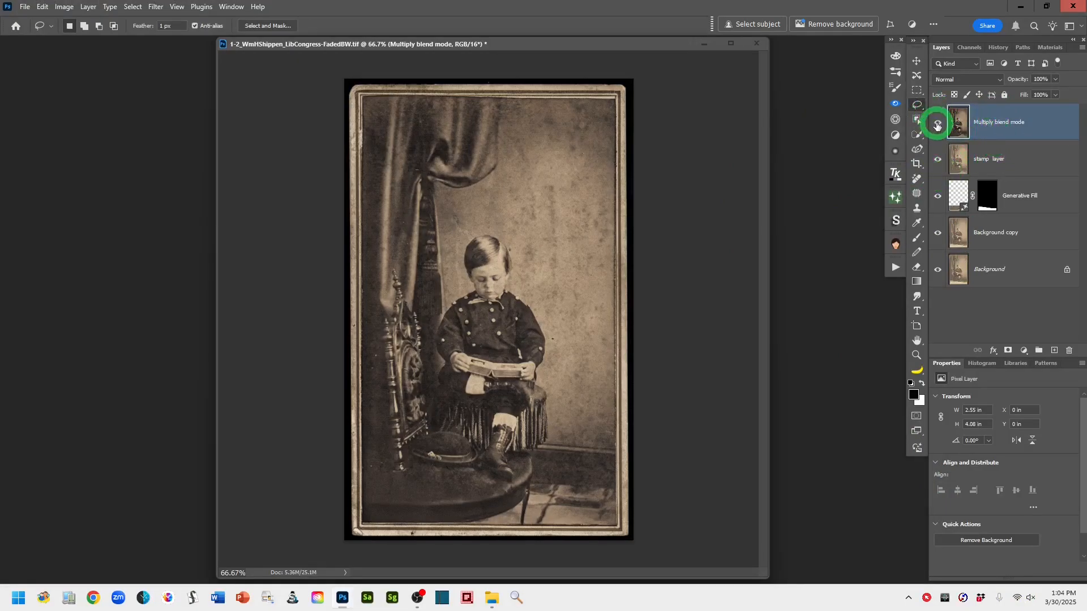
# Rename the top Camera Raw result layer to Camera Raw Output
pyautogui.click(937, 126)
pyautogui.click(937, 126)
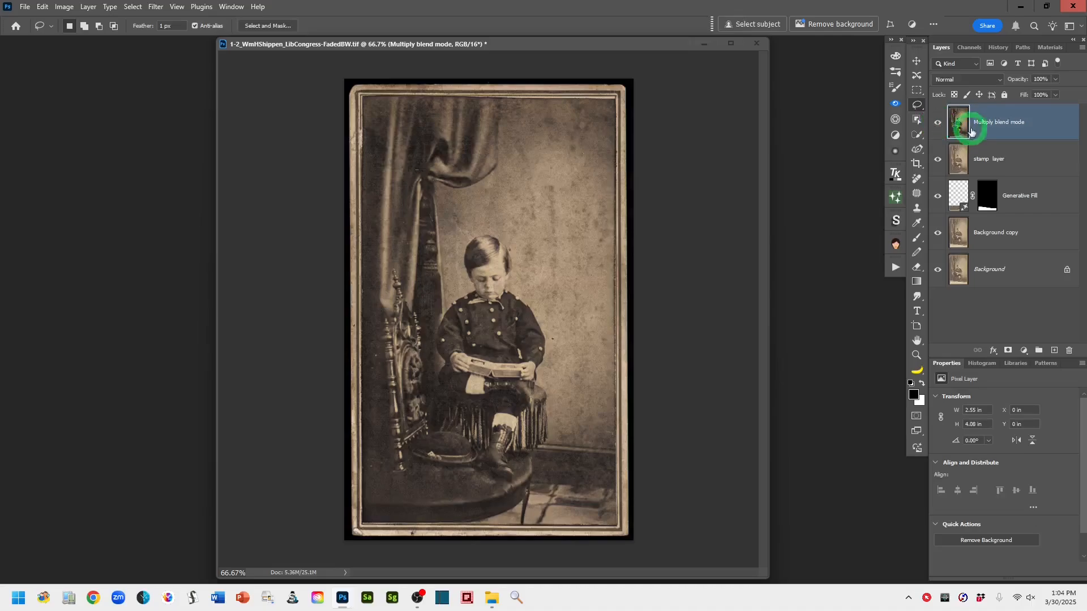
pyautogui.doubleClick(992, 122)
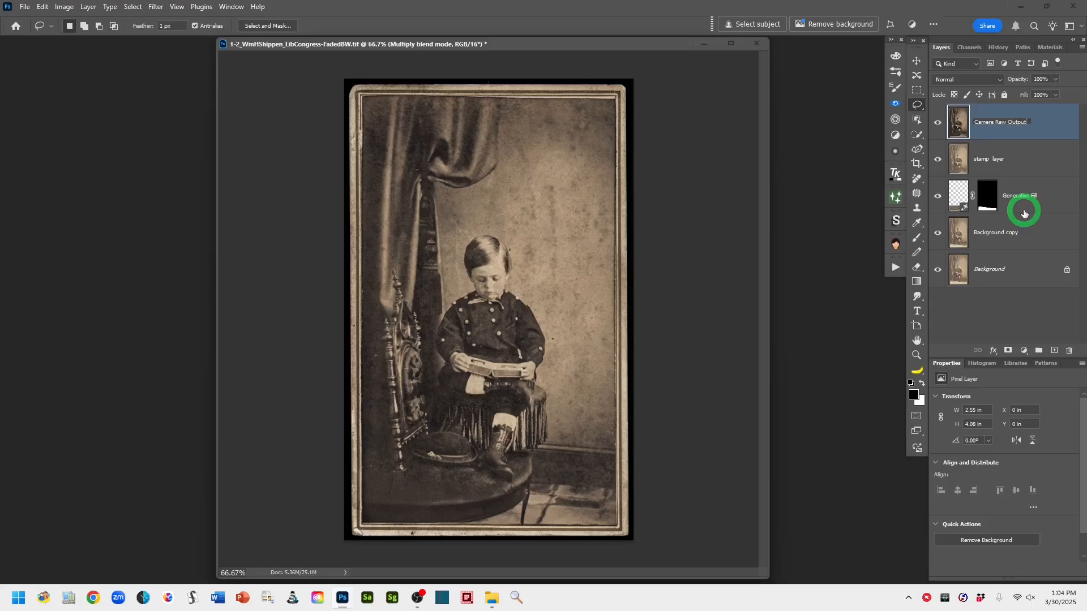
pyautogui.click(1062, 129)
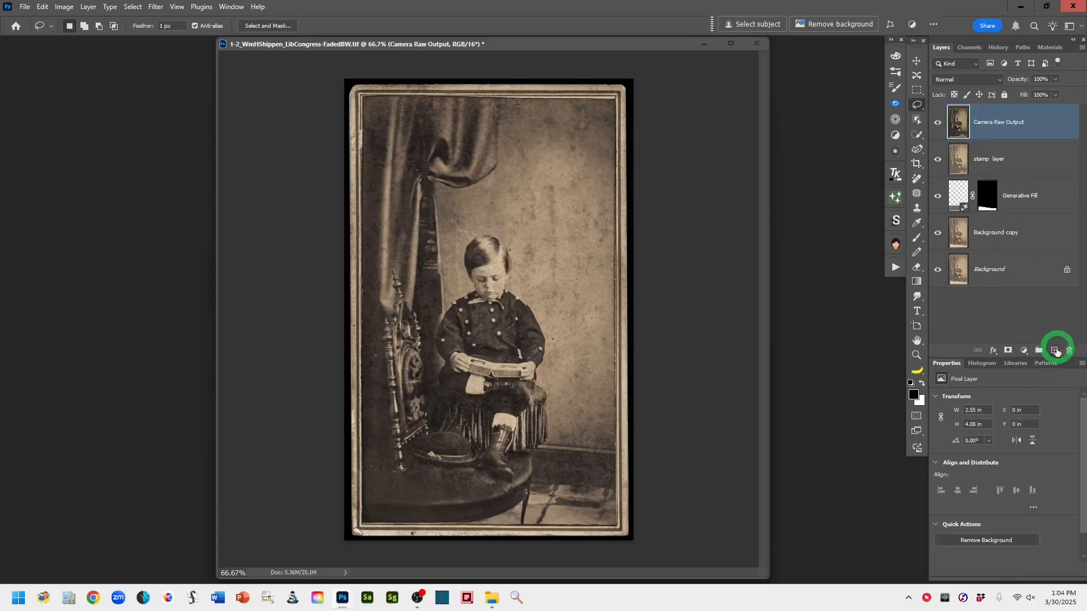
# Stamp all visible layers onto a new top layer and name it stamp layer
pyautogui.click(1054, 352)
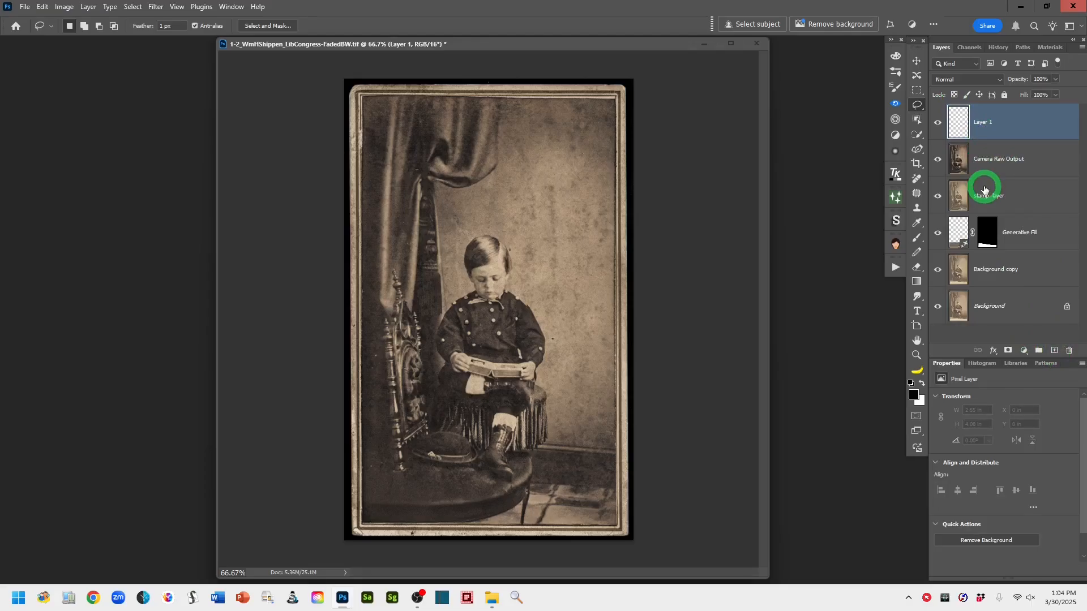
pyautogui.hotkey('ctrl', 'shift', 'alt', 'e')
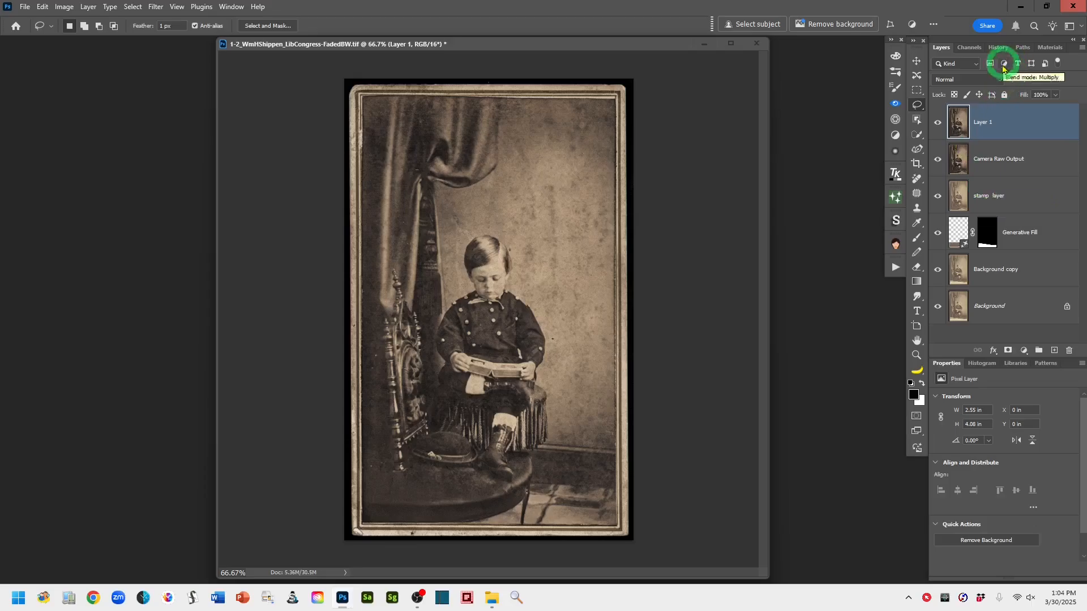
pyautogui.doubleClick(982, 121)
pyautogui.click(1042, 307)
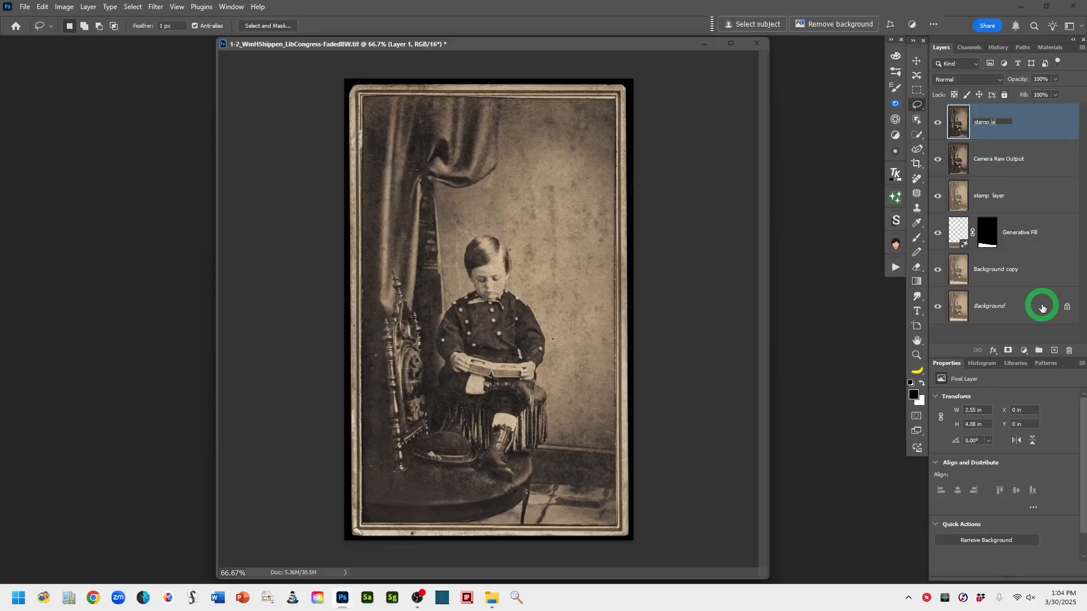
pyautogui.click(1039, 117)
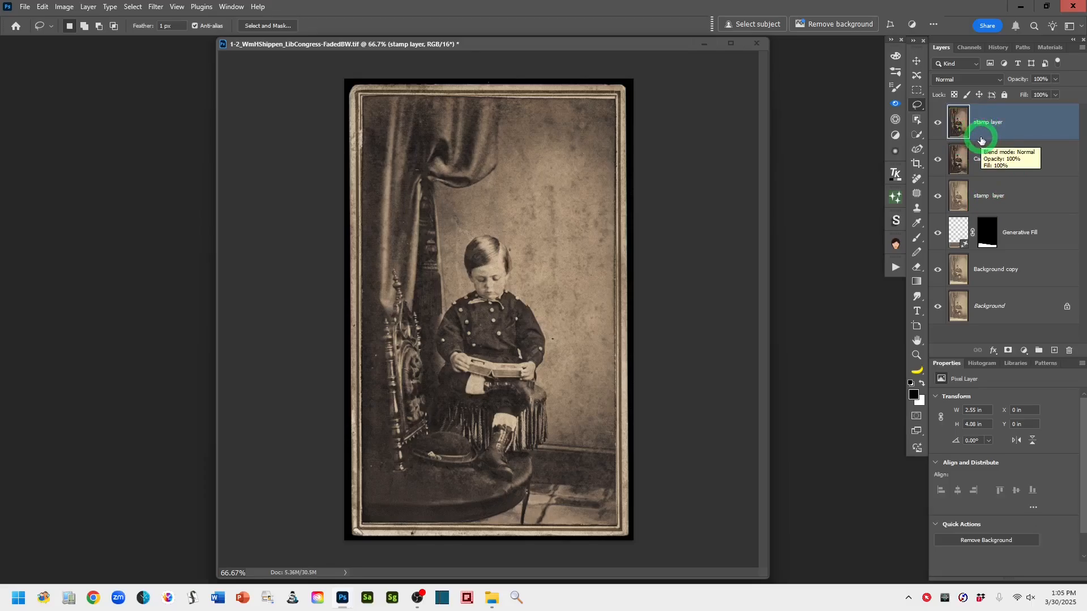
# Convert the stamp layer to a smart object and enable the Photo Restoration neural filter
pyautogui.rightClick(1040, 127)
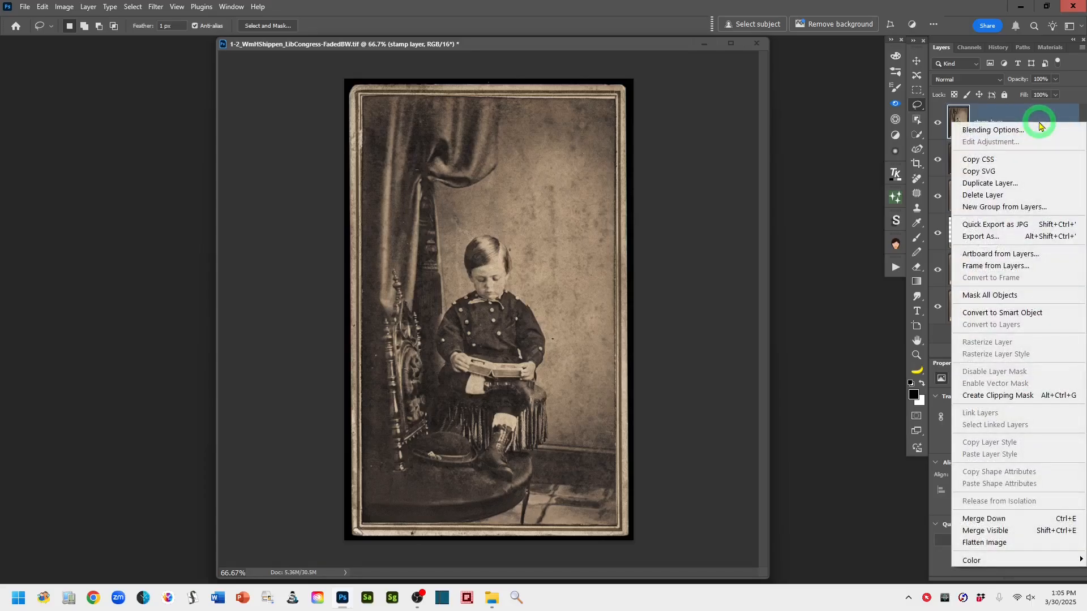
pyautogui.click(1062, 314)
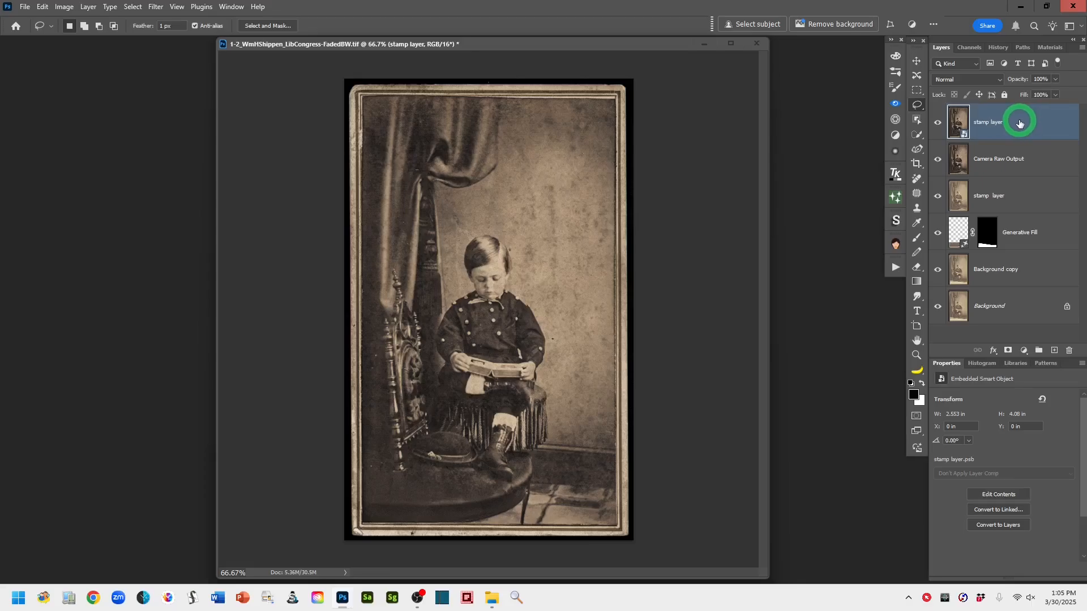
pyautogui.click(155, 8)
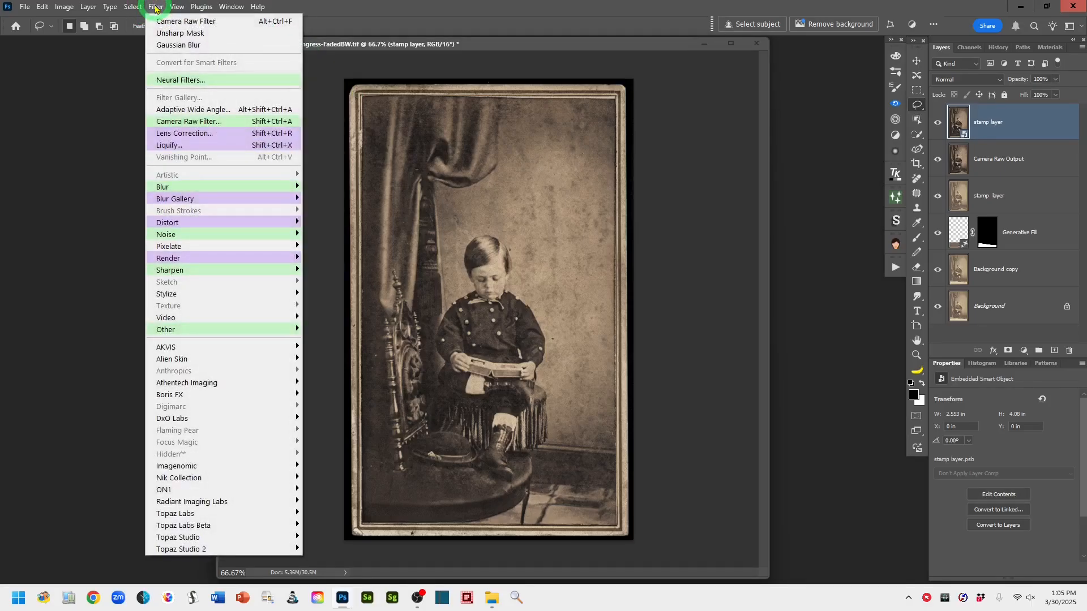
pyautogui.click(244, 81)
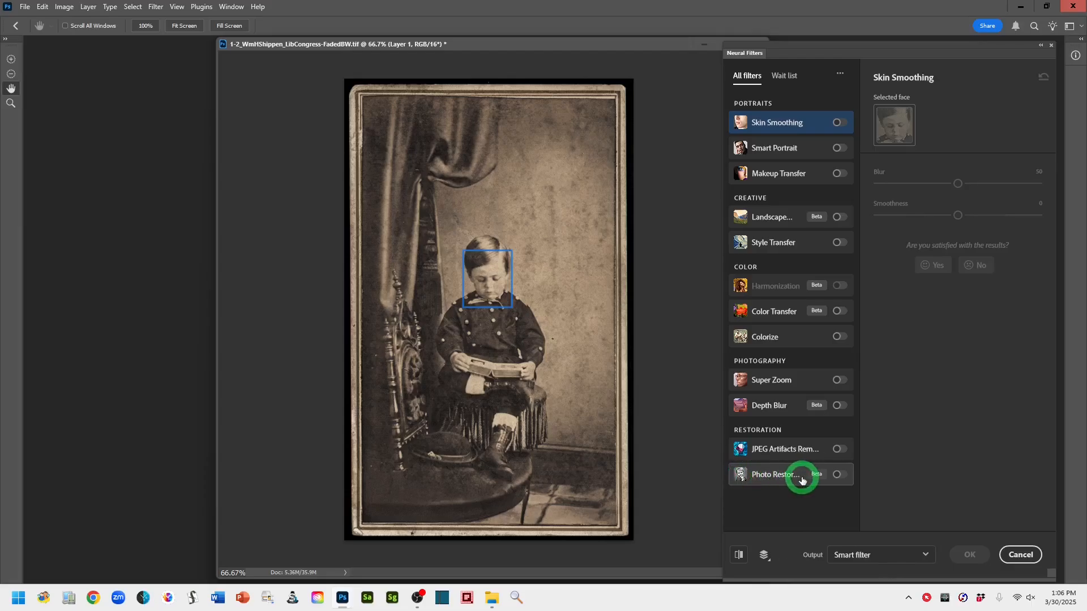
pyautogui.moveTo(815, 480)
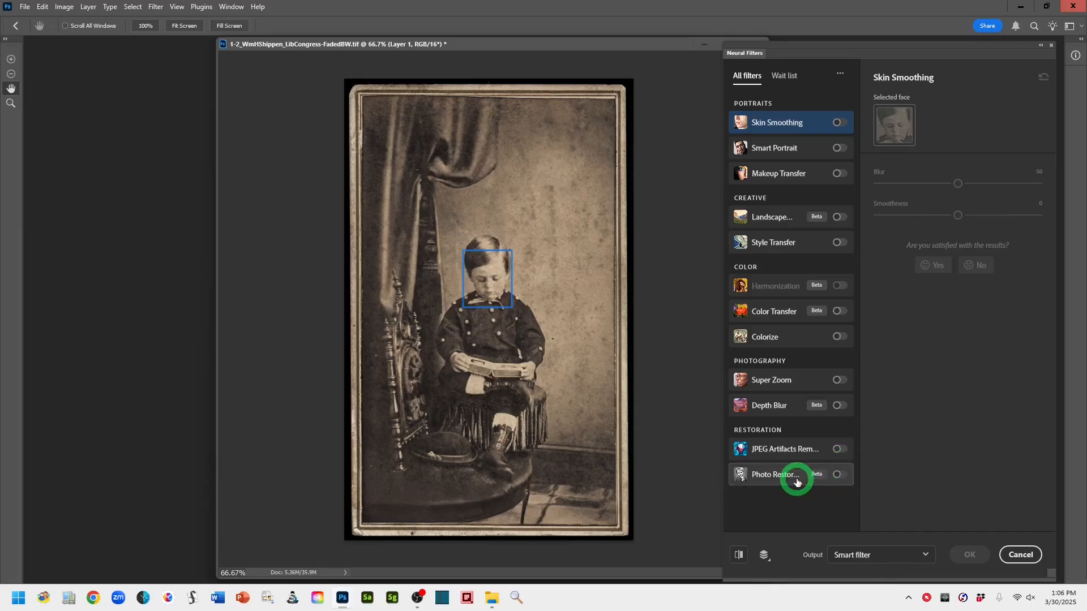
pyautogui.moveTo(769, 482)
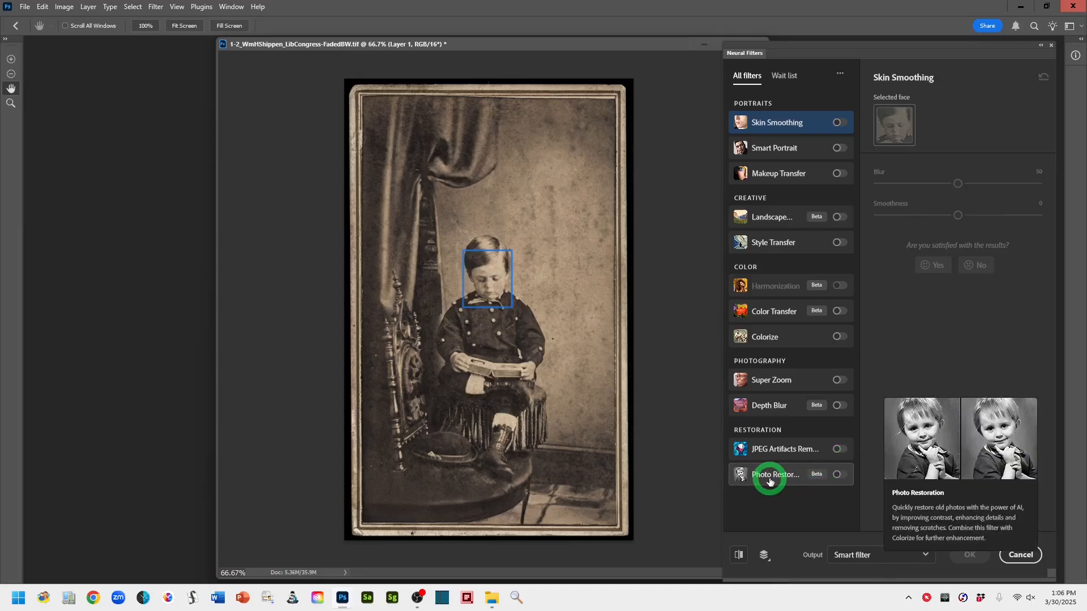
pyautogui.click(846, 477)
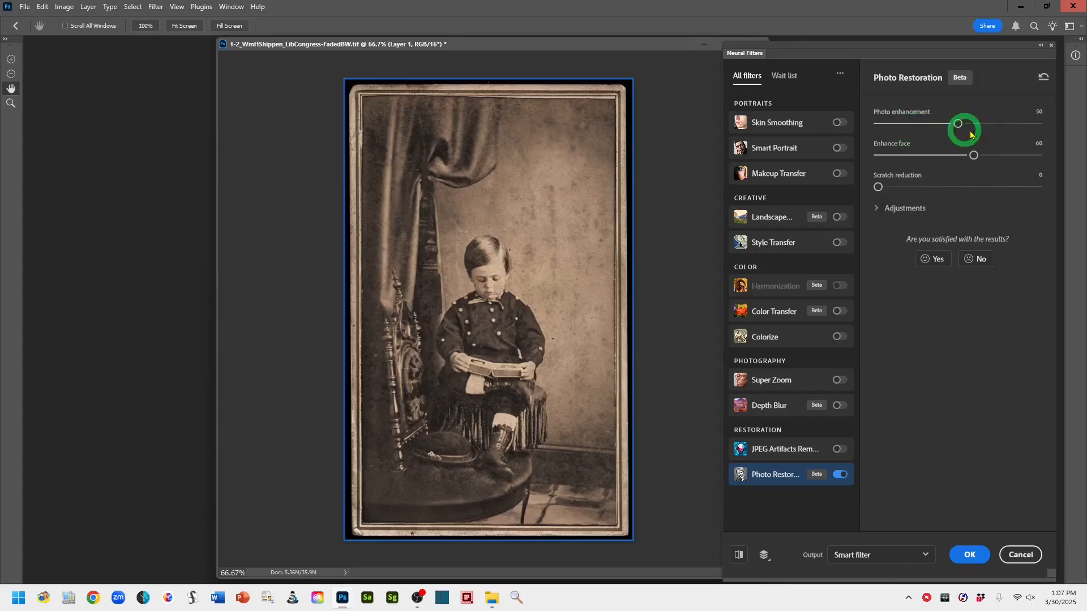
# Set Photo enhancement to 59 and expand the Photo Restoration adjustments options
pyautogui.moveTo(959, 126); pyautogui.dragTo(967, 127)
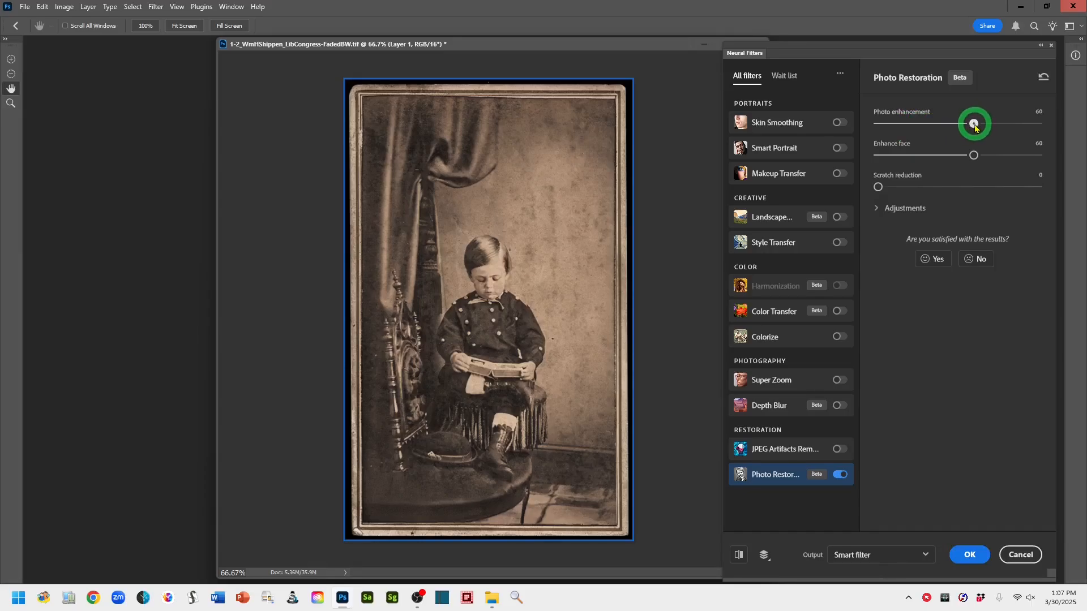
pyautogui.moveTo(974, 127); pyautogui.dragTo(973, 126)
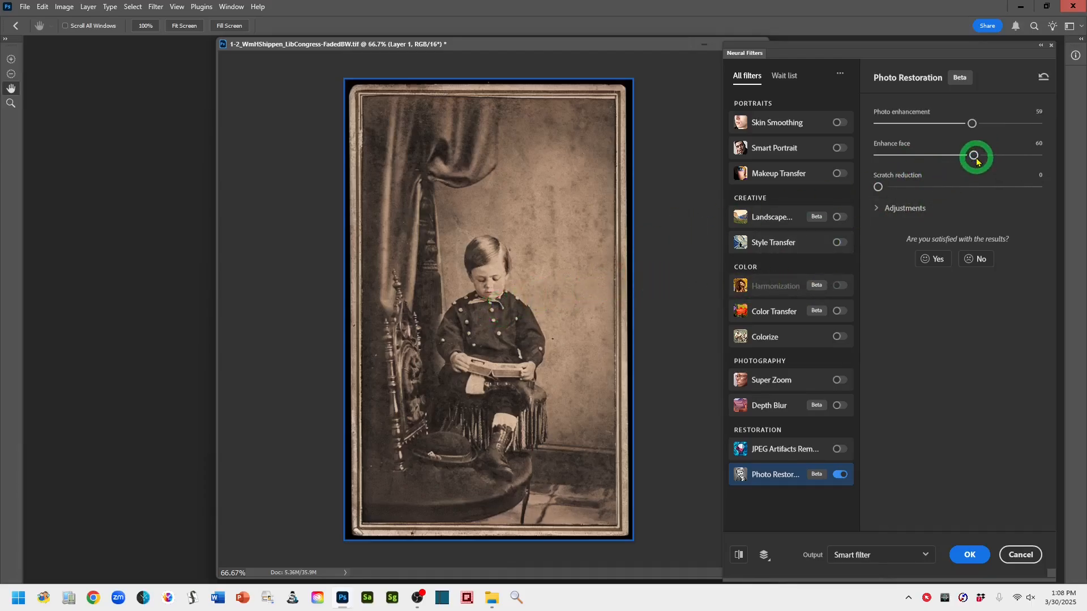
pyautogui.moveTo(976, 162); pyautogui.dragTo(983, 162)
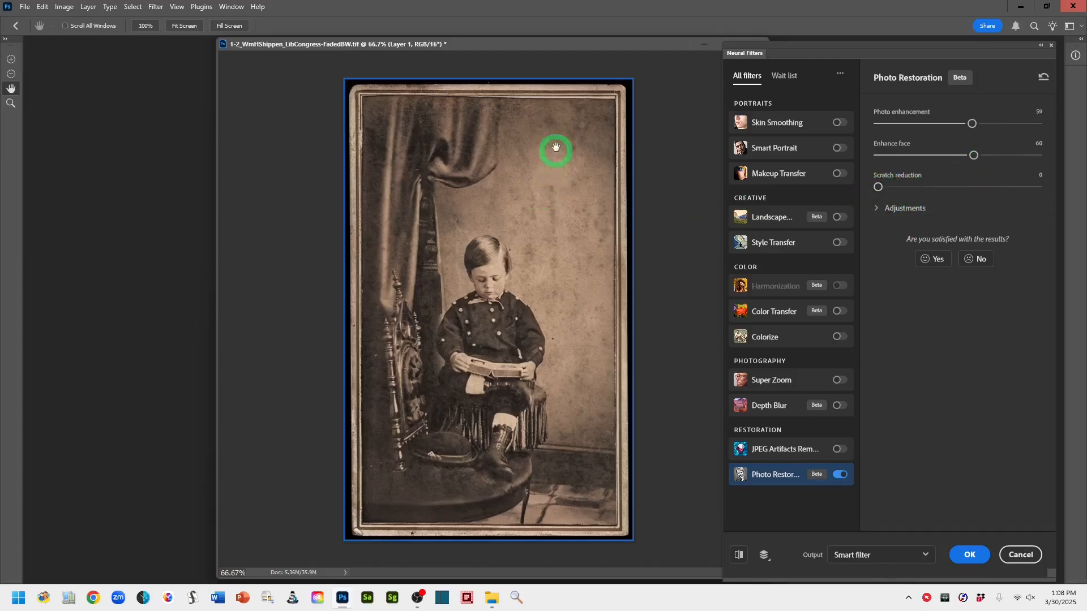
pyautogui.click(877, 210)
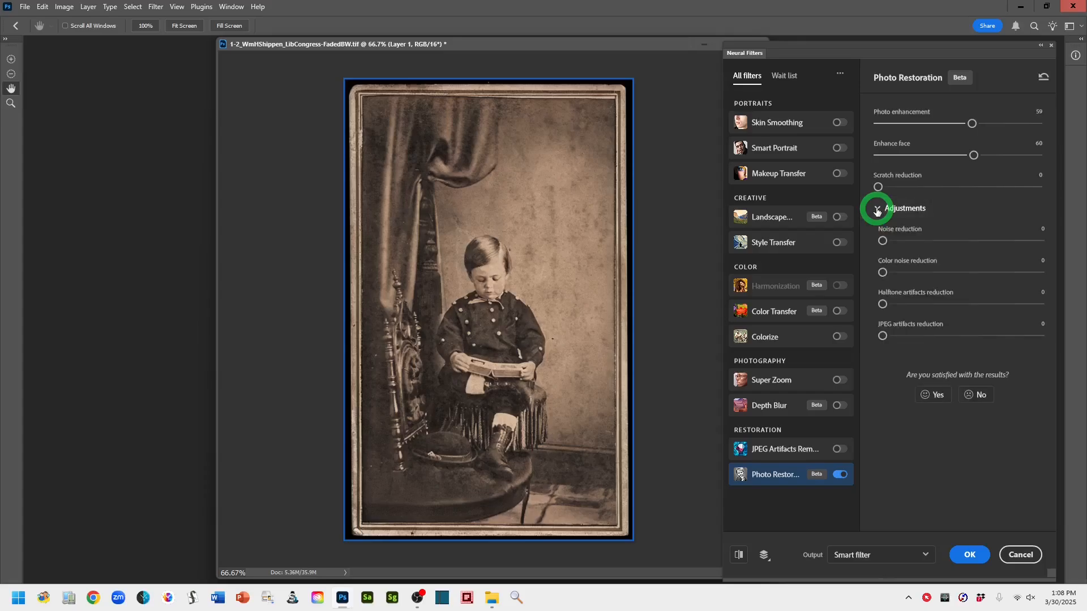
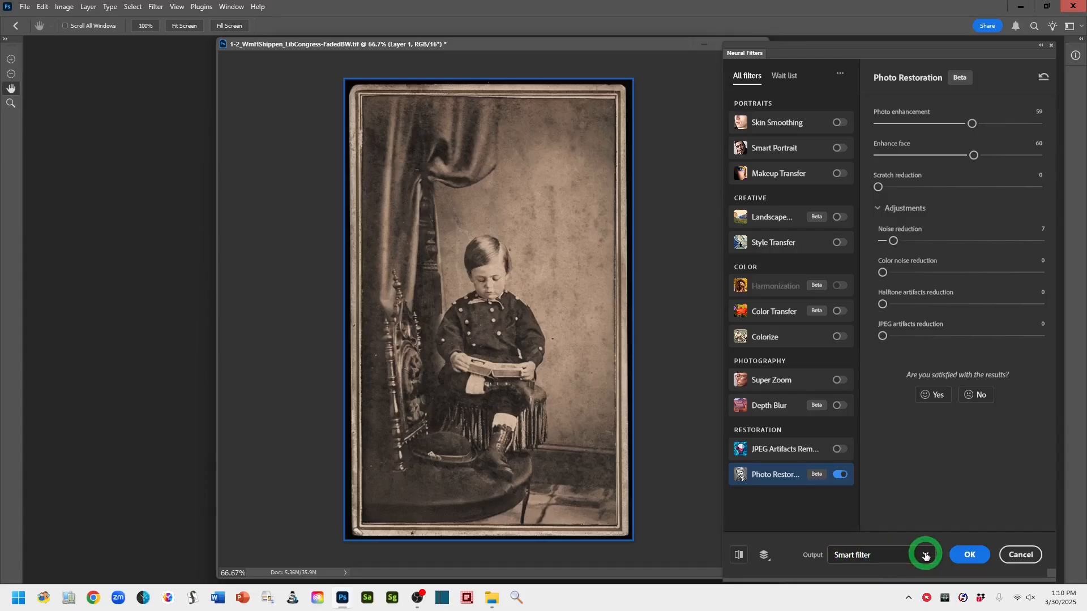
# Apply the Photo Restoration neural filter with output kept as a smart filter
pyautogui.click(925, 557)
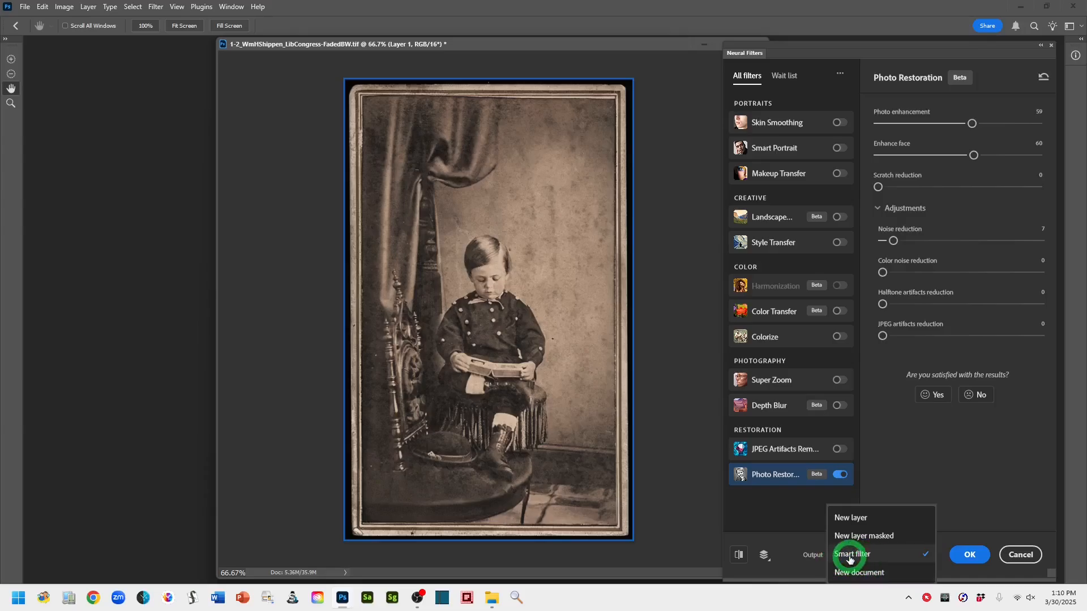
pyautogui.click(969, 556)
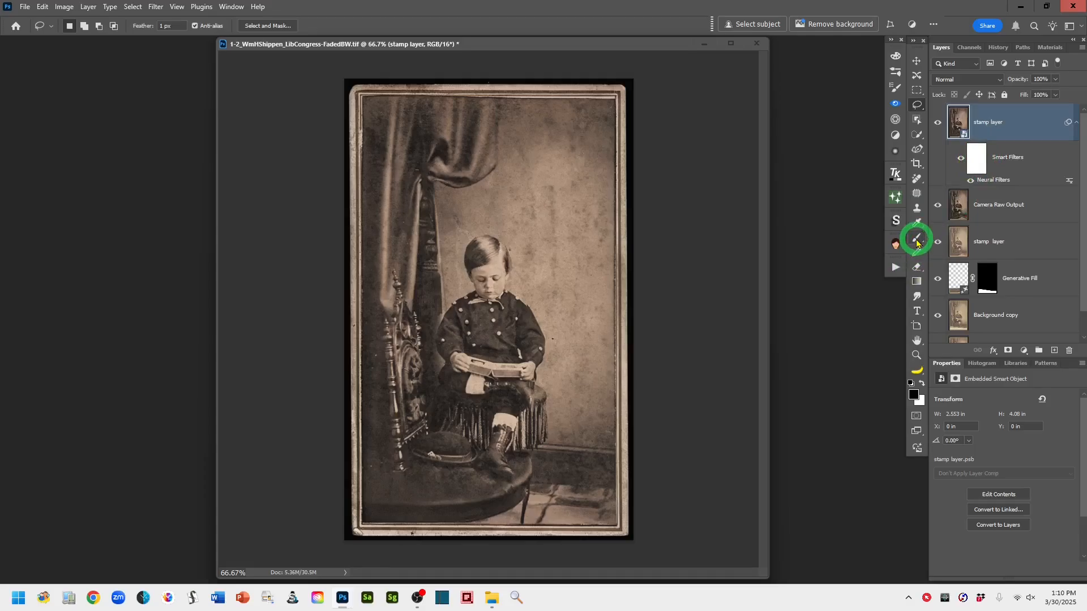
pyautogui.click(975, 164)
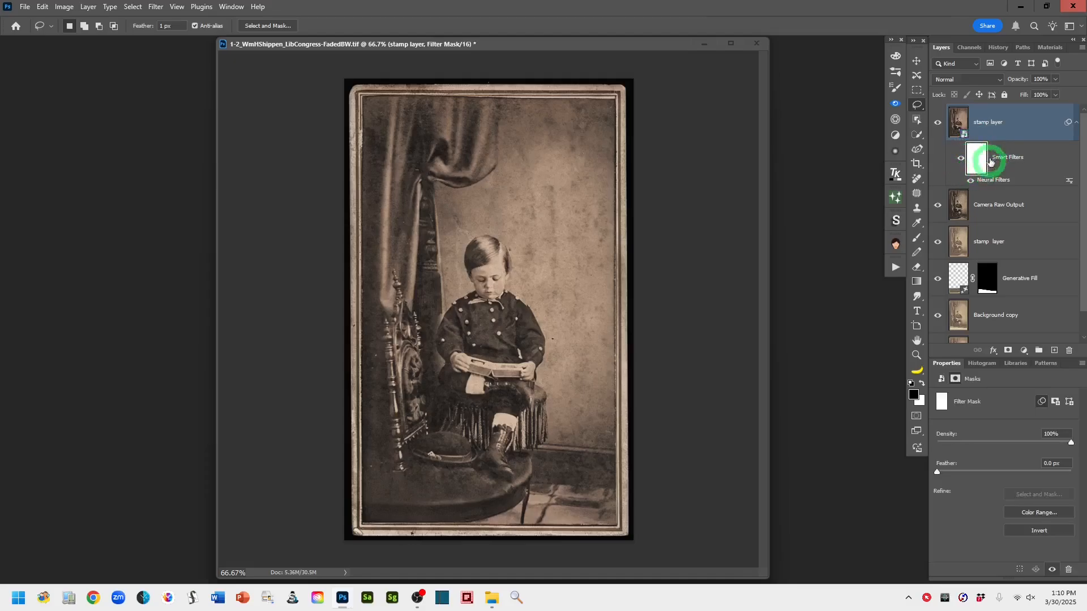
pyautogui.click(976, 162)
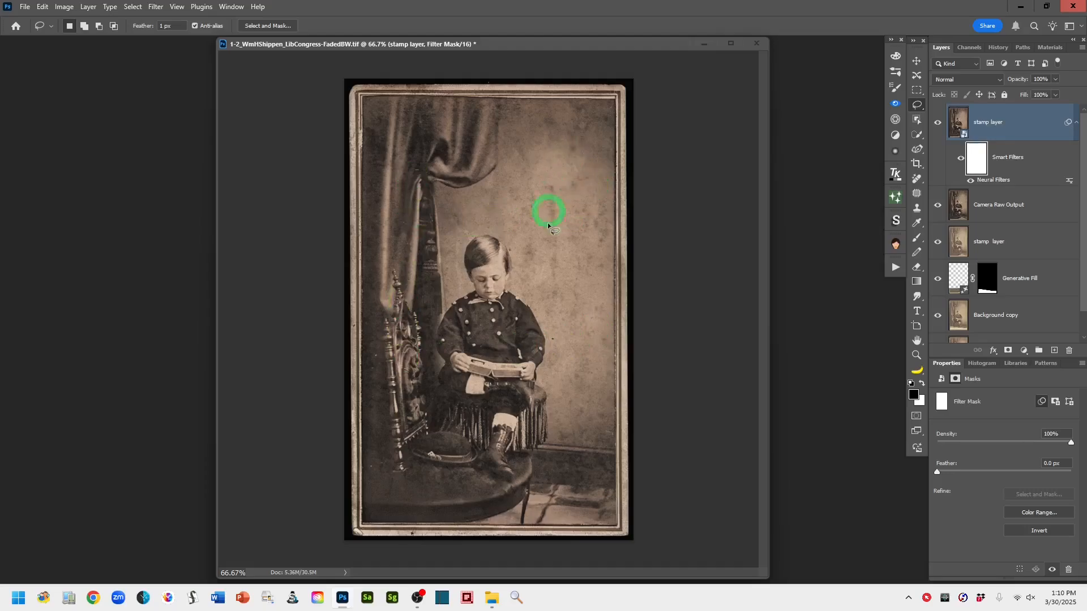
pyautogui.click(916, 237)
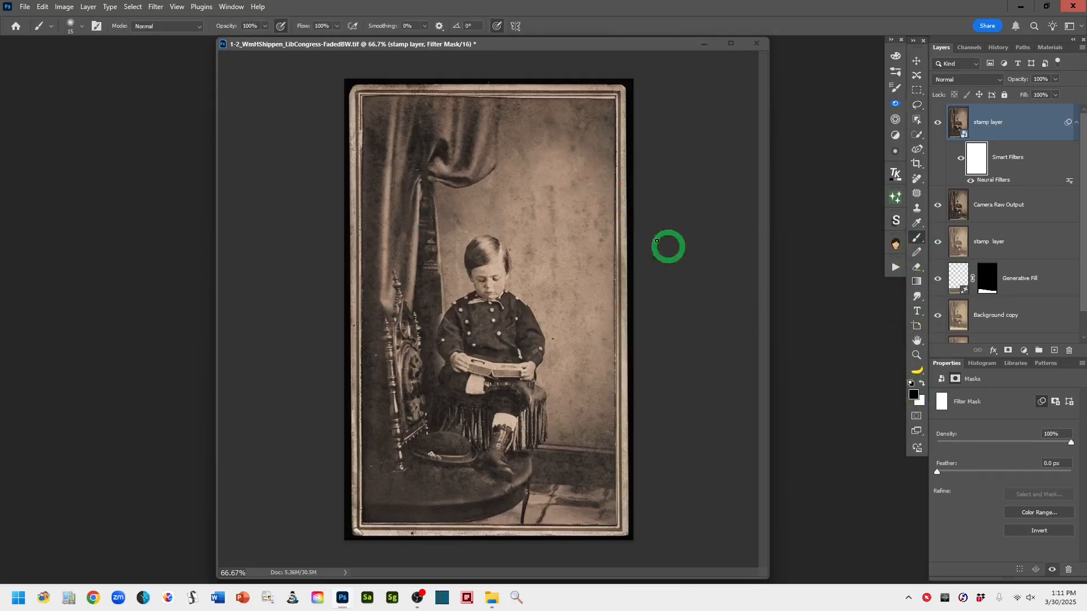
pyautogui.click(917, 106)
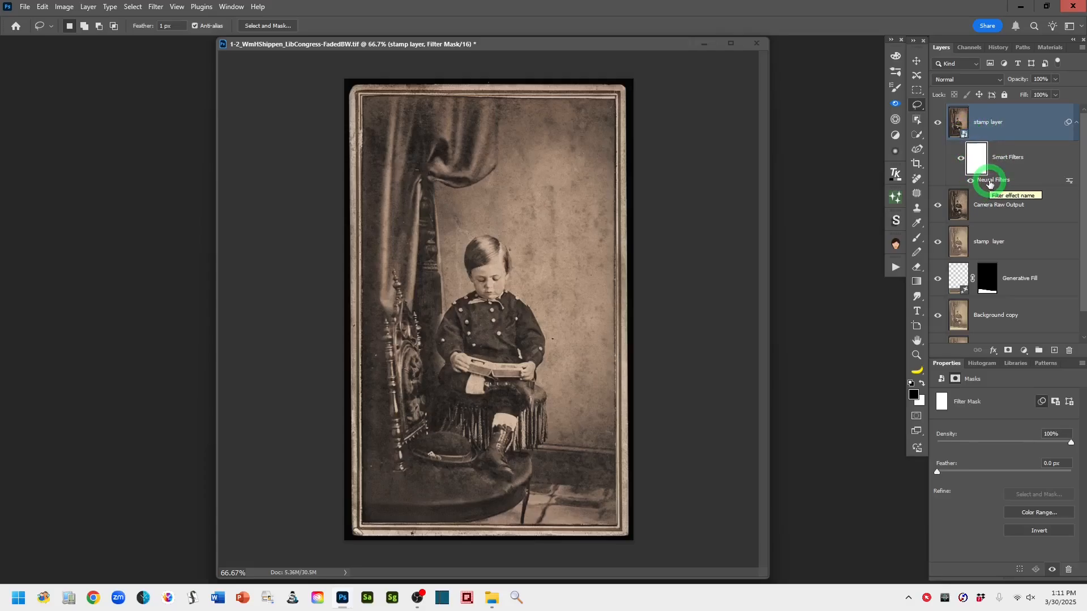
# Rename the neural-filtered smart object layer to Photo Restore Neural Filter
pyautogui.doubleClick(982, 124)
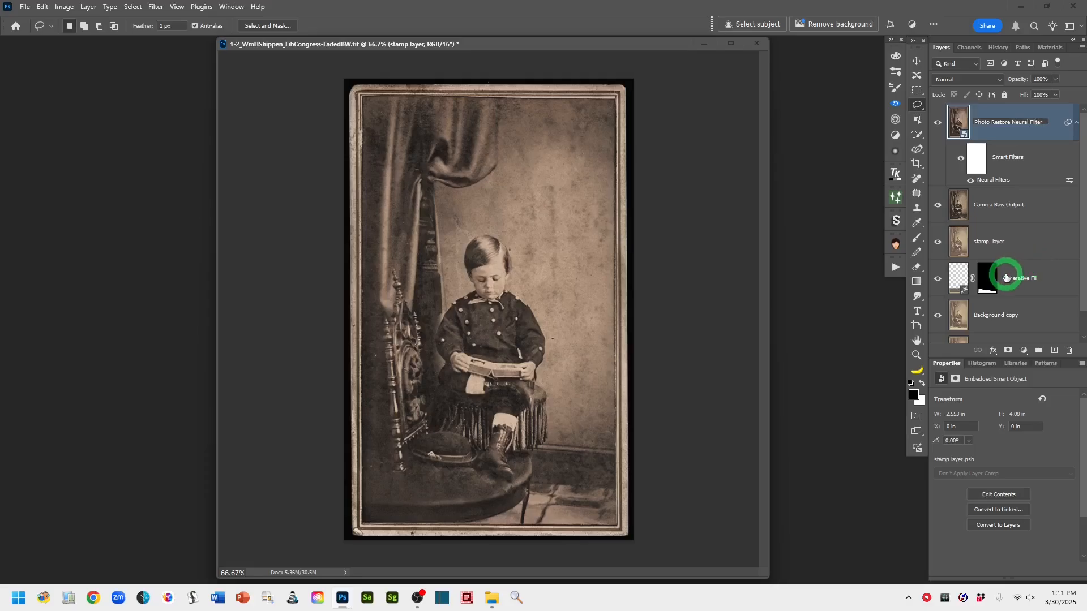
pyautogui.click(1013, 134)
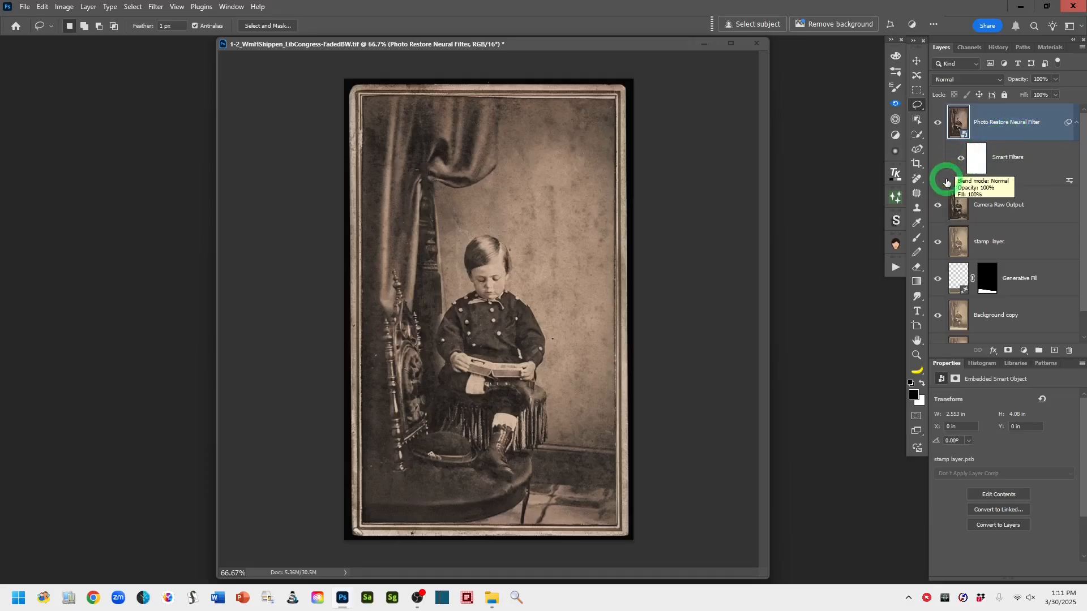
# Add a new top layer and stamp all visible layers onto it
pyautogui.click(1055, 351)
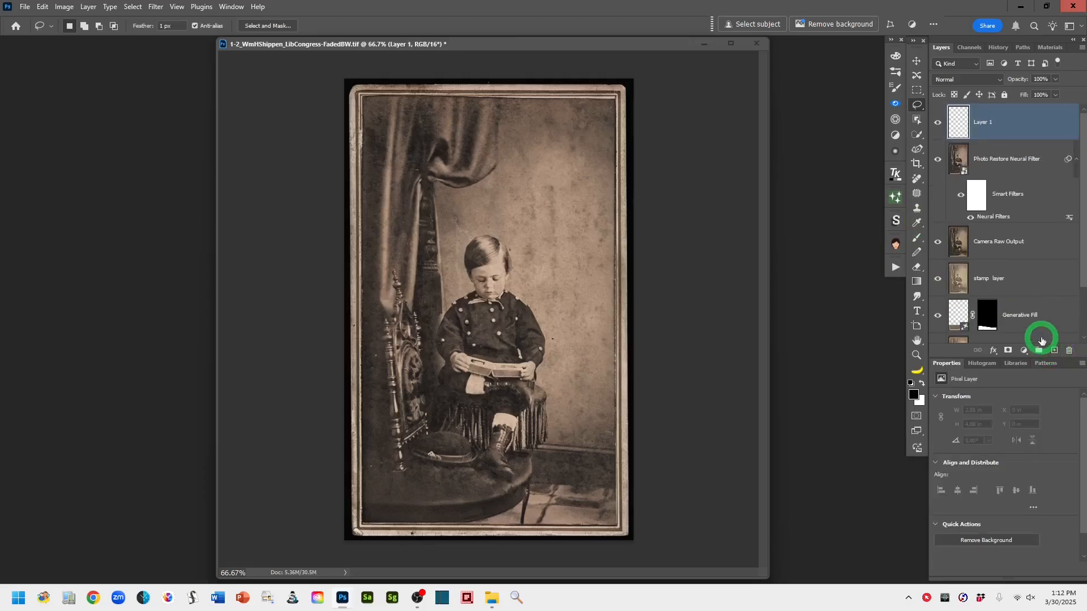
pyautogui.hotkey('ctrl', 'shift', 'alt', 'e')
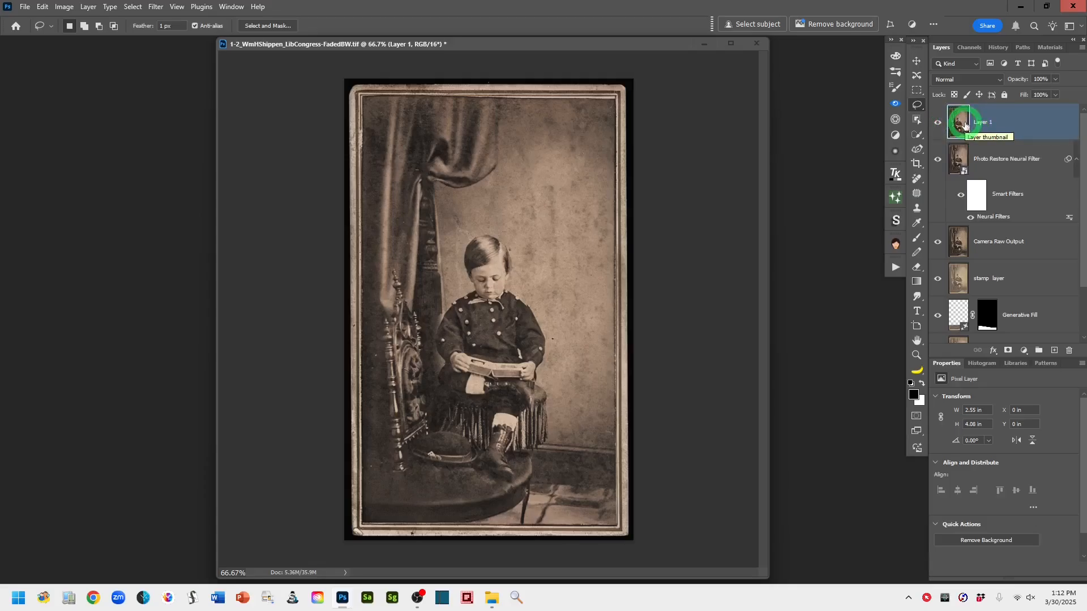
# Apply a Camera Raw Filter to the stamped layer using the Vintage 01 profile from the Vintage group
pyautogui.click(154, 8)
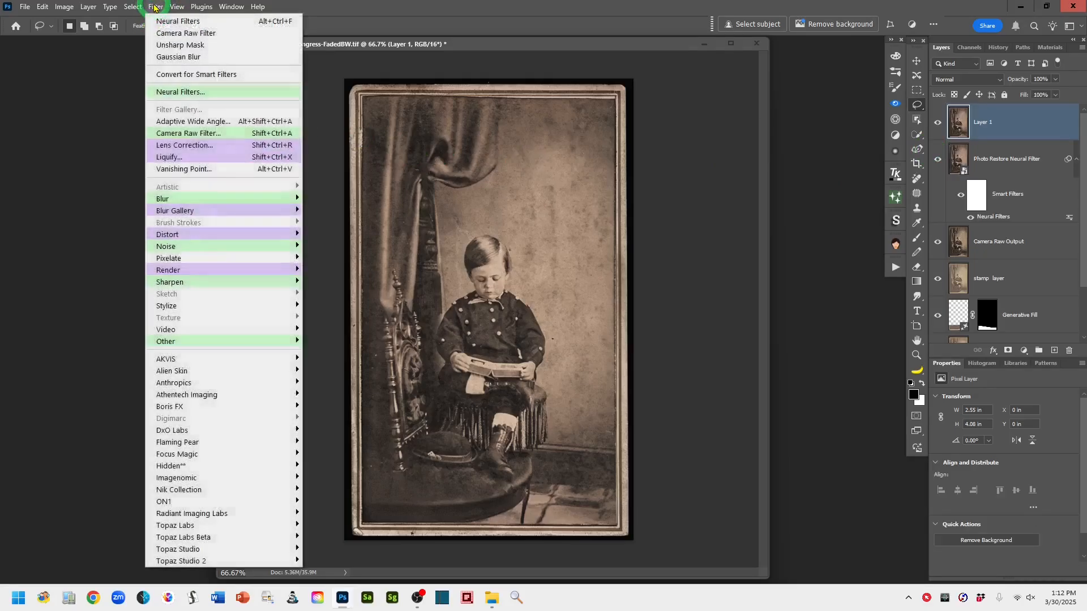
pyautogui.click(203, 134)
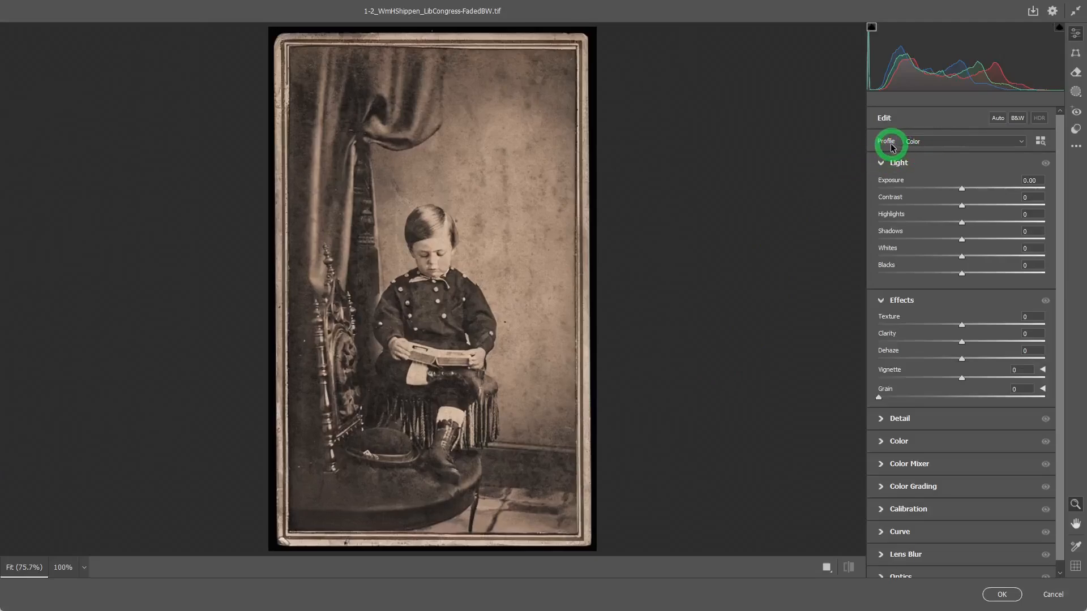
pyautogui.click(1040, 142)
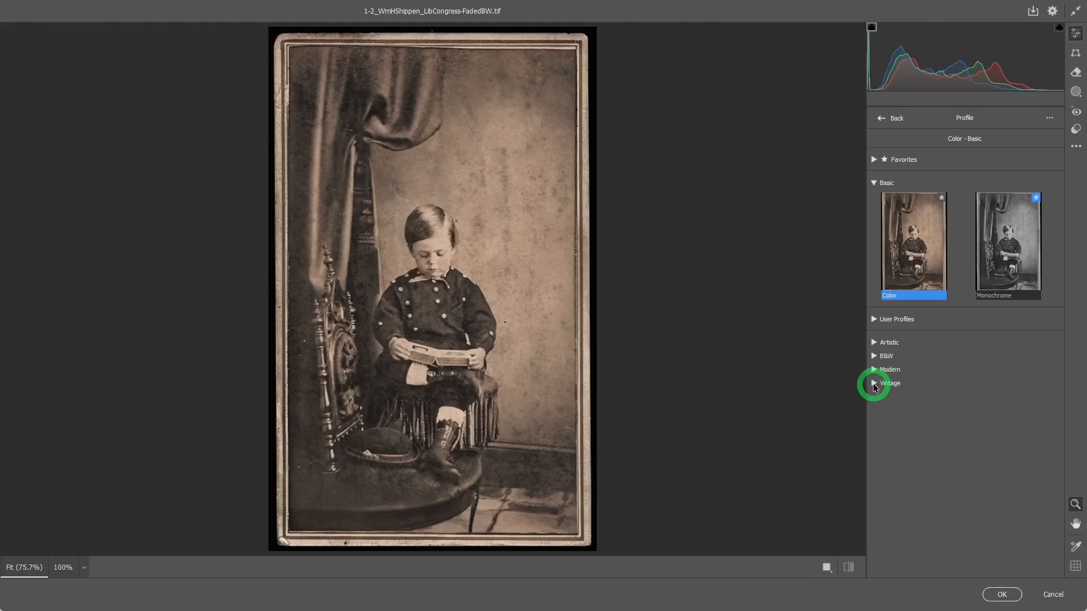
pyautogui.click(874, 383)
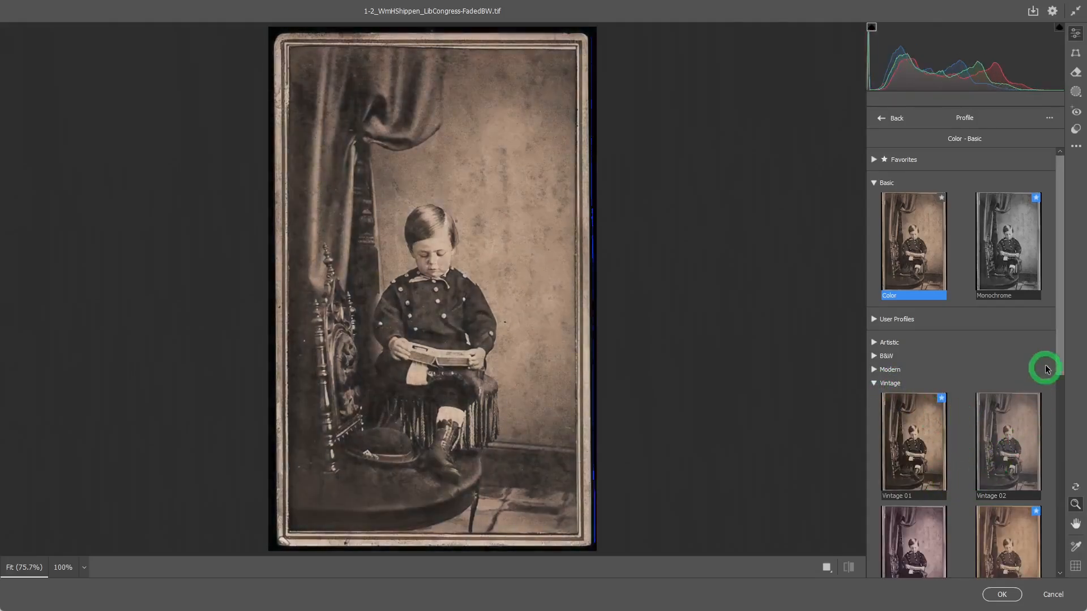
pyautogui.moveTo(1060, 343); pyautogui.dragTo(1048, 453)
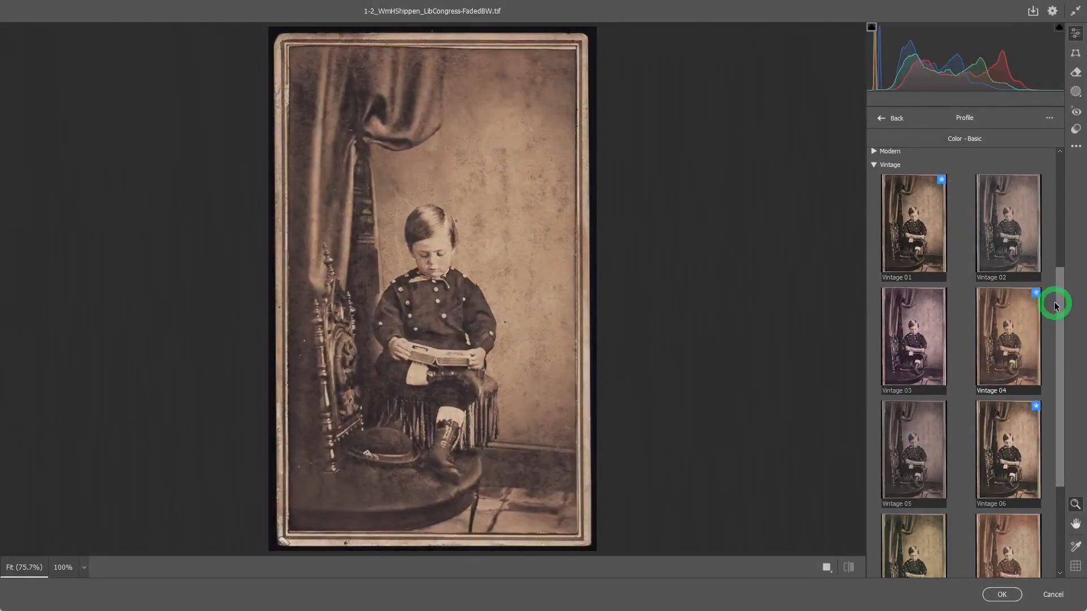
pyautogui.moveTo(1063, 303); pyautogui.dragTo(1069, 380)
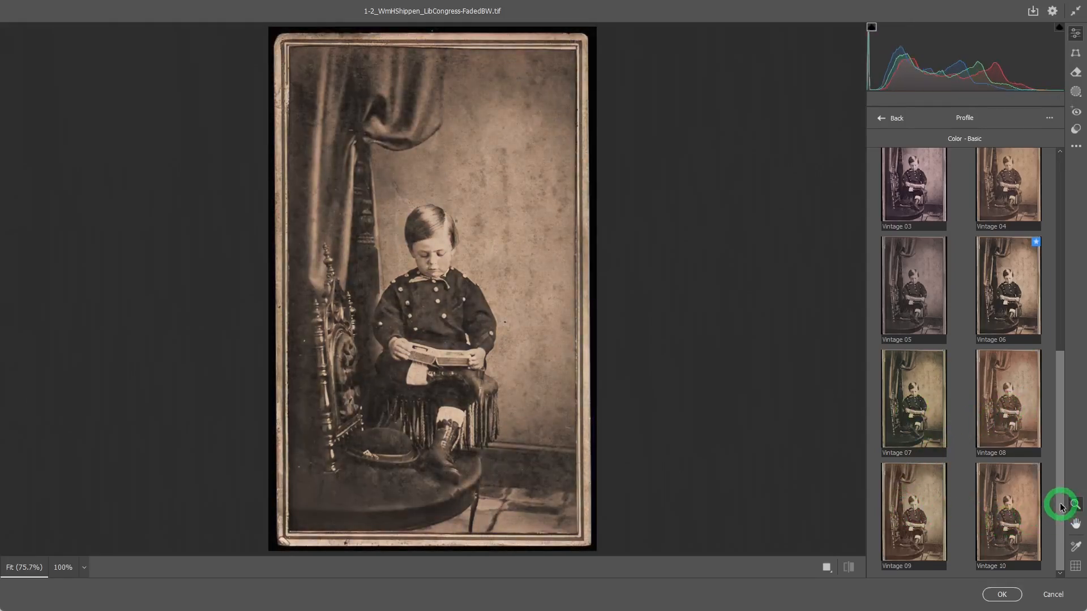
pyautogui.moveTo(1062, 478); pyautogui.dragTo(1062, 360)
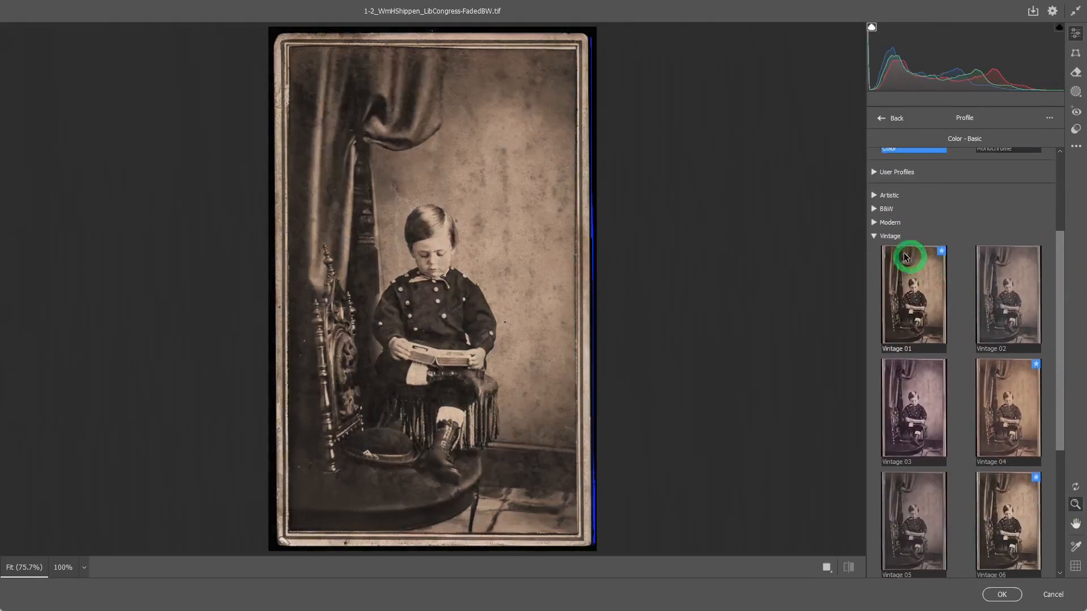
pyautogui.click(913, 304)
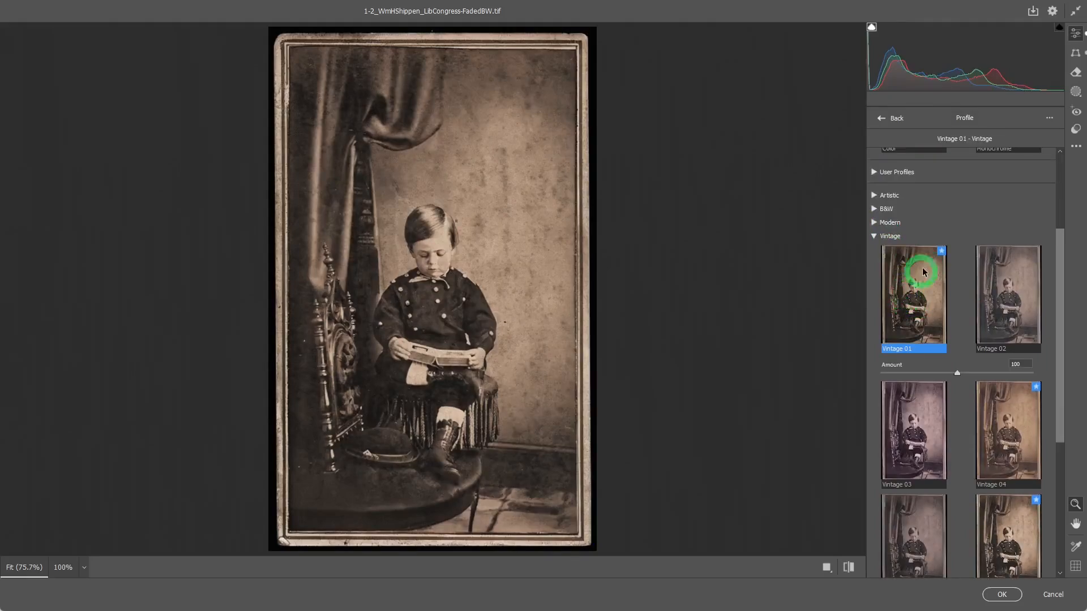
pyautogui.click(894, 119)
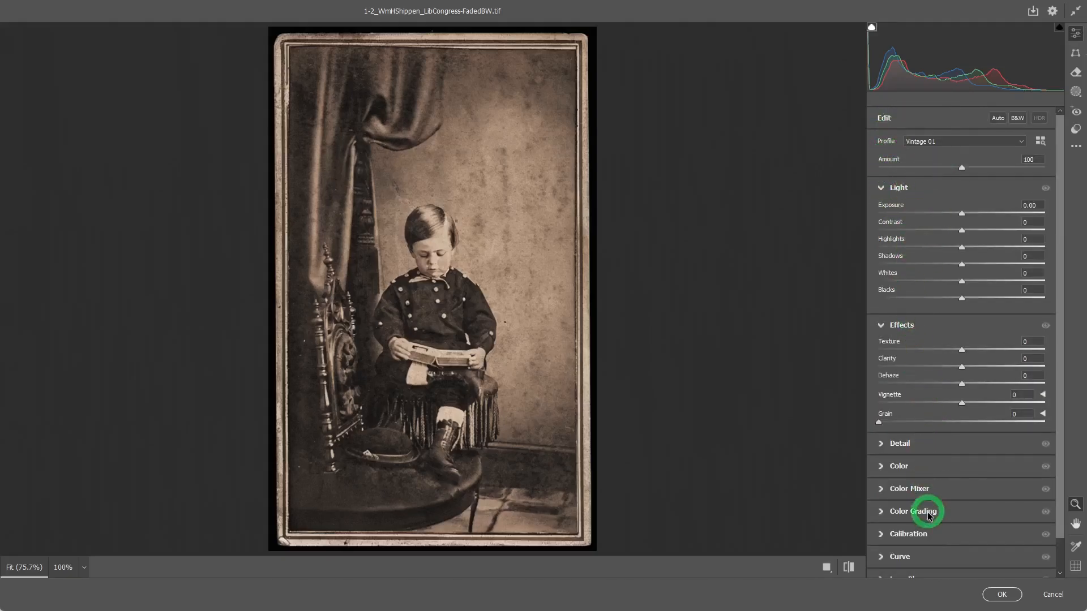
pyautogui.click(1002, 595)
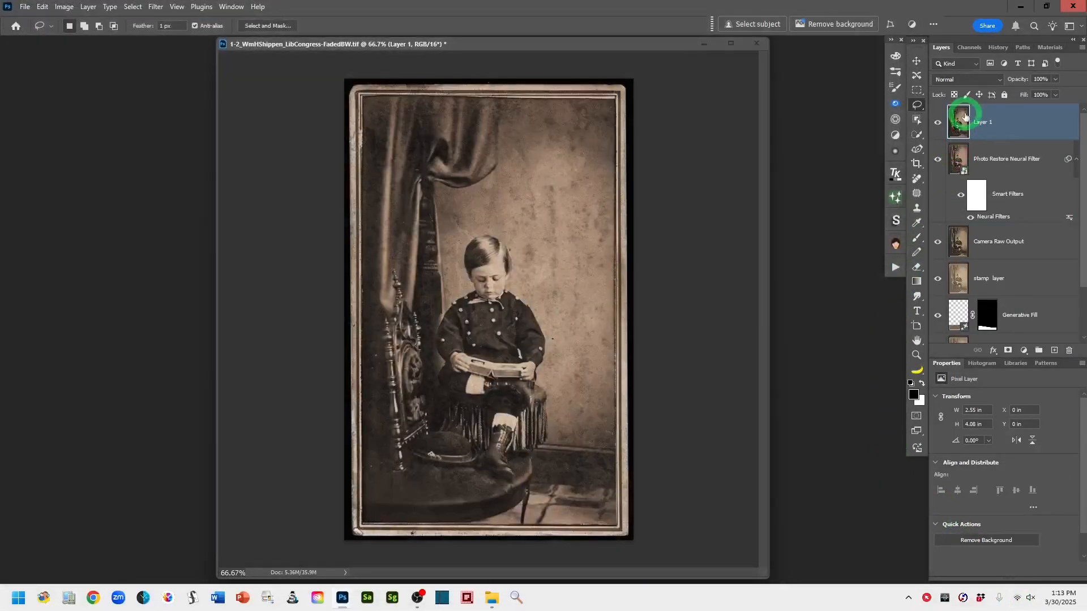
# Compare the stamped layer with its visibility toggled and rename it ACR Profile Vintage 01
pyautogui.click(937, 122)
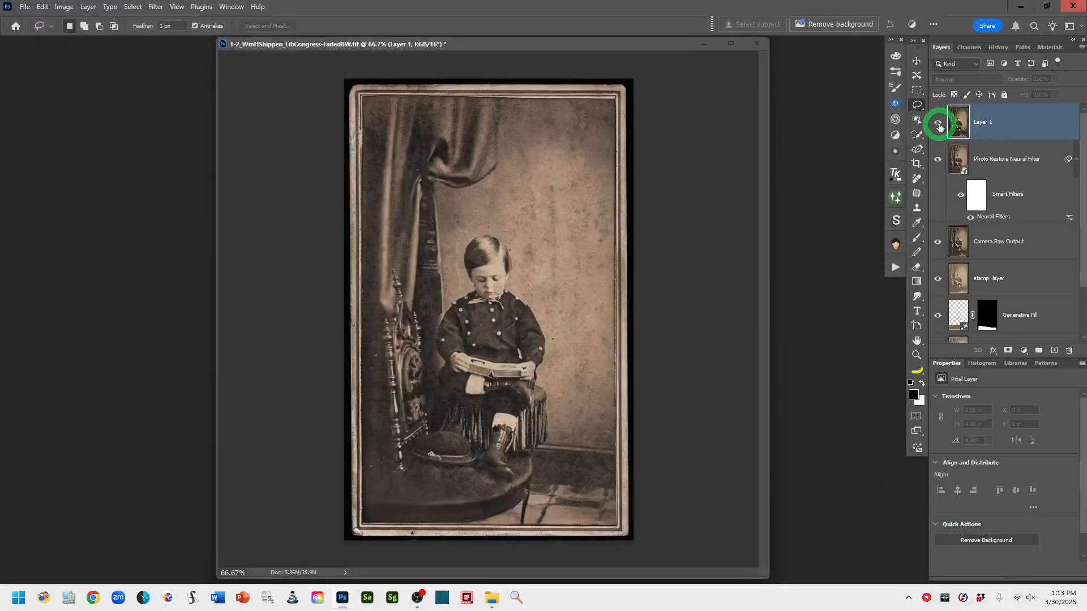
pyautogui.click(938, 123)
pyautogui.click(938, 123)
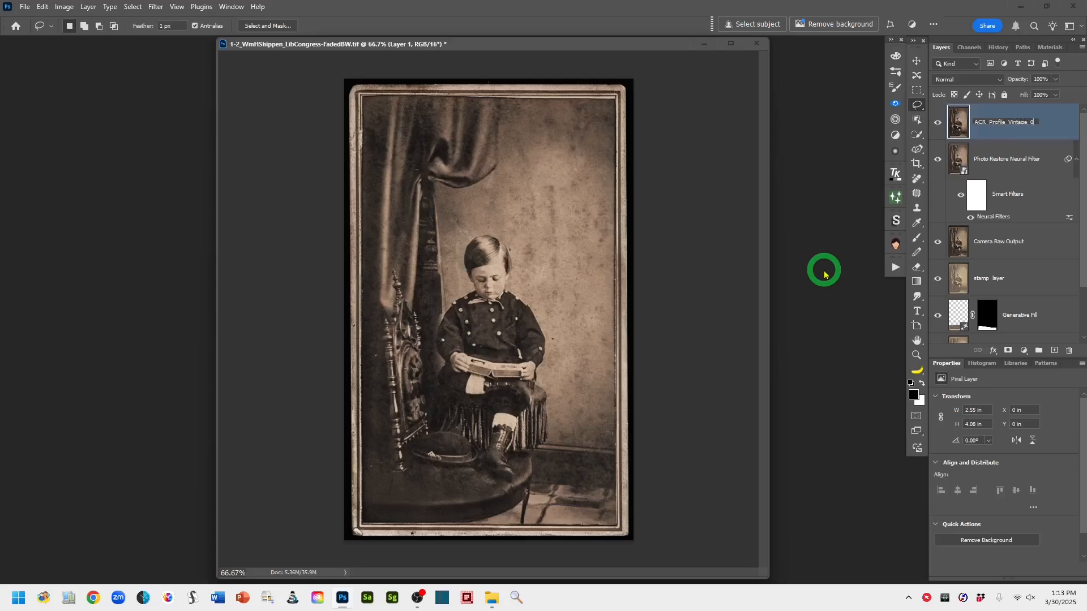
pyautogui.click(1069, 123)
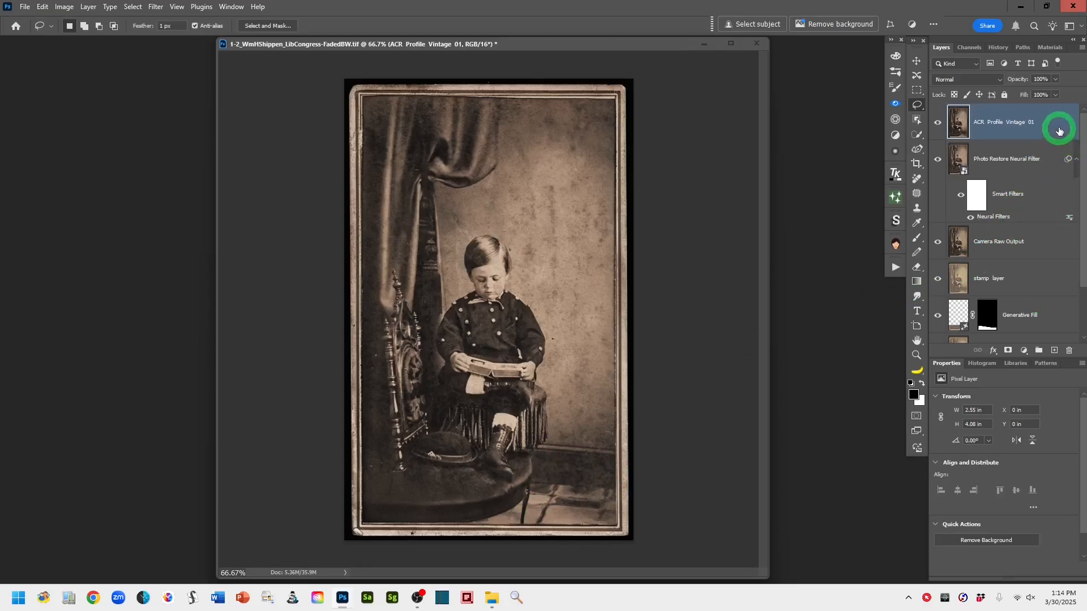
# Duplicate the ACR Profile Vintage 01 layer and name the copy Gen Fill Floor
pyautogui.moveTo(1060, 129); pyautogui.dragTo(1056, 348)
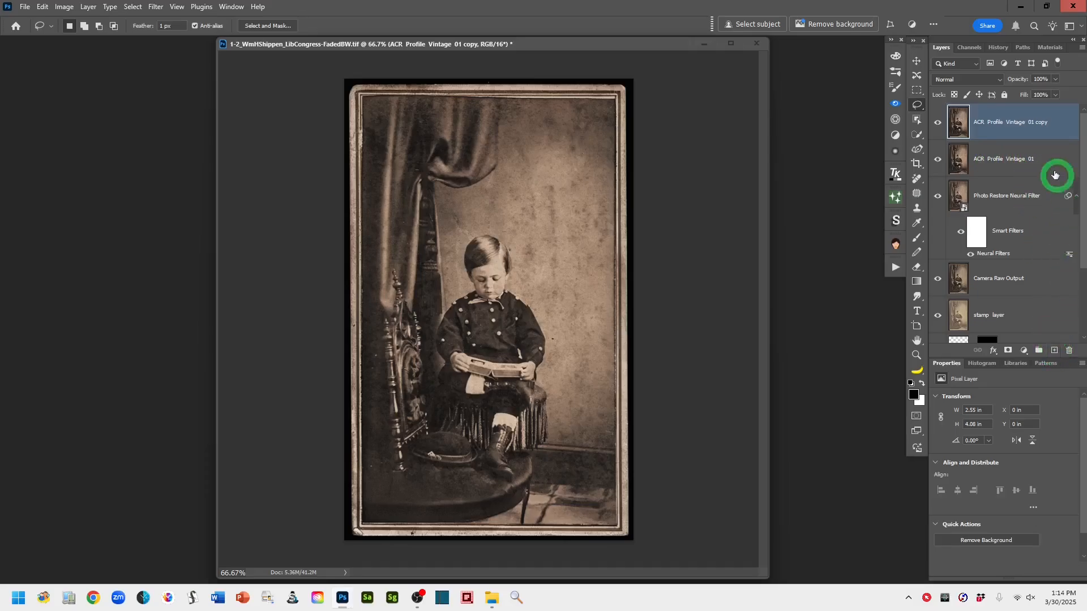
pyautogui.doubleClick(989, 123)
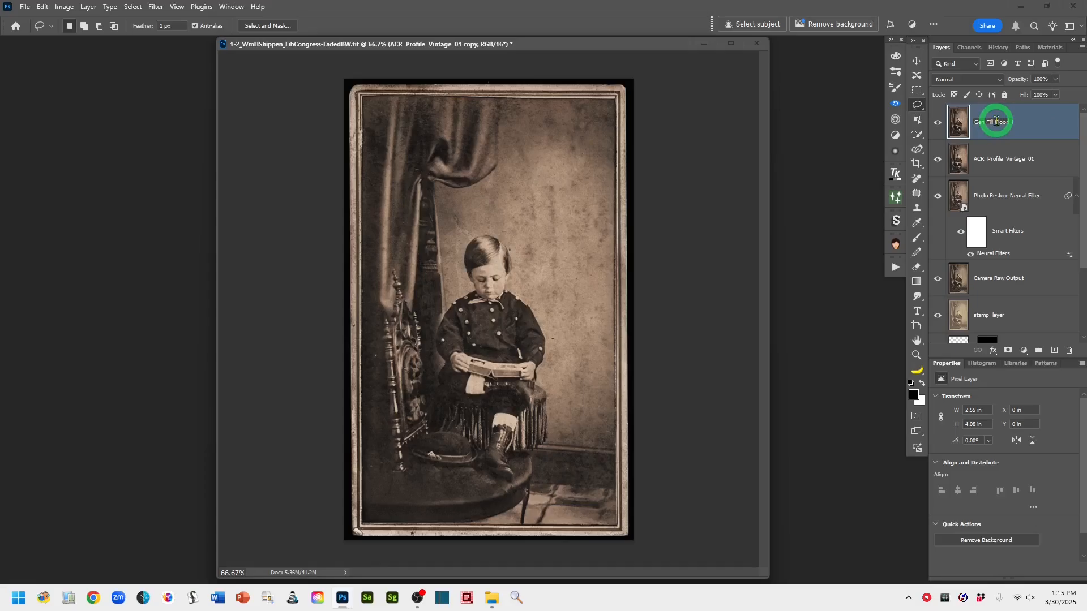
pyautogui.click(1043, 130)
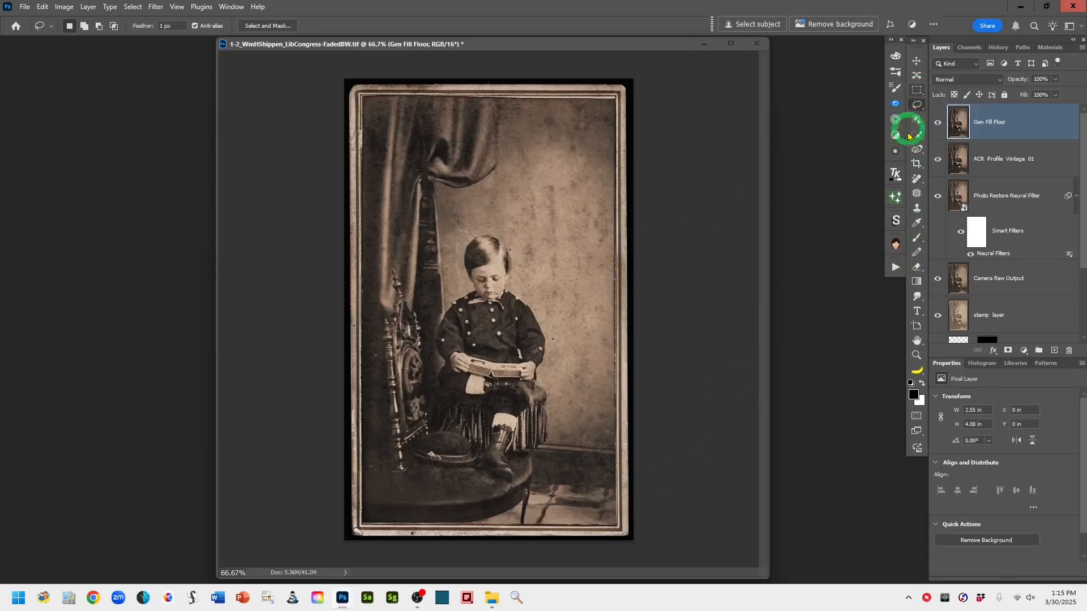
# With the Polygonal Lasso Tool, select the floor area in the lower right corner beside the boy's feet
pyautogui.rightClick(918, 105)
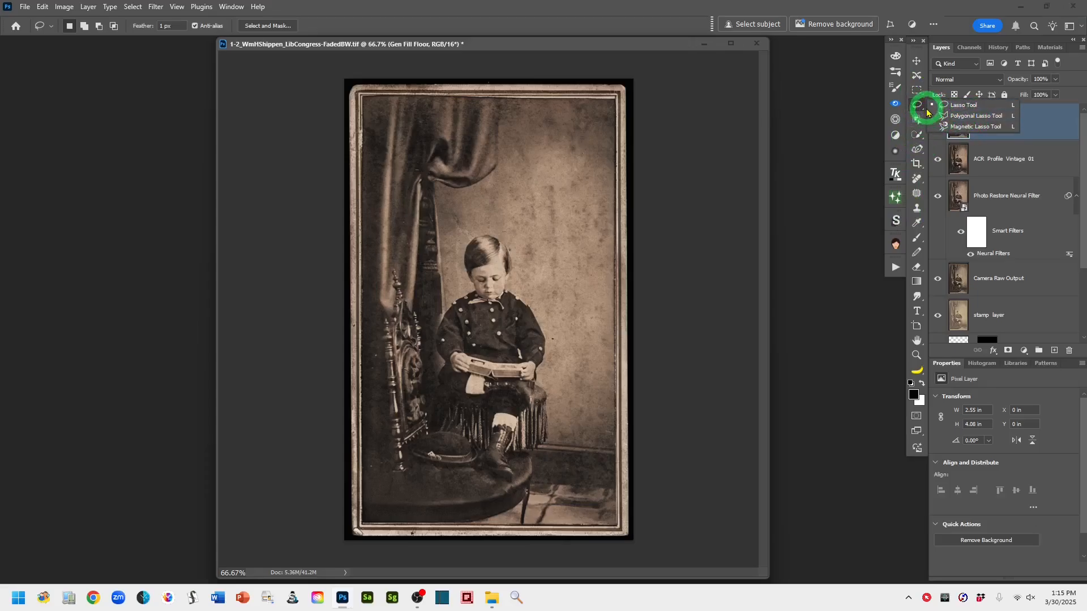
pyautogui.click(964, 119)
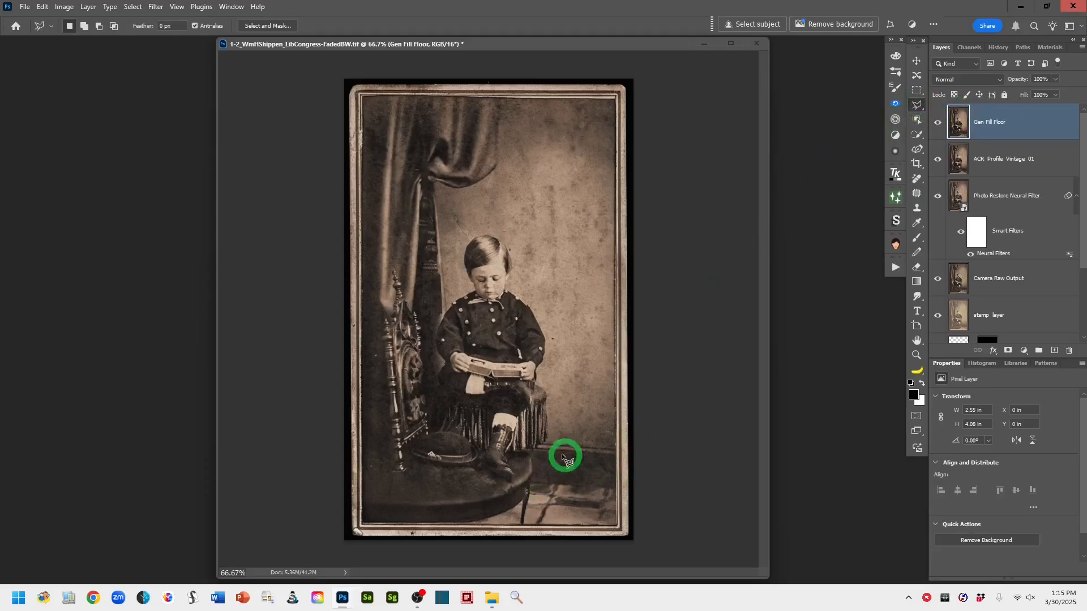
pyautogui.click(529, 451)
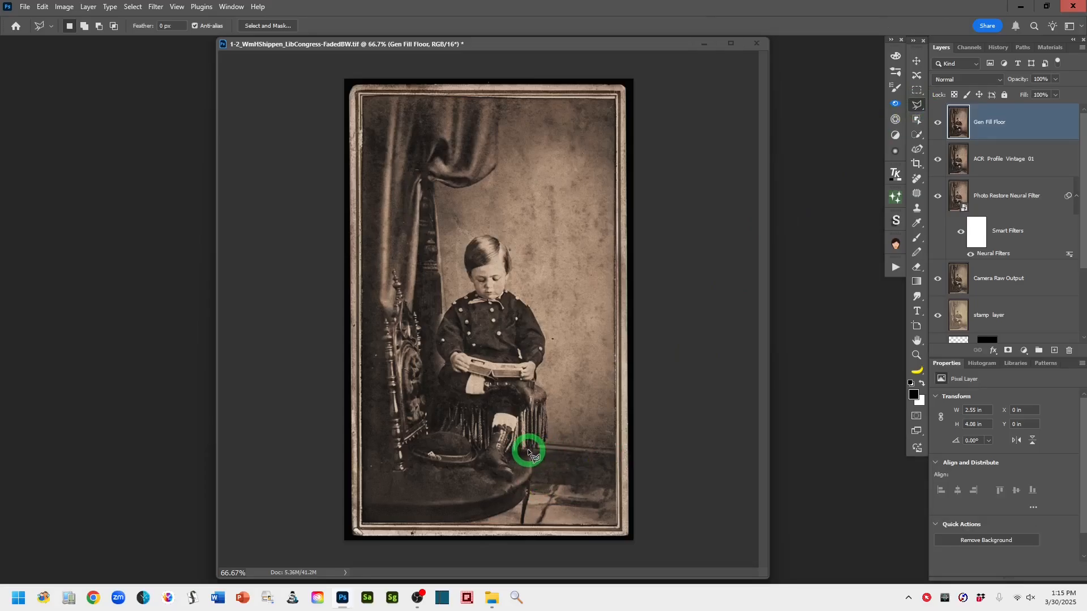
pyautogui.click(616, 455)
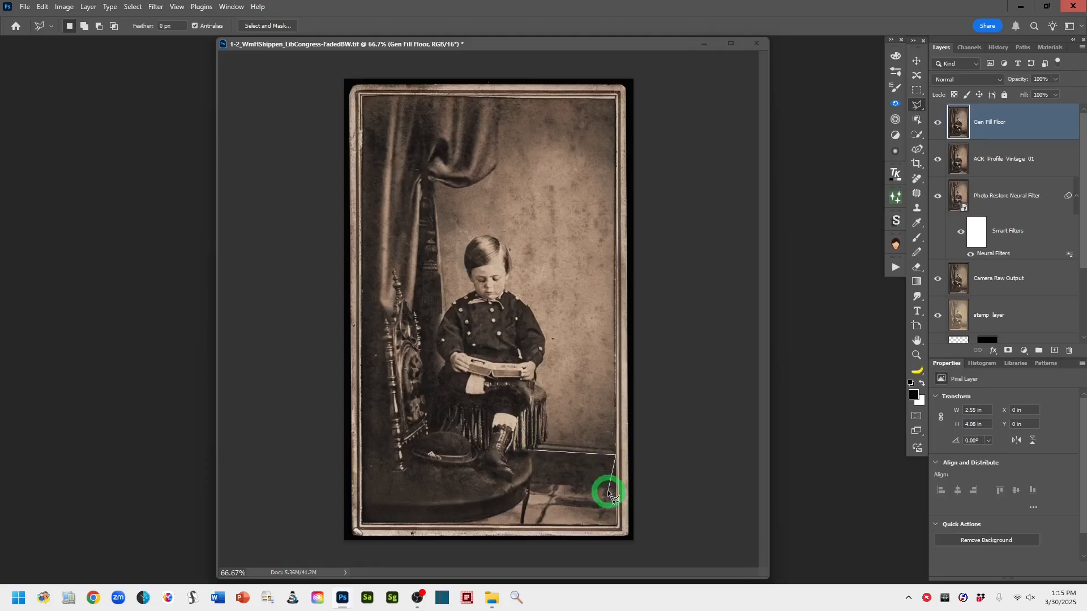
pyautogui.click(617, 525)
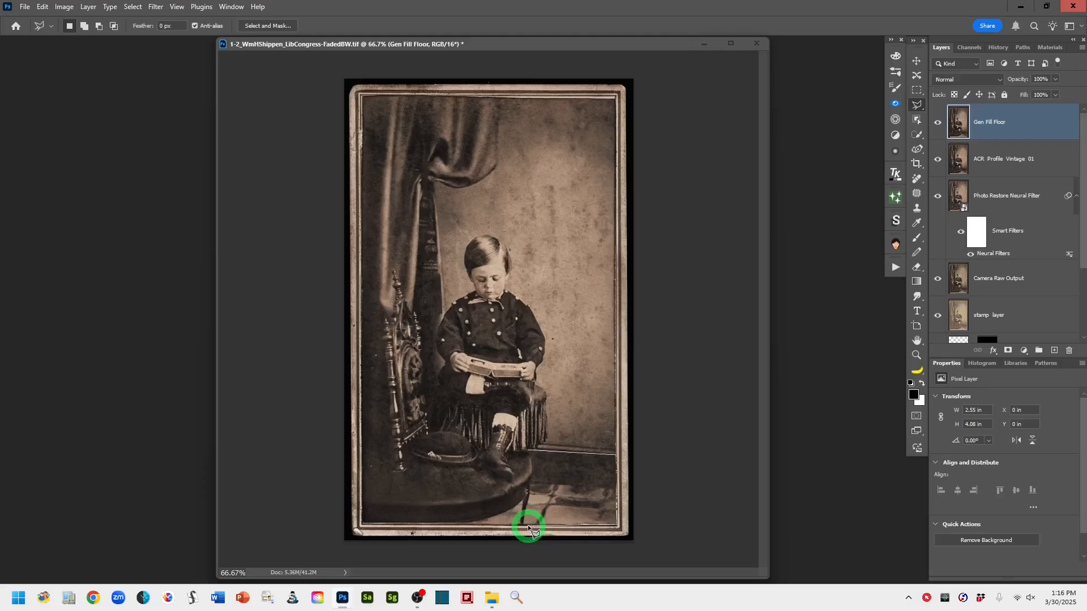
pyautogui.click(465, 528)
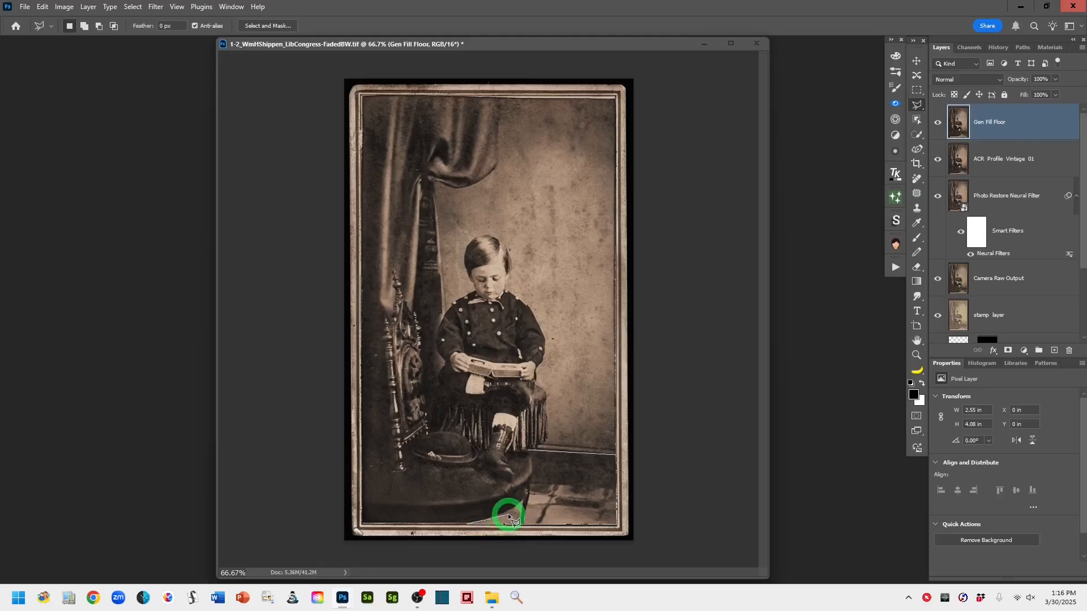
pyautogui.click(530, 494)
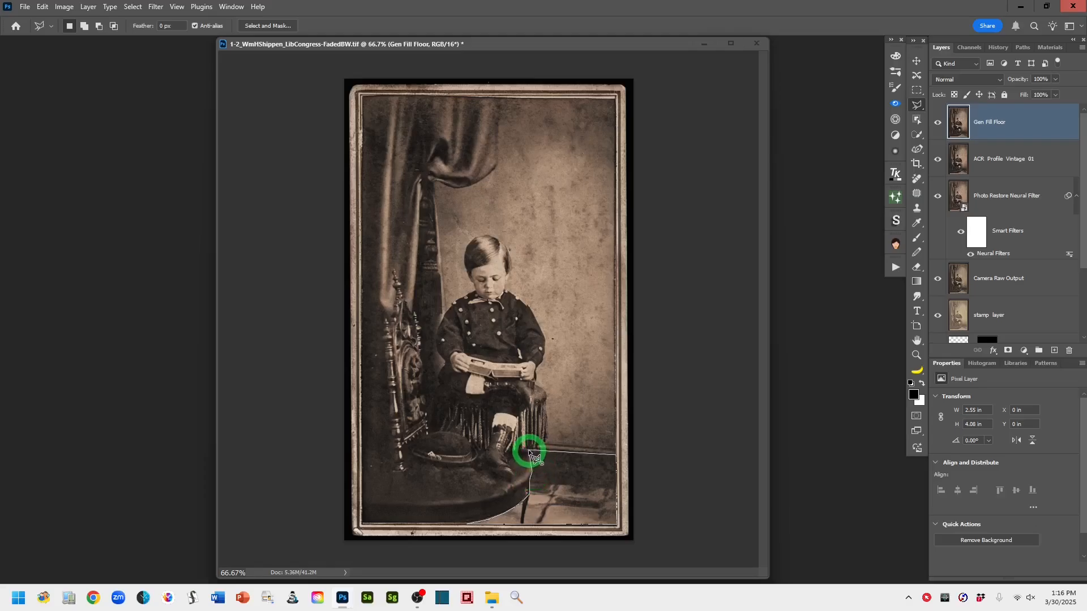
pyautogui.click(531, 453)
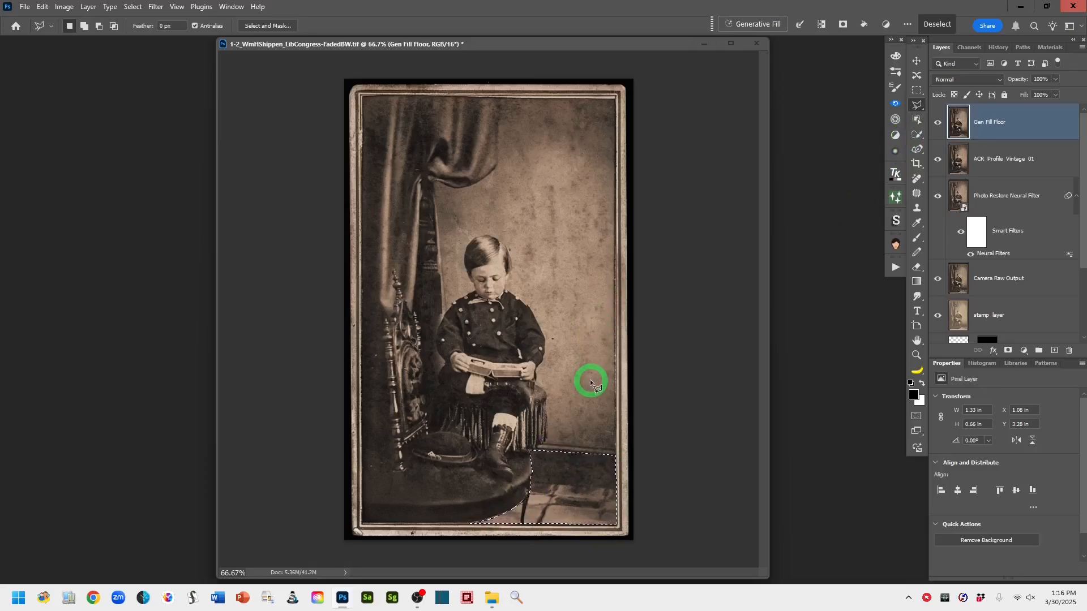
# Run Generative Fill on the floor selection with the prompt "subtle plank floor"
pyautogui.rightClick(582, 480)
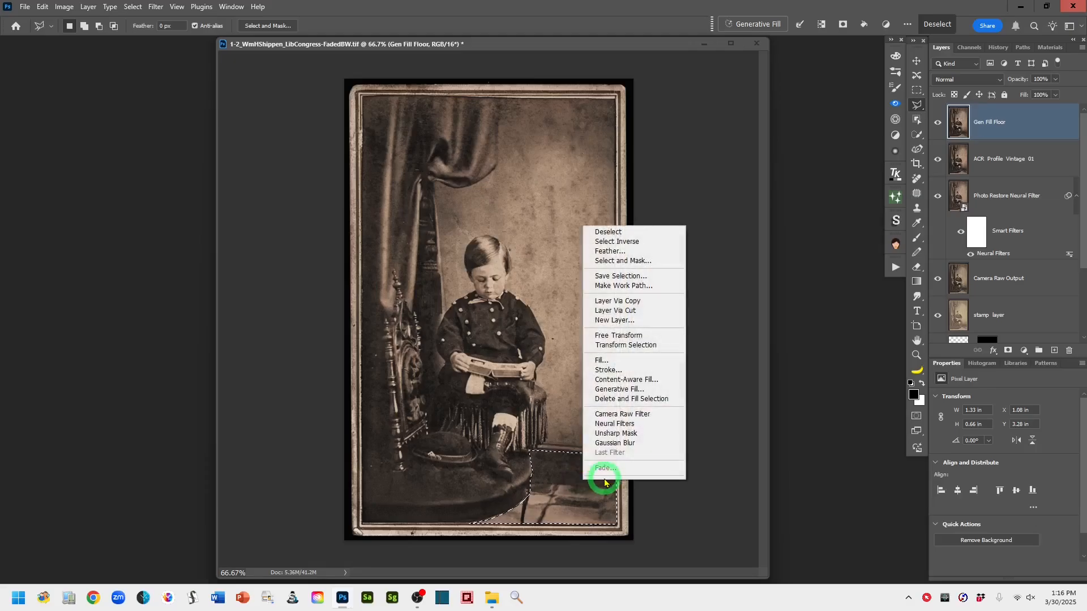
pyautogui.click(620, 390)
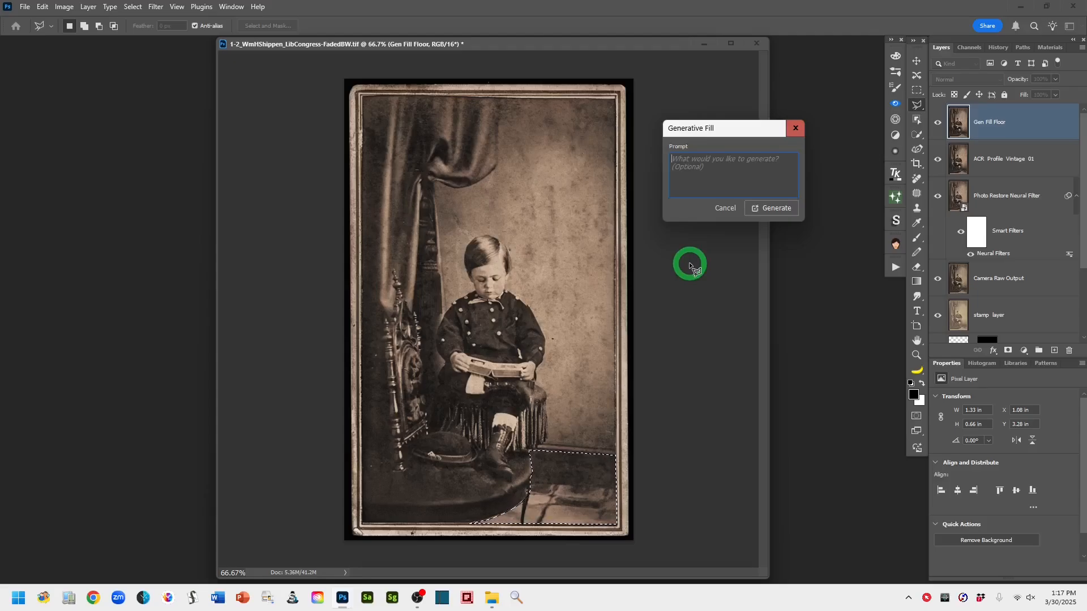
pyautogui.write('subtle')
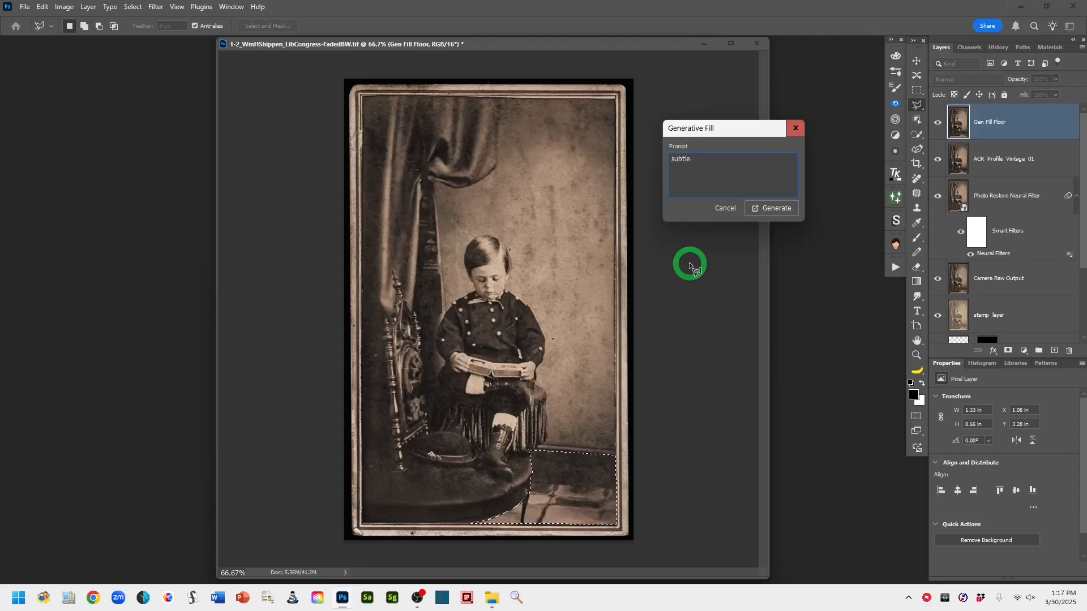
pyautogui.write(' plank')
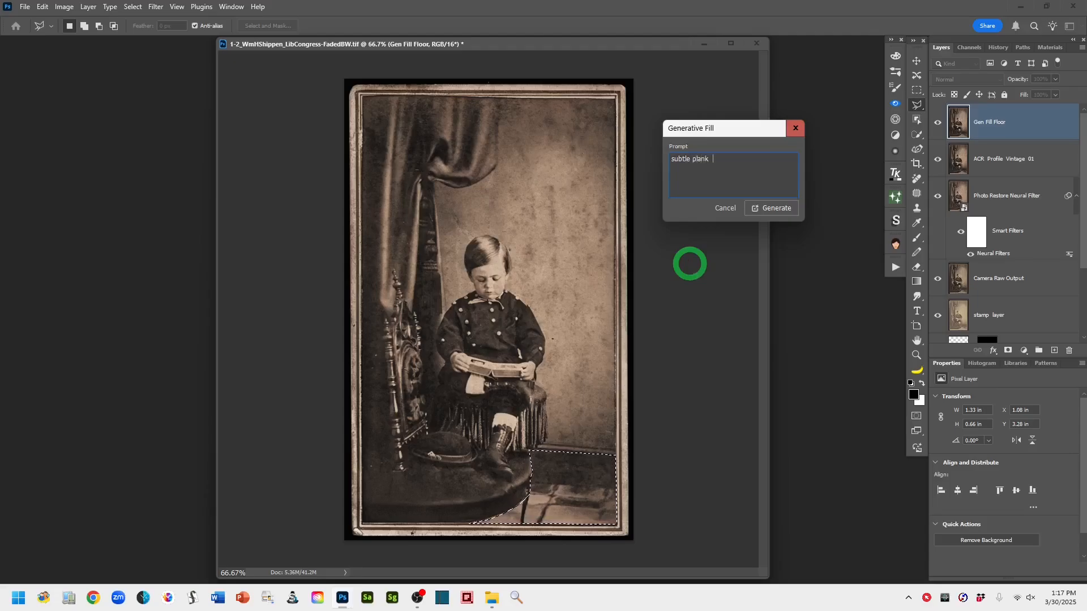
pyautogui.write(' fl')
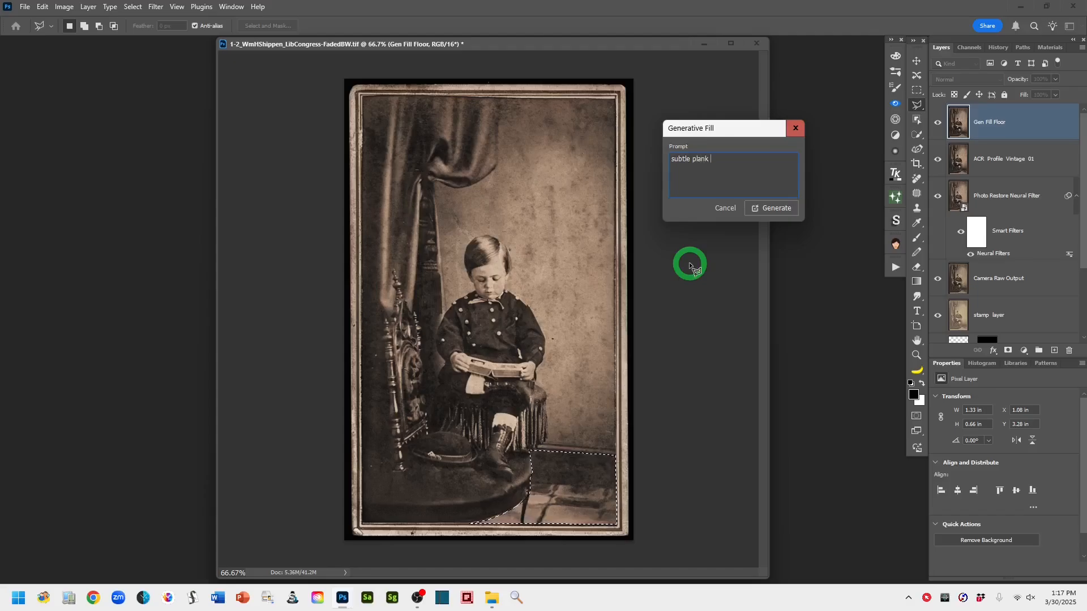
pyautogui.write('oor')
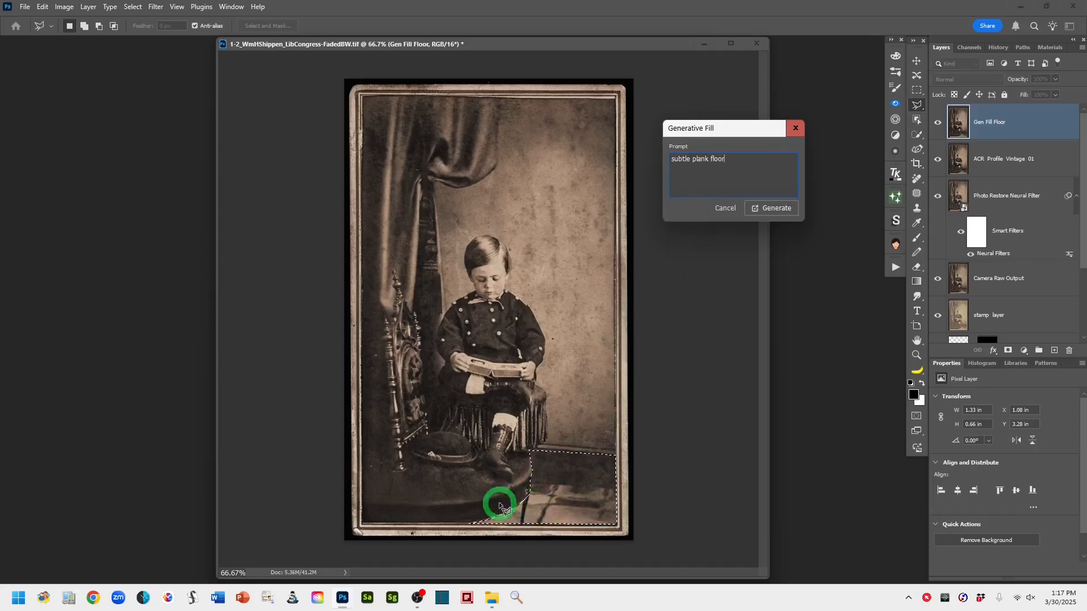
pyautogui.click(776, 208)
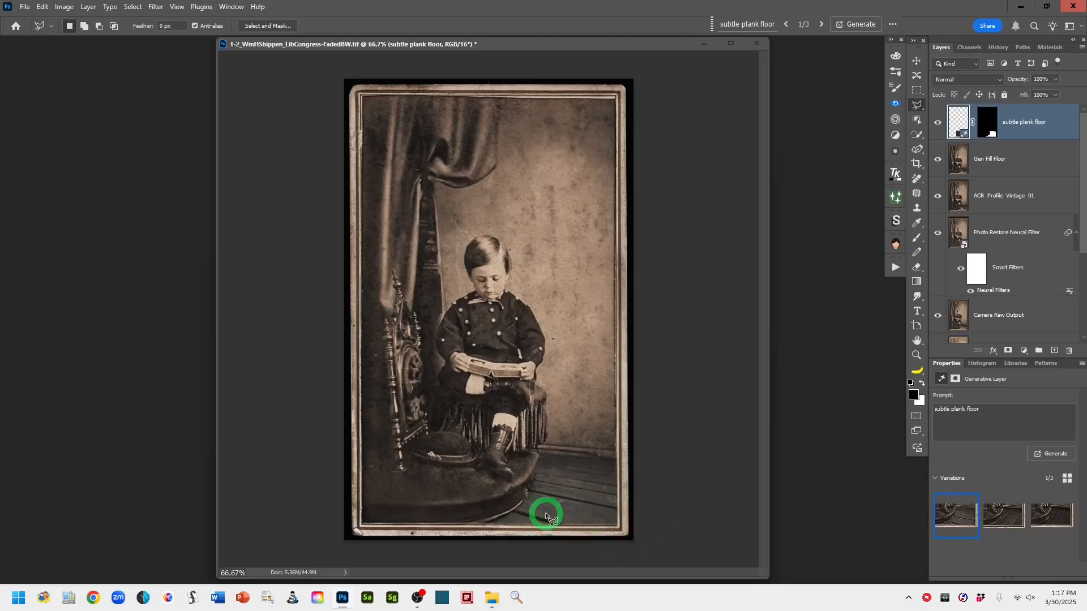
# Compare the three generated floor variations and delete the third one
pyautogui.moveTo(966, 511)
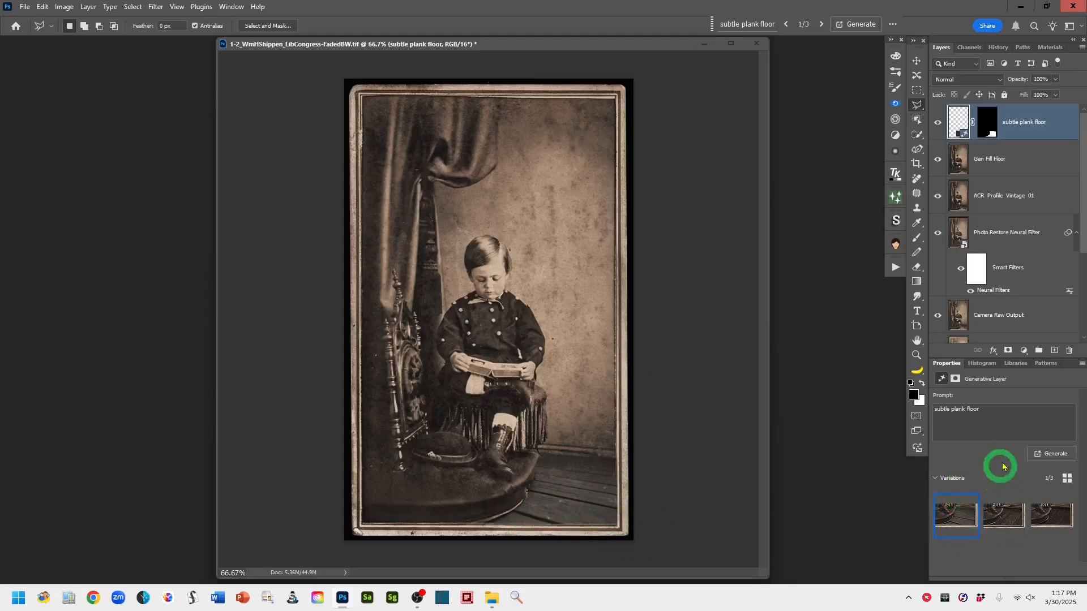
pyautogui.click(1000, 520)
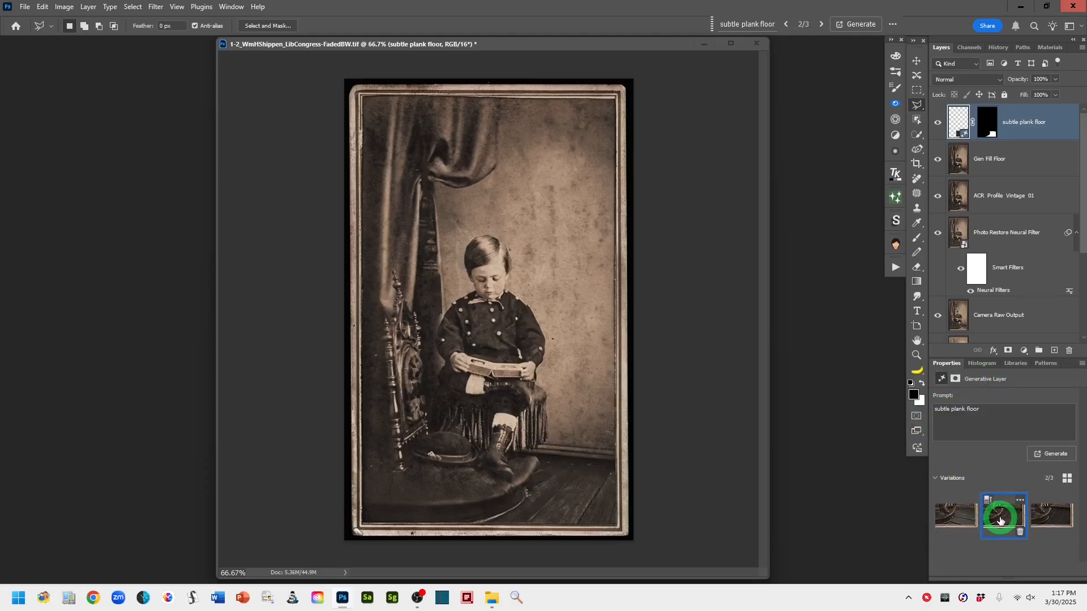
pyautogui.click(955, 520)
pyautogui.click(1001, 517)
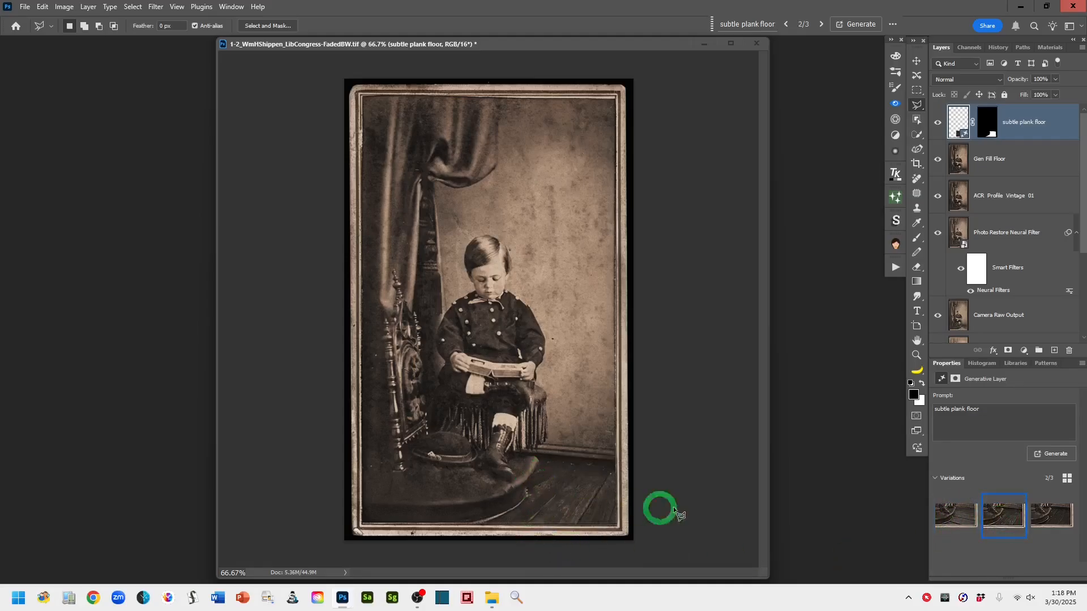
pyautogui.click(1043, 520)
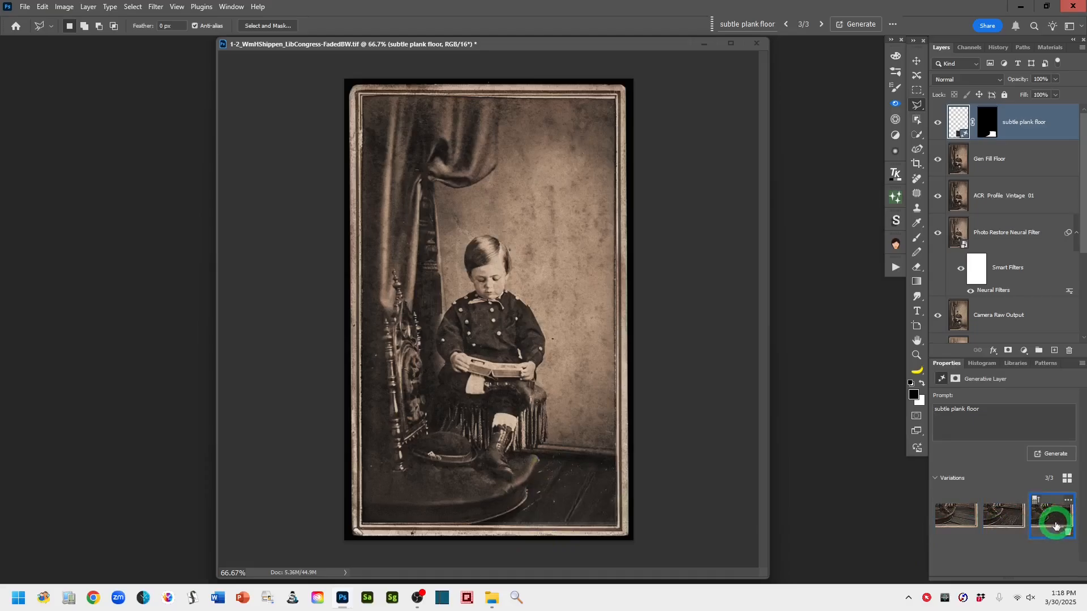
pyautogui.click(1067, 534)
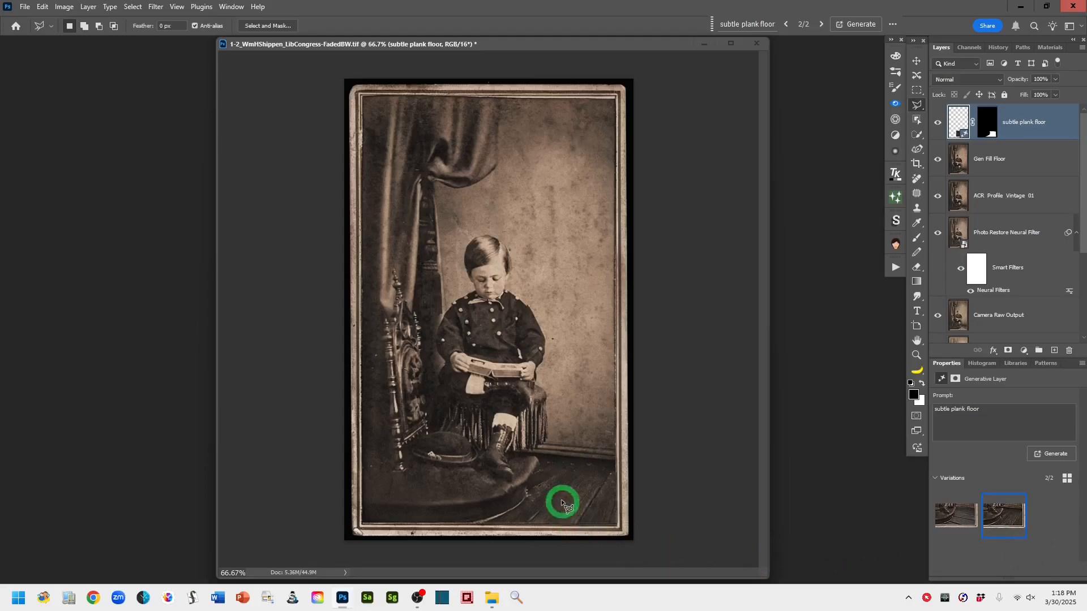
# Compare the remaining two floor variations and delete the second, keeping the first
pyautogui.click(964, 519)
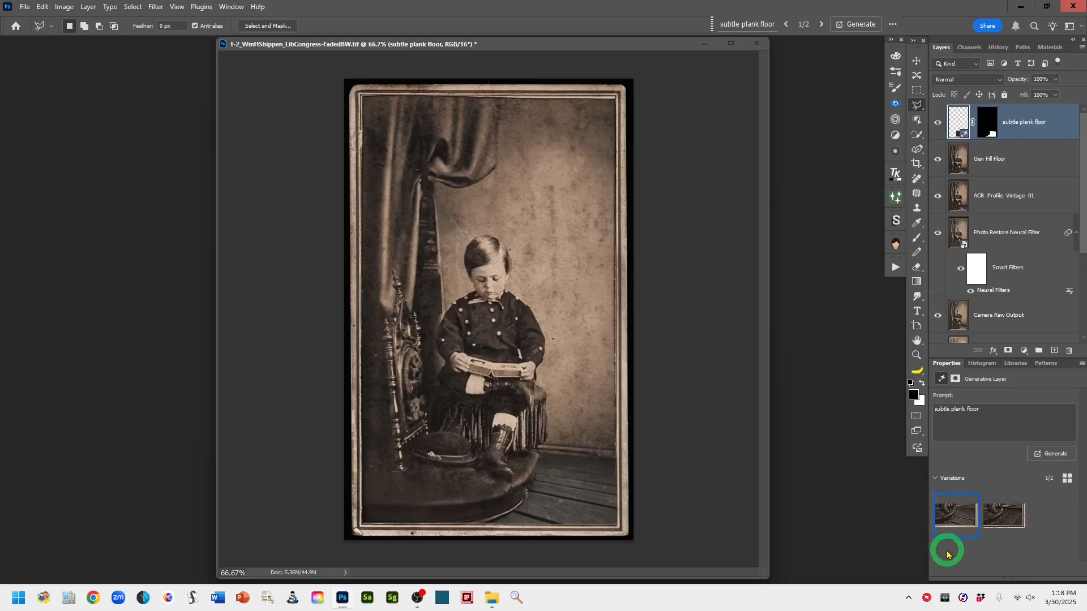
pyautogui.click(1003, 524)
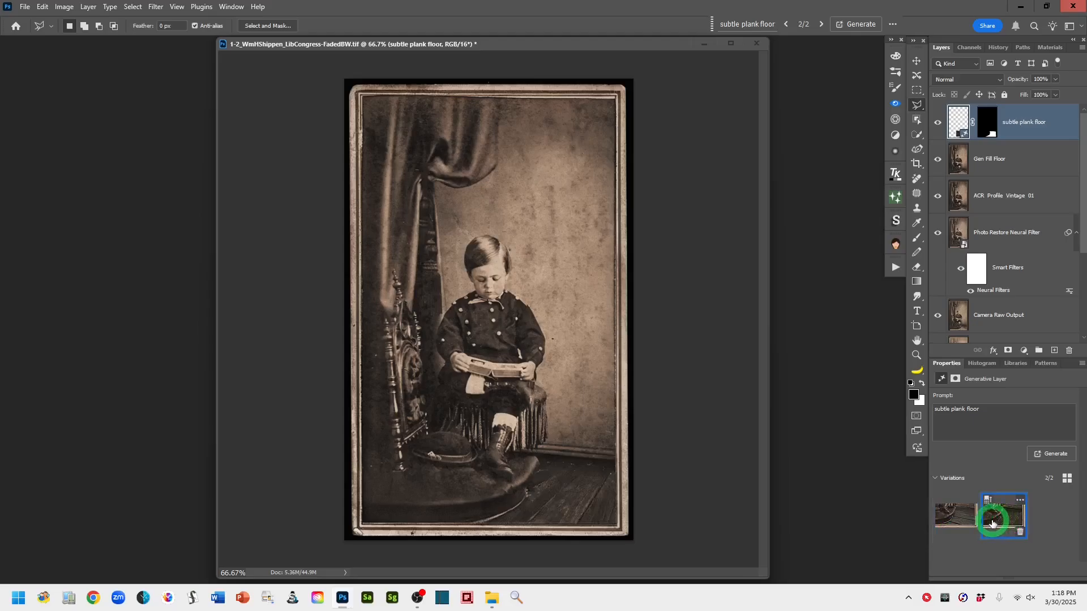
pyautogui.click(963, 522)
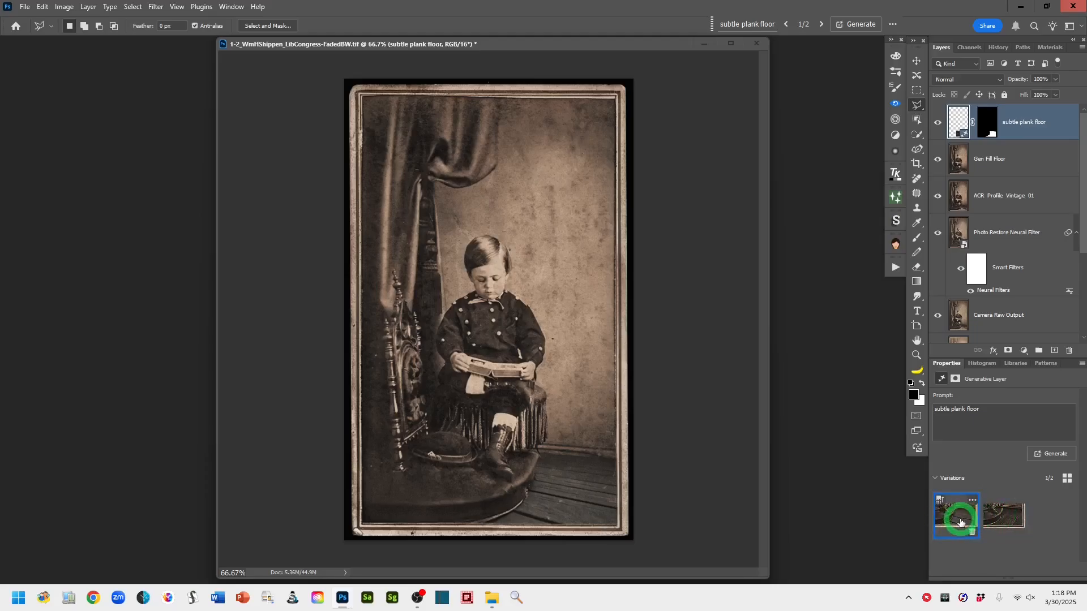
pyautogui.click(973, 501)
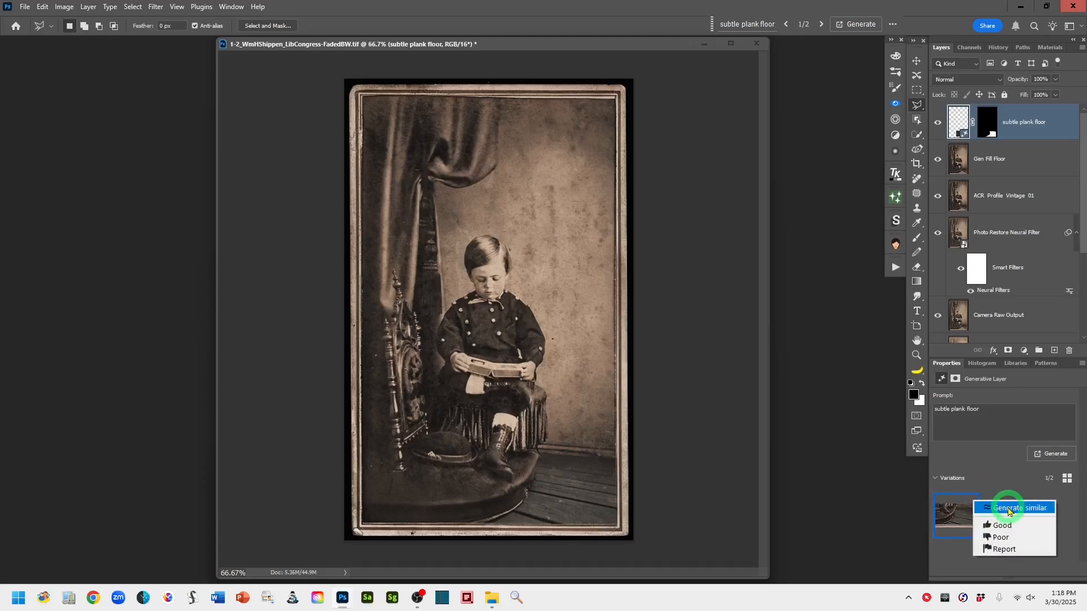
pyautogui.click(1005, 479)
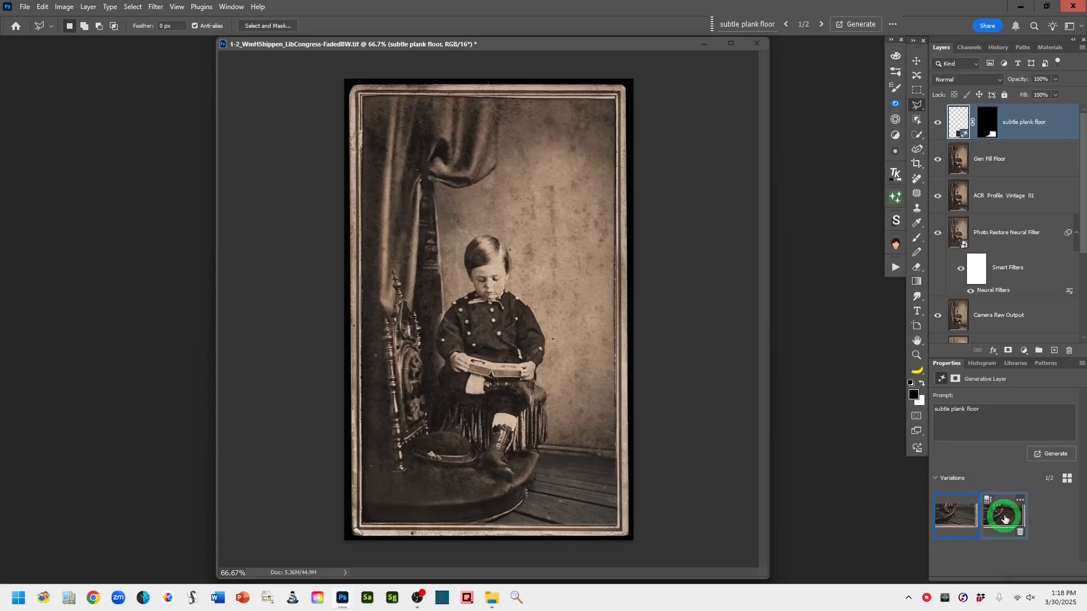
pyautogui.click(1019, 532)
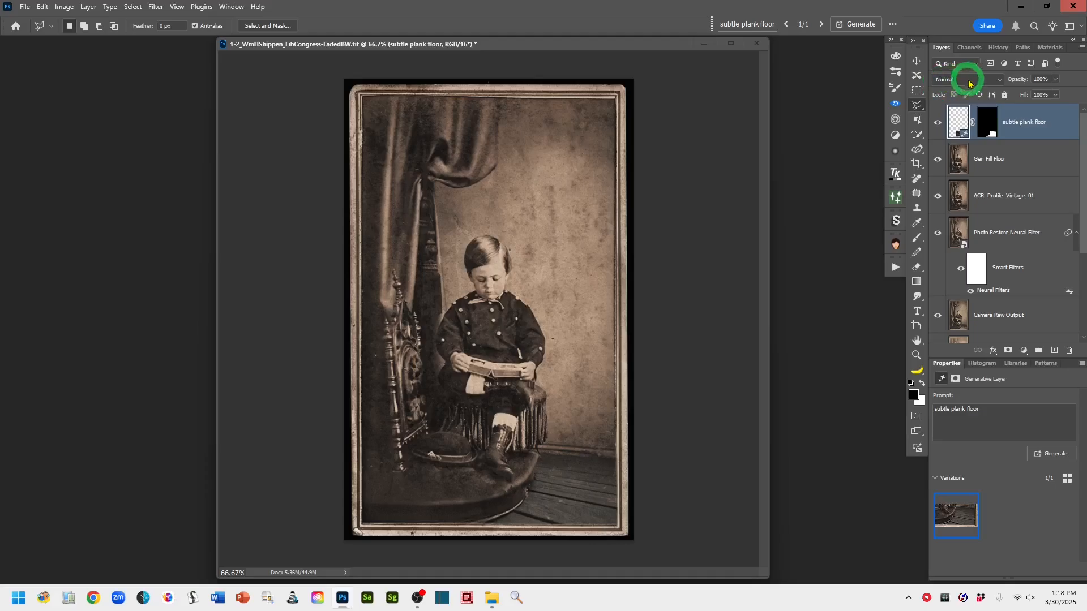
# Keep the subtle plank floor layer in Normal blend mode and set its opacity to 74%
pyautogui.click(998, 82)
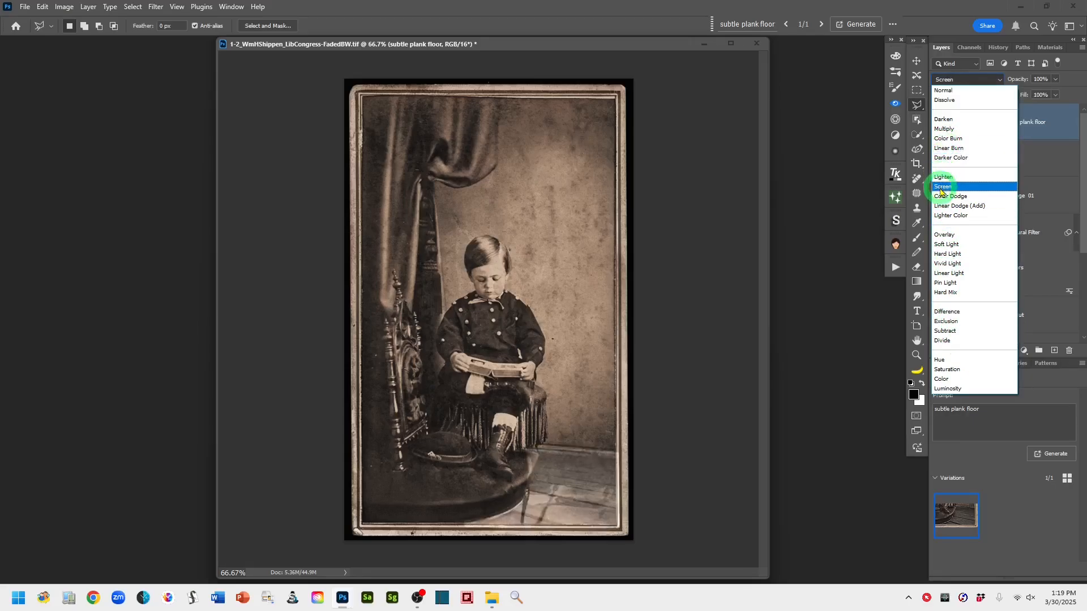
pyautogui.click(948, 92)
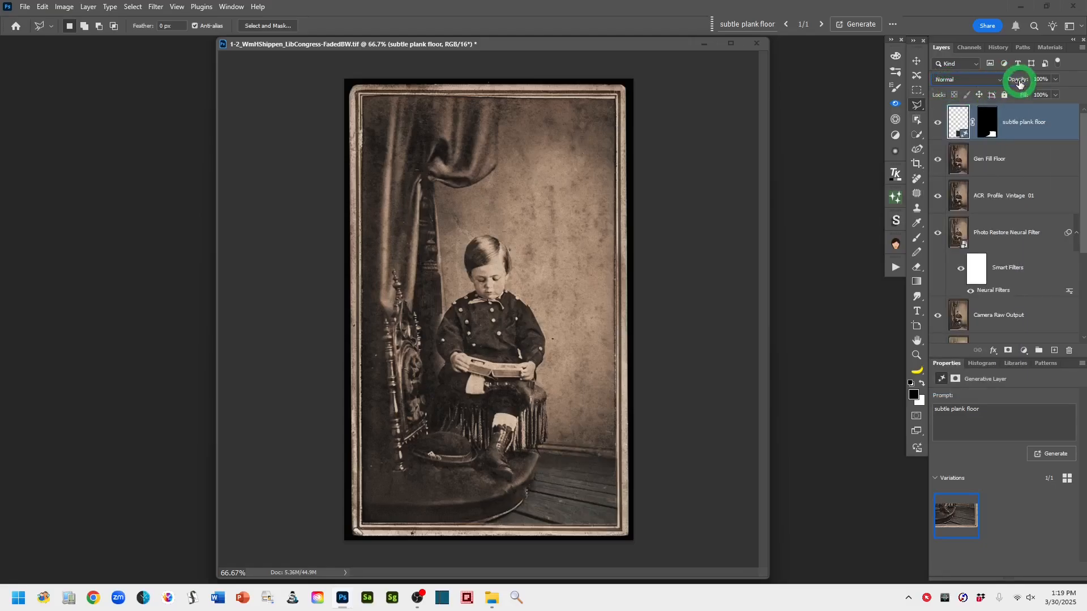
pyautogui.moveTo(1022, 83); pyautogui.dragTo(1018, 83)
pyautogui.moveTo(1016, 83); pyautogui.dragTo(1011, 83)
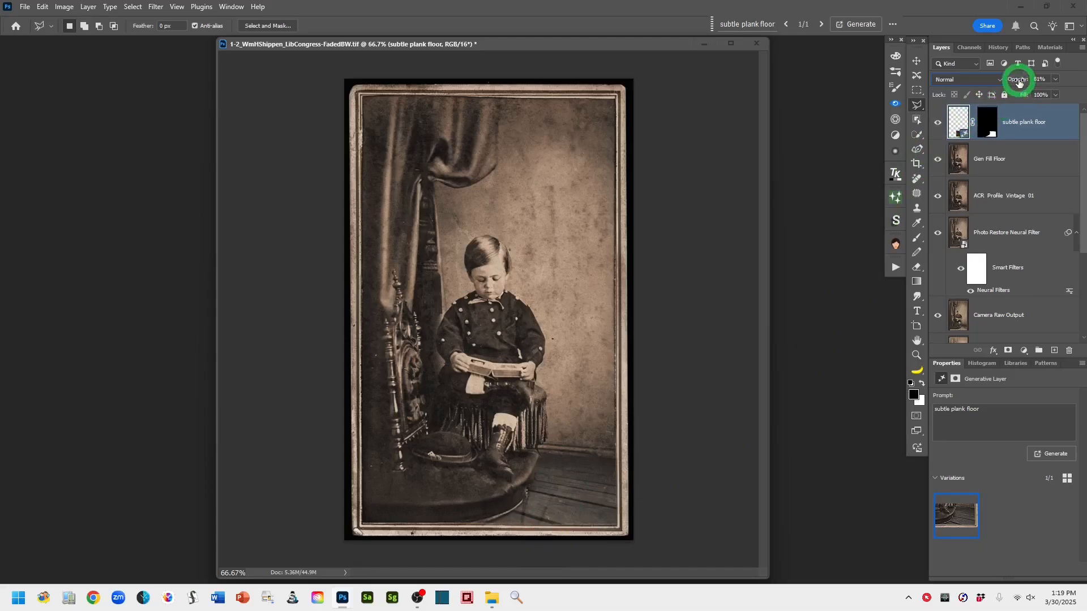
pyautogui.moveTo(1017, 83); pyautogui.dragTo(1016, 84)
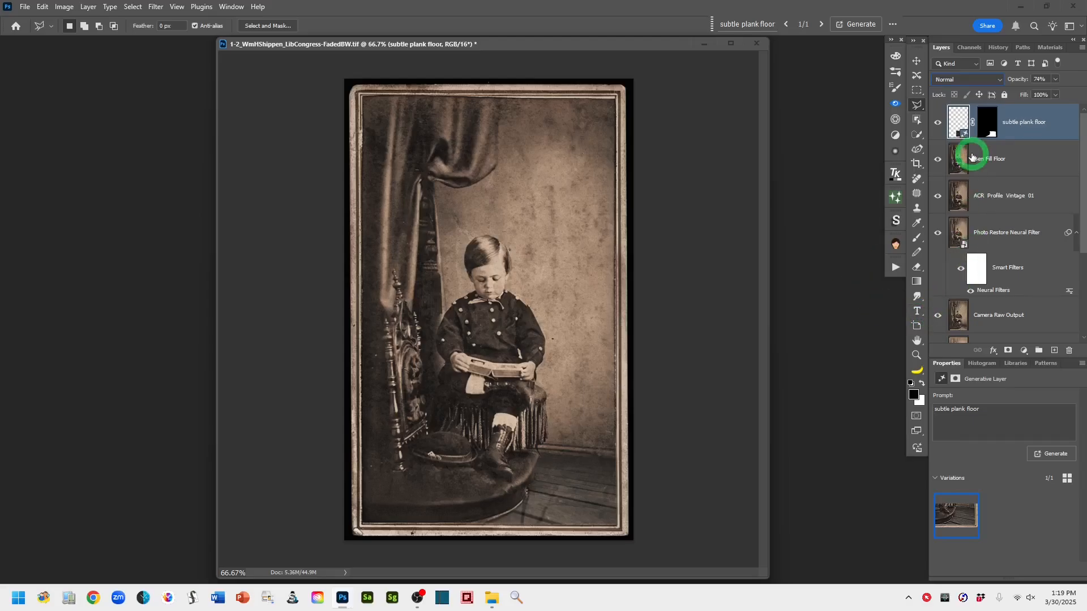
# Stamp all visible layers into a new top layer and name it stamp layer
pyautogui.rightClick(919, 109)
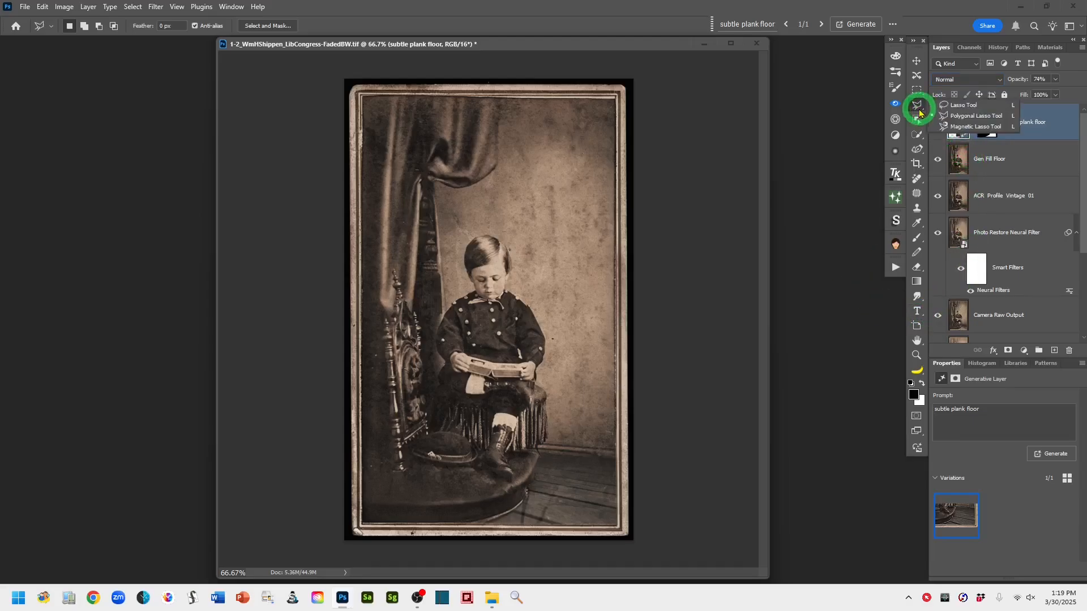
pyautogui.click(945, 106)
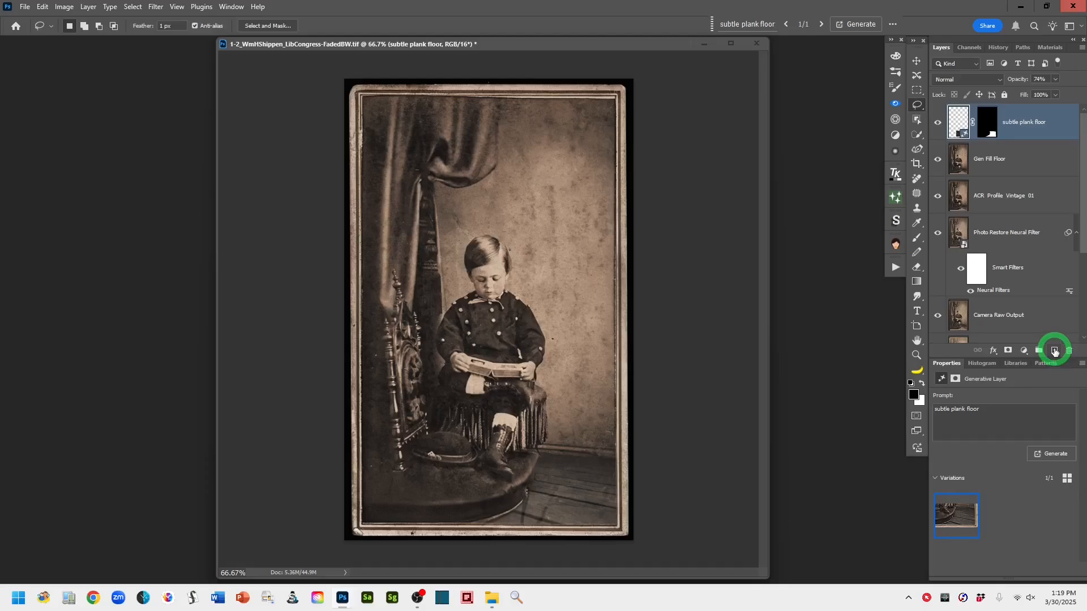
pyautogui.click(1053, 350)
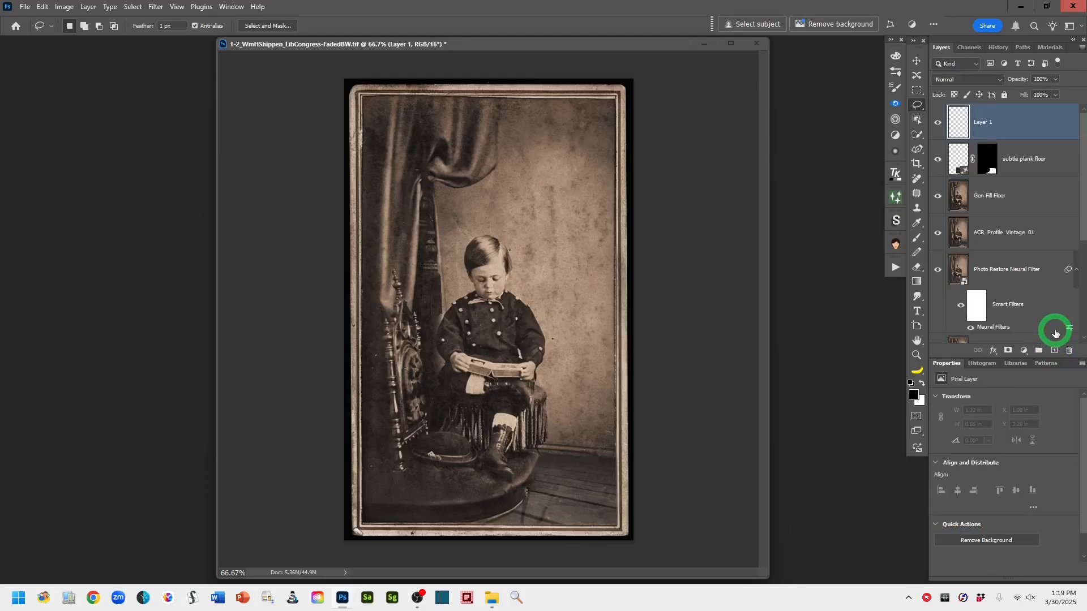
pyautogui.hotkey('ctrl', 'shift', 'alt', 'e')
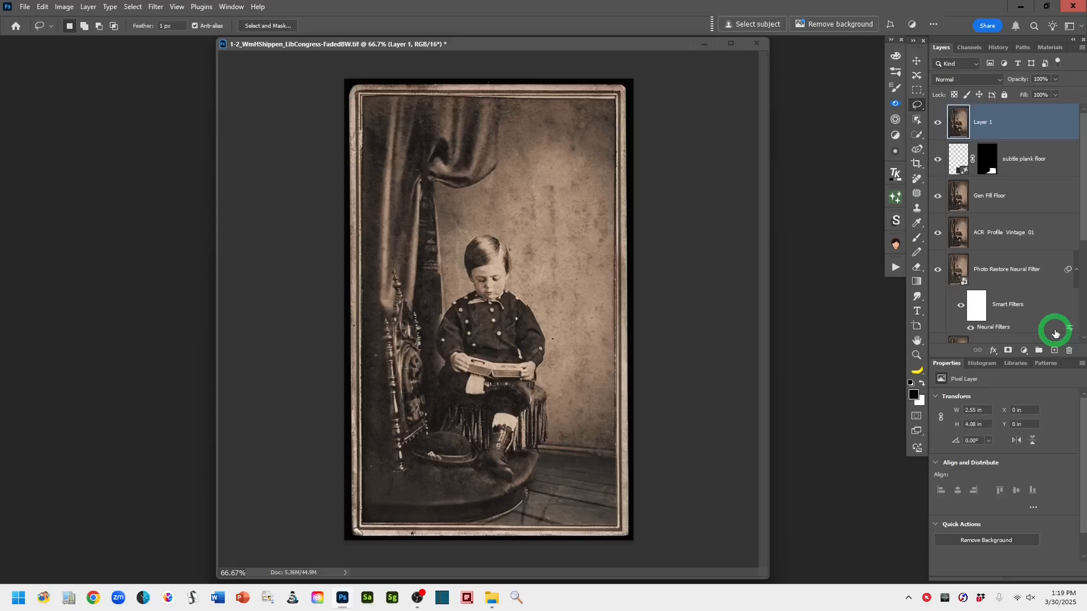
pyautogui.doubleClick(988, 123)
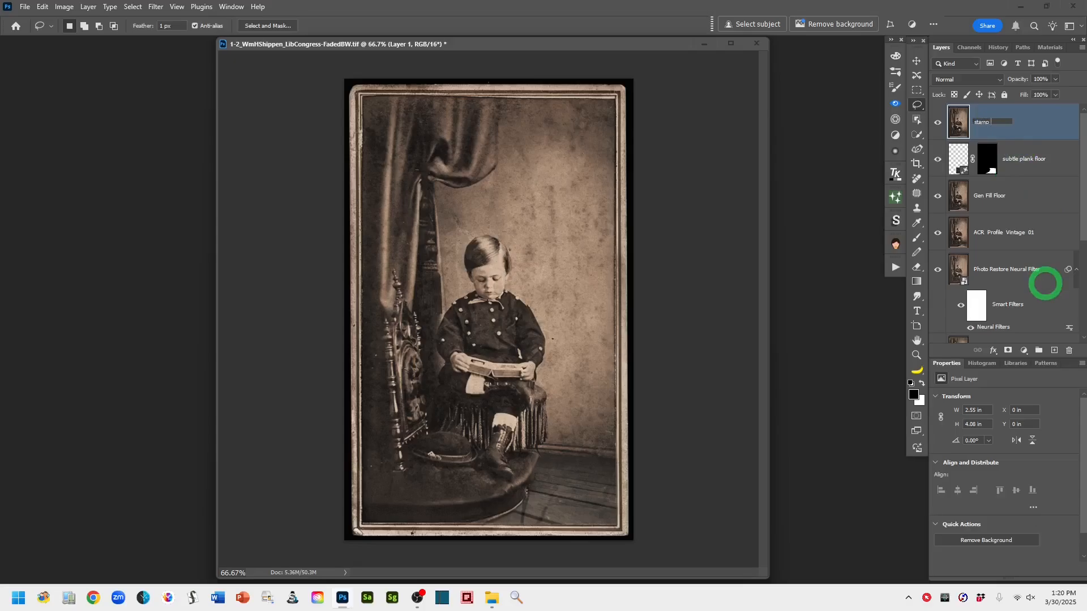
pyautogui.click(1039, 124)
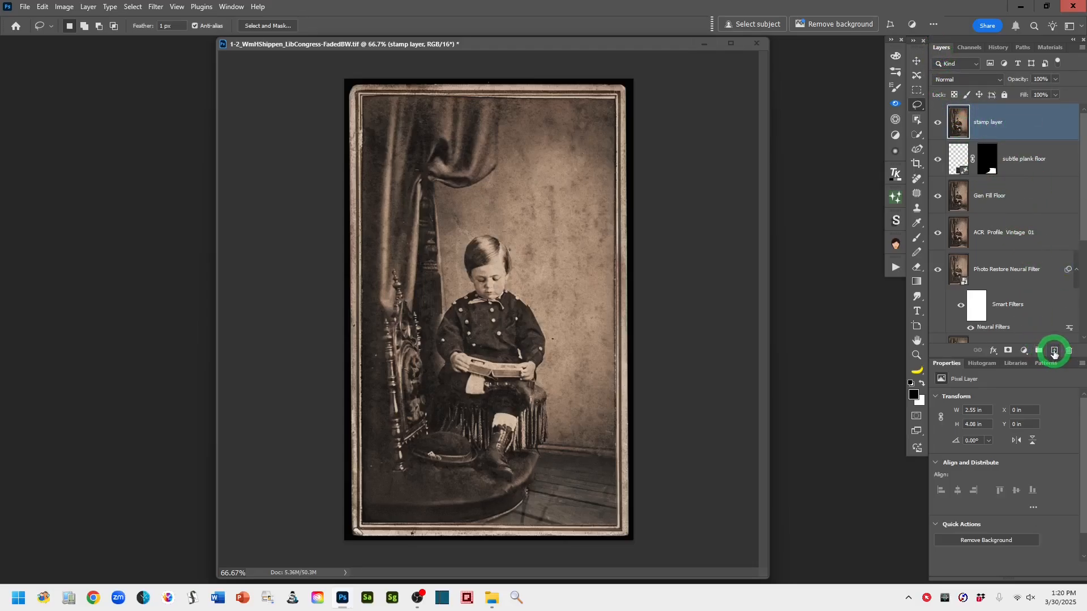
# Add a new empty layer above the stamp layer and name it cleanups
pyautogui.click(1054, 352)
pyautogui.click(981, 123)
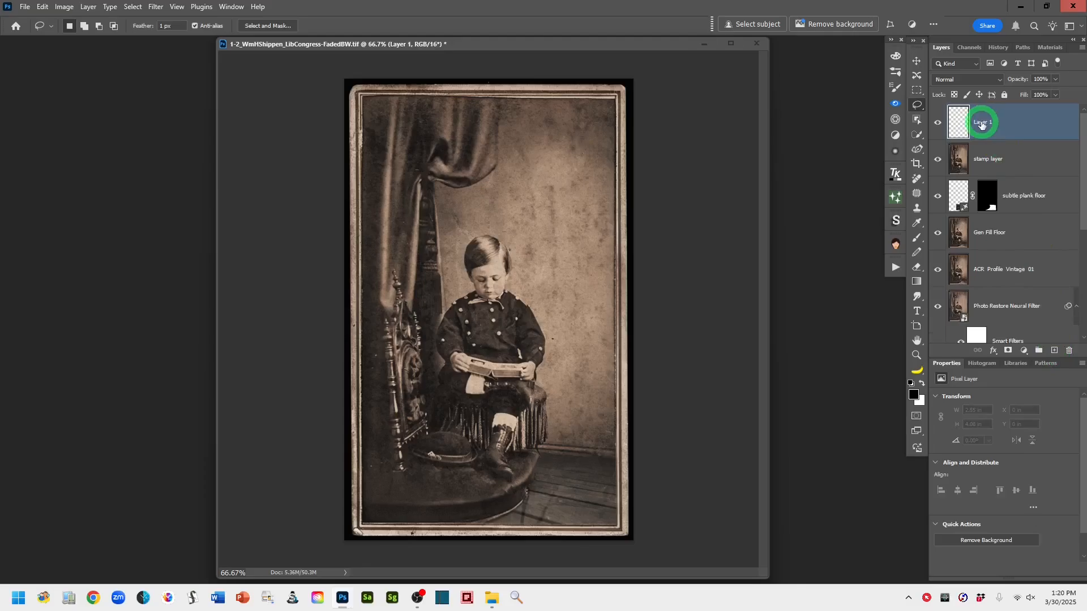
pyautogui.doubleClick(982, 124)
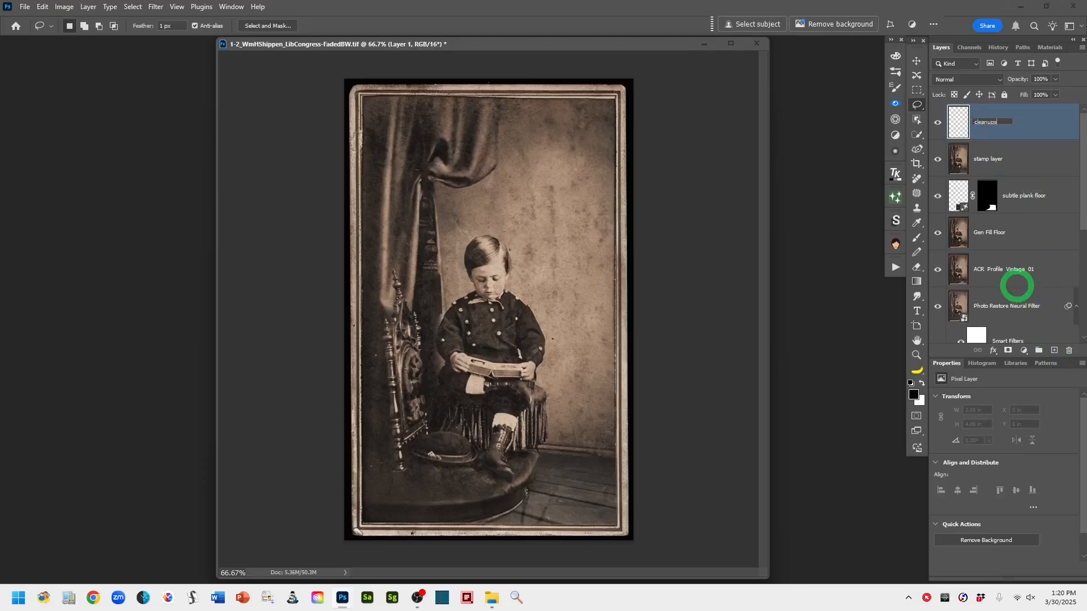
pyautogui.click(963, 123)
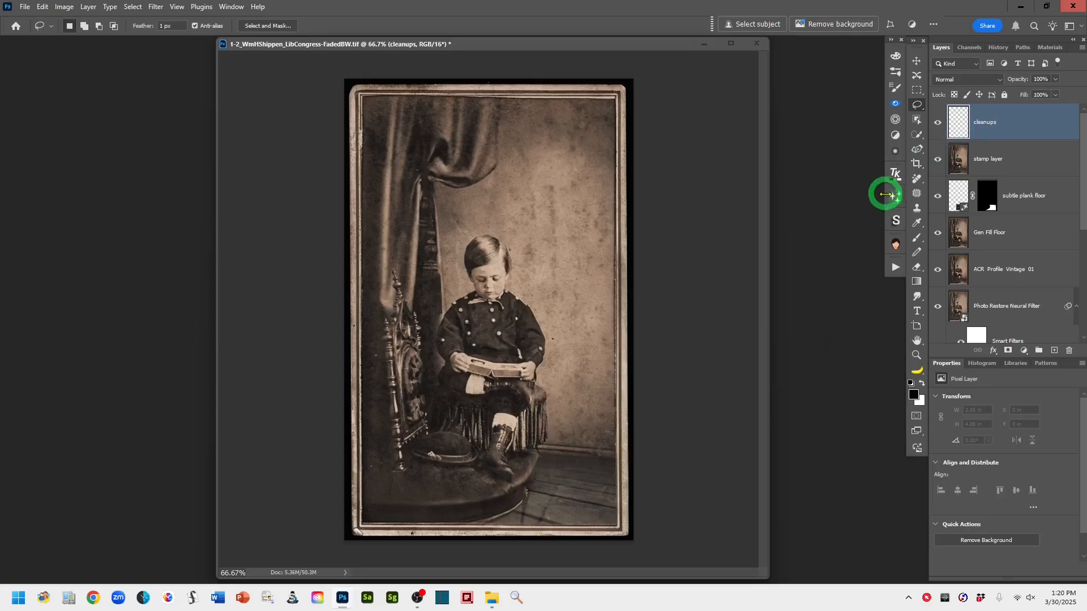
# Switch to the Spot Healing Brush, zoom to 200%, enlarge the brush to 20, and heal the scratches on the floorboards beside the chair base
pyautogui.click(923, 187)
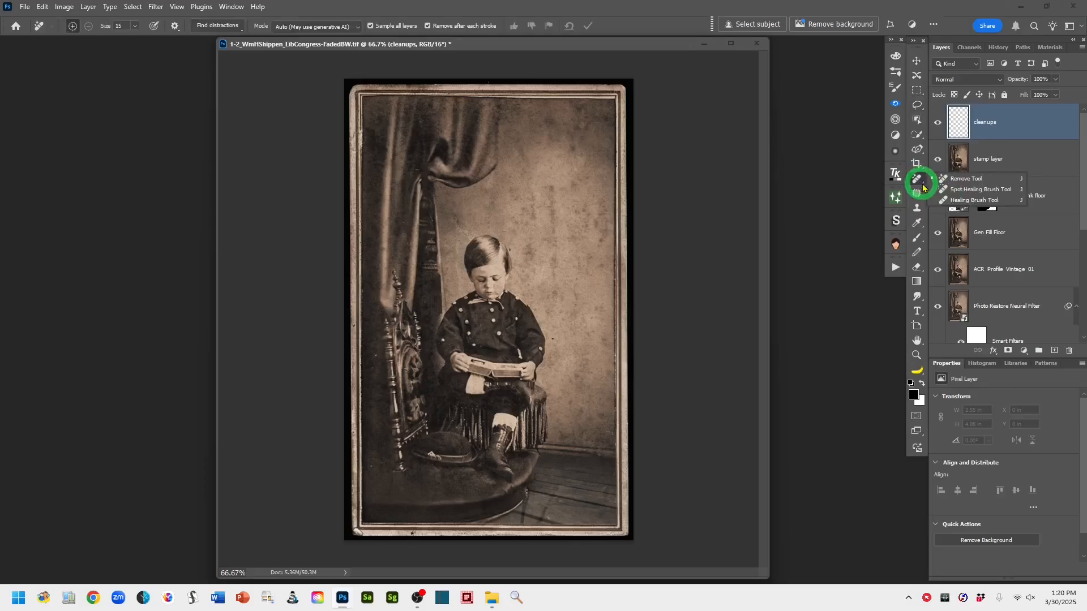
pyautogui.click(955, 191)
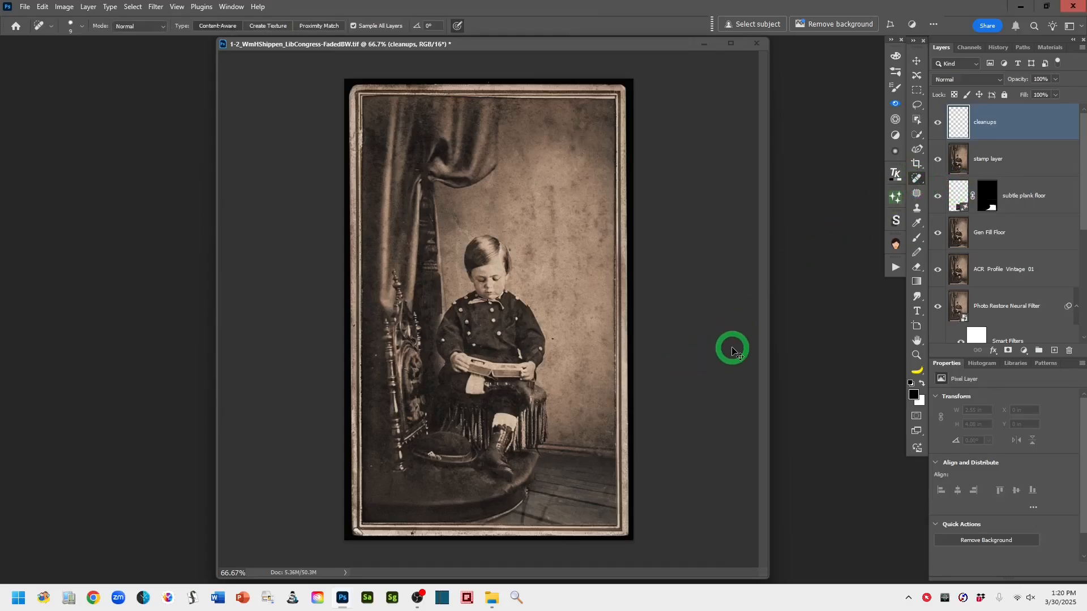
pyautogui.hotkey('ctrl', '+')
pyautogui.hotkey('ctrl', '+')
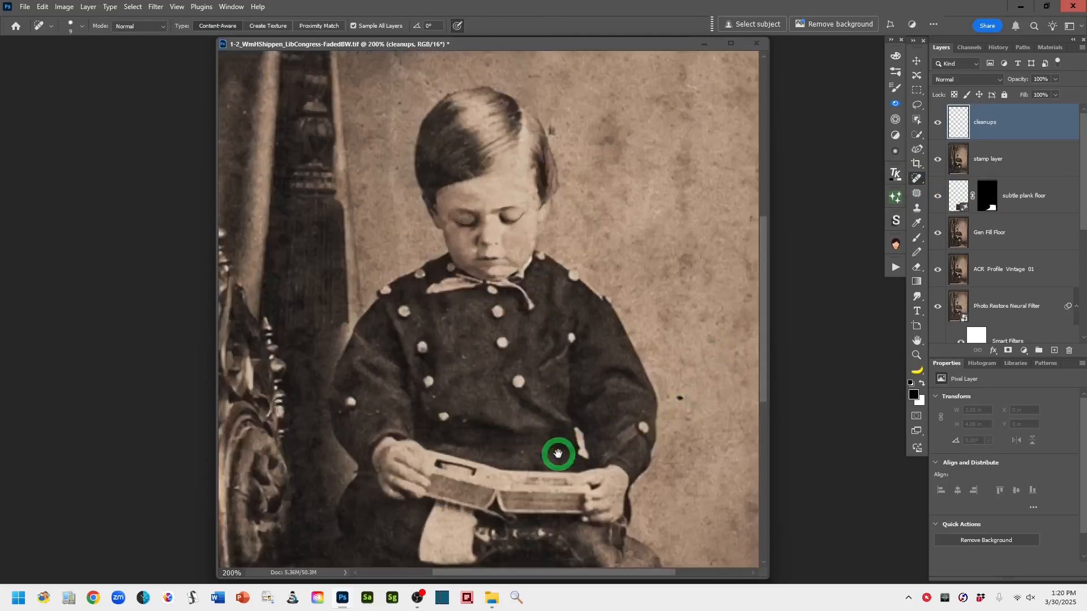
pyautogui.moveTo(558, 453); pyautogui.dragTo(614, 181)
pyautogui.moveTo(621, 500); pyautogui.dragTo(524, 340)
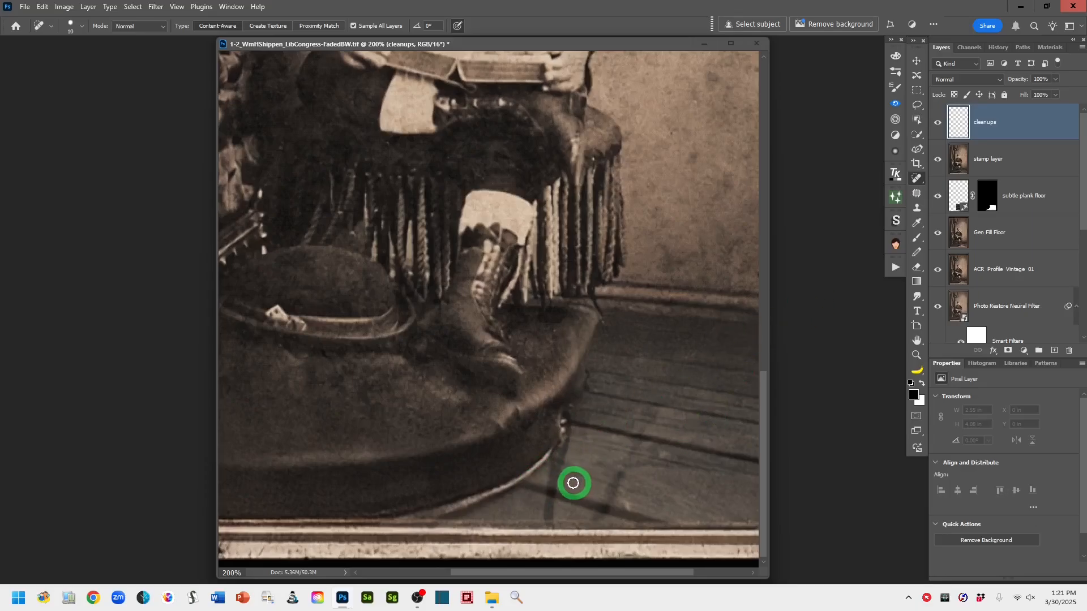
pyautogui.press(']')
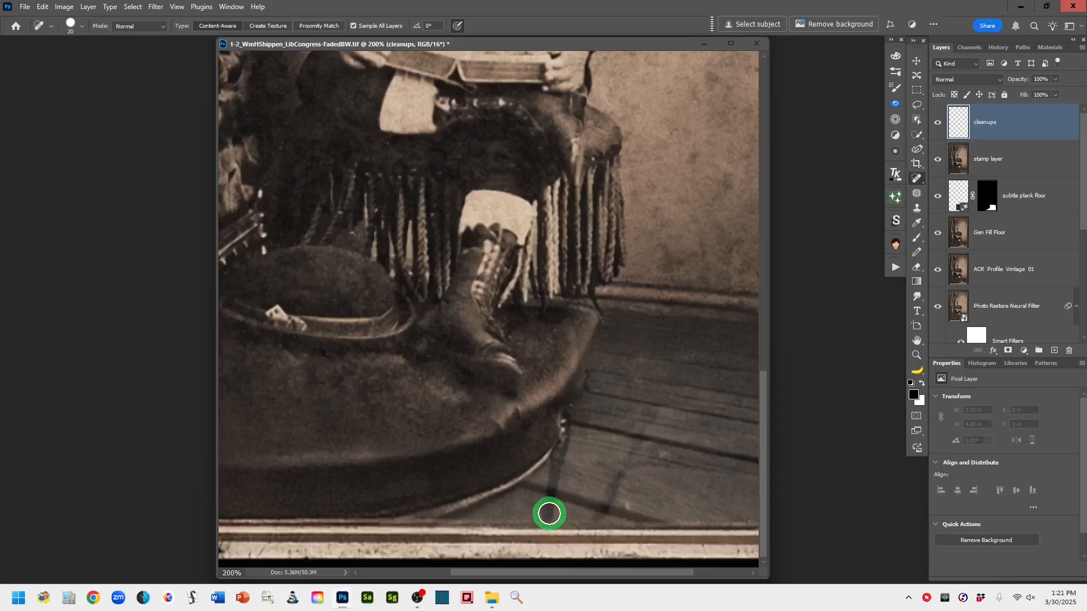
pyautogui.moveTo(548, 513)
pyautogui.mouseDown()
pyautogui.moveTo(559, 451)
pyautogui.moveTo(578, 453)
pyautogui.moveTo(567, 419)
pyautogui.moveTo(560, 443)
pyautogui.mouseUp()
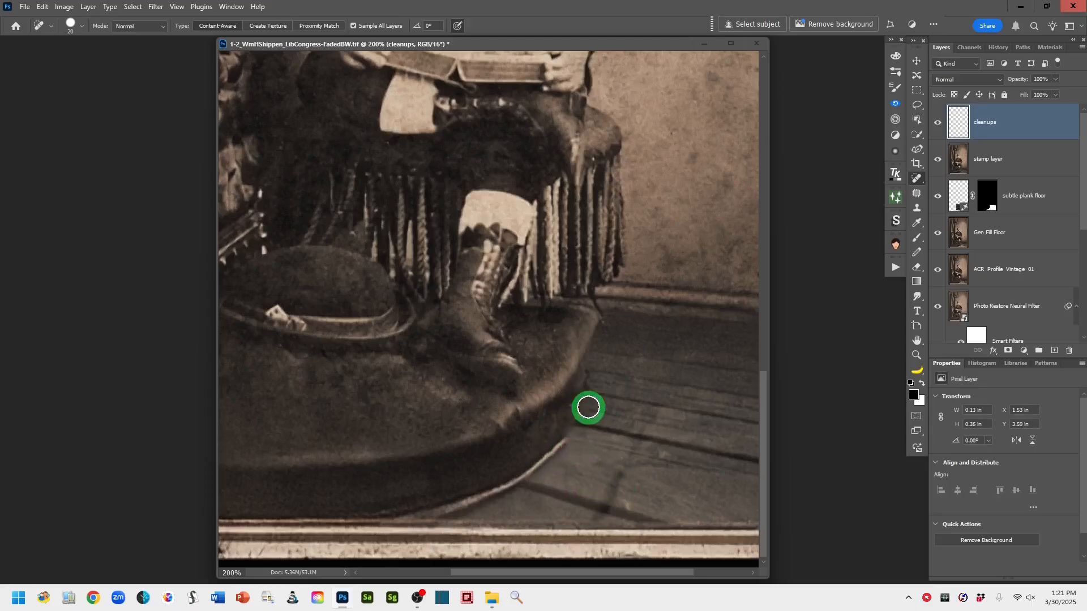
pyautogui.moveTo(587, 374); pyautogui.dragTo(575, 443)
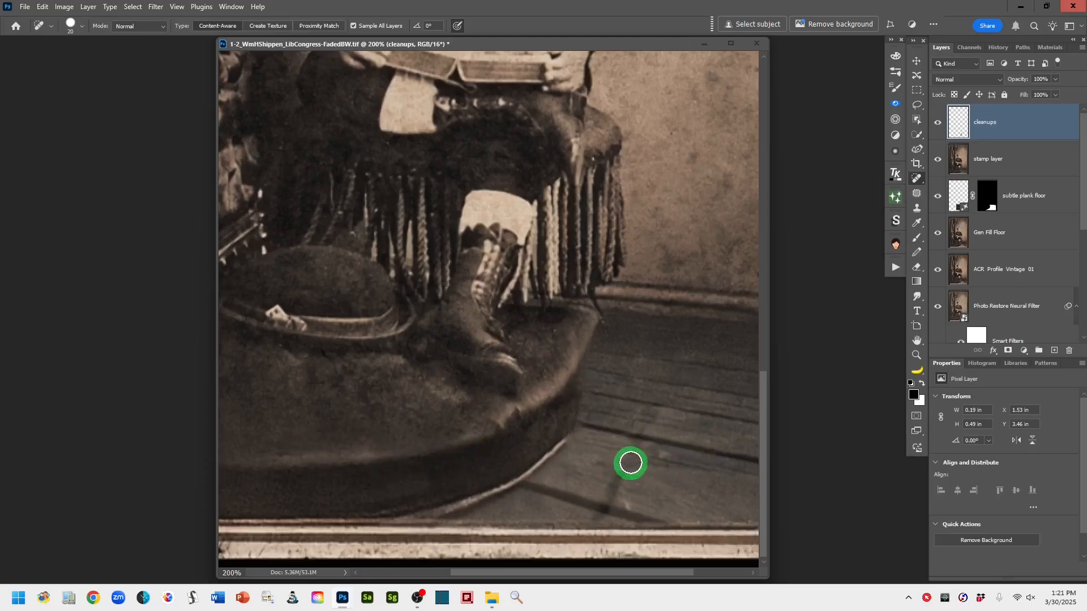
pyautogui.moveTo(632, 442)
pyautogui.mouseDown()
pyautogui.moveTo(610, 494)
pyautogui.moveTo(646, 493)
pyautogui.moveTo(646, 439)
pyautogui.mouseUp()
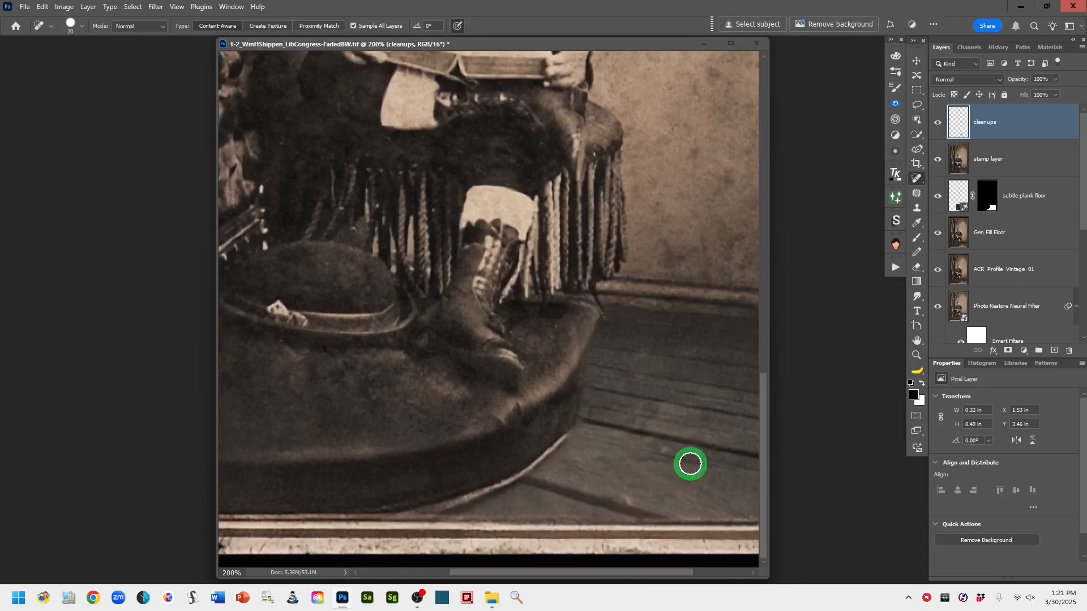
pyautogui.click(630, 499)
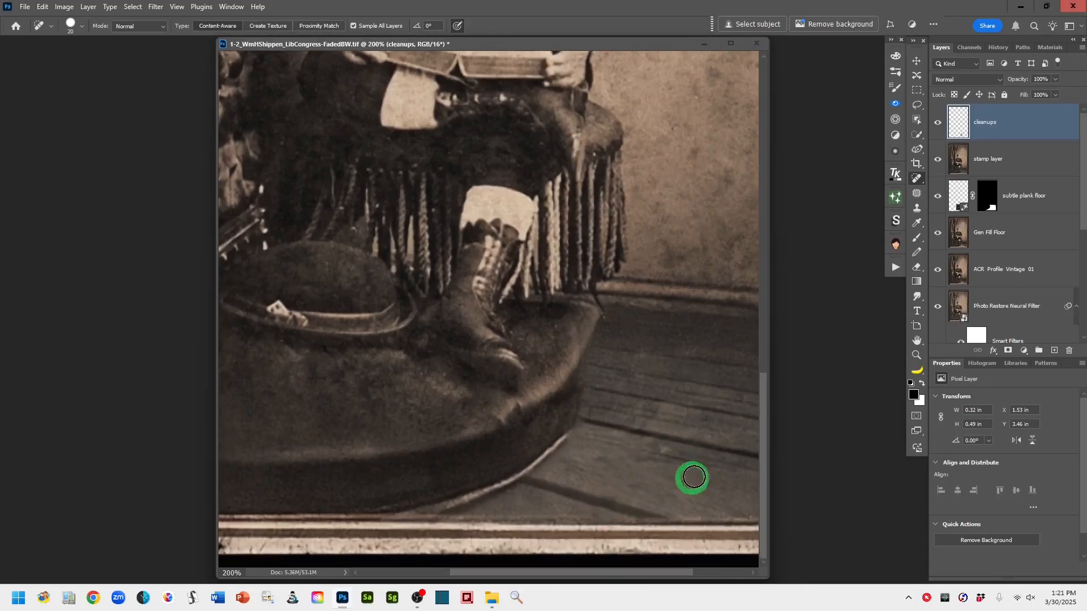
pyautogui.click(669, 462)
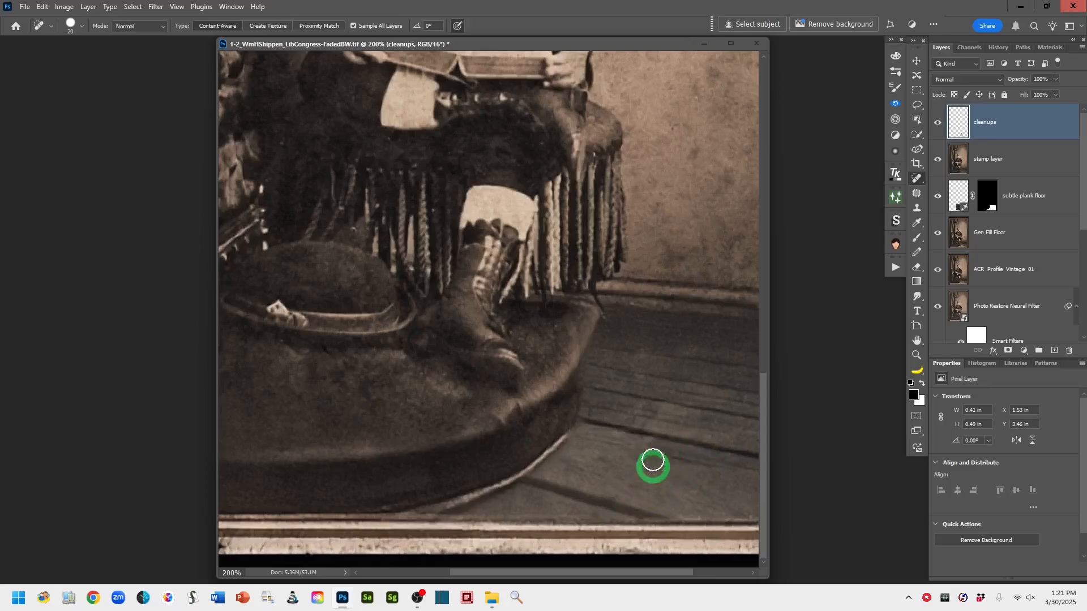
pyautogui.moveTo(655, 417); pyautogui.dragTo(646, 542)
# Heal the dust specks on the backdrop to the right of the boy's arm and shoulder
pyautogui.scroll(5, 651, 422)
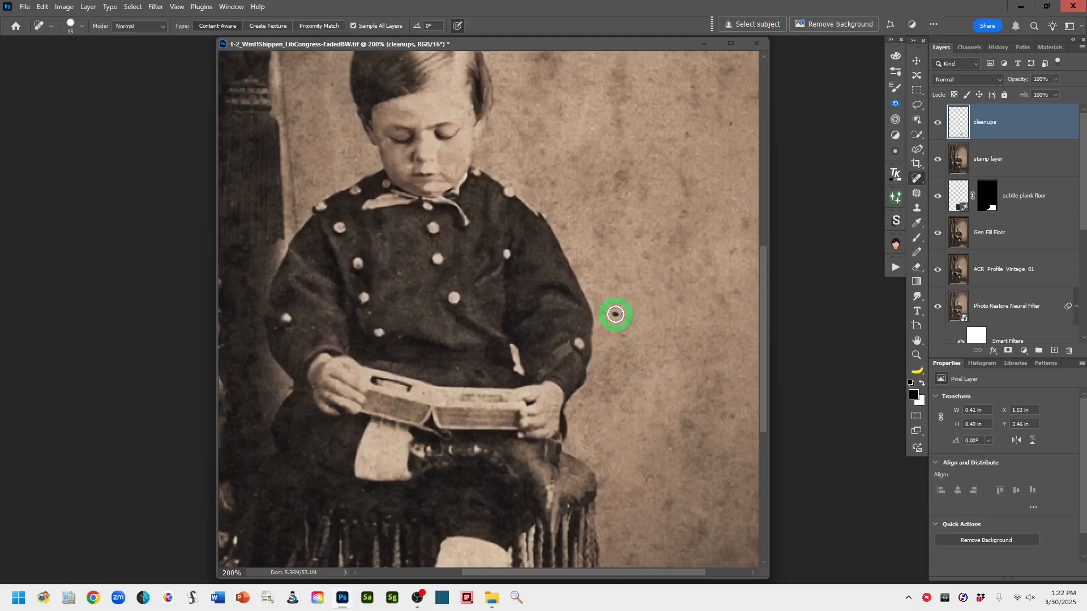
pyautogui.click(615, 314)
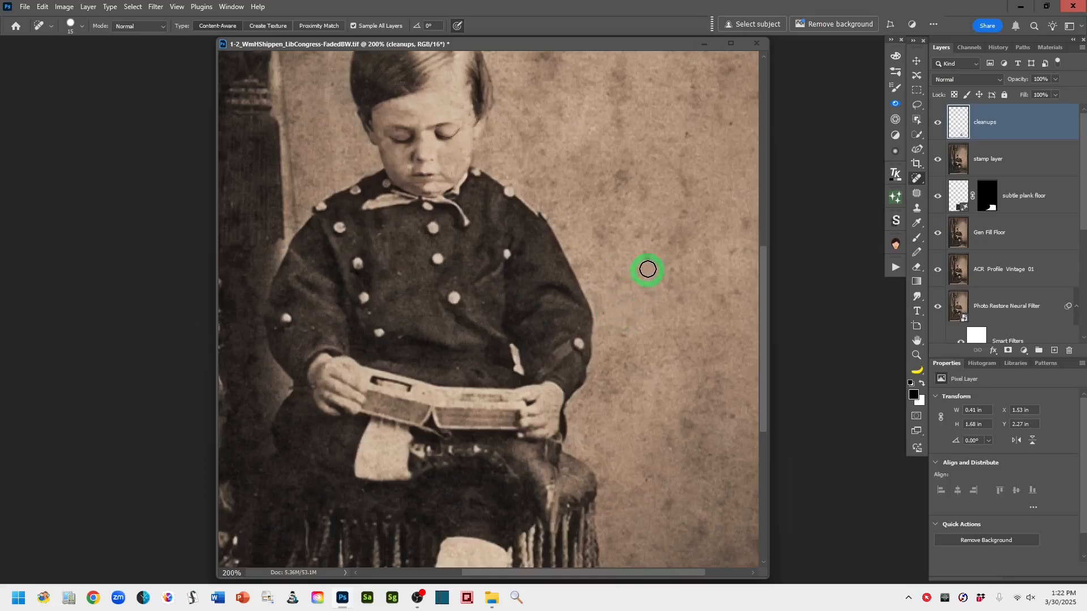
pyautogui.click(646, 259)
pyautogui.click(564, 228)
pyautogui.click(739, 250)
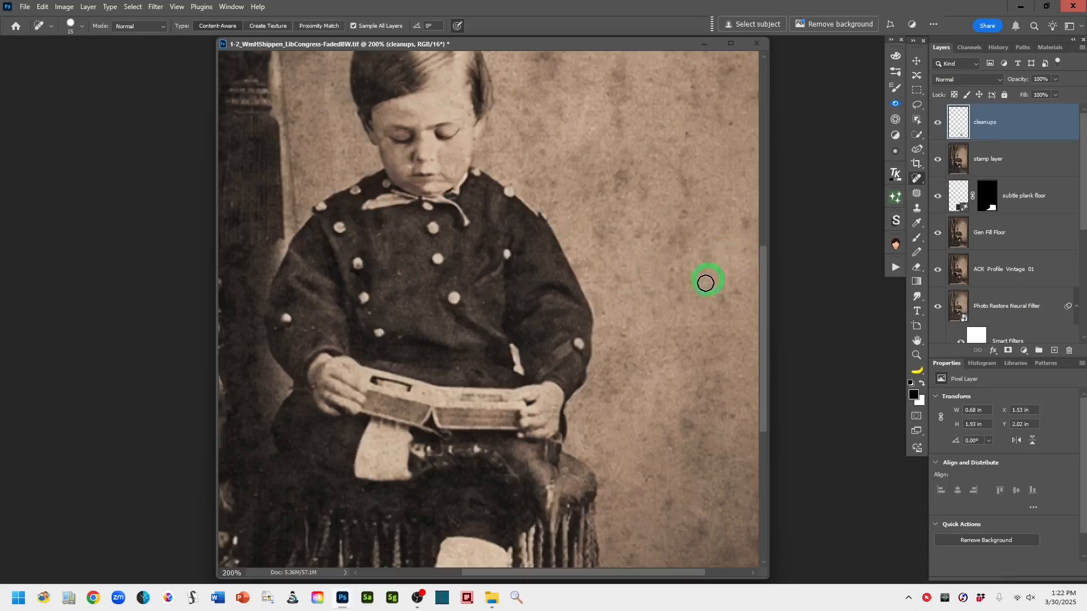
# Heal the spots and streaks on the backdrop around the top of the boy's head
pyautogui.scroll(3, 693, 368)
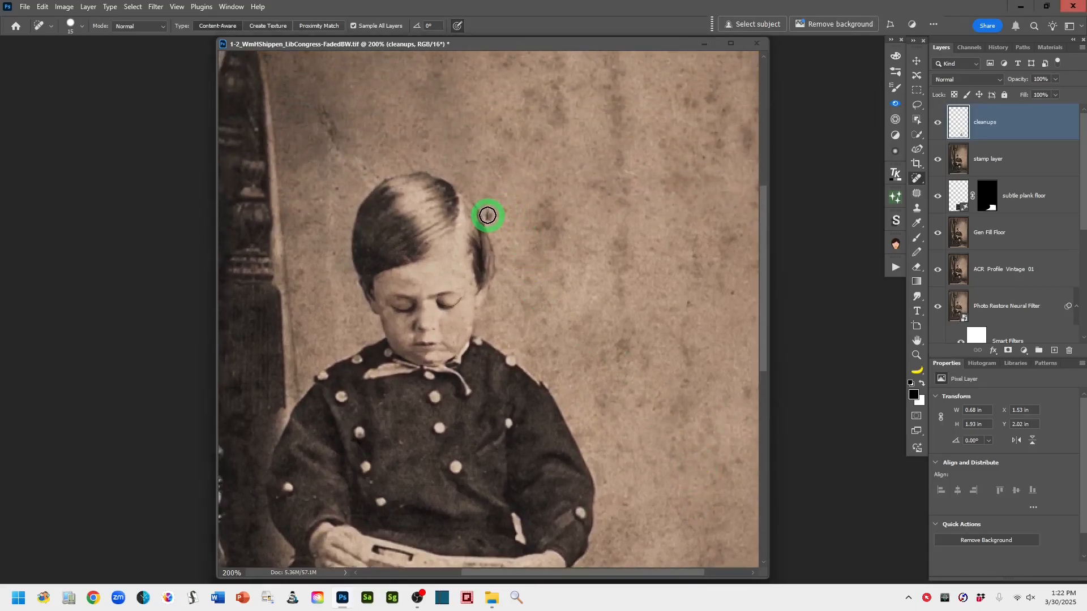
pyautogui.moveTo(347, 150); pyautogui.dragTo(487, 196)
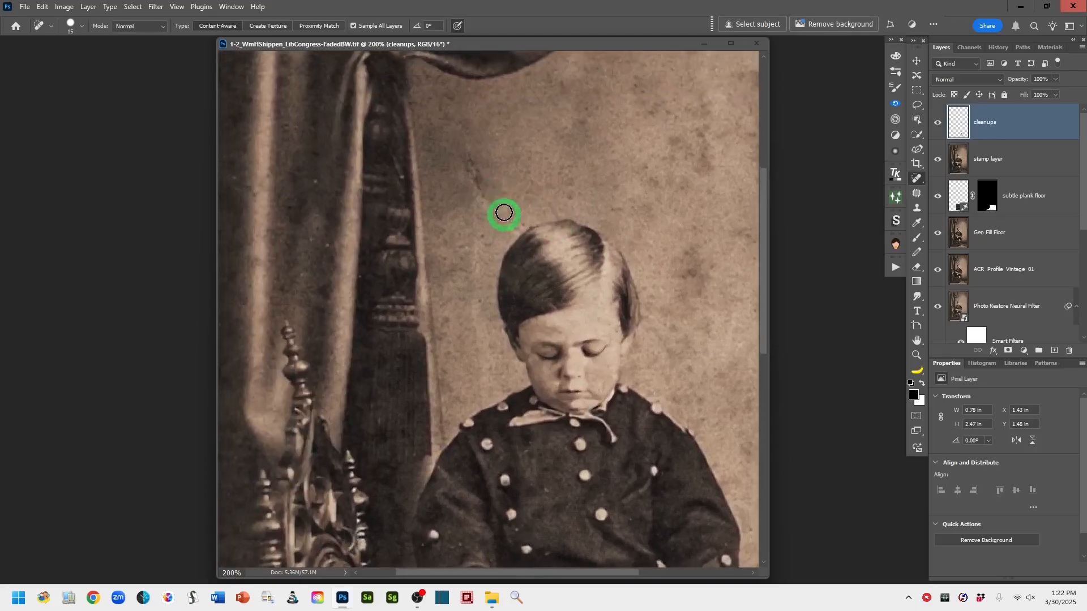
pyautogui.moveTo(470, 155)
pyautogui.mouseDown()
pyautogui.moveTo(477, 184)
pyautogui.moveTo(519, 228)
pyautogui.mouseUp()
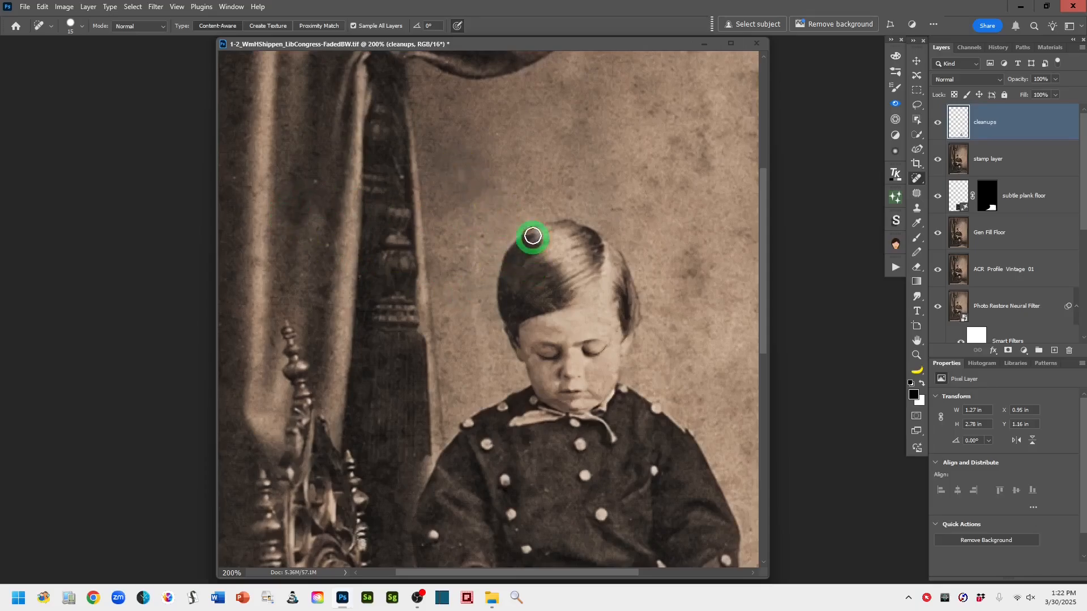
pyautogui.moveTo(521, 208)
pyautogui.mouseDown()
pyautogui.moveTo(522, 231)
pyautogui.moveTo(476, 279)
pyautogui.moveTo(486, 396)
pyautogui.mouseUp()
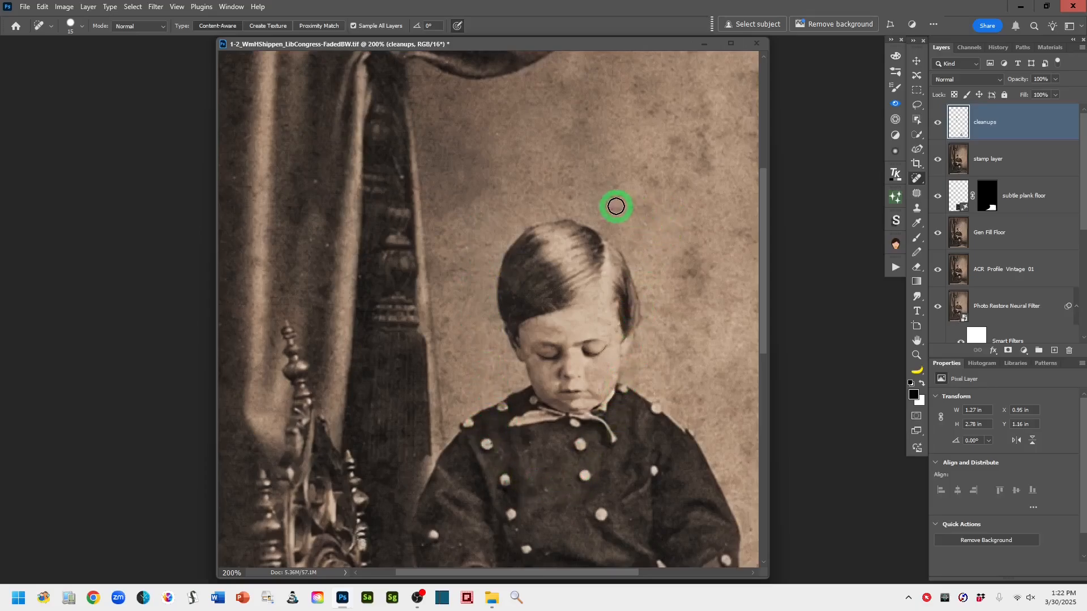
pyautogui.moveTo(698, 250)
pyautogui.mouseDown()
pyautogui.moveTo(683, 295)
pyautogui.moveTo(704, 283)
pyautogui.moveTo(697, 258)
pyautogui.moveTo(692, 286)
pyautogui.moveTo(643, 270)
pyautogui.moveTo(550, 300)
pyautogui.mouseUp()
pyautogui.moveTo(552, 162)
pyautogui.mouseDown()
pyautogui.moveTo(553, 202)
pyautogui.moveTo(550, 170)
pyautogui.mouseUp()
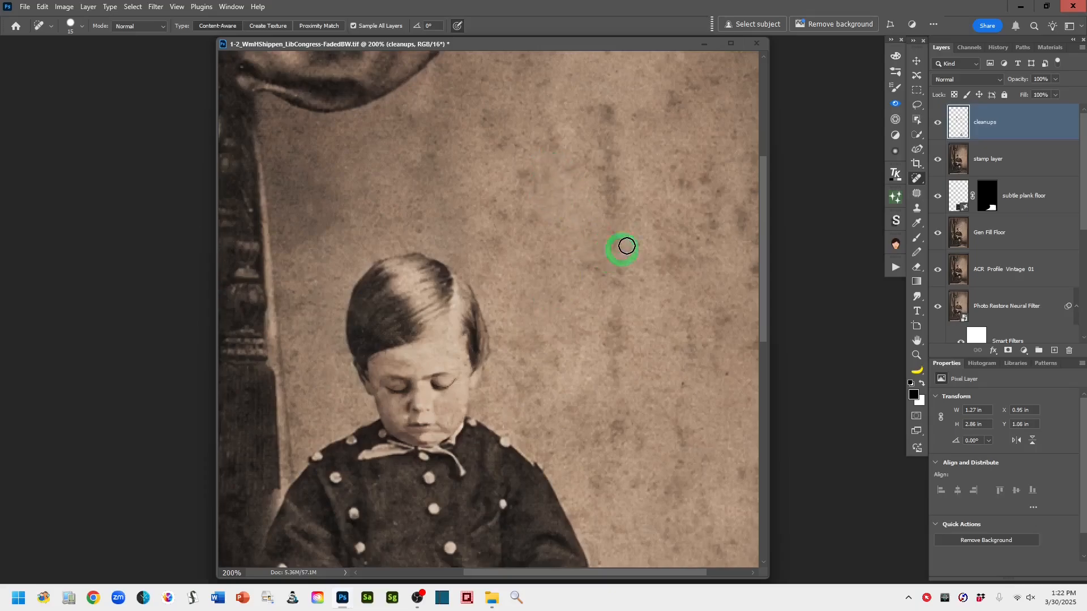
# Heal the remaining spots and stains on the backdrop in the upper right area of the photo
pyautogui.moveTo(711, 180)
pyautogui.mouseDown()
pyautogui.moveTo(696, 187)
pyautogui.moveTo(679, 173)
pyautogui.mouseUp()
pyautogui.moveTo(679, 94); pyautogui.dragTo(668, 117)
pyautogui.moveTo(609, 175); pyautogui.dragTo(616, 210)
pyautogui.moveTo(613, 102); pyautogui.dragTo(608, 139)
pyautogui.moveTo(659, 290)
pyautogui.mouseDown()
pyautogui.moveTo(589, 208)
pyautogui.moveTo(564, 233)
pyautogui.mouseUp()
pyautogui.click(660, 202)
pyautogui.moveTo(672, 119)
pyautogui.mouseDown()
pyautogui.moveTo(630, 133)
pyautogui.moveTo(623, 155)
pyautogui.mouseUp()
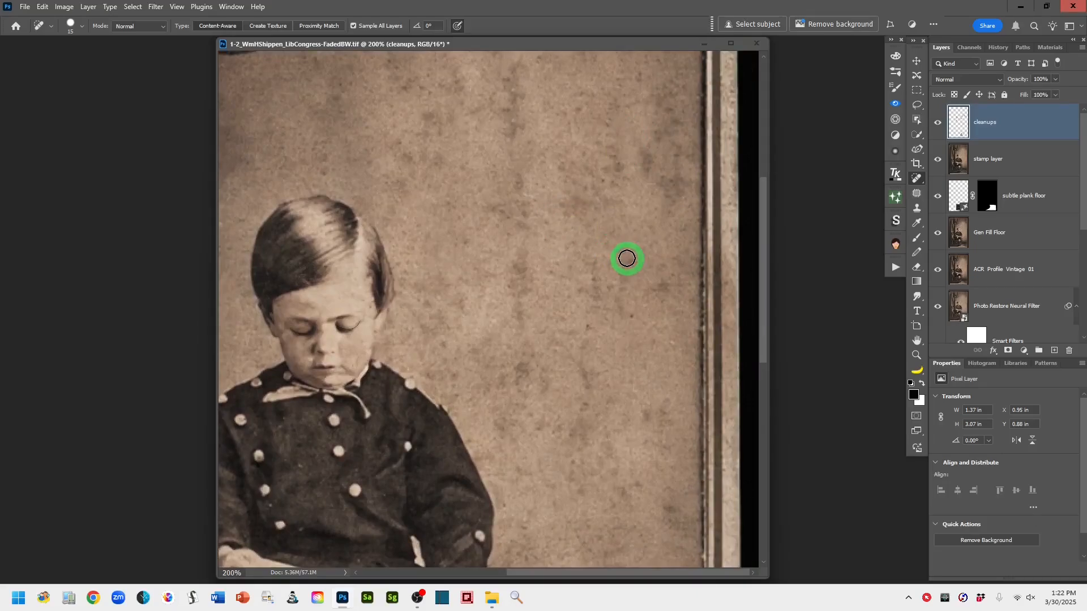
pyautogui.moveTo(660, 278); pyautogui.dragTo(661, 315)
pyautogui.moveTo(597, 342); pyautogui.dragTo(655, 369)
pyautogui.moveTo(507, 300)
pyautogui.mouseDown()
pyautogui.moveTo(591, 281)
pyautogui.moveTo(686, 213)
pyautogui.moveTo(706, 180)
pyautogui.mouseUp()
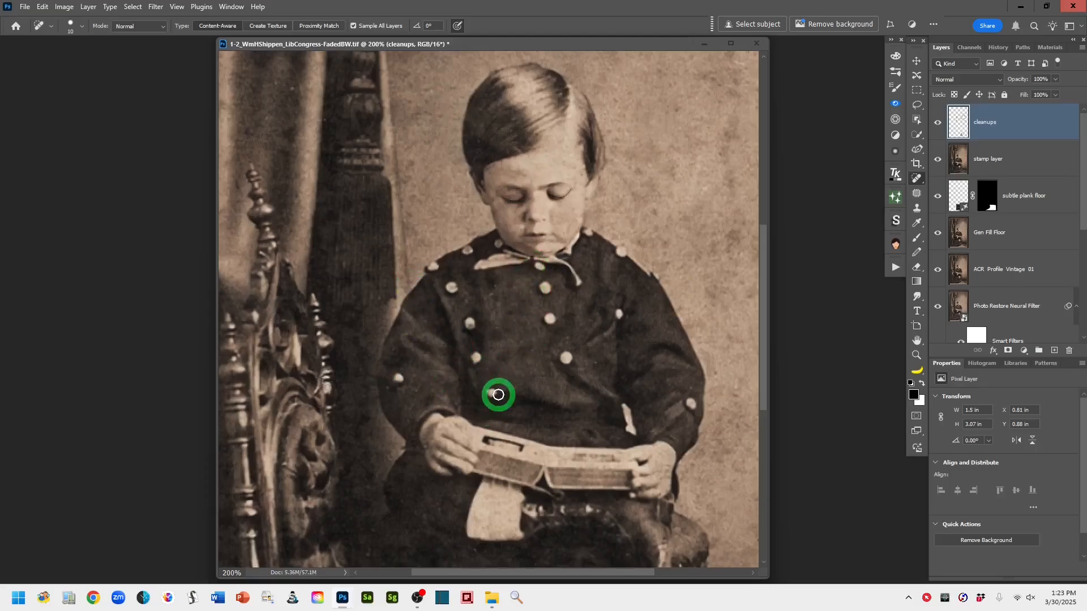
# Heal the small blemishes on the boy's lap and along the chair's carved edge with a 10 px brush
pyautogui.moveTo(566, 389); pyautogui.dragTo(569, 308)
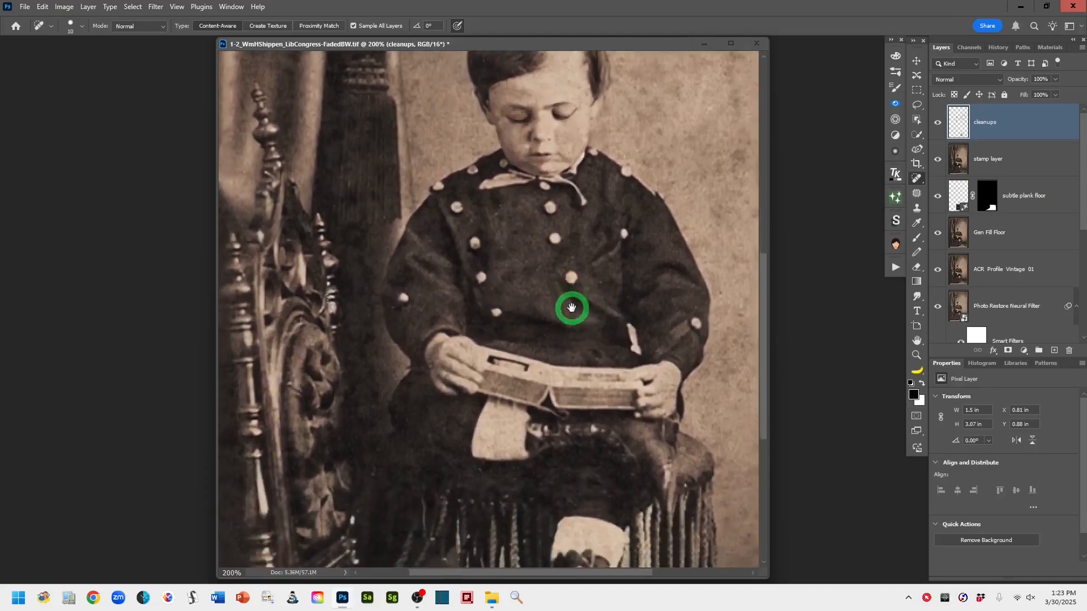
pyautogui.moveTo(604, 442)
pyautogui.mouseDown()
pyautogui.moveTo(604, 351)
pyautogui.moveTo(606, 371)
pyautogui.mouseUp()
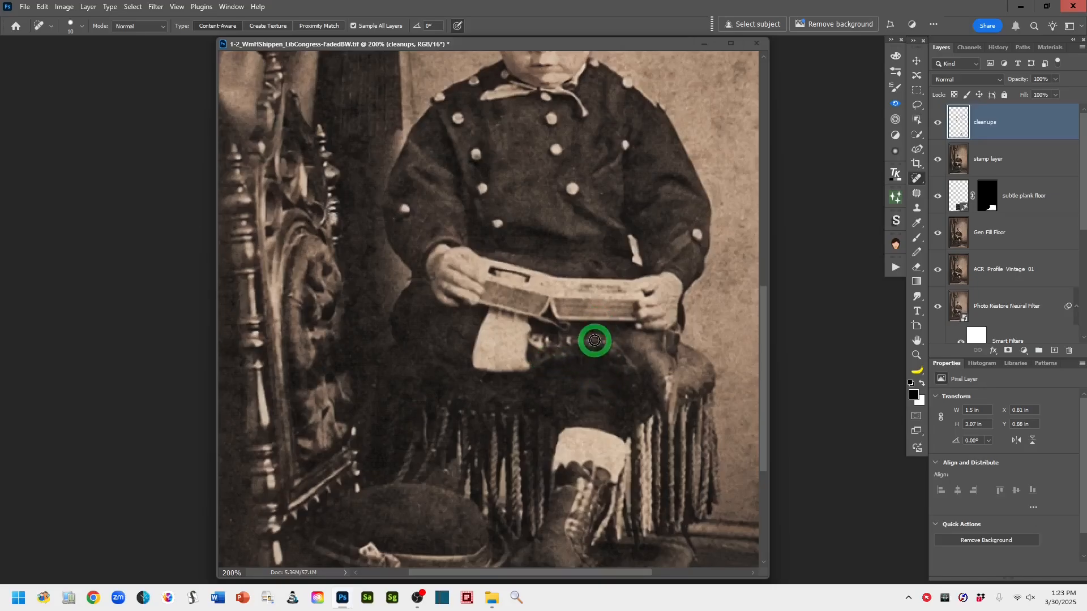
pyautogui.click(569, 341)
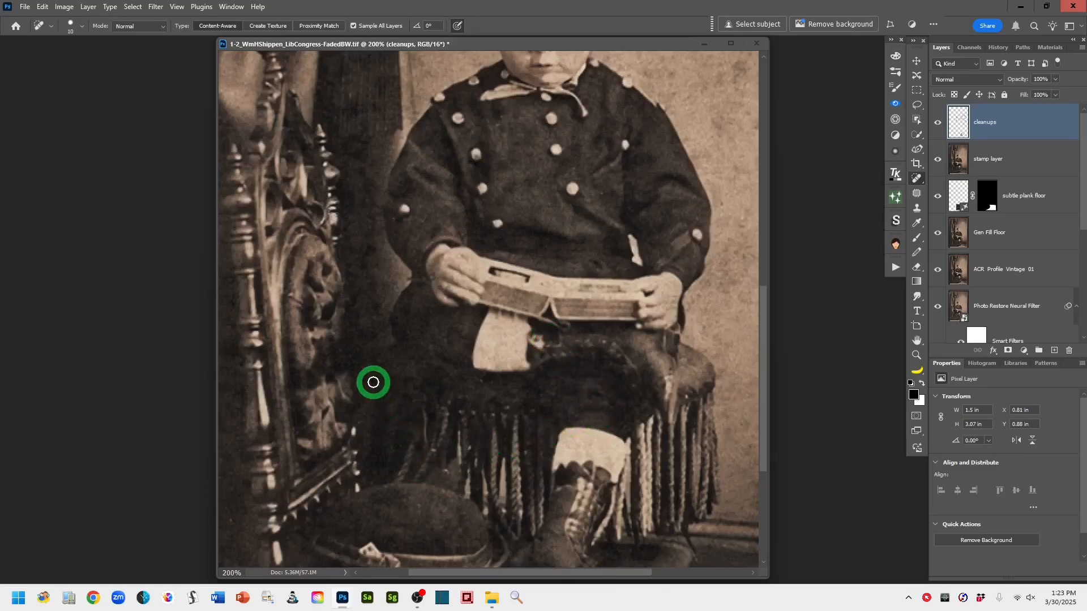
pyautogui.click(373, 382)
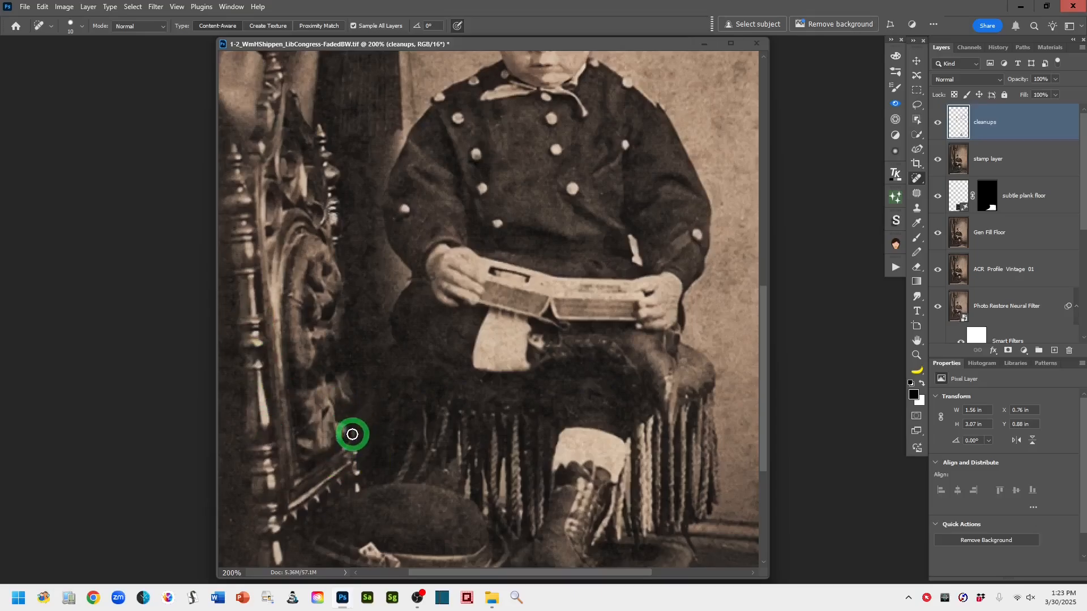
pyautogui.click(352, 434)
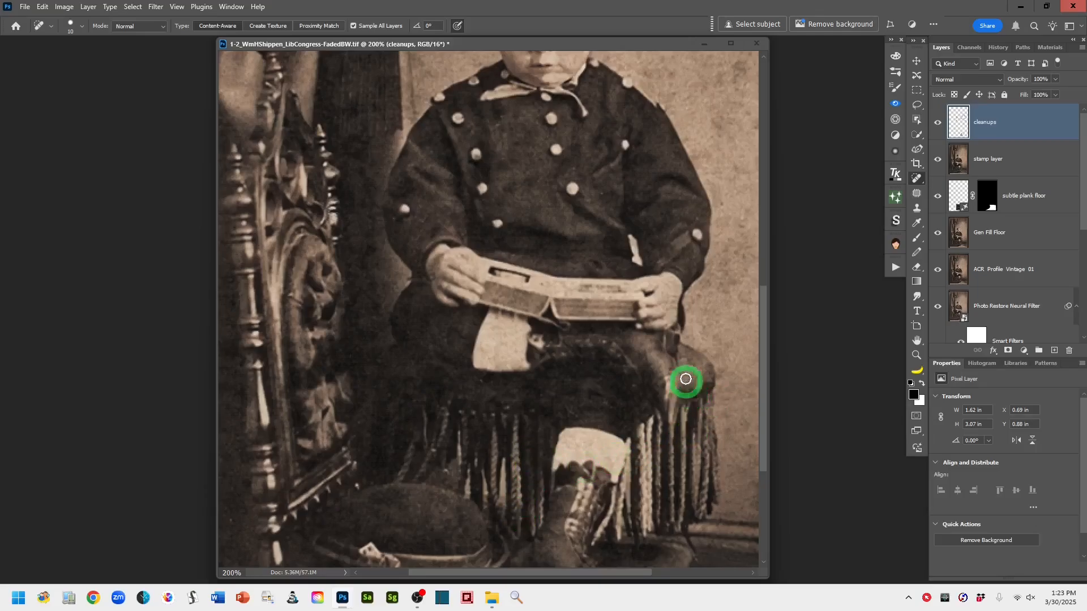
# Zoom out to the full photo, enlarge the brush to 20, and heal two spots on the chair's left edge
pyautogui.scroll(5, 687, 381)
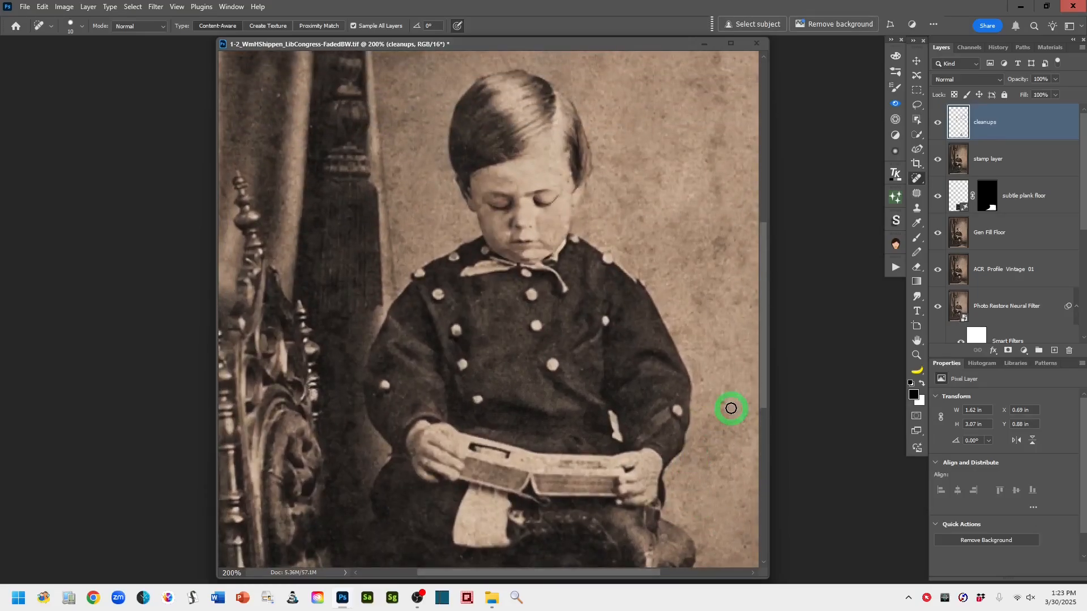
pyautogui.hotkey('ctrl', '-')
pyautogui.hotkey('ctrl', '-')
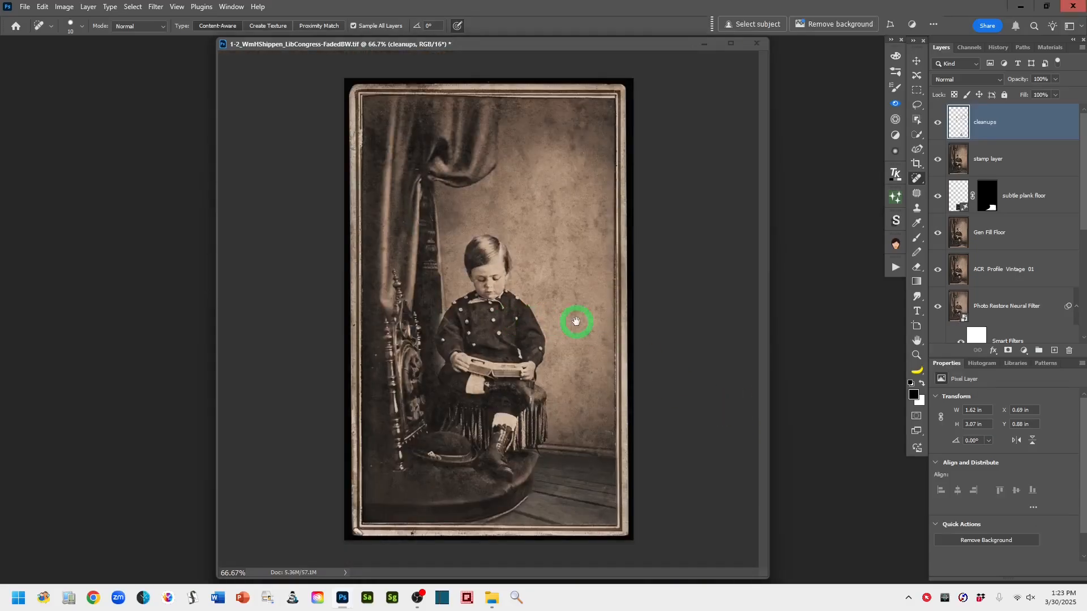
pyautogui.press(']')
pyautogui.click(377, 354)
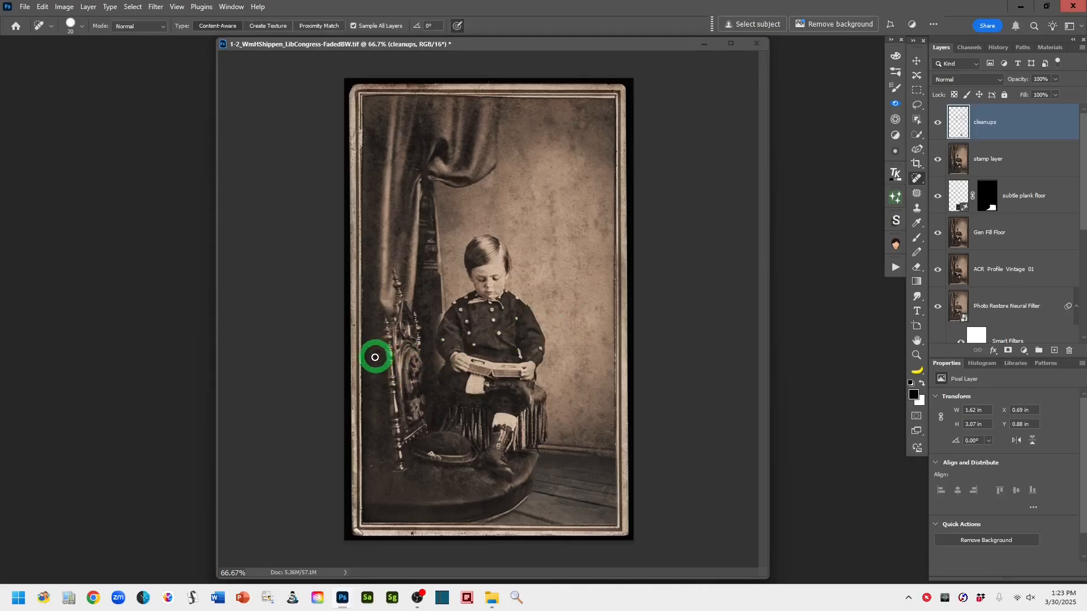
pyautogui.click(368, 465)
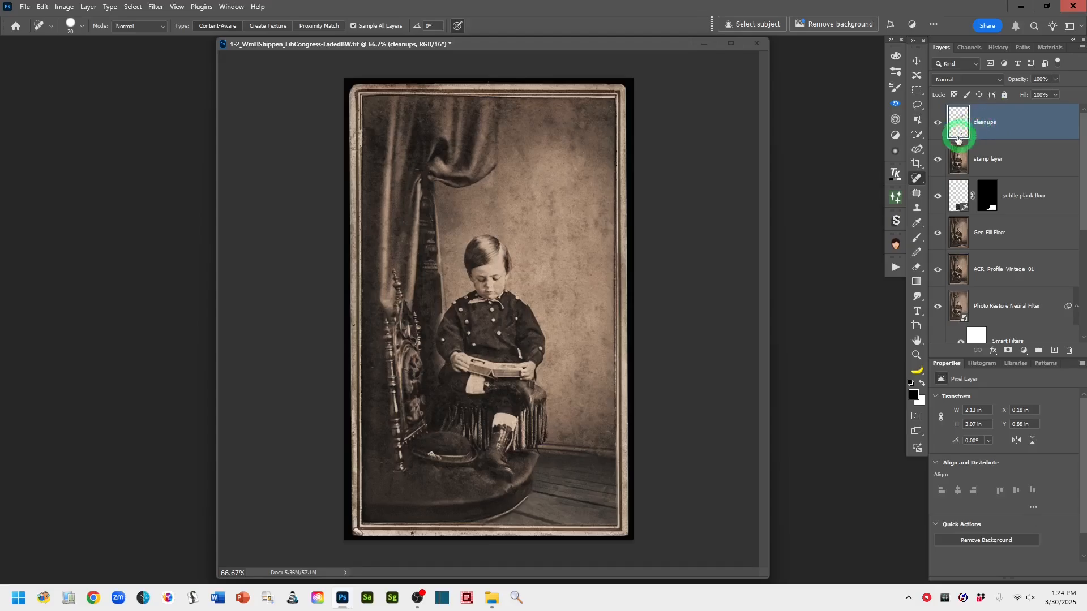
# Use the Patch tool to select the damaged strip of the top border and patch it from a clean area, then deselect
pyautogui.rightClick(916, 182)
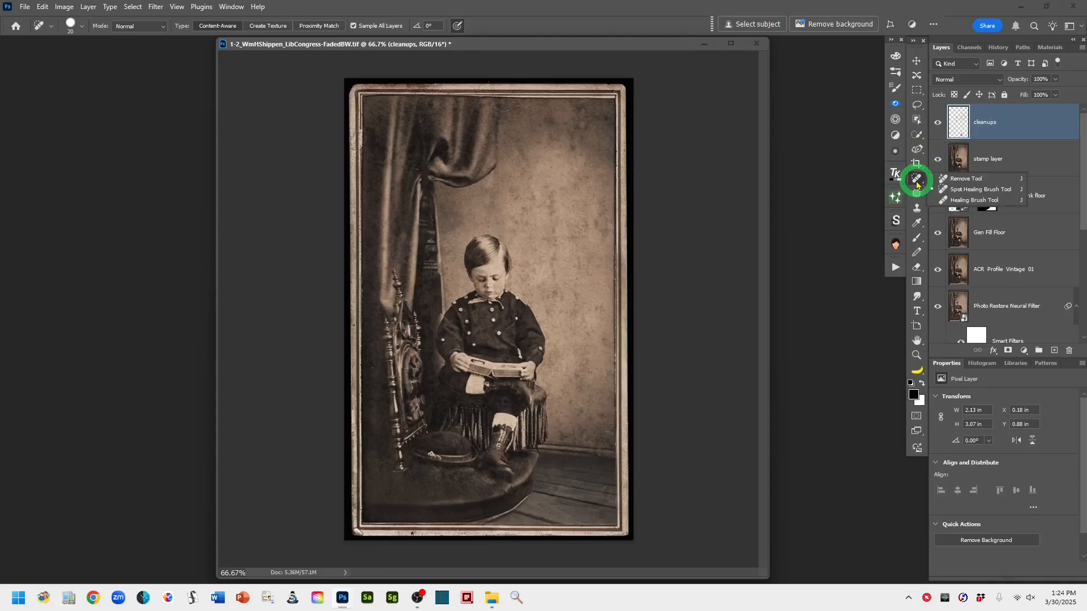
pyautogui.click(948, 179)
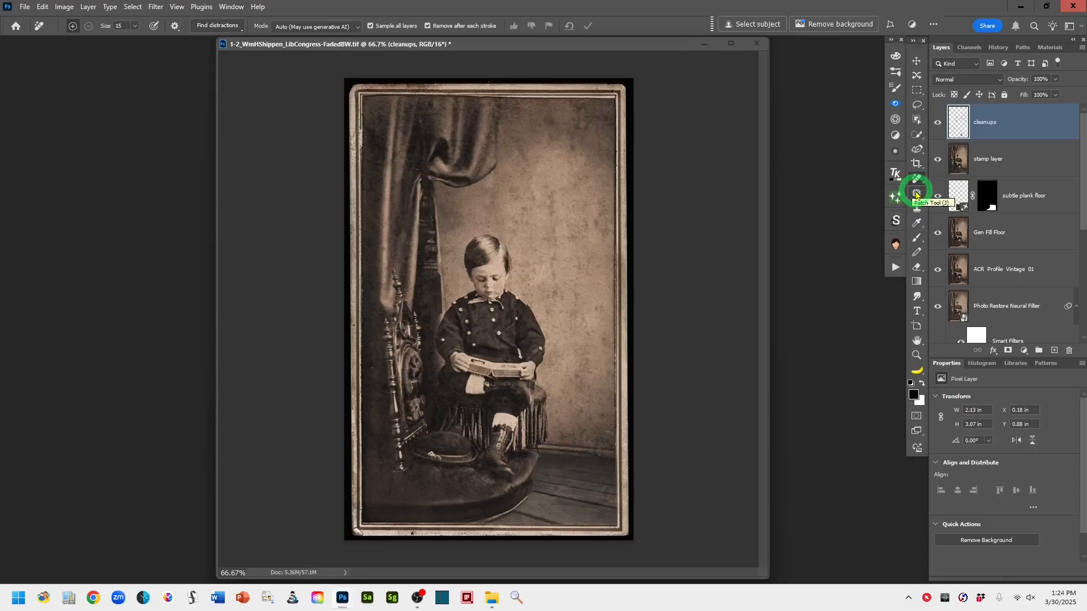
pyautogui.click(917, 194)
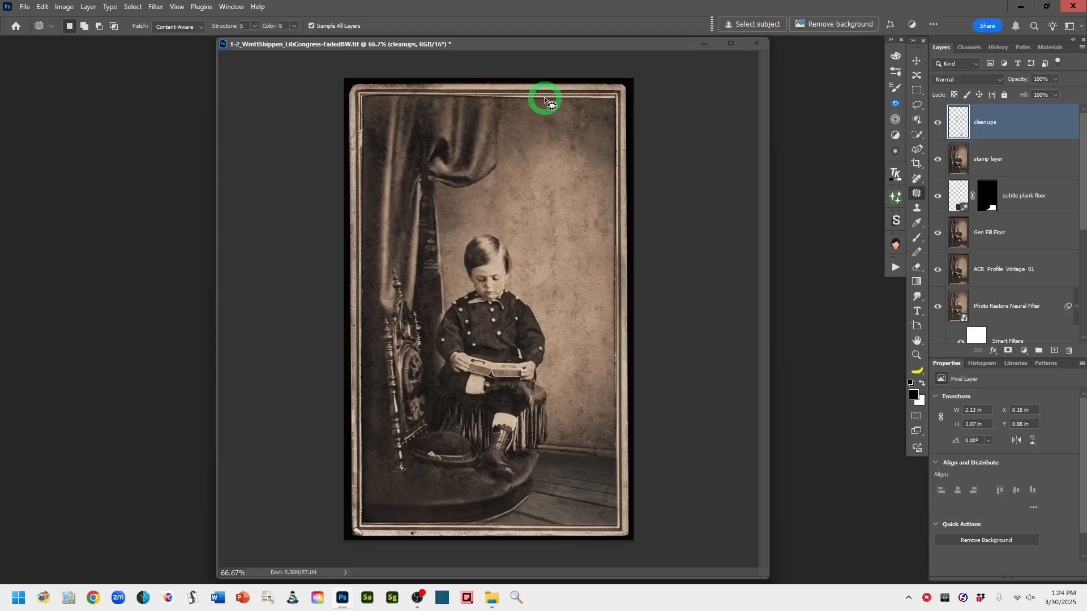
pyautogui.click(421, 90)
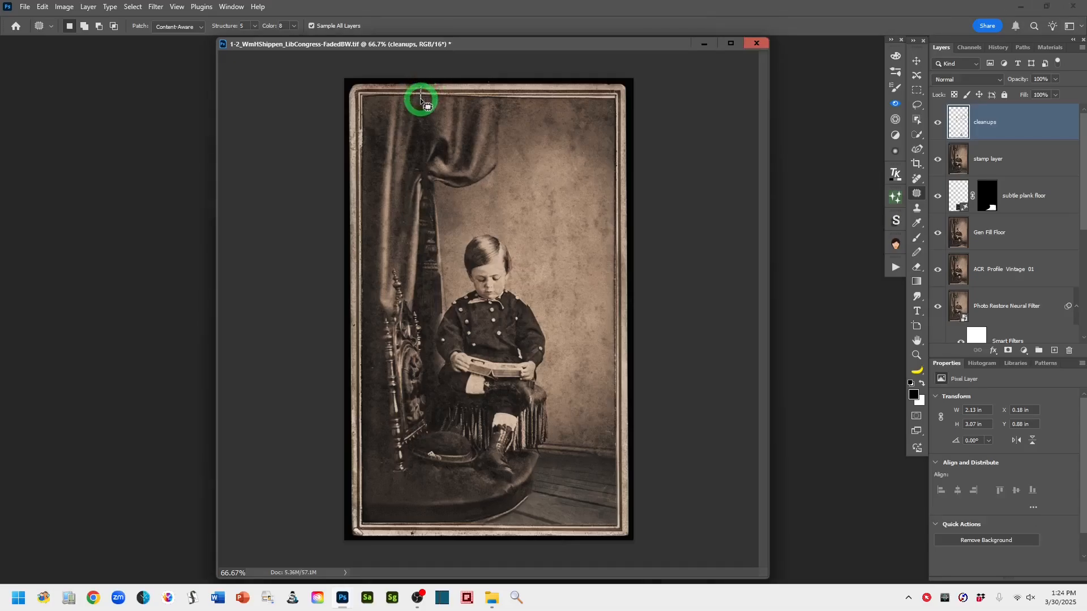
pyautogui.moveTo(420, 96)
pyautogui.mouseDown()
pyautogui.moveTo(502, 102)
pyautogui.moveTo(499, 86)
pyautogui.moveTo(420, 86)
pyautogui.mouseUp()
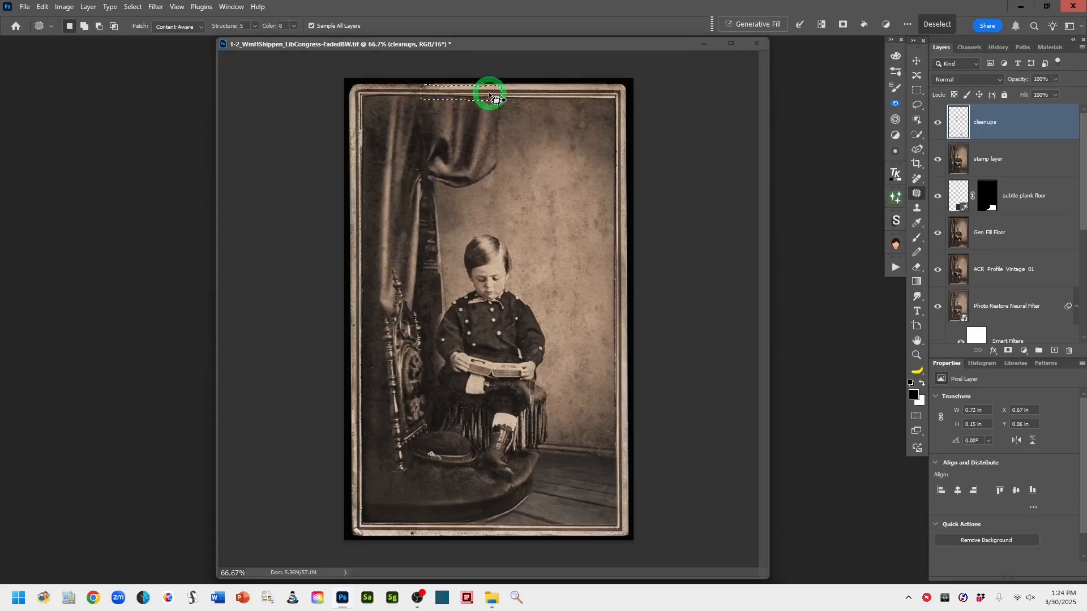
pyautogui.moveTo(488, 93); pyautogui.dragTo(574, 98)
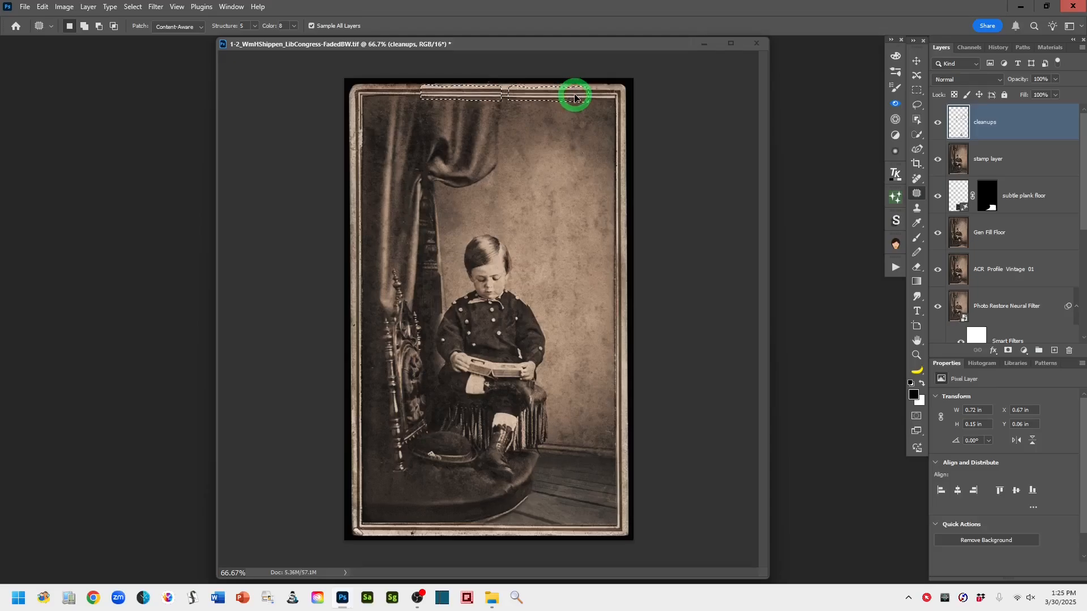
pyautogui.moveTo(574, 97); pyautogui.dragTo(574, 96)
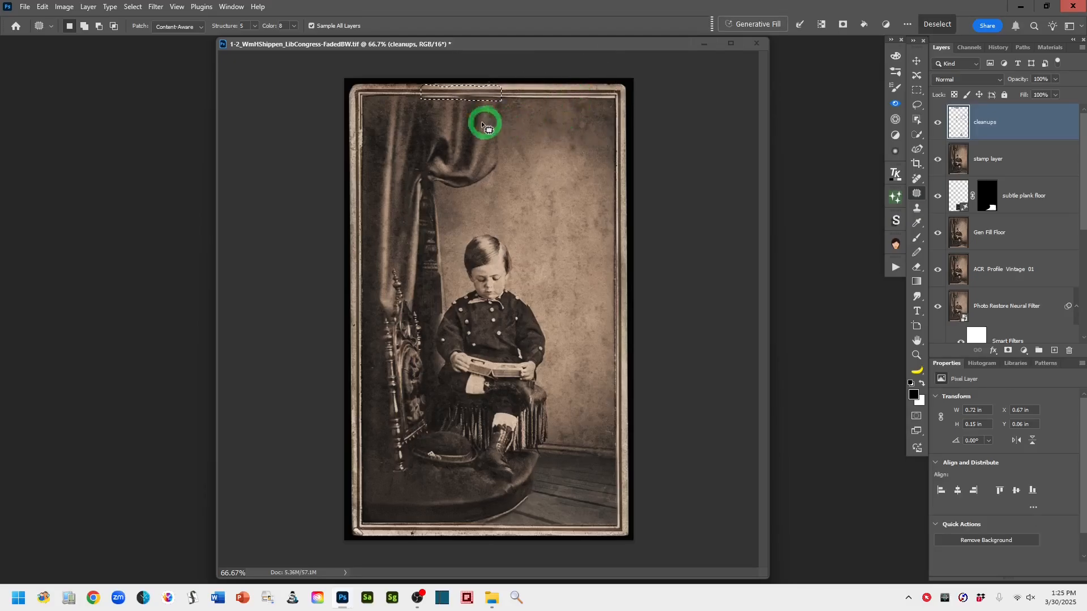
pyautogui.moveTo(421, 122)
pyautogui.mouseDown()
pyautogui.moveTo(494, 106)
pyautogui.moveTo(446, 107)
pyautogui.moveTo(553, 112)
pyautogui.moveTo(423, 220)
pyautogui.moveTo(359, 139)
pyautogui.moveTo(364, 126)
pyautogui.moveTo(355, 140)
pyautogui.moveTo(362, 124)
pyautogui.moveTo(349, 139)
pyautogui.moveTo(367, 149)
pyautogui.moveTo(366, 126)
pyautogui.moveTo(360, 165)
pyautogui.mouseUp()
pyautogui.hotkey('ctrl', 'd')
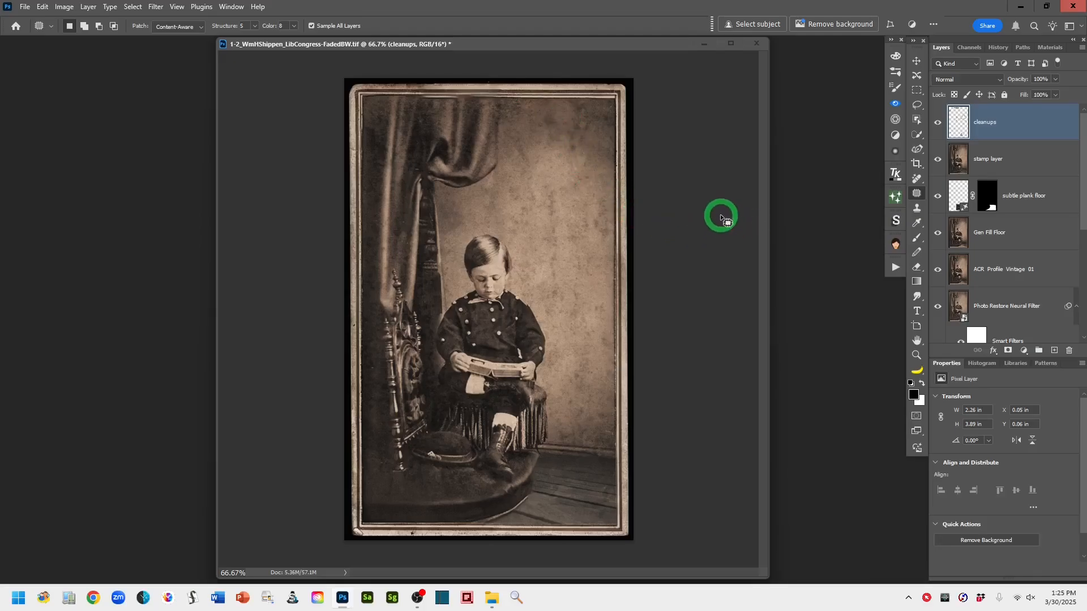
# Clone-stamp over the damaged top border with a 60 px brush, working along the edge
pyautogui.click(916, 211)
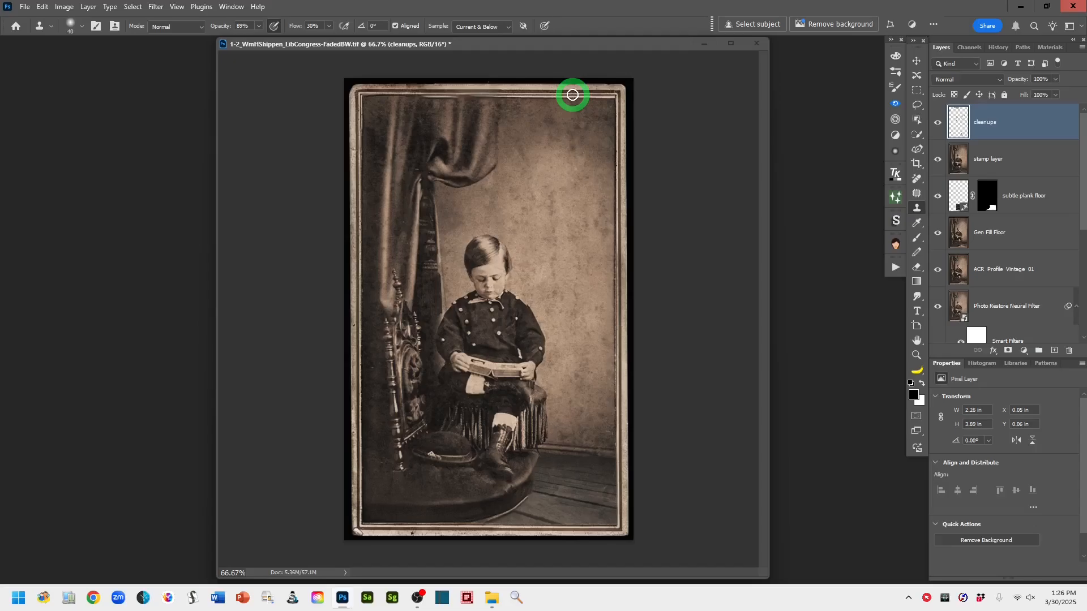
pyautogui.press(']')
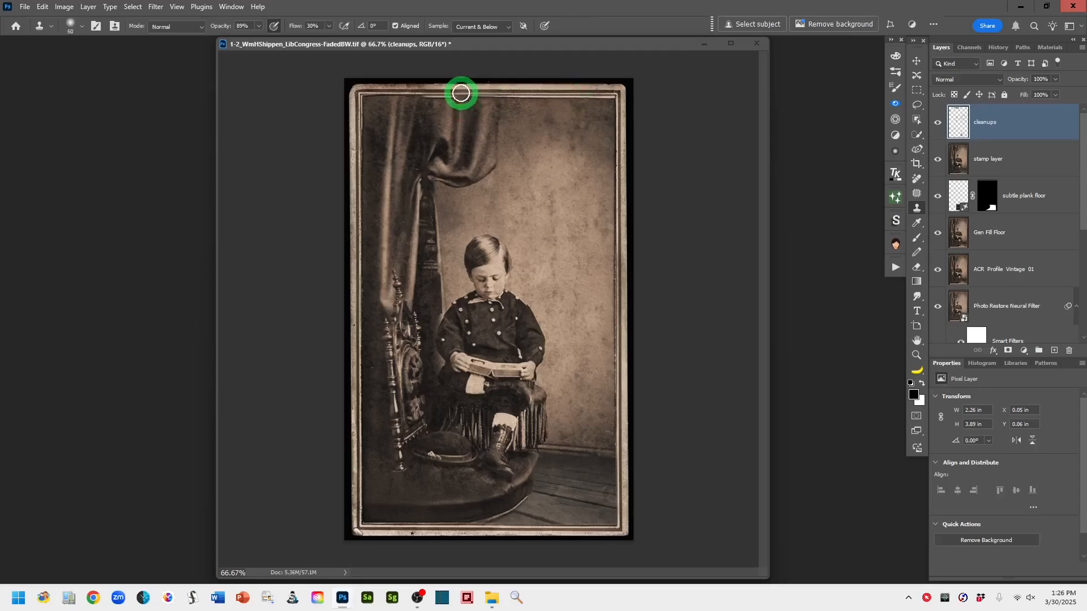
pyautogui.press(']')
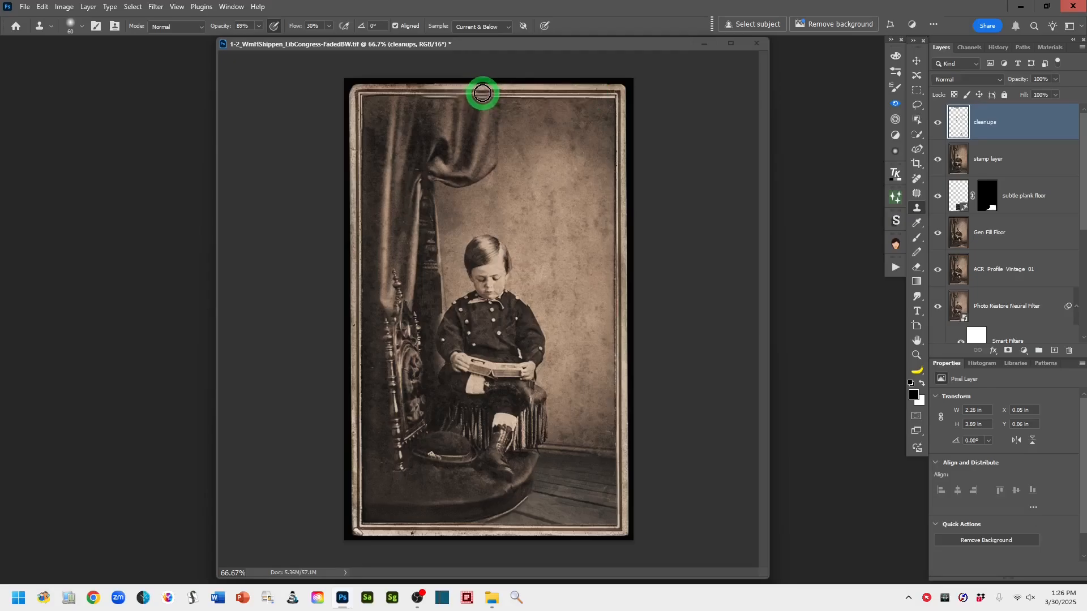
pyautogui.moveTo(483, 92)
pyautogui.mouseDown()
pyautogui.moveTo(487, 94)
pyautogui.moveTo(454, 93)
pyautogui.moveTo(490, 93)
pyautogui.moveTo(444, 91)
pyautogui.moveTo(560, 102)
pyautogui.moveTo(600, 92)
pyautogui.moveTo(436, 97)
pyautogui.moveTo(583, 92)
pyautogui.mouseUp()
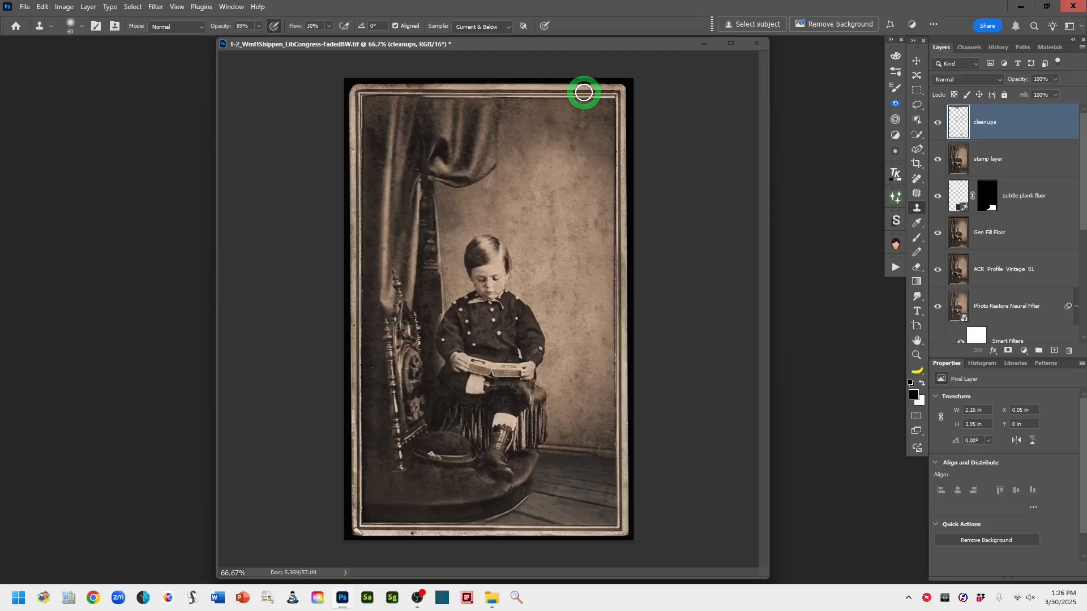
pyautogui.moveTo(582, 92)
pyautogui.mouseDown()
pyautogui.moveTo(496, 105)
pyautogui.moveTo(421, 87)
pyautogui.moveTo(421, 98)
pyautogui.moveTo(363, 95)
pyautogui.moveTo(608, 100)
pyautogui.moveTo(407, 99)
pyautogui.moveTo(564, 91)
pyautogui.mouseUp()
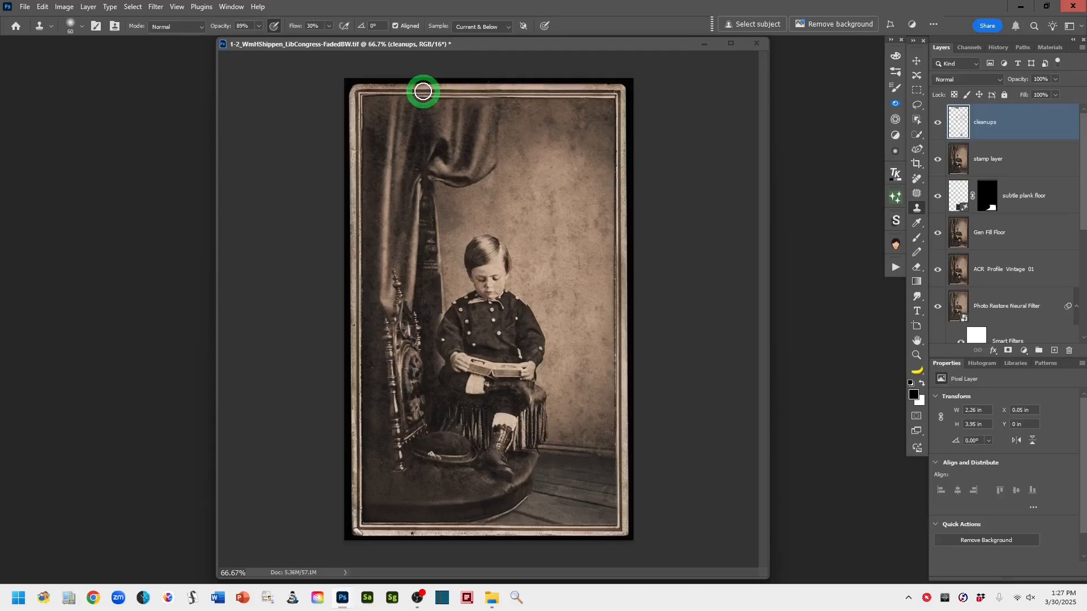
pyautogui.moveTo(423, 91)
pyautogui.mouseDown()
pyautogui.moveTo(399, 88)
pyautogui.moveTo(430, 94)
pyautogui.moveTo(371, 95)
pyautogui.moveTo(369, 97)
pyautogui.mouseUp()
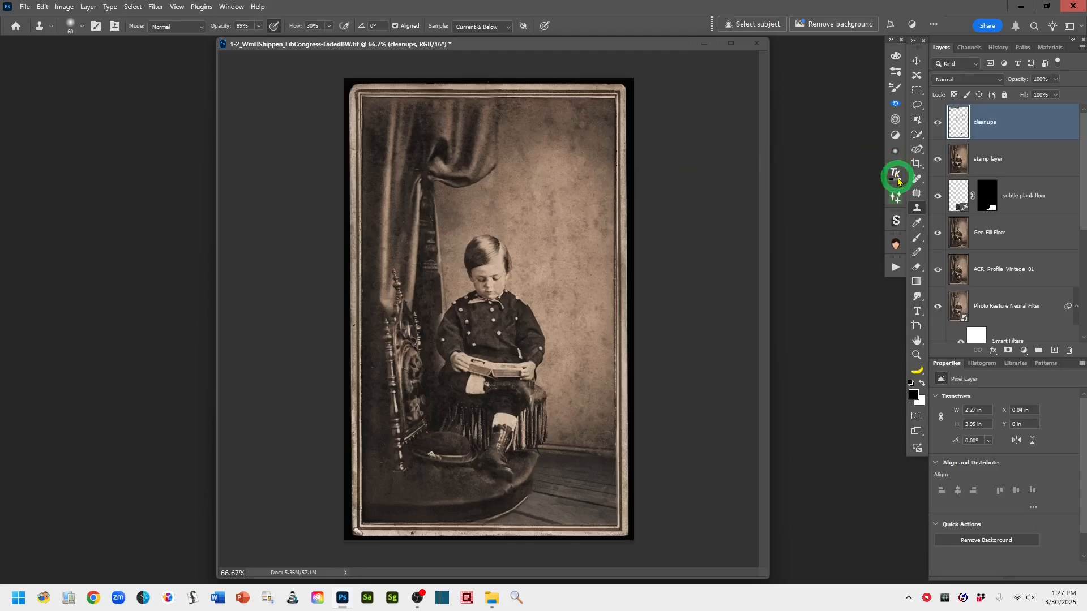
# Add a new top layer, stamp all visible layers into it, and name it "crop"
pyautogui.click(917, 104)
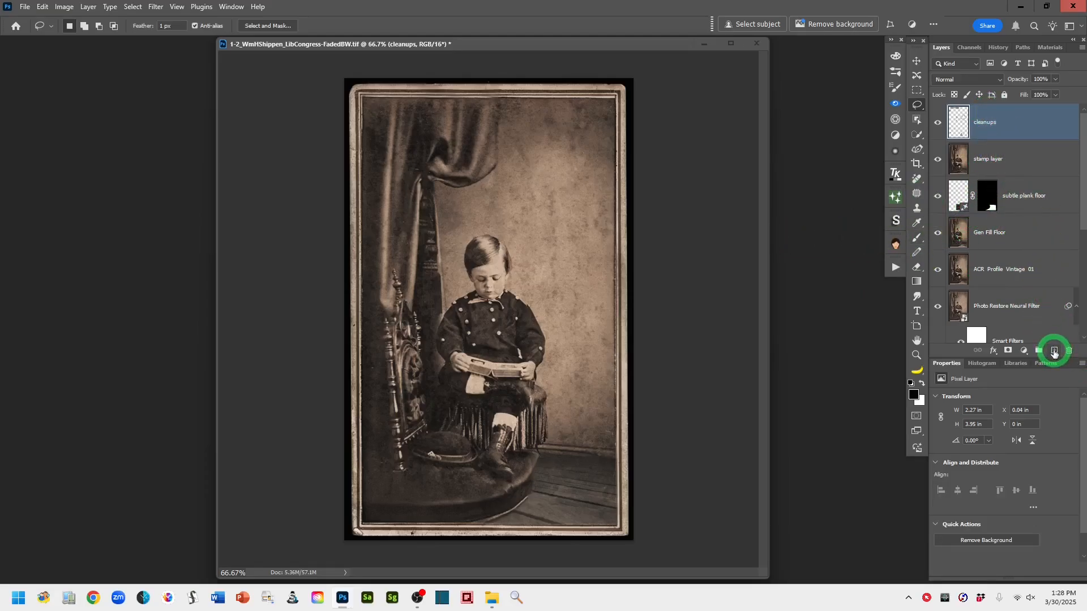
pyautogui.click(1054, 352)
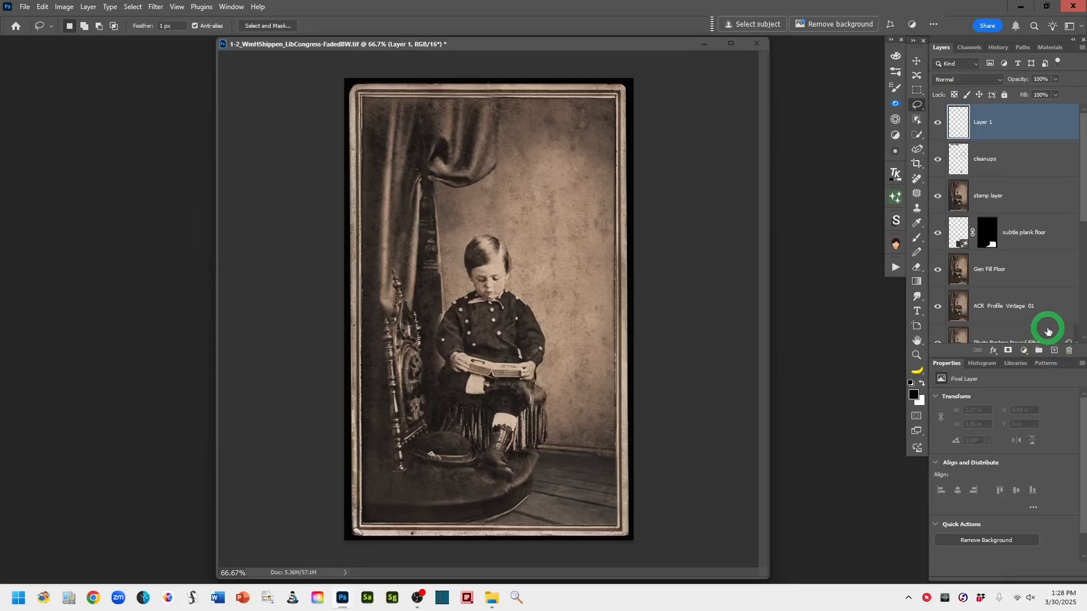
pyautogui.hotkey('ctrl', 'shift', 'alt', 'e')
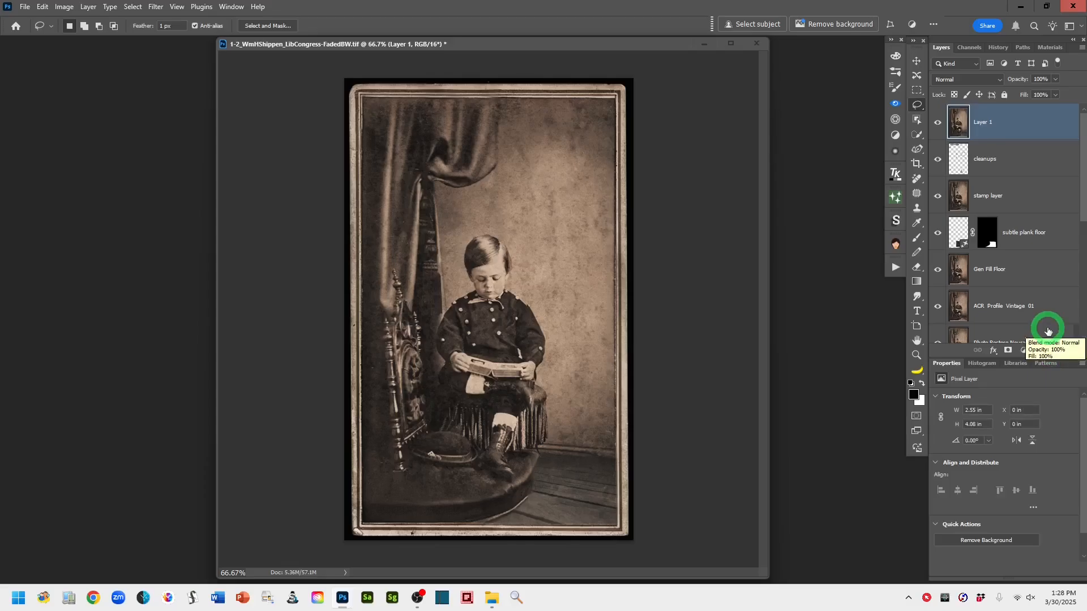
pyautogui.doubleClick(984, 122)
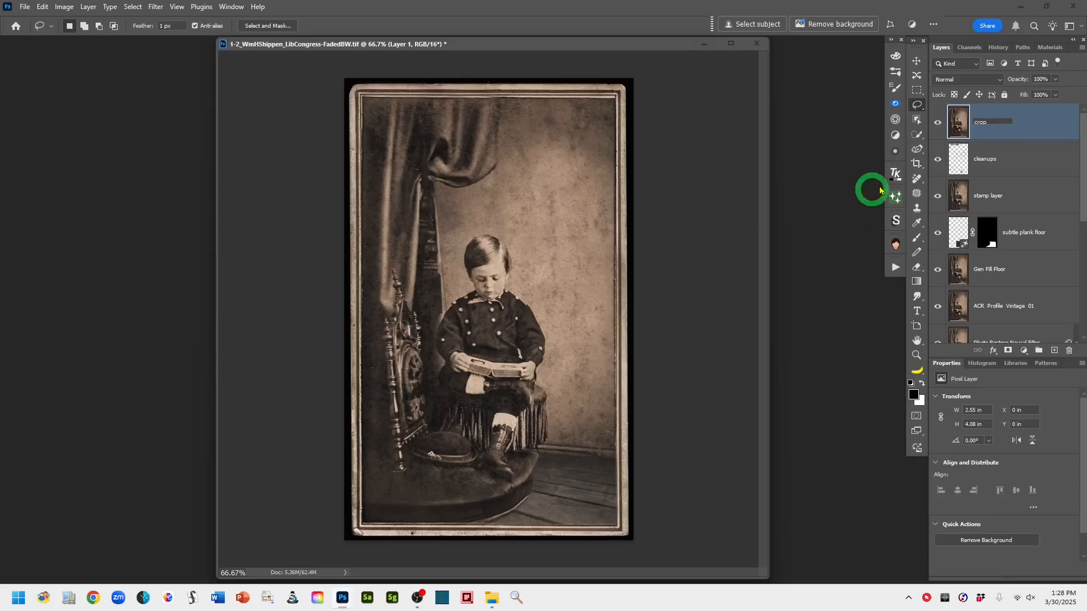
pyautogui.click(1042, 125)
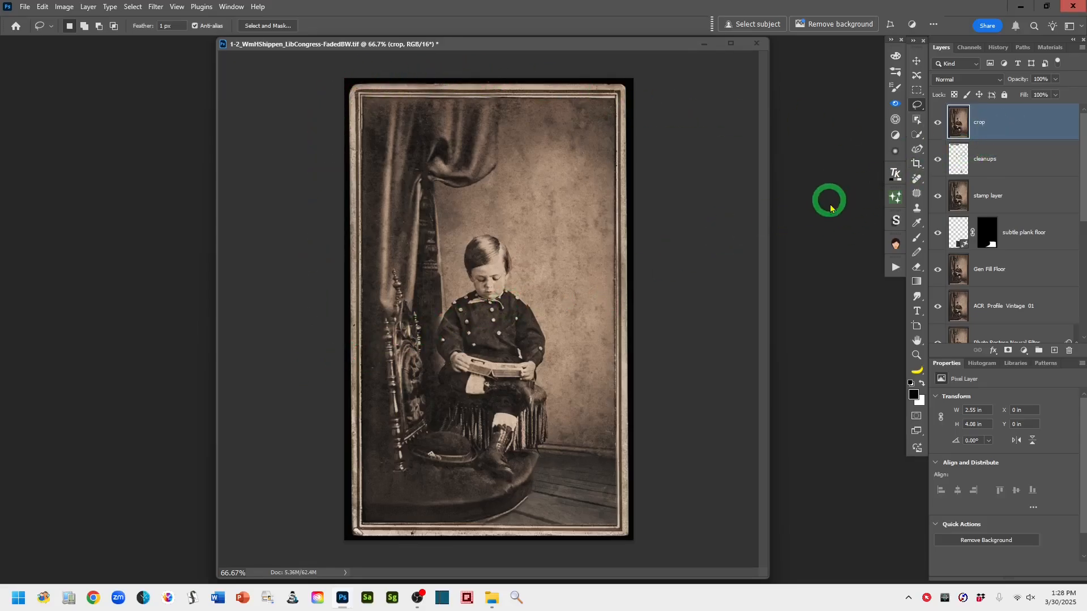
# Crop the image slightly inward on all four sides to trim the outer black edge
pyautogui.click(917, 164)
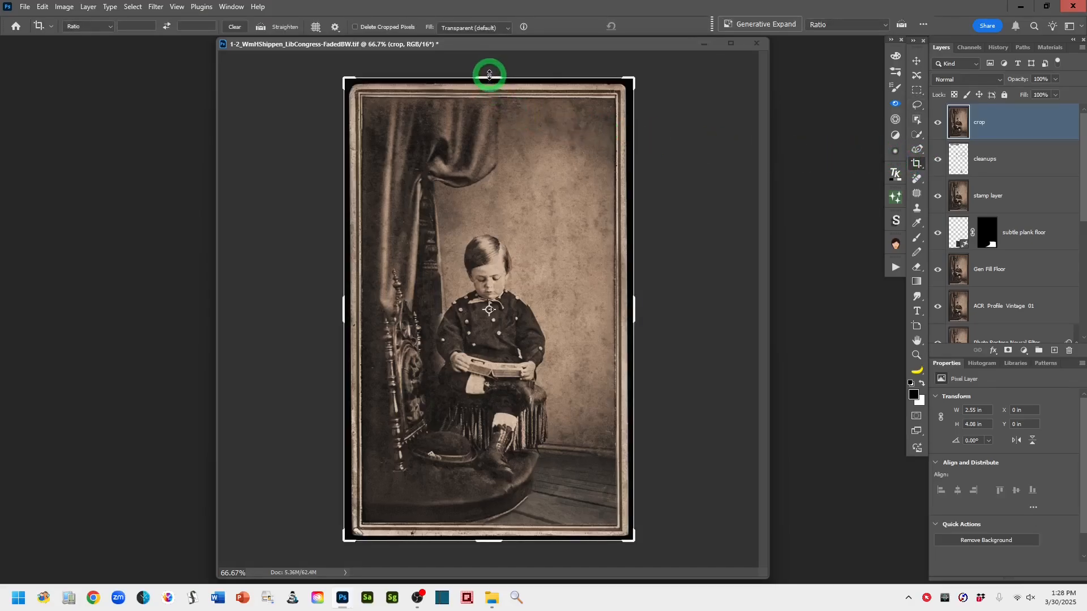
pyautogui.moveTo(489, 77); pyautogui.dragTo(491, 86)
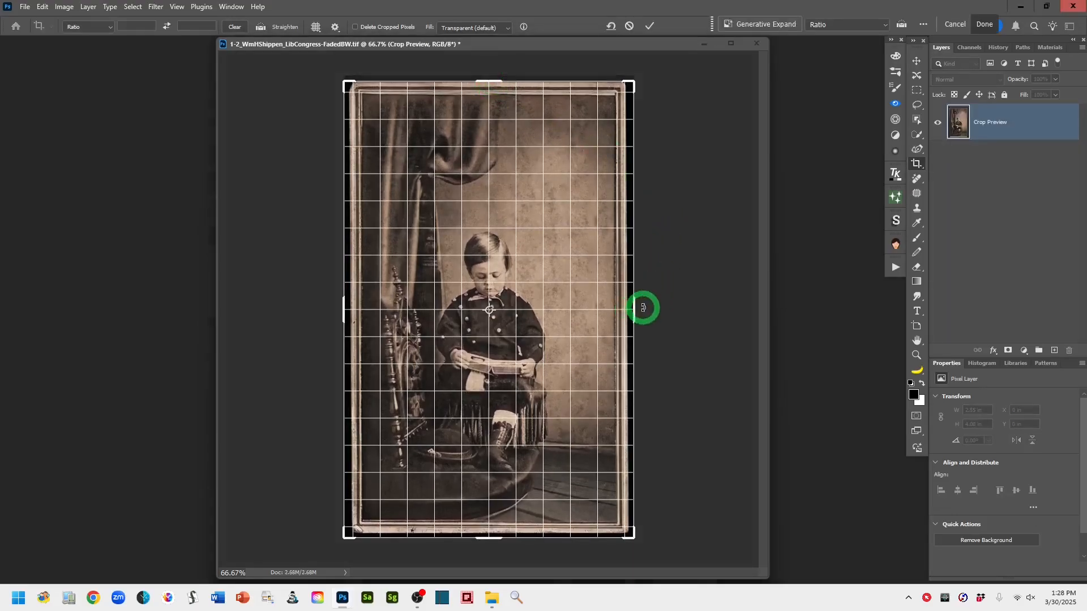
pyautogui.moveTo(635, 308); pyautogui.dragTo(631, 306)
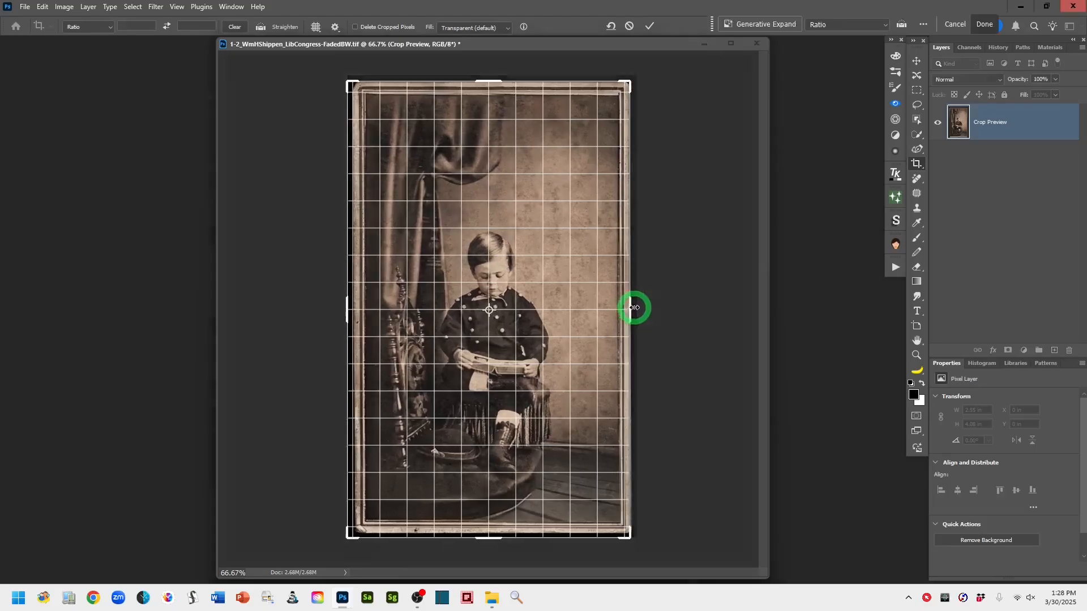
pyautogui.moveTo(489, 537); pyautogui.dragTo(489, 533)
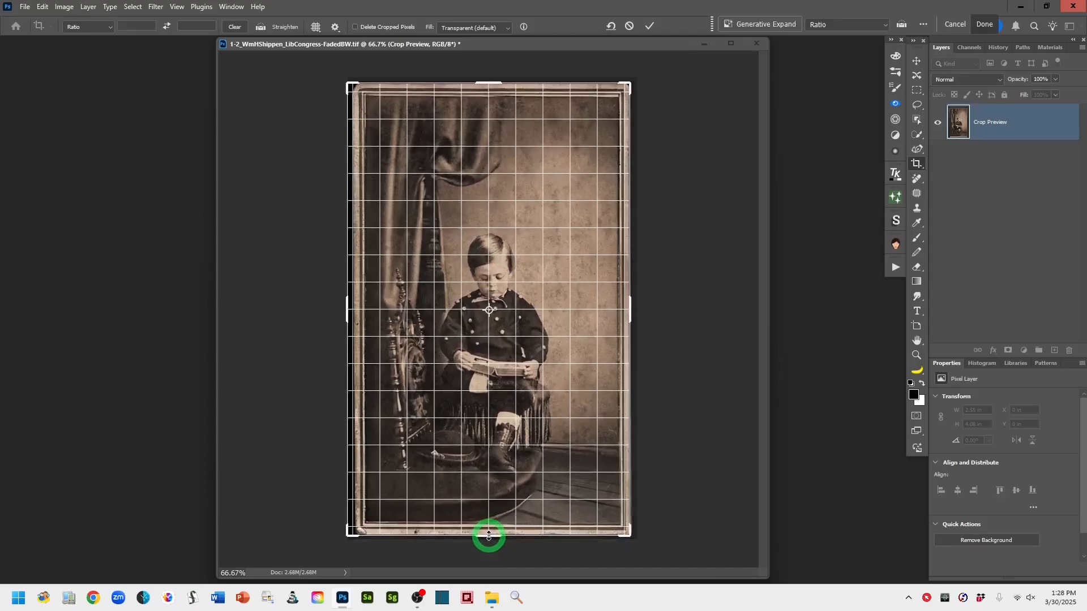
pyautogui.moveTo(346, 304); pyautogui.dragTo(347, 303)
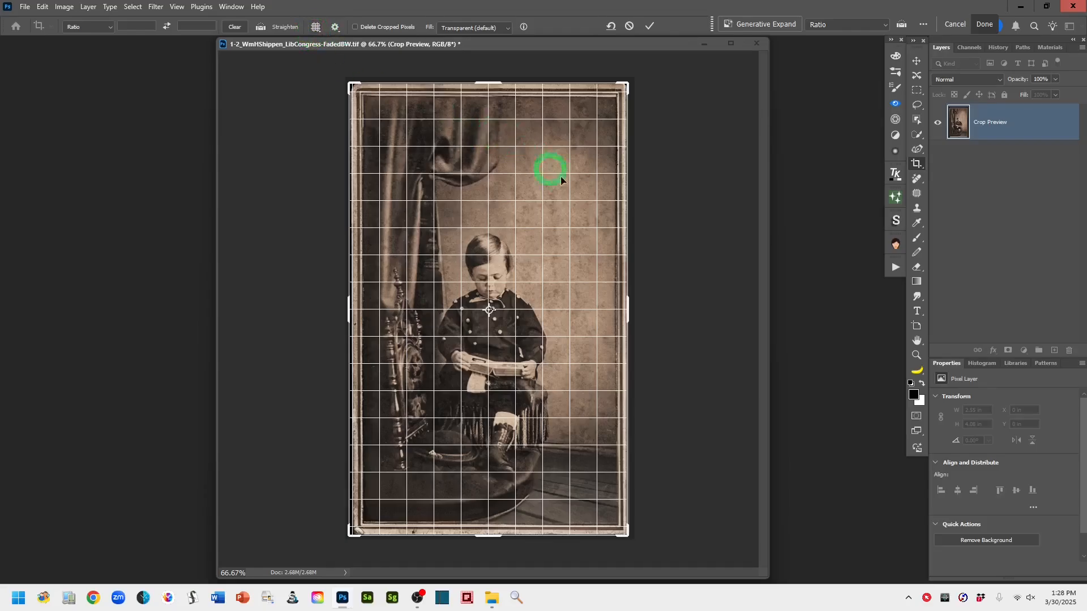
pyautogui.click(649, 27)
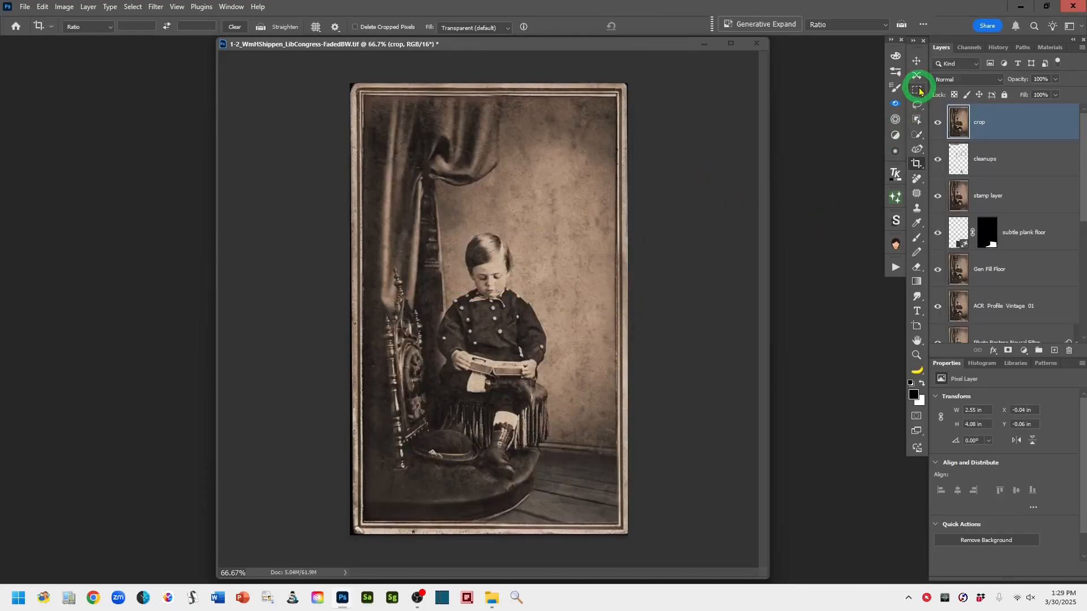
# Toggle the bottom layer's visibility repeatedly to compare the original photo with the restored result
pyautogui.click(916, 105)
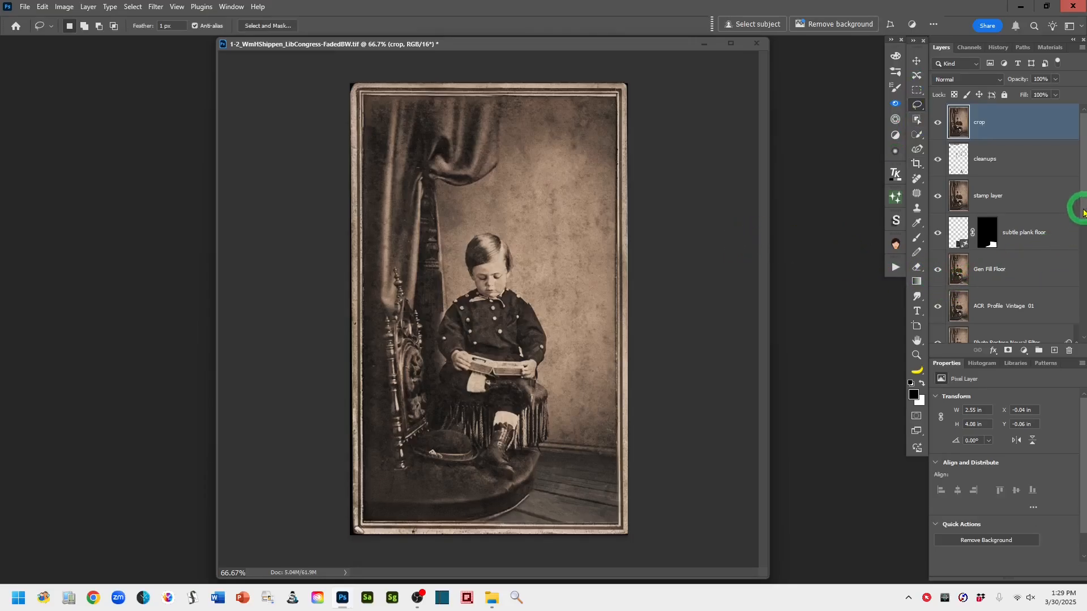
pyautogui.moveTo(1079, 206); pyautogui.dragTo(1081, 341)
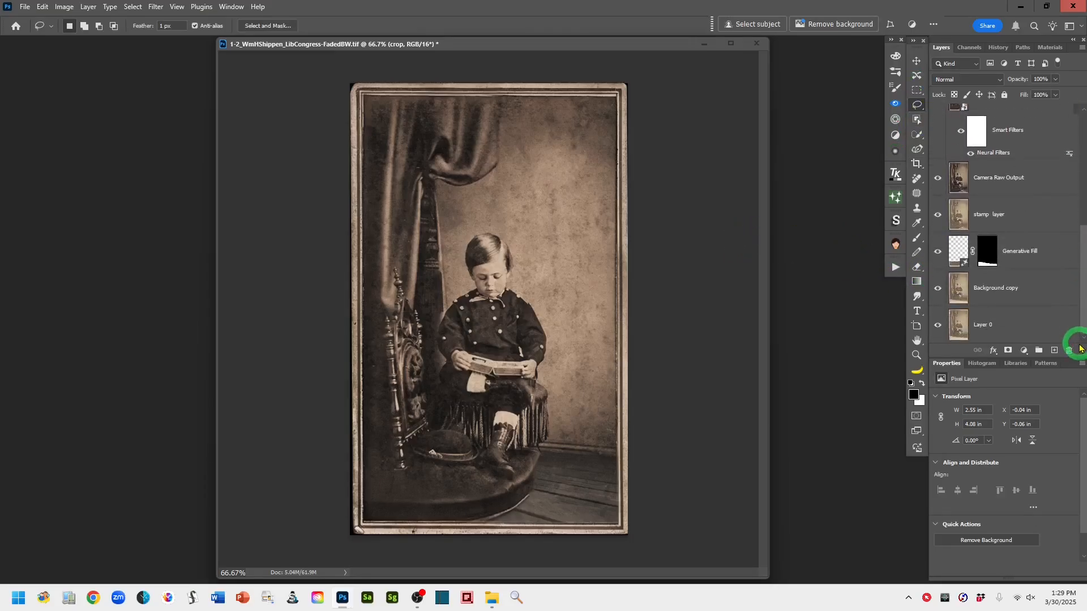
pyautogui.keyDown('alt'); pyautogui.click(938, 326); pyautogui.keyUp('alt')
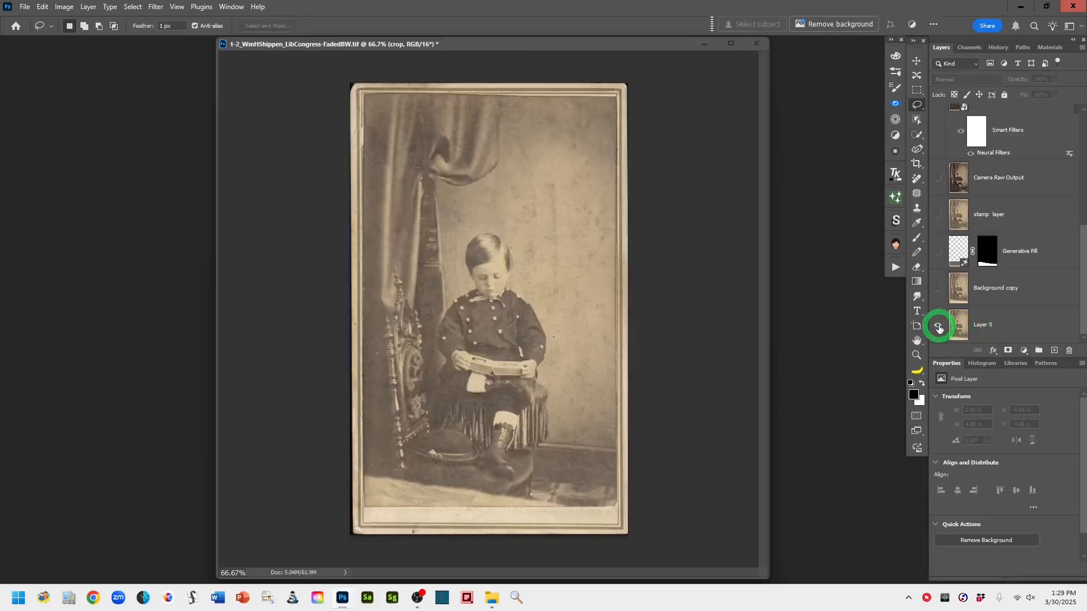
pyautogui.keyDown('alt'); pyautogui.click(938, 326); pyautogui.keyUp('alt')
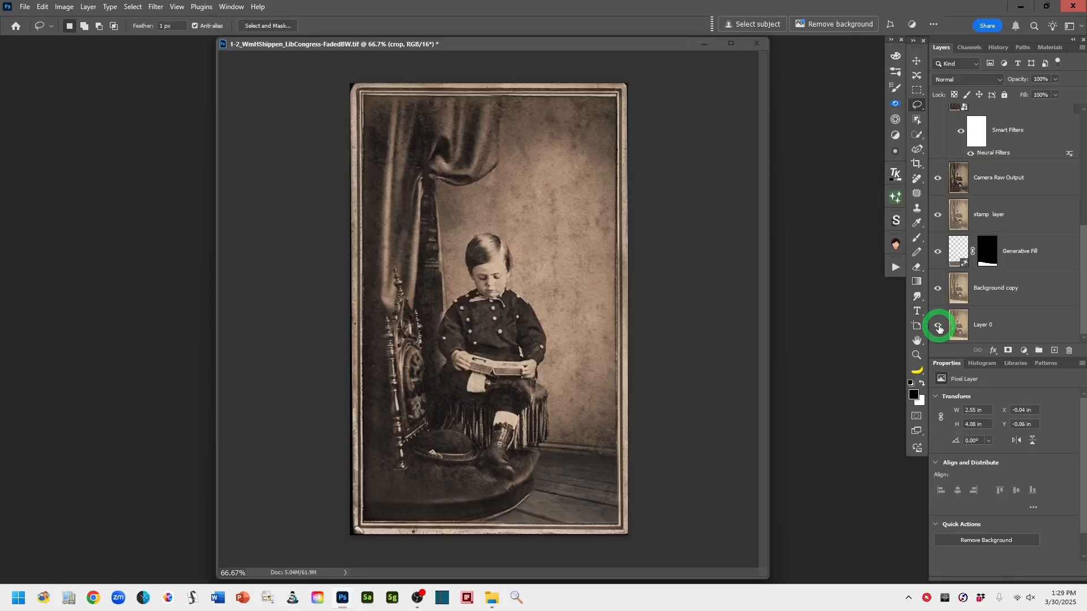
pyautogui.keyDown('alt'); pyautogui.click(938, 326); pyautogui.keyUp('alt')
pyautogui.keyDown('alt'); pyautogui.click(938, 326); pyautogui.keyUp('alt')
pyautogui.keyDown('alt'); pyautogui.click(938, 326); pyautogui.keyUp('alt')
pyautogui.keyDown('alt'); pyautogui.click(938, 326); pyautogui.keyUp('alt')
pyautogui.keyDown('alt'); pyautogui.click(938, 327); pyautogui.keyUp('alt')
pyautogui.keyDown('alt'); pyautogui.click(938, 326); pyautogui.keyUp('alt')
pyautogui.keyDown('alt'); pyautogui.click(937, 327); pyautogui.keyUp('alt')
pyautogui.keyDown('alt'); pyautogui.click(938, 327); pyautogui.keyUp('alt')
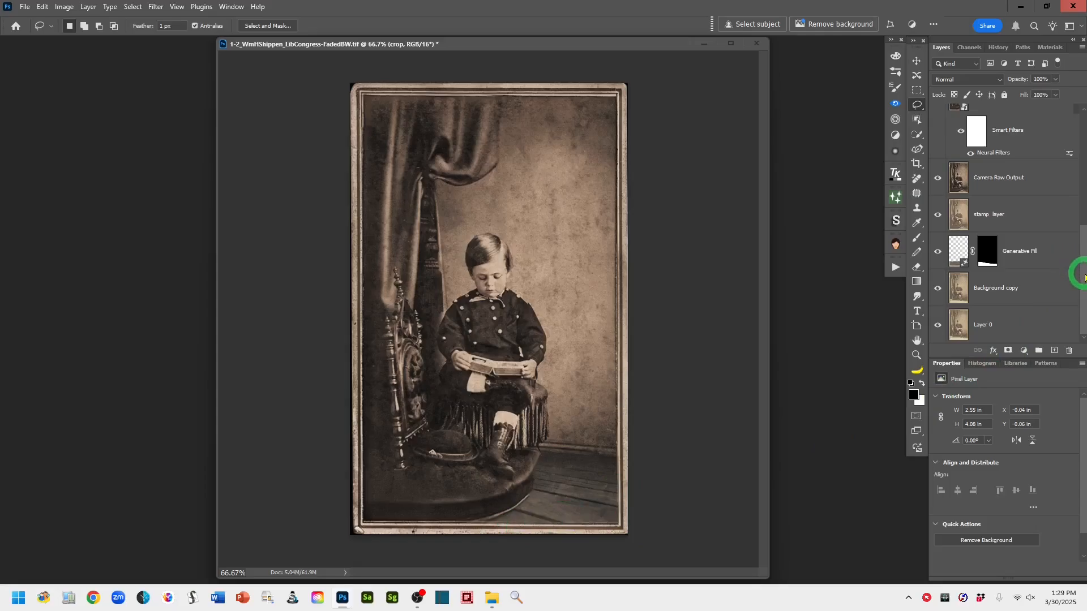
pyautogui.moveTo(1085, 278); pyautogui.dragTo(1085, 147)
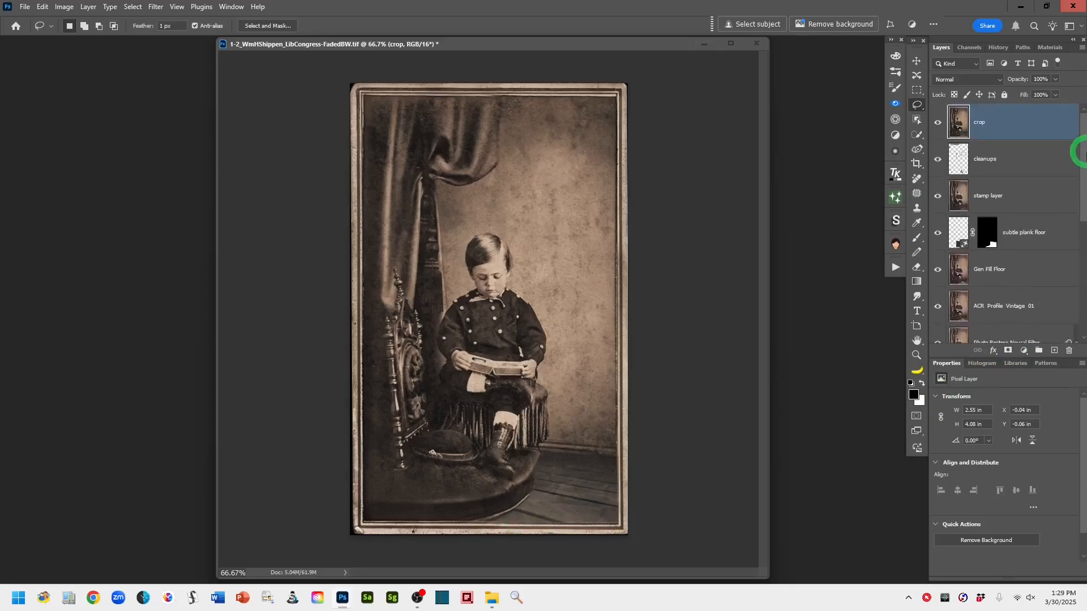
# Rename the top layer "Sepia vintage look" and apply Unsharp Mask with amount 52% and radius 1.1 pixels
pyautogui.doubleClick(980, 126)
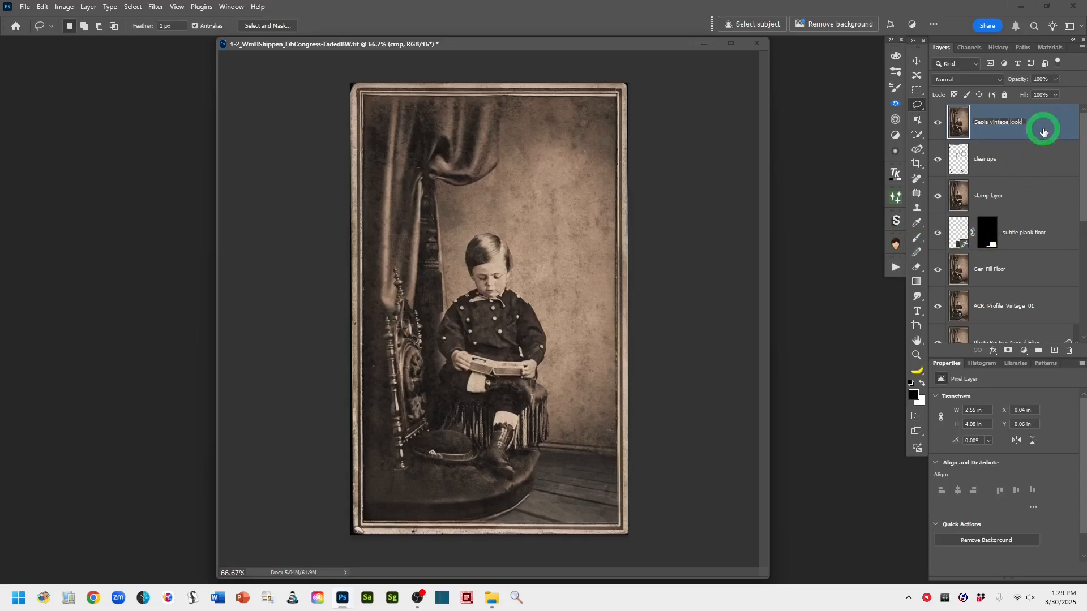
pyautogui.click(1060, 131)
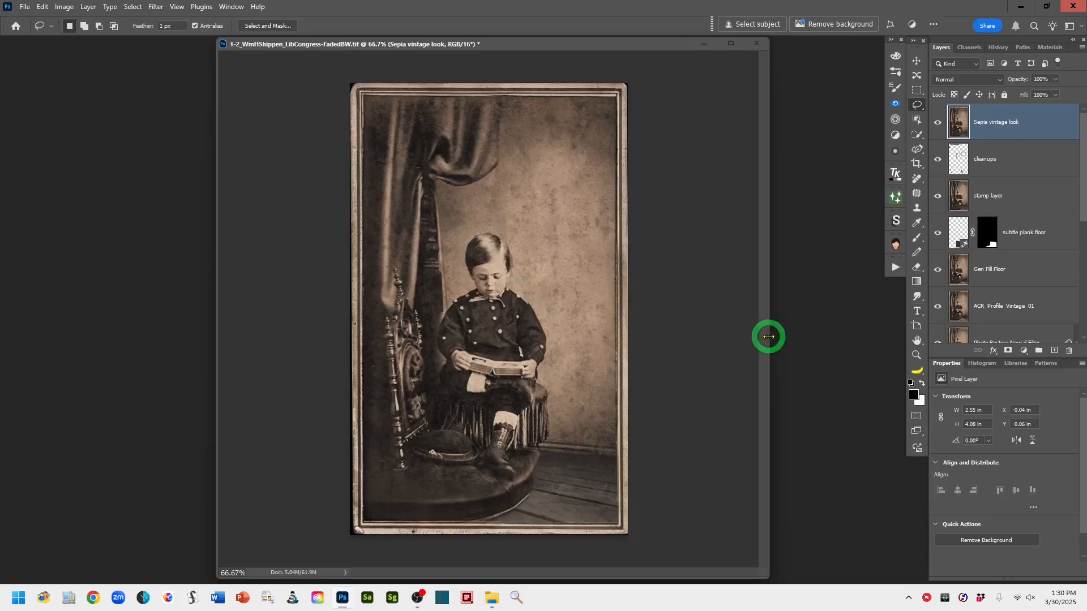
pyautogui.hotkey('ctrl', '+')
pyautogui.hotkey('ctrl', '+')
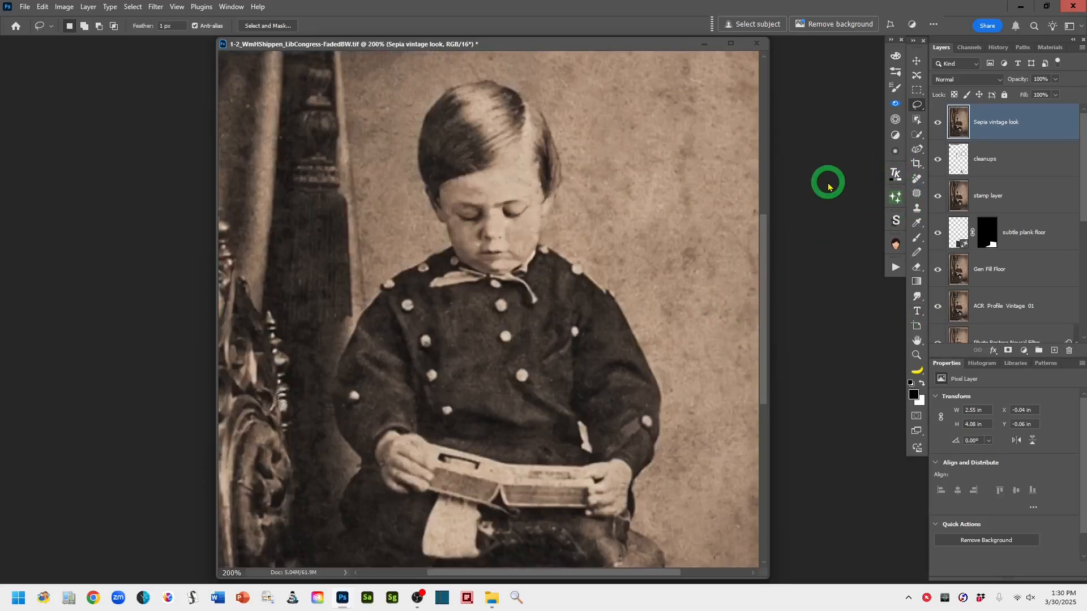
pyautogui.click(154, 8)
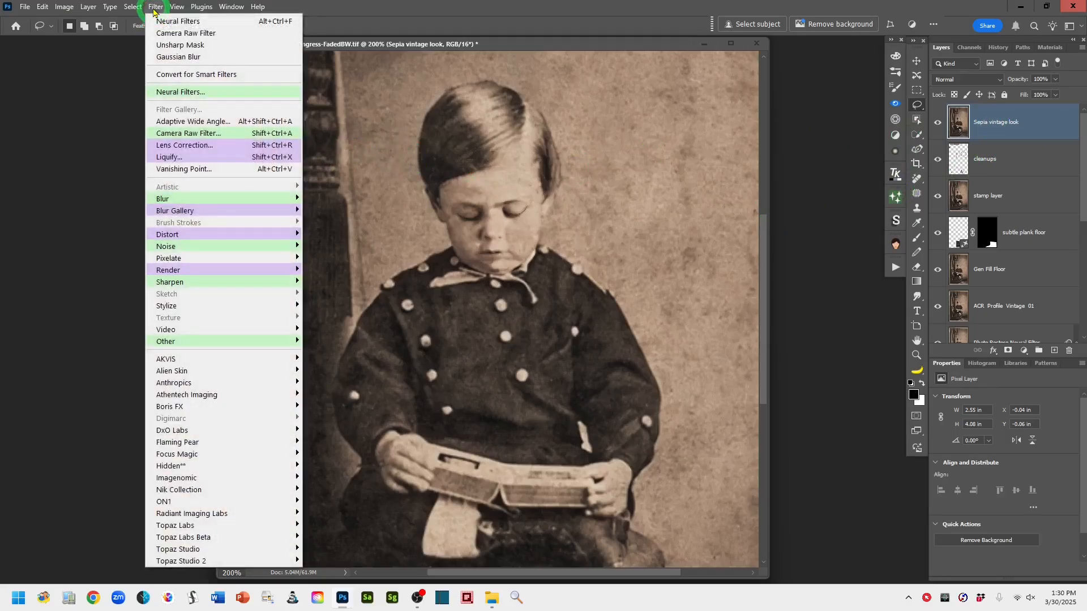
pyautogui.moveTo(198, 284)
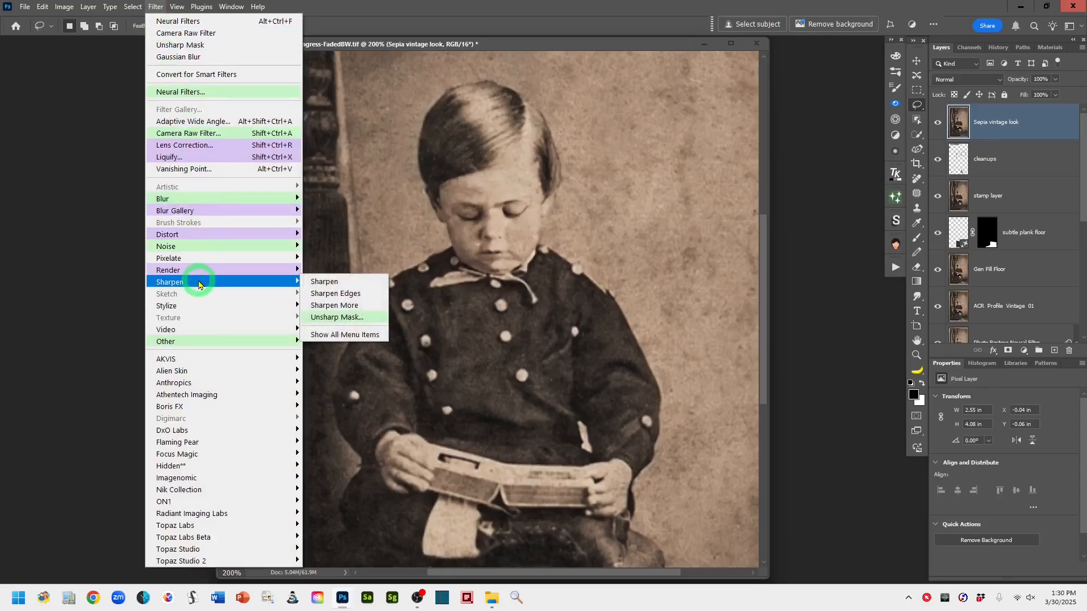
pyautogui.click(374, 318)
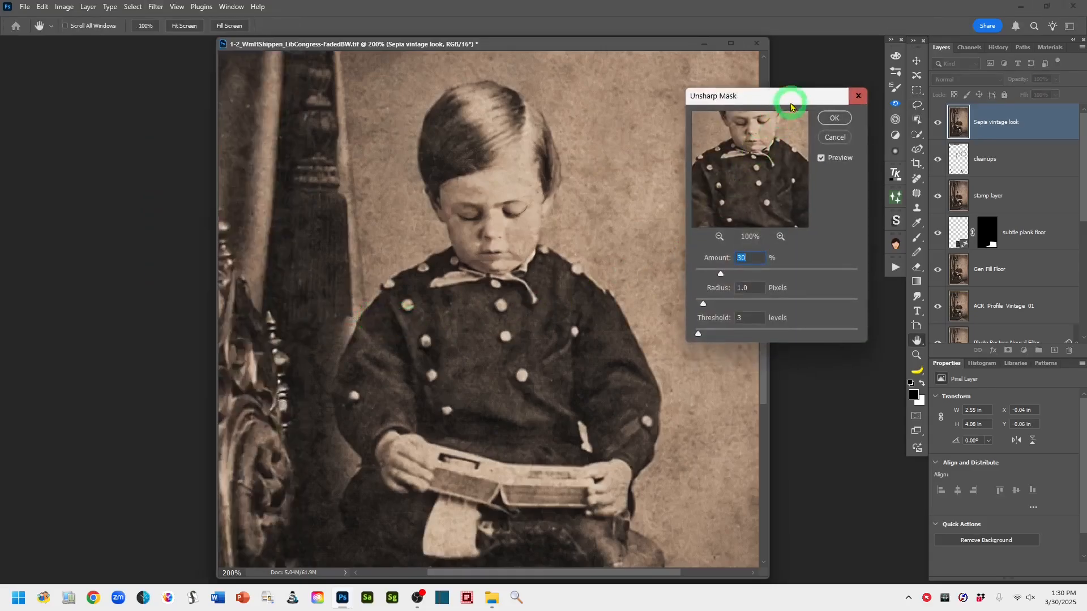
pyautogui.moveTo(779, 104); pyautogui.dragTo(770, 82)
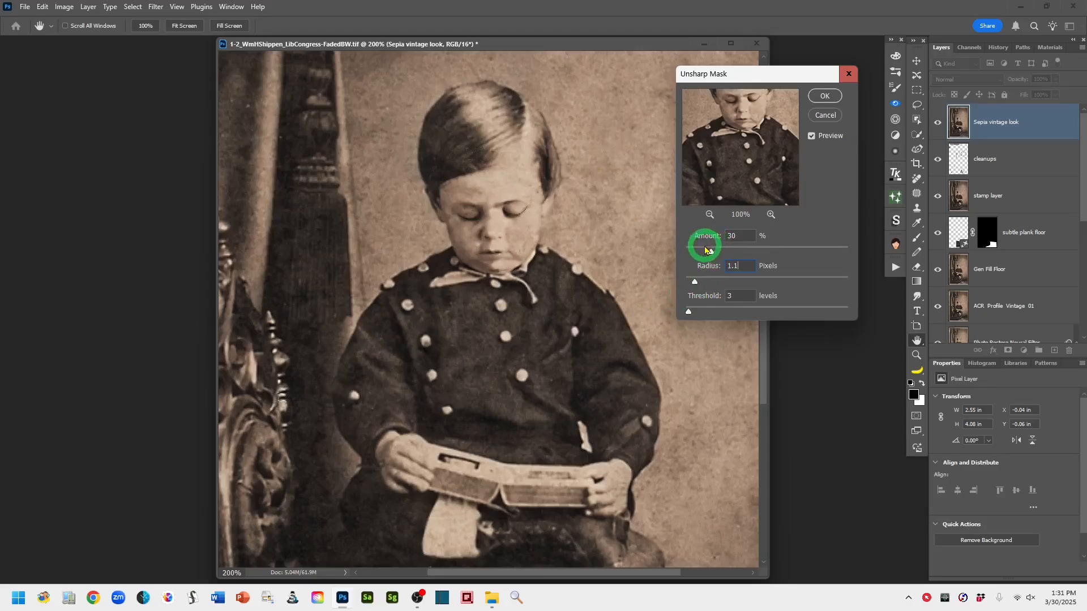
pyautogui.moveTo(705, 249)
pyautogui.mouseDown()
pyautogui.moveTo(789, 248)
pyautogui.moveTo(721, 249)
pyautogui.mouseUp()
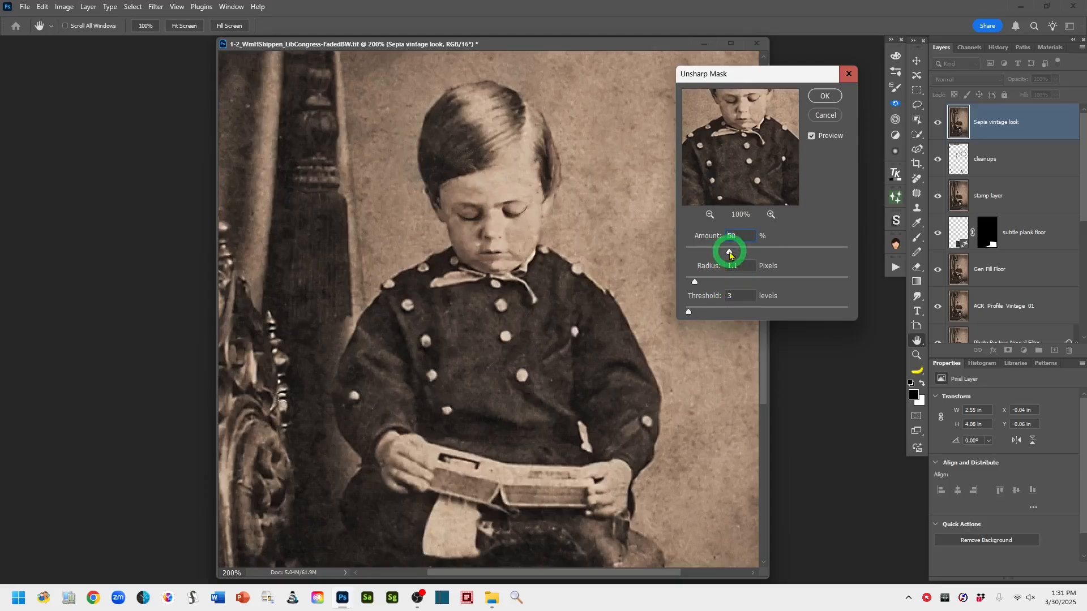
pyautogui.moveTo(730, 255); pyautogui.dragTo(738, 255)
pyautogui.click(731, 253)
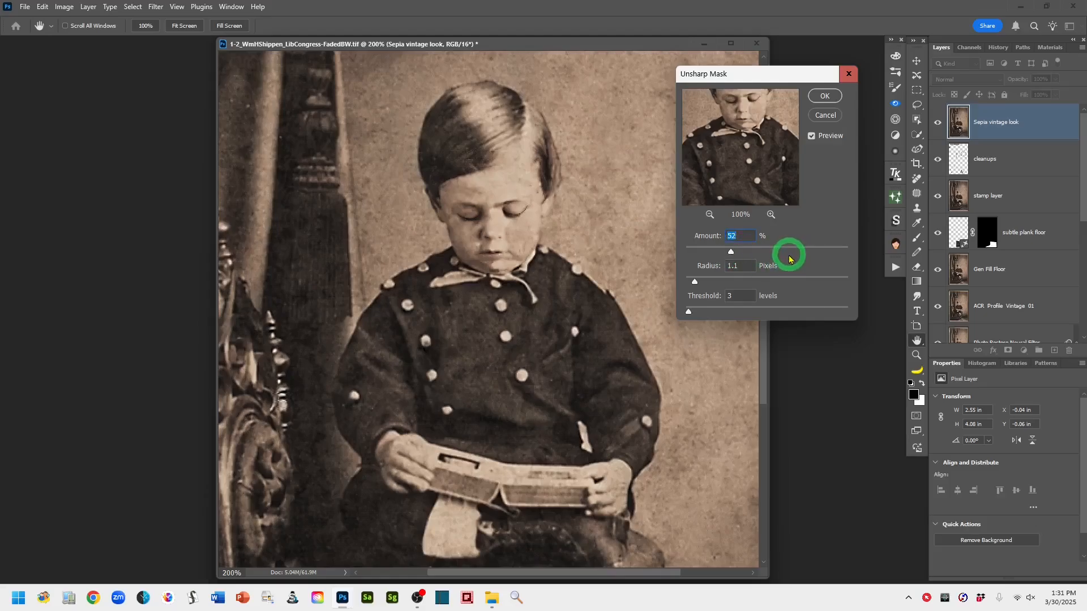
pyautogui.click(824, 97)
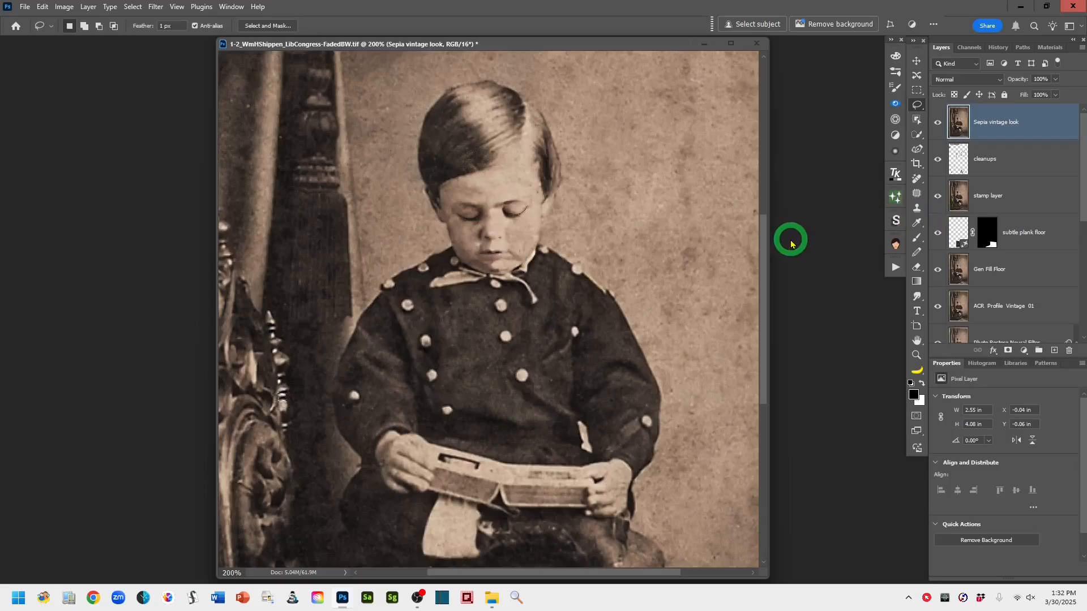
# Toggle the original bottom layer on and off to compare it with the restored sepia image at full view
pyautogui.hotkey('ctrl', '-')
pyautogui.hotkey('ctrl', '-')
pyautogui.hotkey('ctrl', '-')
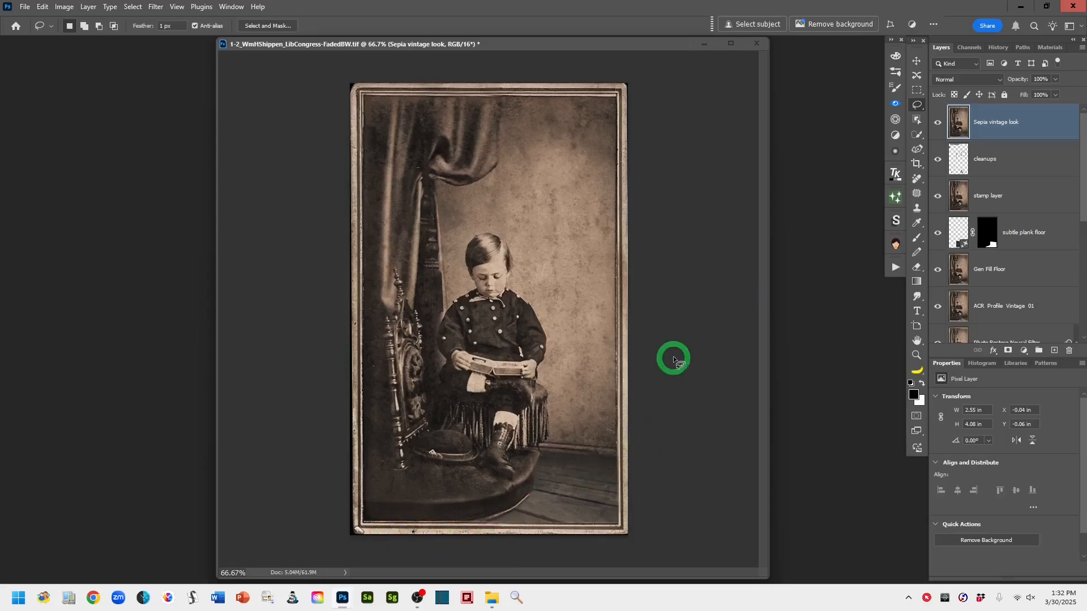
pyautogui.moveTo(1083, 211); pyautogui.dragTo(1067, 327)
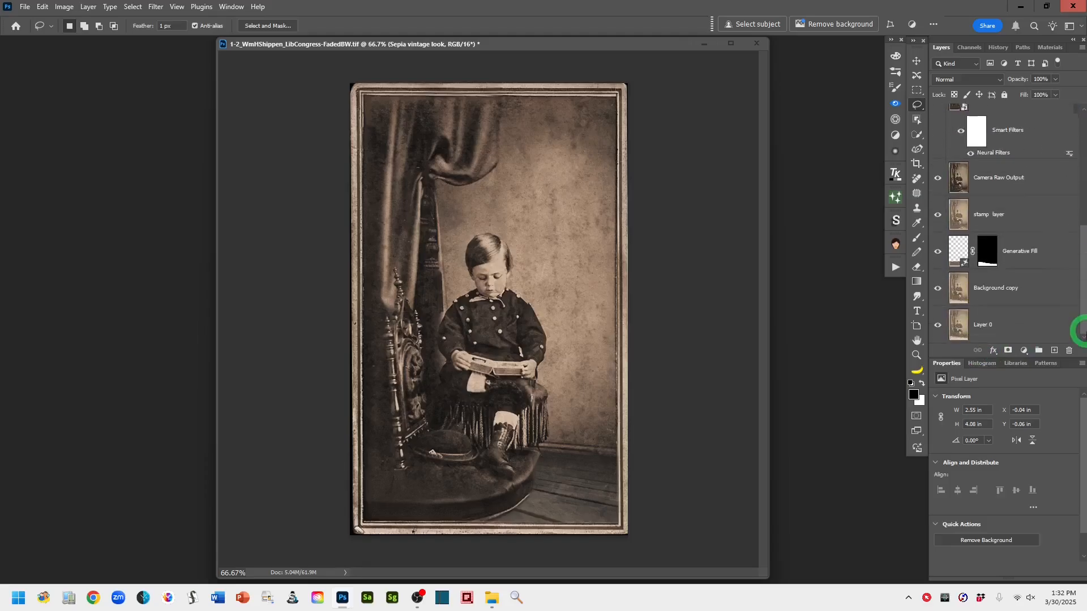
pyautogui.keyDown('alt'); pyautogui.click(937, 326); pyautogui.keyUp('alt')
pyautogui.keyDown('alt'); pyautogui.click(938, 327); pyautogui.keyUp('alt')
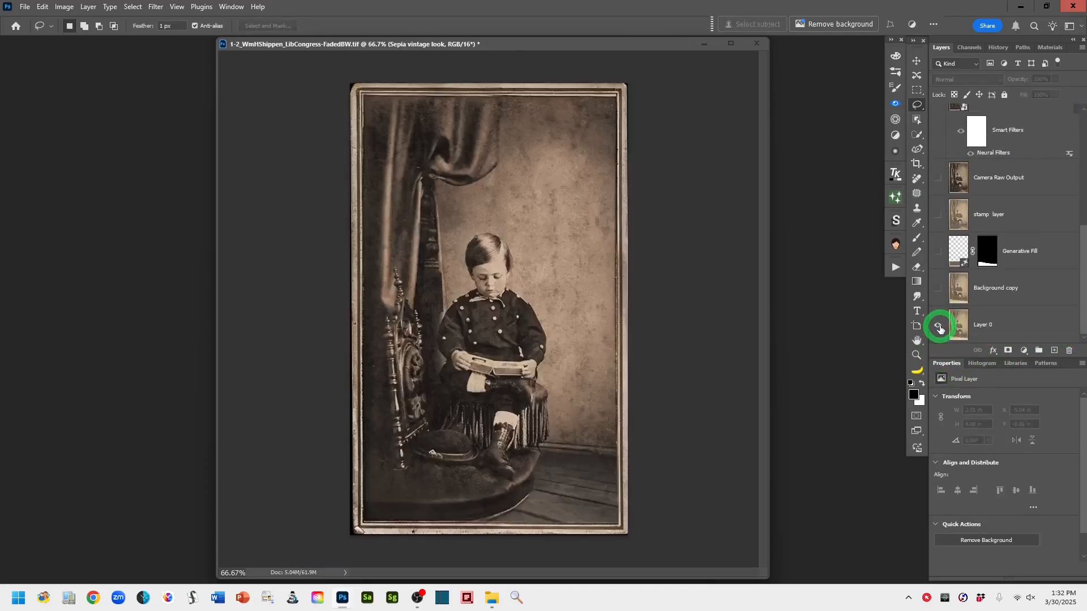
pyautogui.keyDown('alt'); pyautogui.click(937, 326); pyautogui.keyUp('alt')
pyautogui.keyDown('alt'); pyautogui.click(938, 326); pyautogui.keyUp('alt')
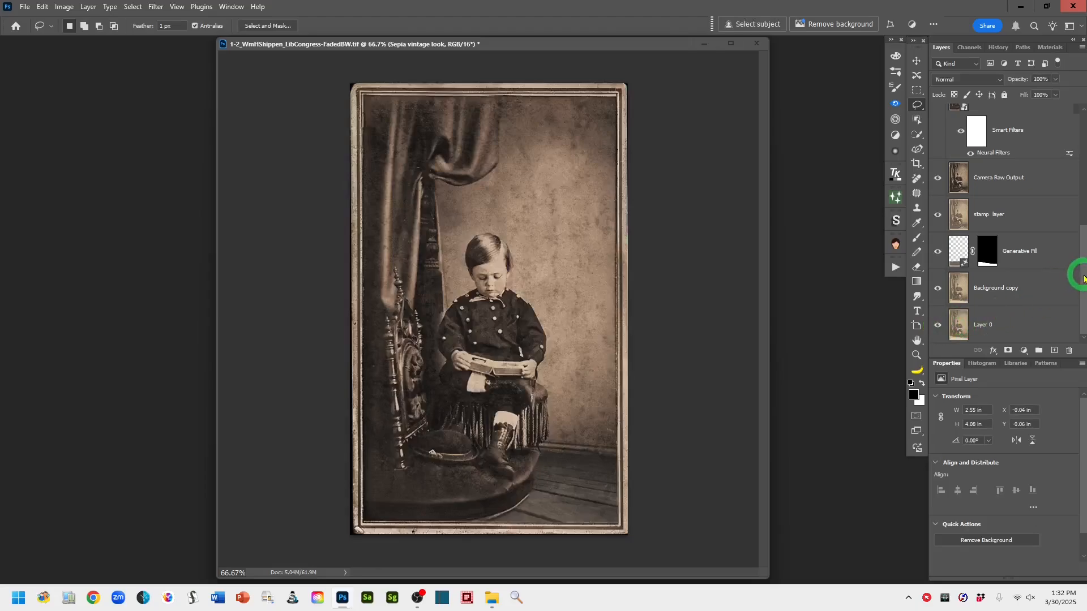
pyautogui.moveTo(1083, 278); pyautogui.dragTo(1070, 107)
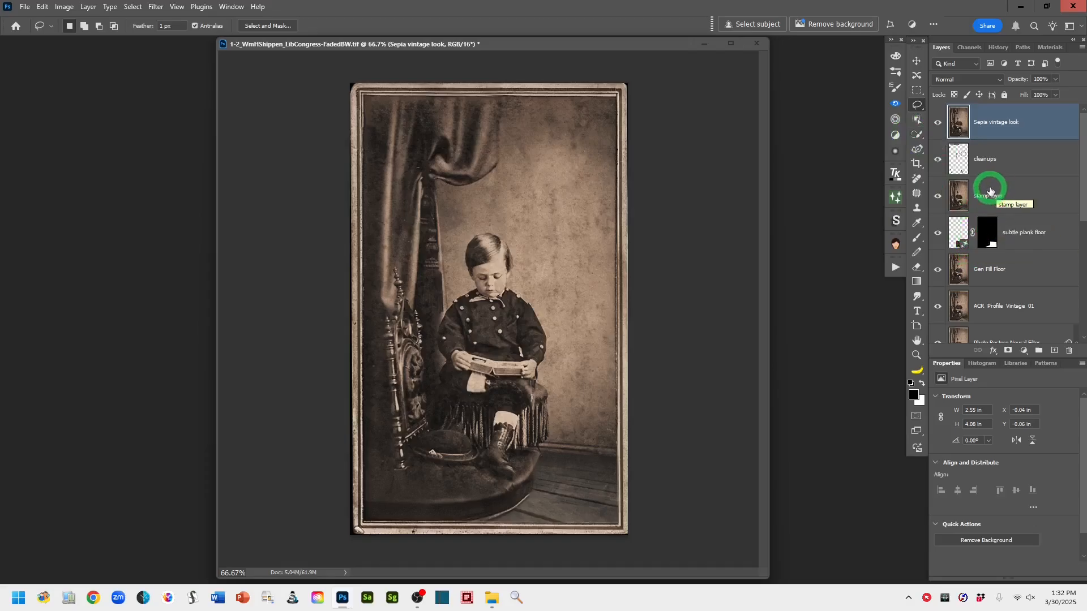
# Add a black-to-white Gradient Map adjustment layer, setting the white stop to 93% and the midpoint to 39%
pyautogui.click(1024, 351)
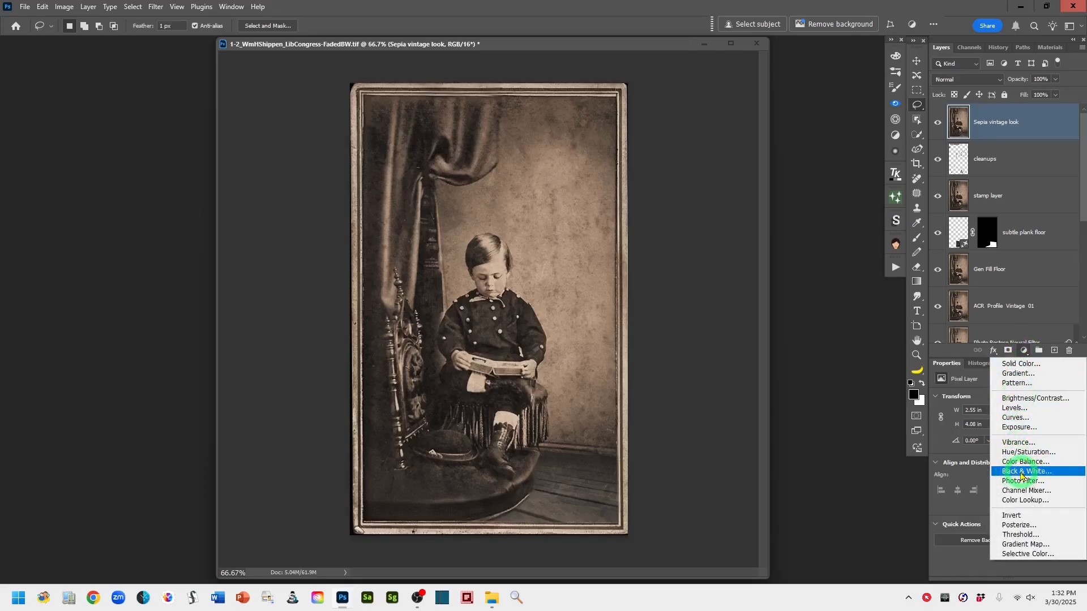
pyautogui.click(1057, 545)
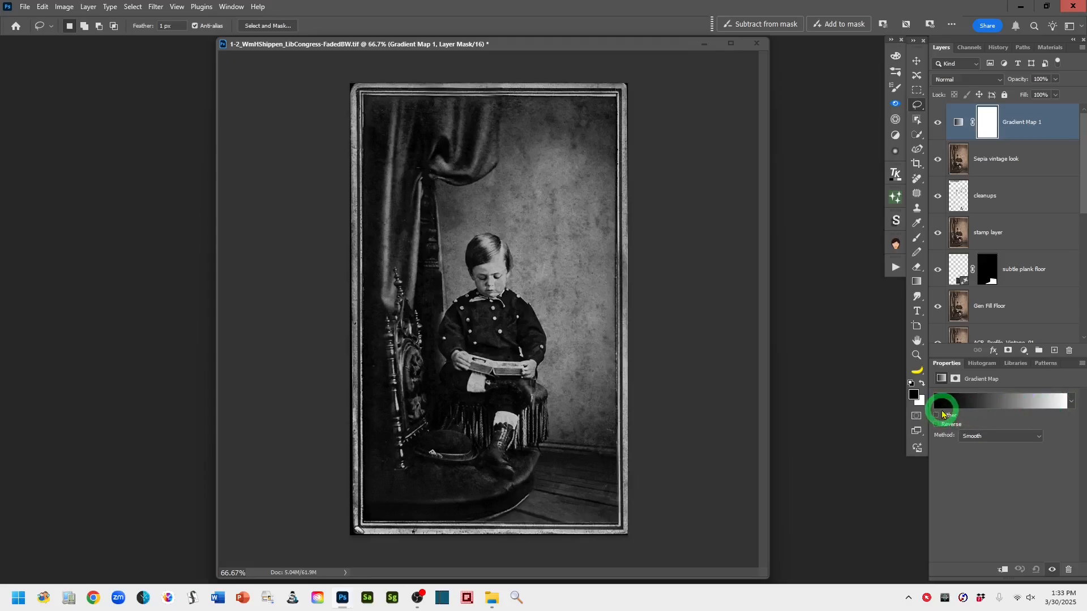
pyautogui.click(1025, 403)
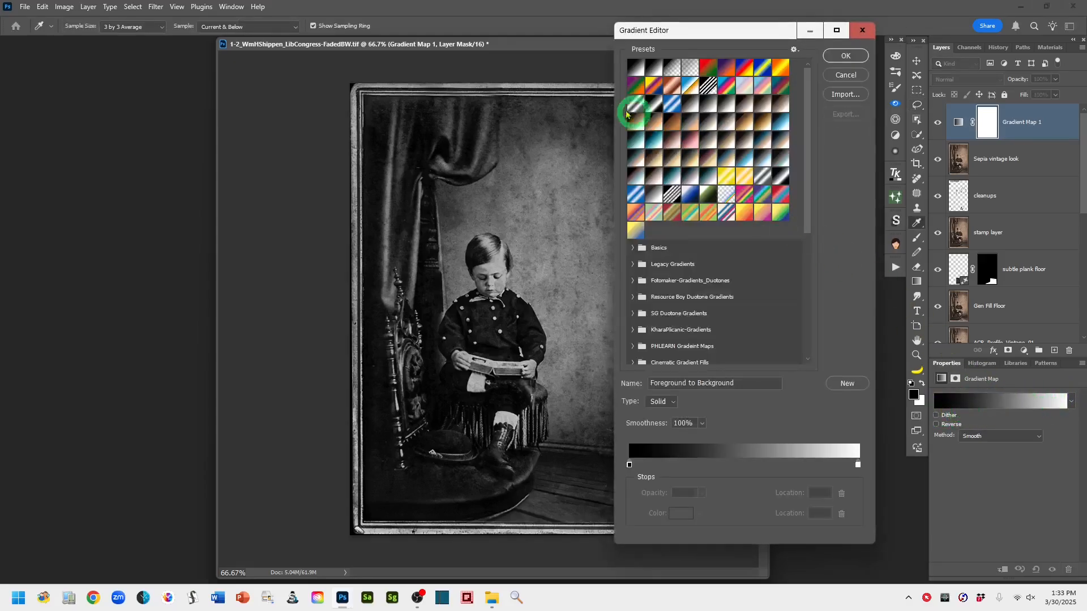
pyautogui.moveTo(559, 51); pyautogui.dragTo(502, 48)
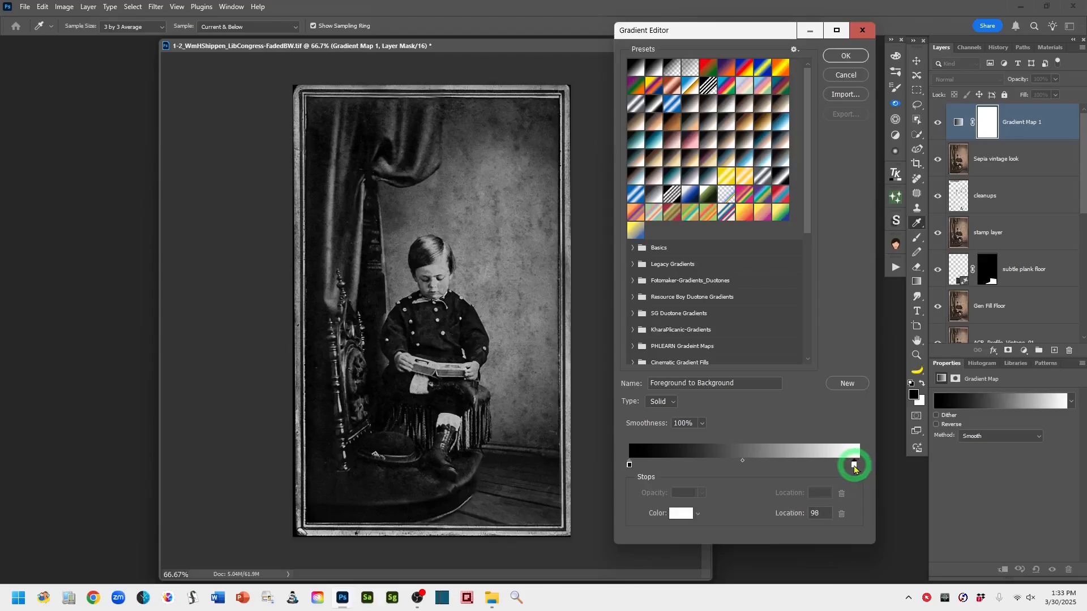
pyautogui.moveTo(854, 467); pyautogui.dragTo(847, 468)
pyautogui.moveTo(835, 465); pyautogui.dragTo(839, 466)
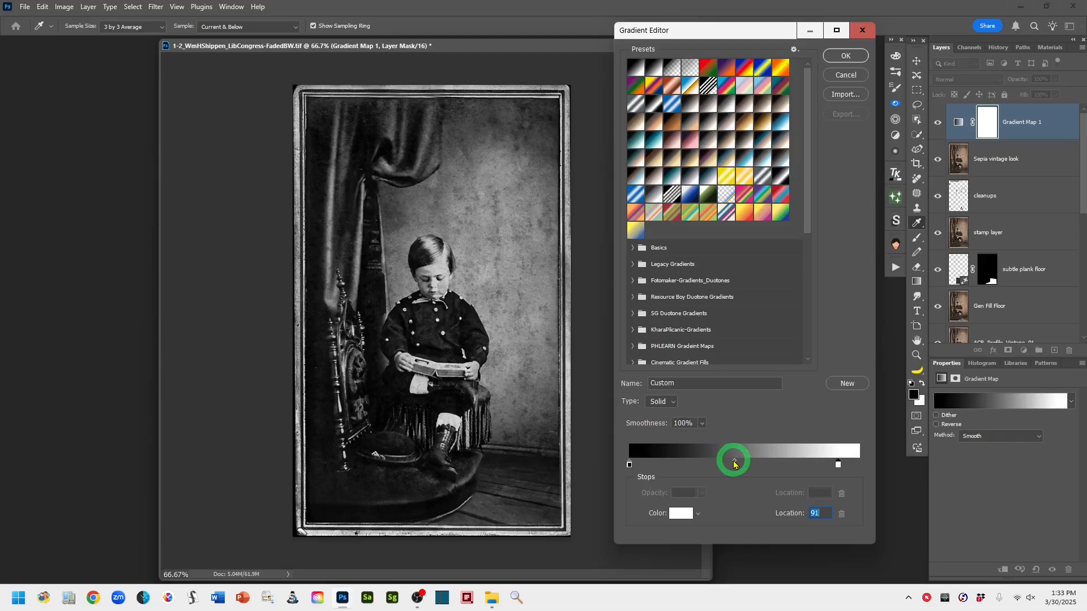
pyautogui.moveTo(734, 464); pyautogui.dragTo(718, 463)
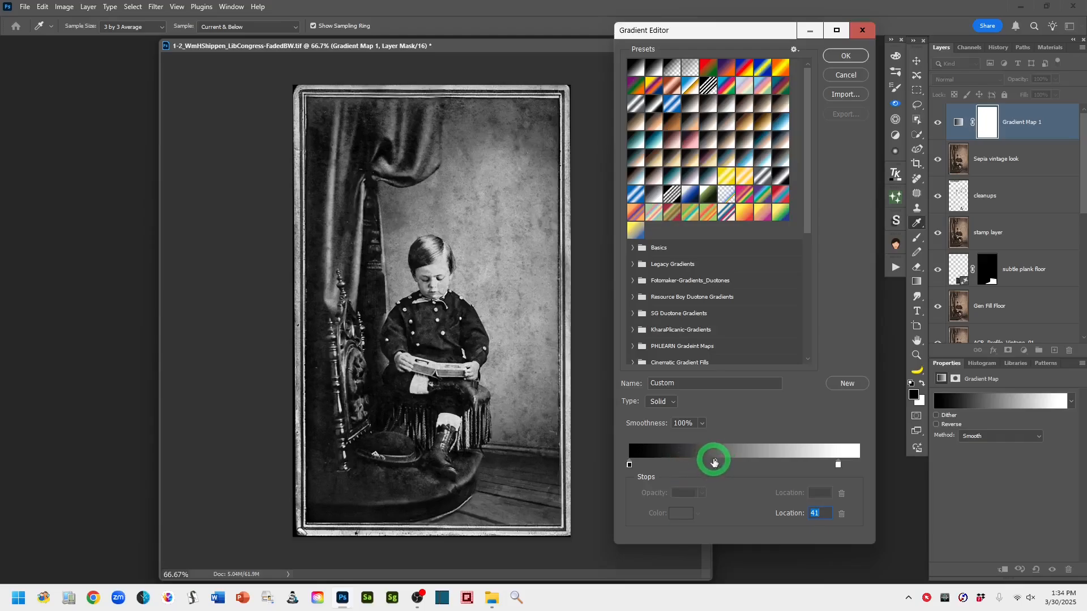
pyautogui.moveTo(716, 463); pyautogui.dragTo(713, 464)
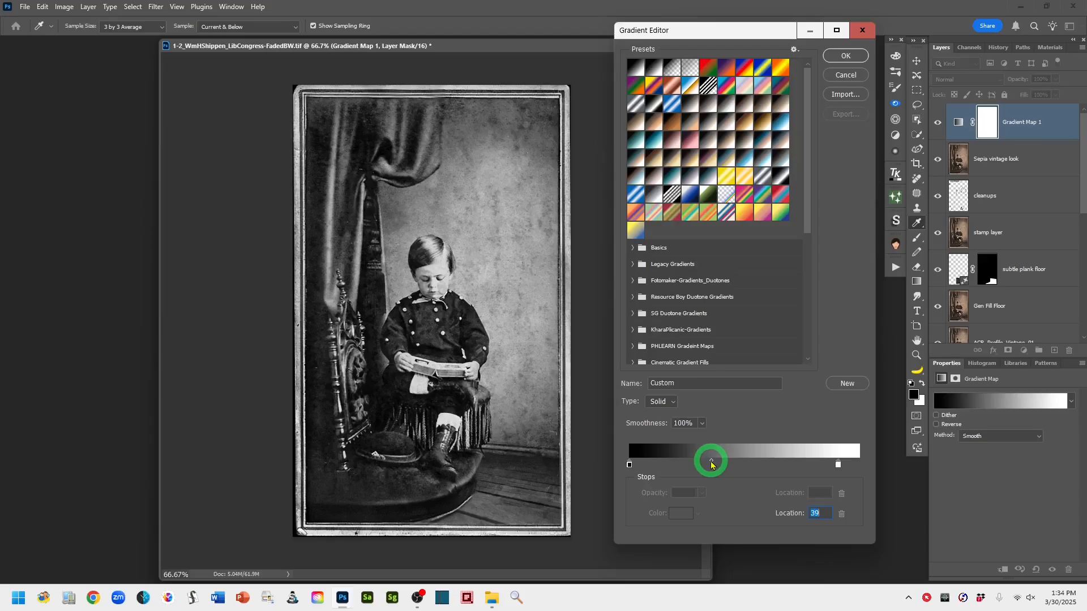
pyautogui.click(839, 465)
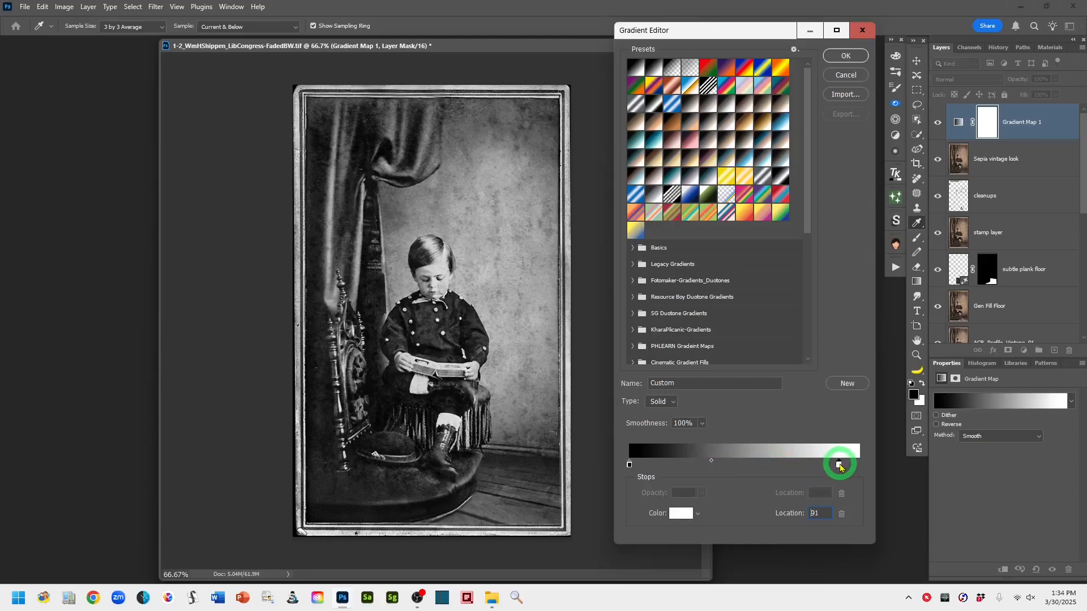
pyautogui.moveTo(839, 465); pyautogui.dragTo(842, 468)
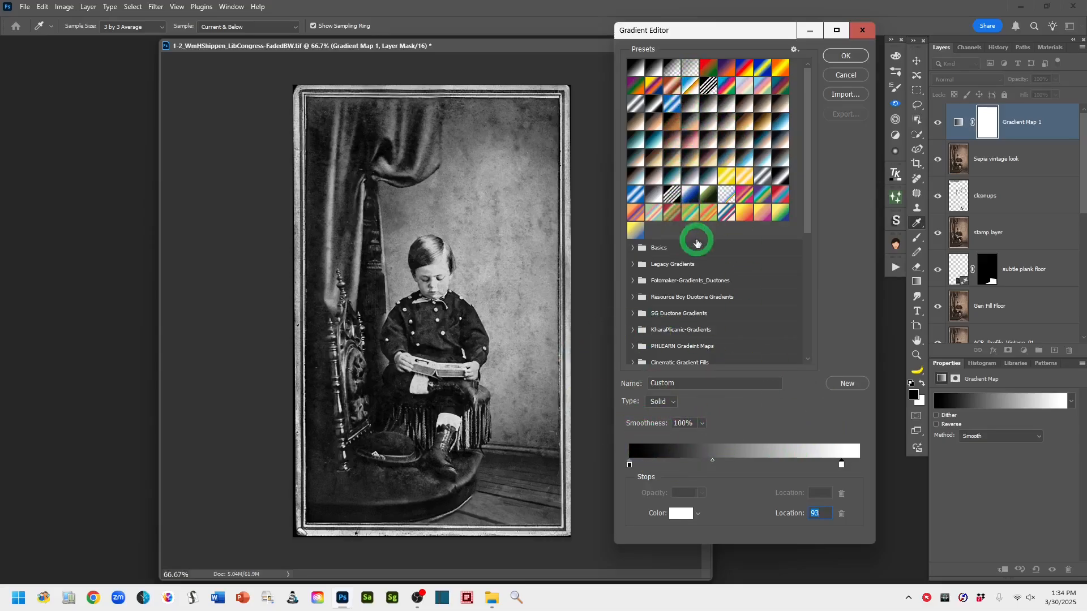
pyautogui.click(851, 57)
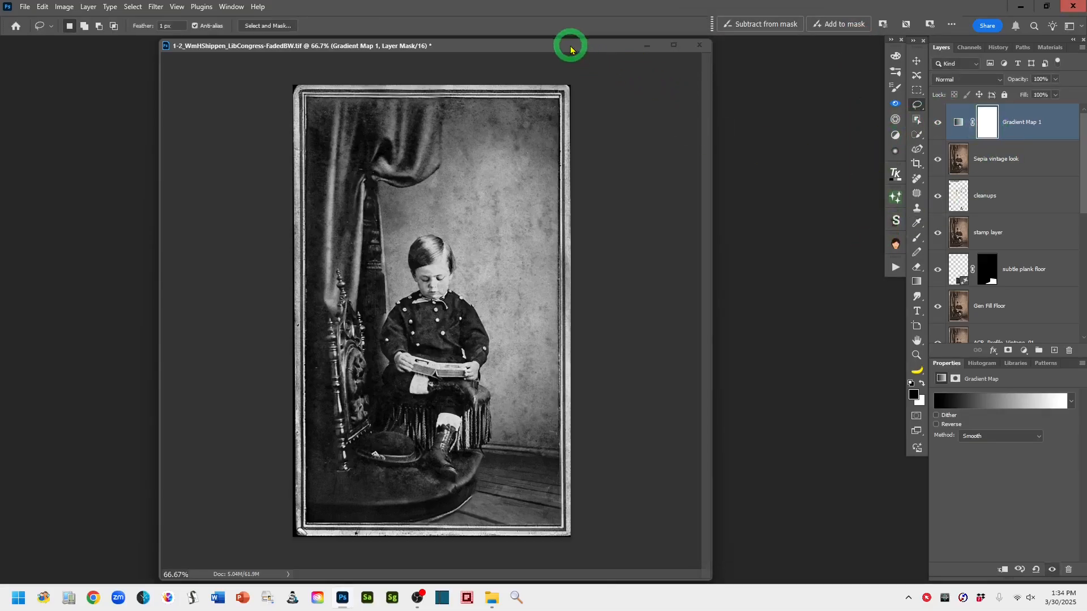
# Rename the Gradient Map layer "BW from Grad Map"
pyautogui.moveTo(585, 50); pyautogui.dragTo(643, 41)
pyautogui.doubleClick(1011, 123)
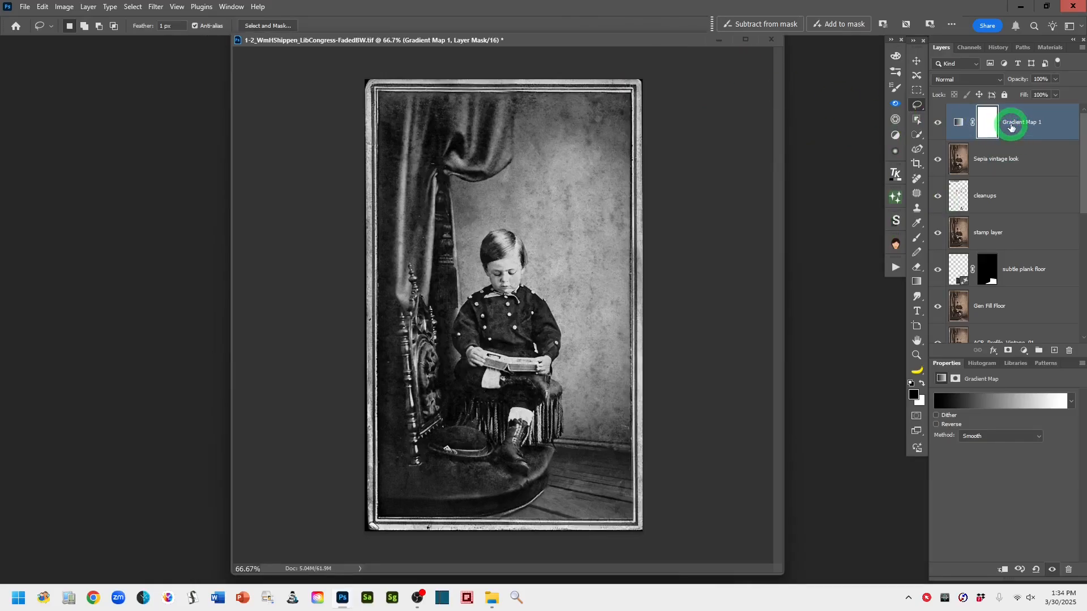
pyautogui.click(998, 202)
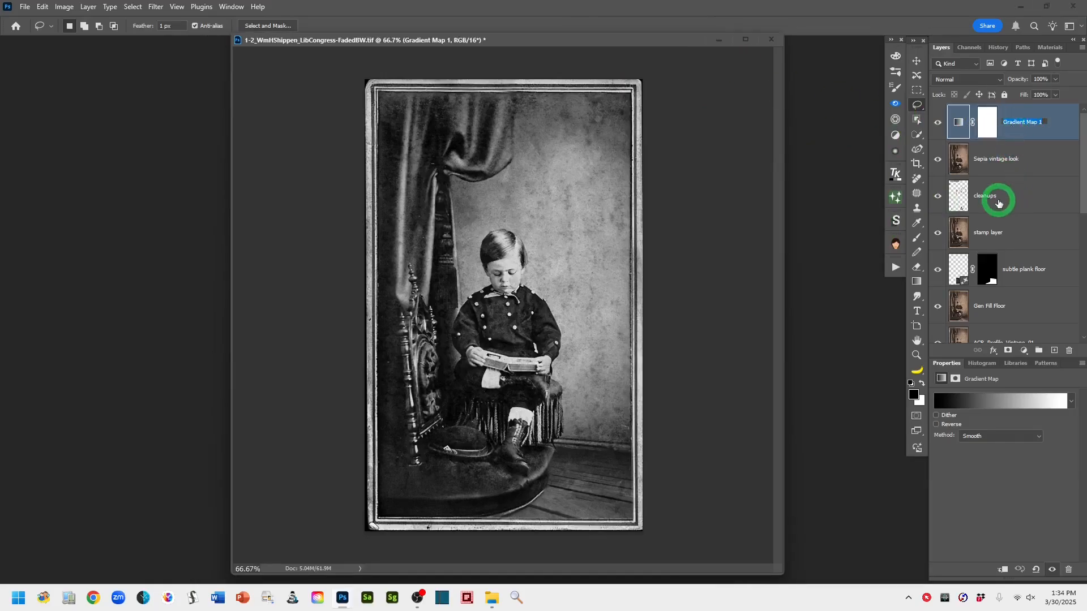
pyautogui.write('BW from Grad Map')
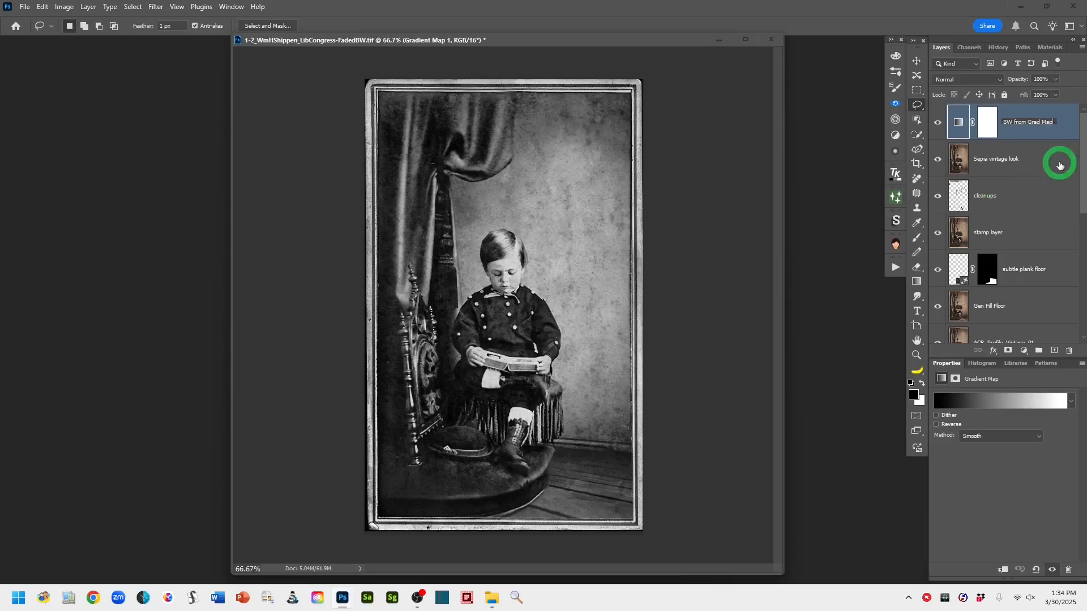
pyautogui.click(1050, 127)
pyautogui.click(958, 124)
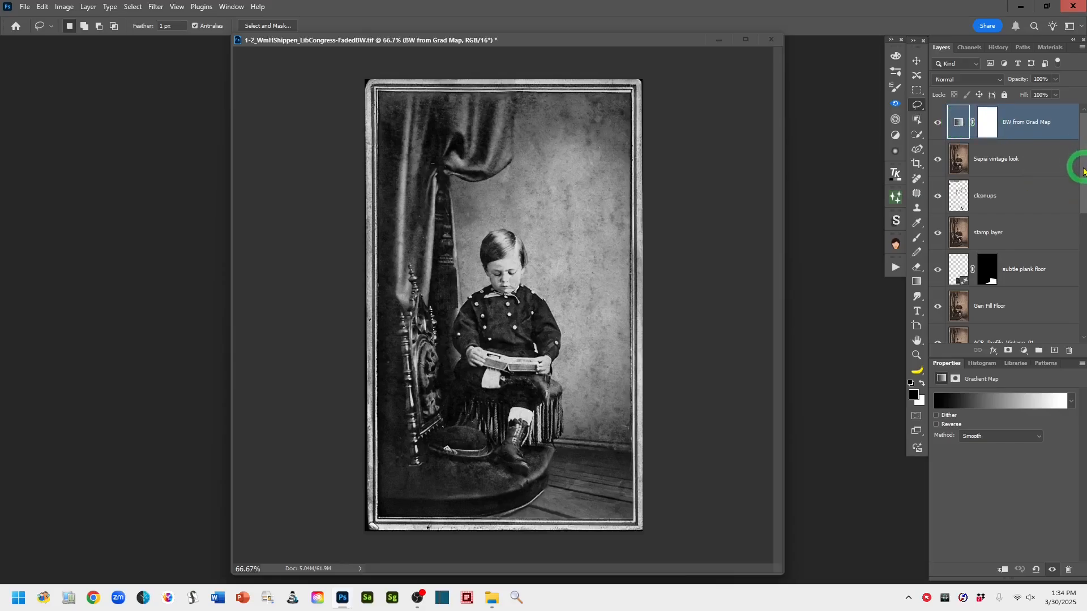
# Toggle the original bottom layer's visibility to compare the faded original with the black-and-white version
pyautogui.moveTo(1080, 165); pyautogui.dragTo(1082, 315)
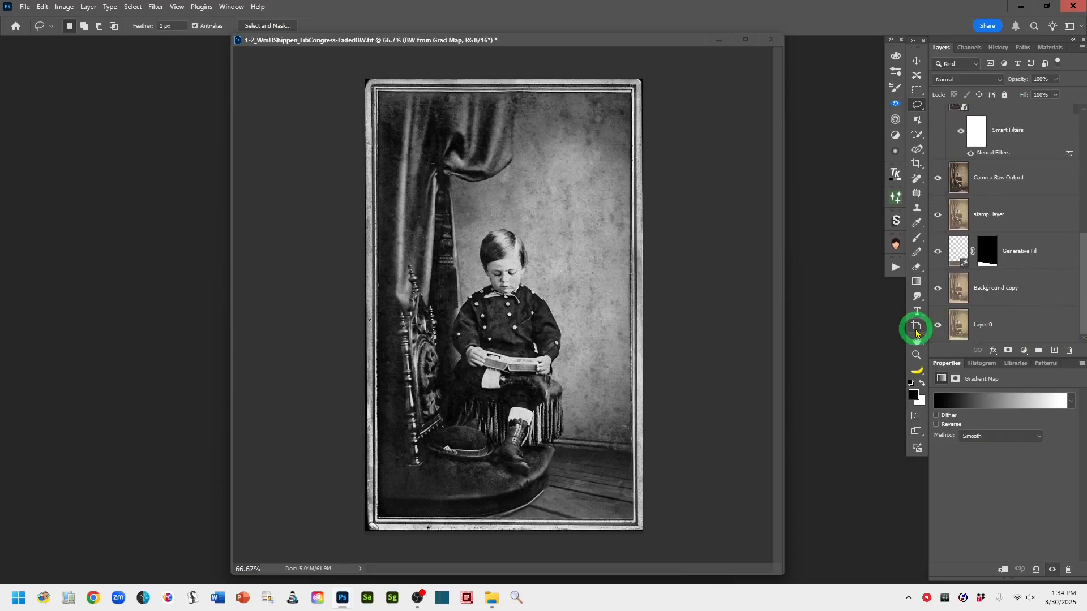
pyautogui.keyDown('alt'); pyautogui.click(937, 326); pyautogui.keyUp('alt')
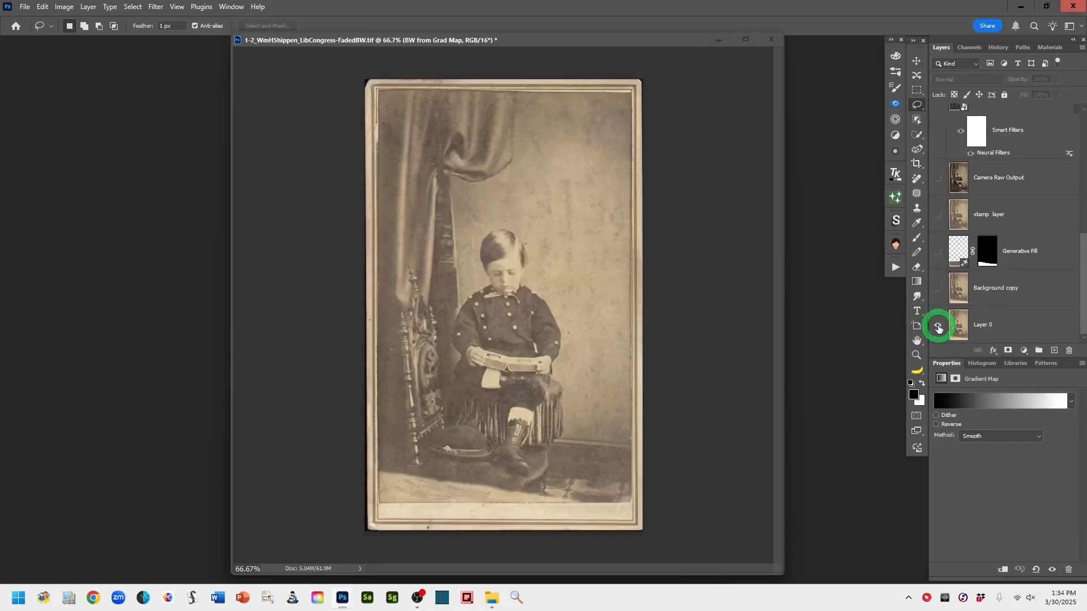
pyautogui.keyDown('alt'); pyautogui.click(938, 326); pyautogui.keyUp('alt')
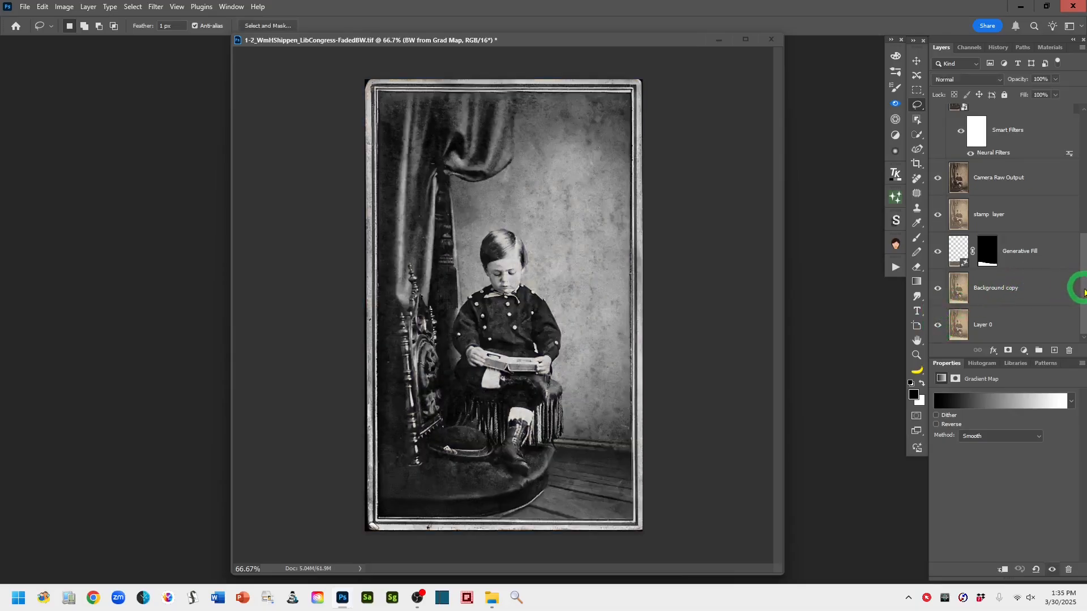
pyautogui.moveTo(1080, 283); pyautogui.dragTo(1081, 138)
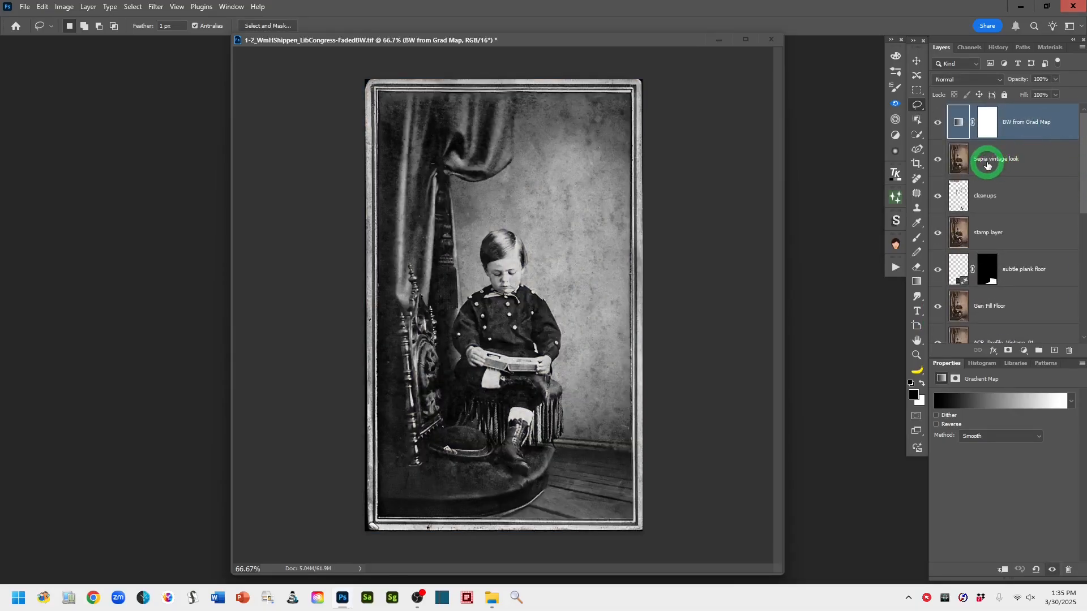
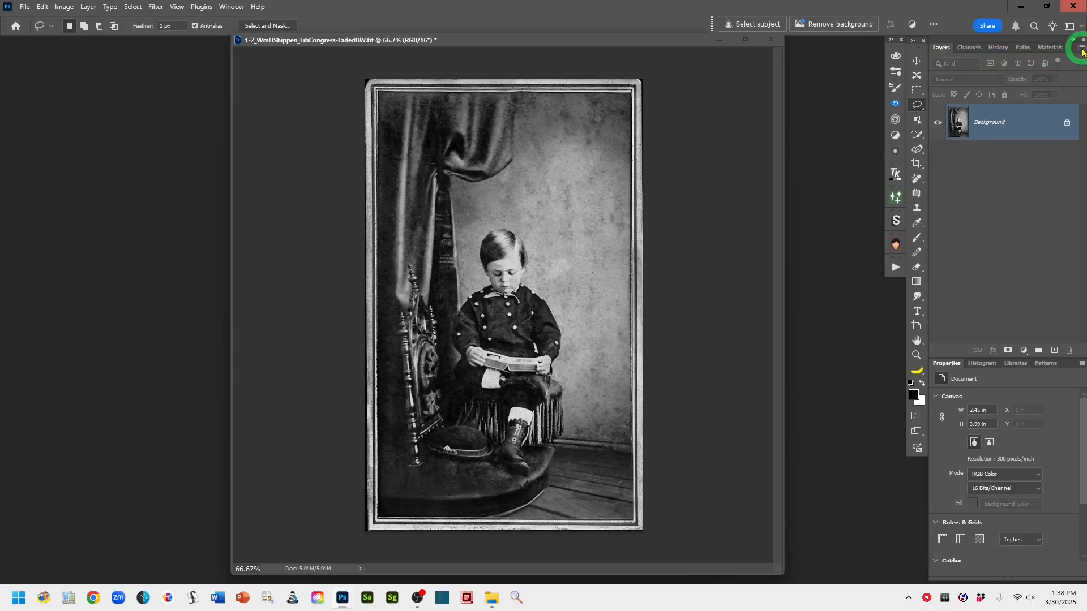
pyautogui.click(1082, 50)
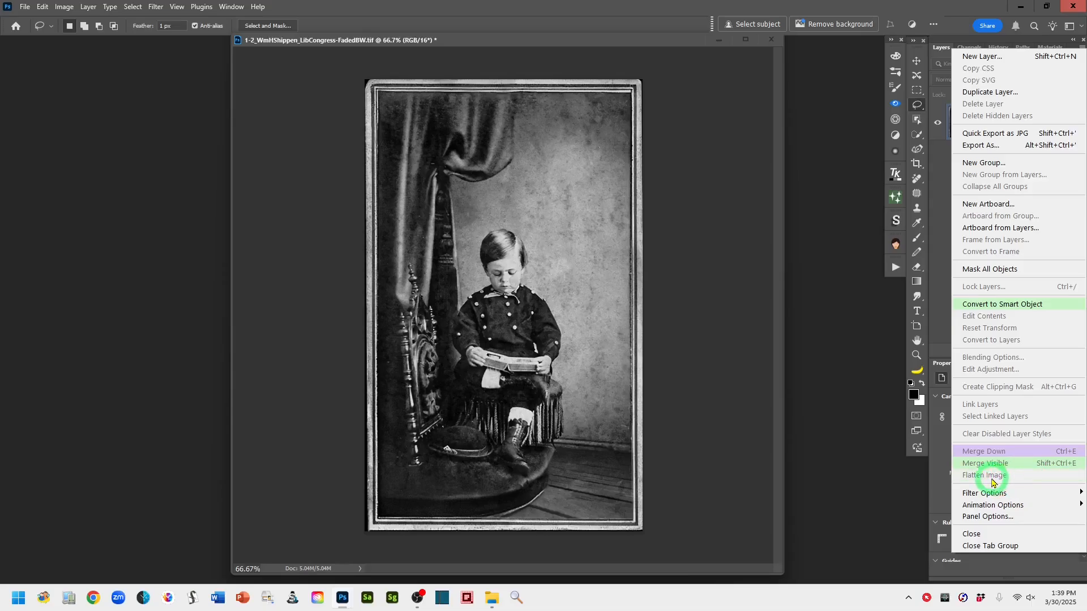
pyautogui.click(862, 328)
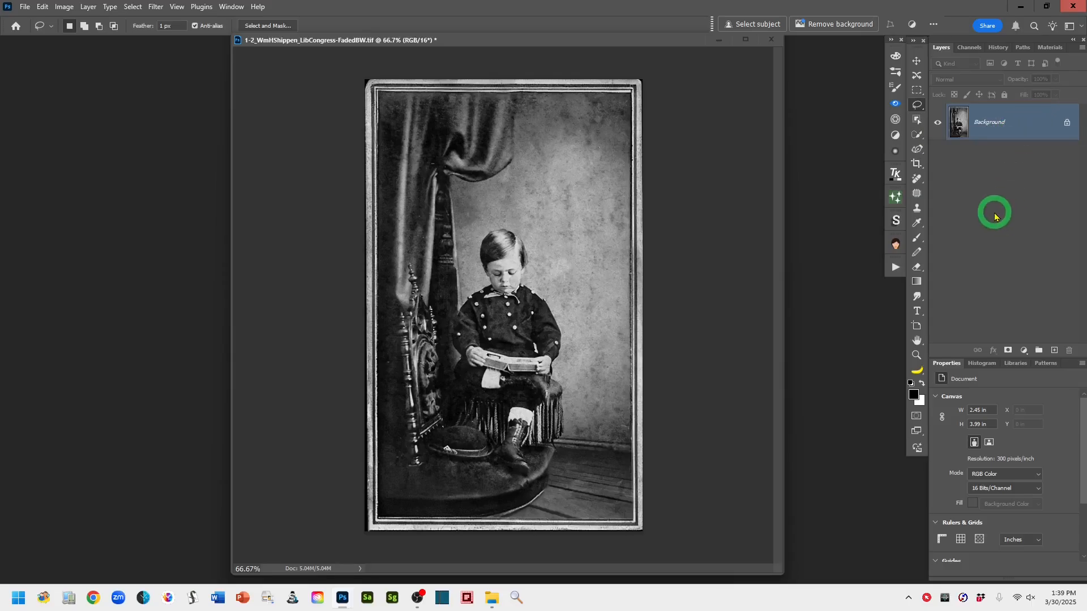
# Duplicate the background layer and rename the copy "Bkgrnd copy"
pyautogui.hotkey('ctrl', 'j')
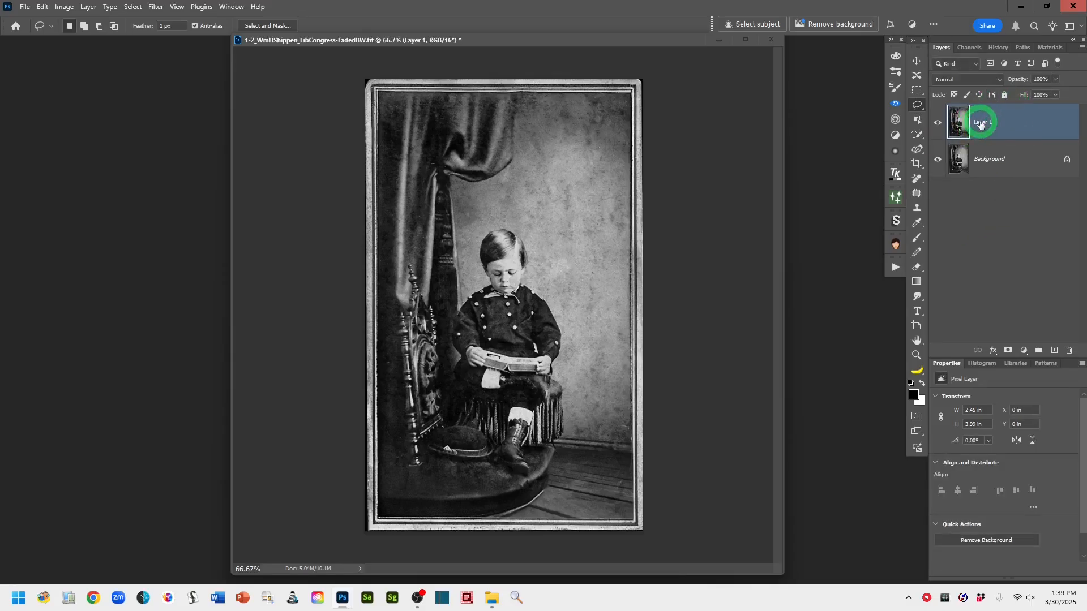
pyautogui.doubleClick(981, 123)
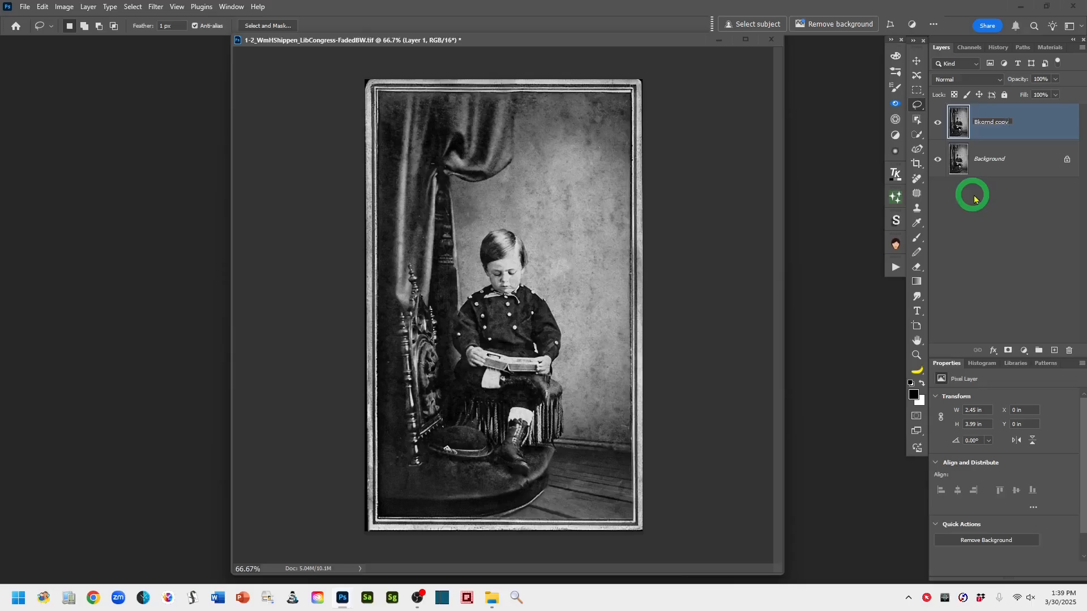
pyautogui.write('Bkgrnd copy')
pyautogui.click(1030, 198)
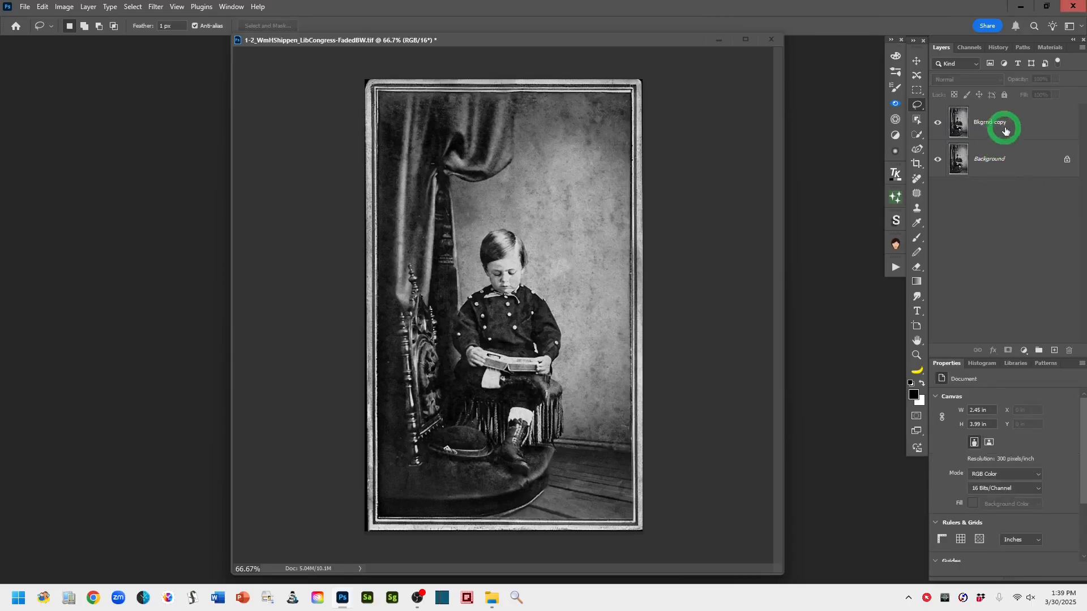
pyautogui.click(1005, 131)
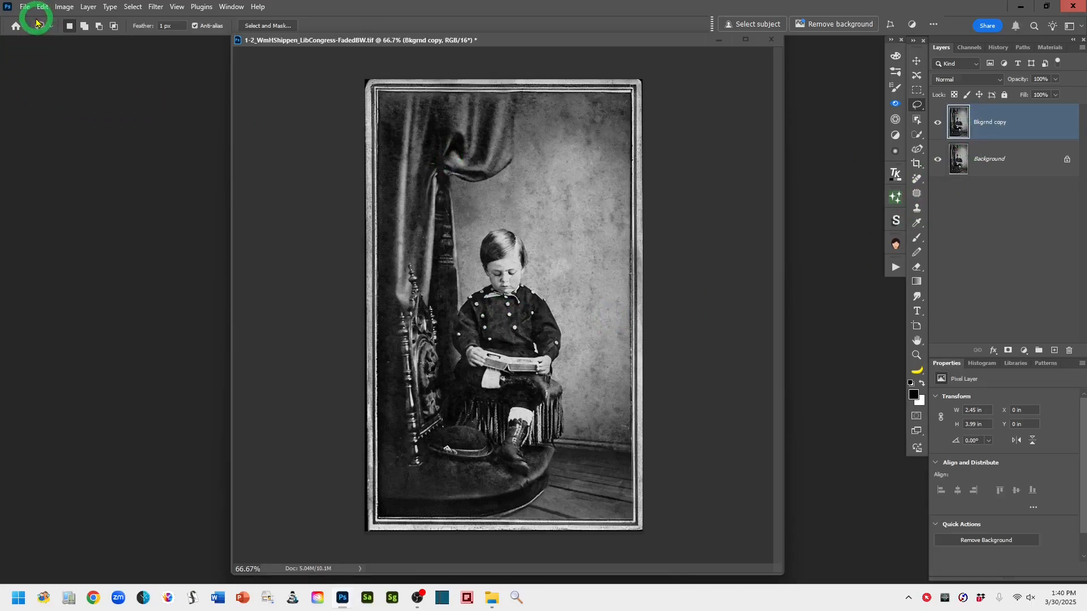
pyautogui.click(63, 8)
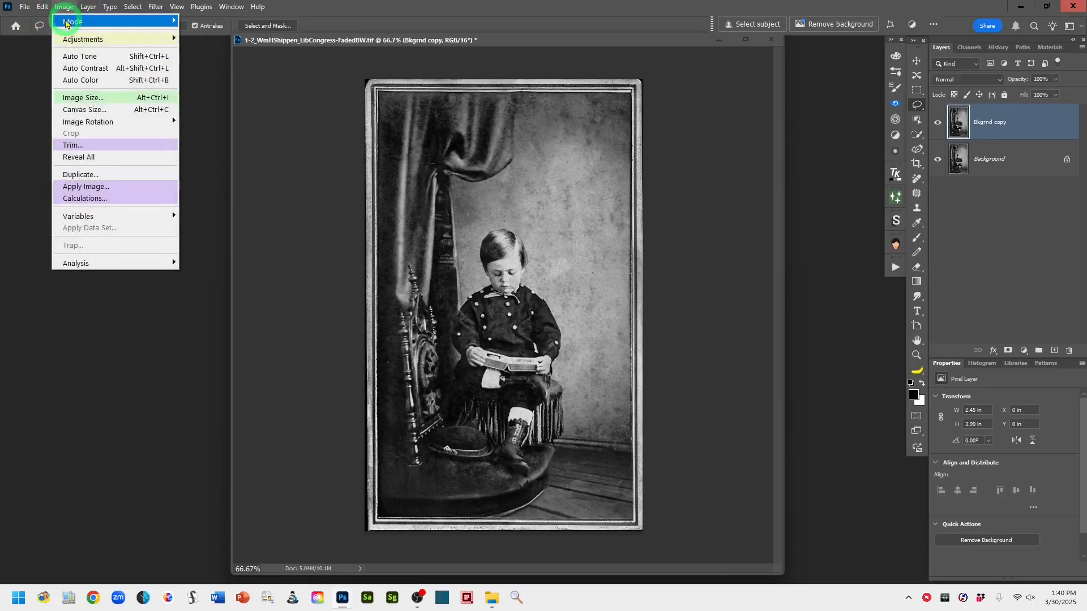
pyautogui.moveTo(68, 22)
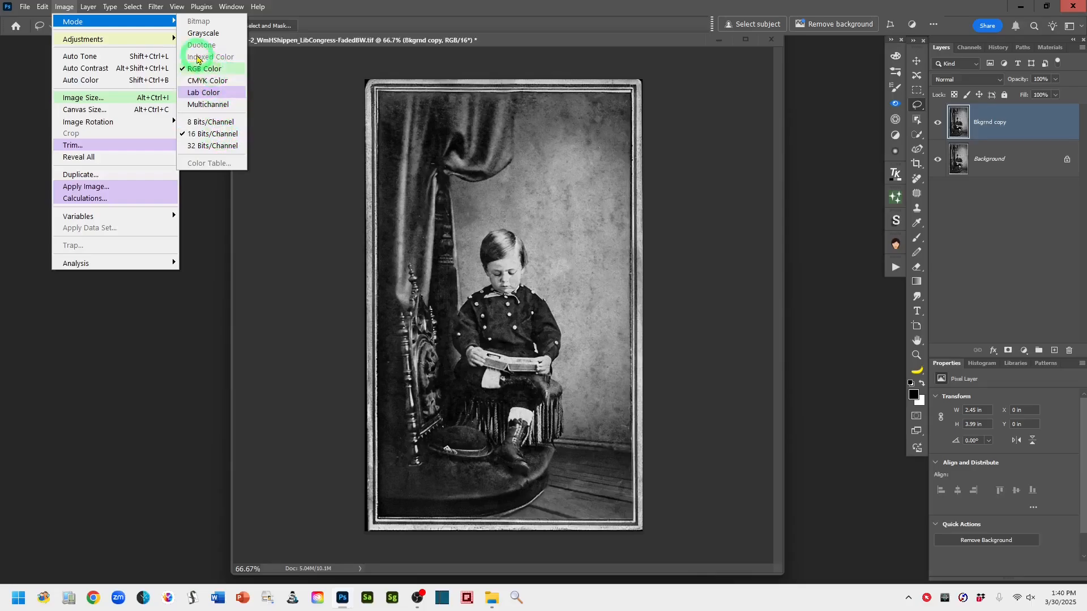
pyautogui.click(342, 11)
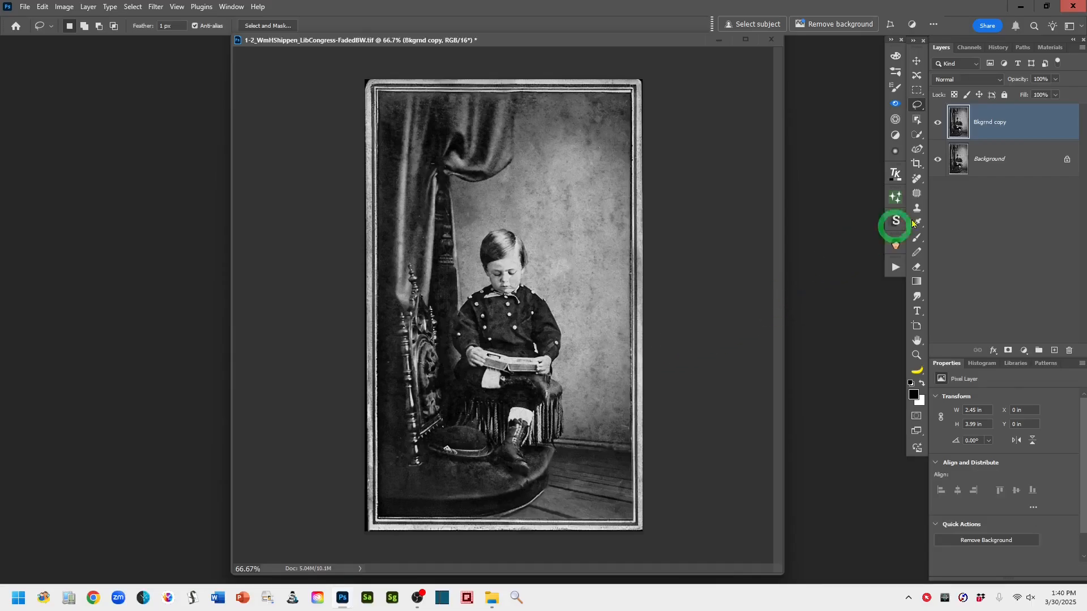
# Switch to the Spot Healing Brush and heal small specks on the wall behind the boy and near the chair
pyautogui.click(917, 180)
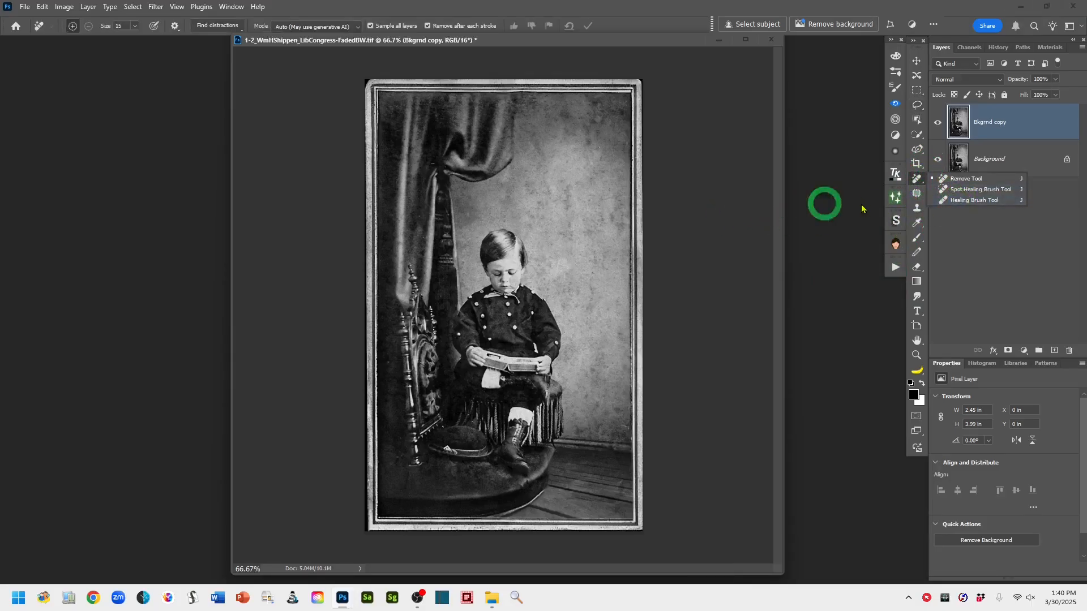
pyautogui.click(950, 183)
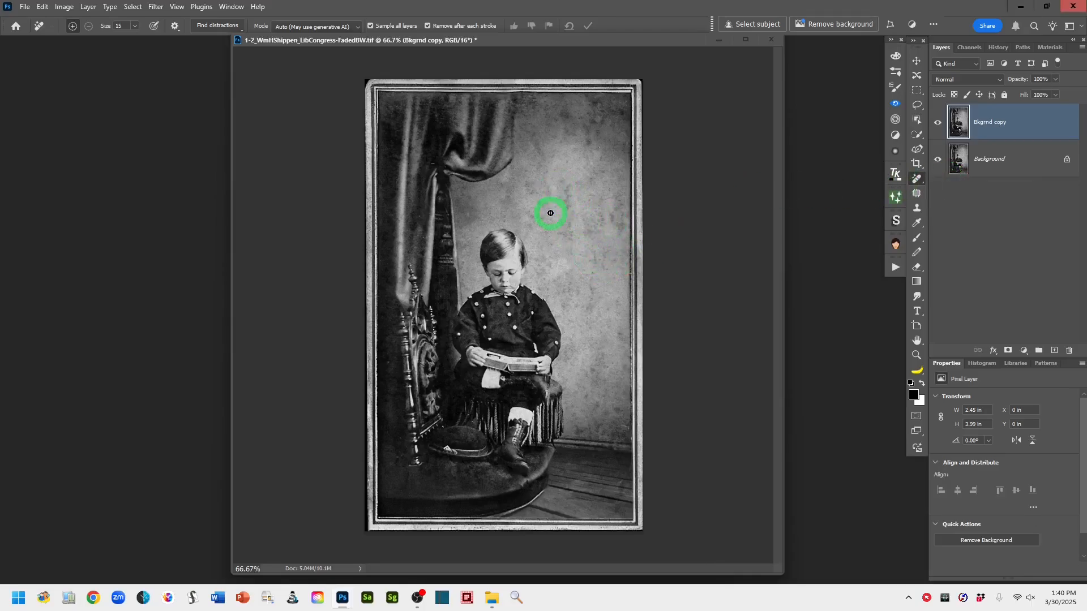
pyautogui.rightClick(916, 179)
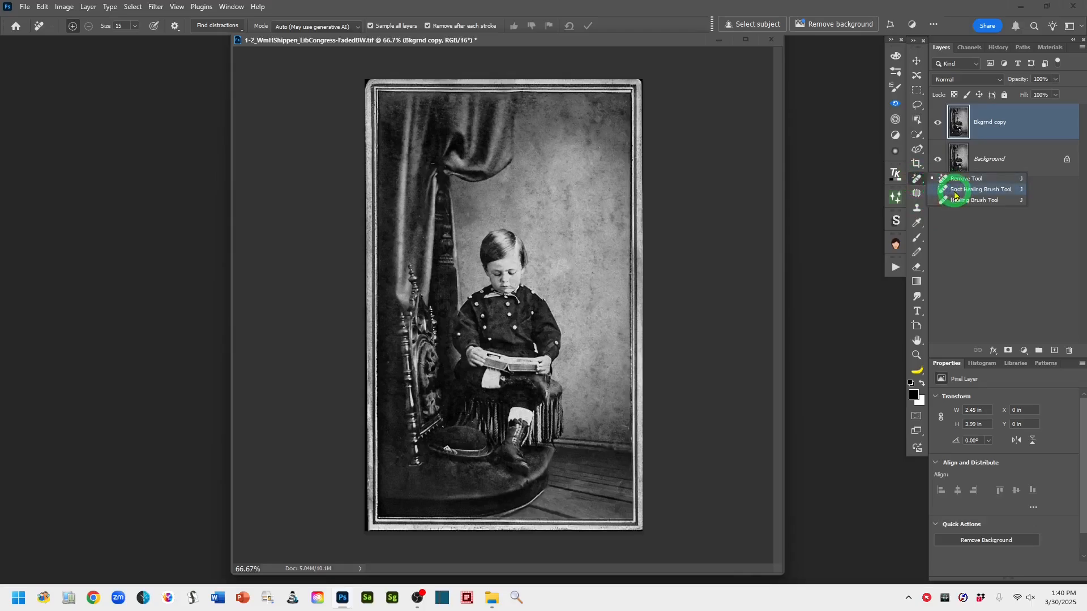
pyautogui.click(955, 190)
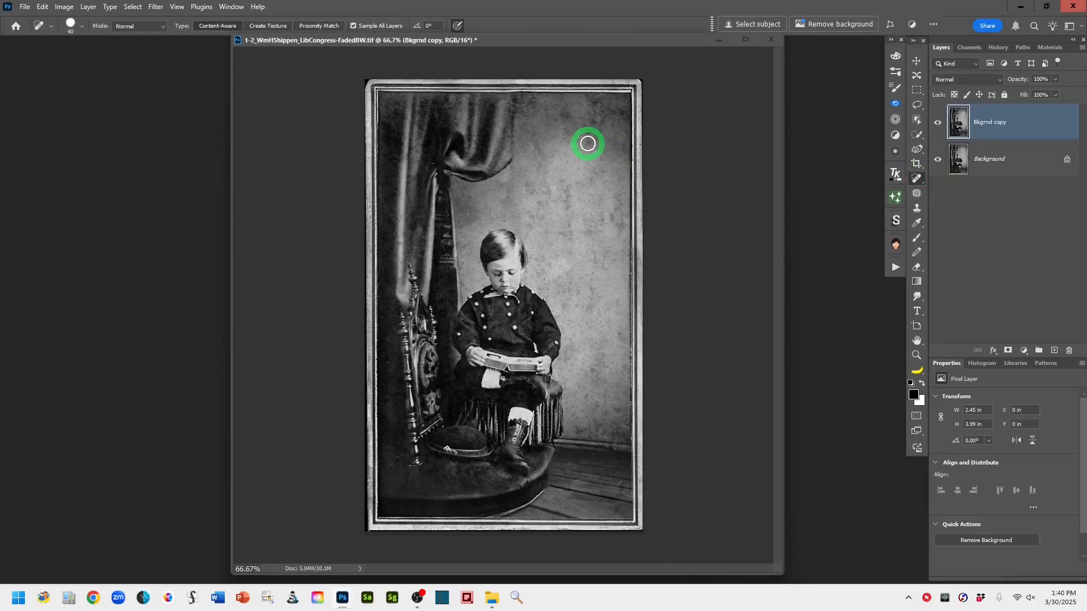
pyautogui.click(587, 141)
pyautogui.click(593, 165)
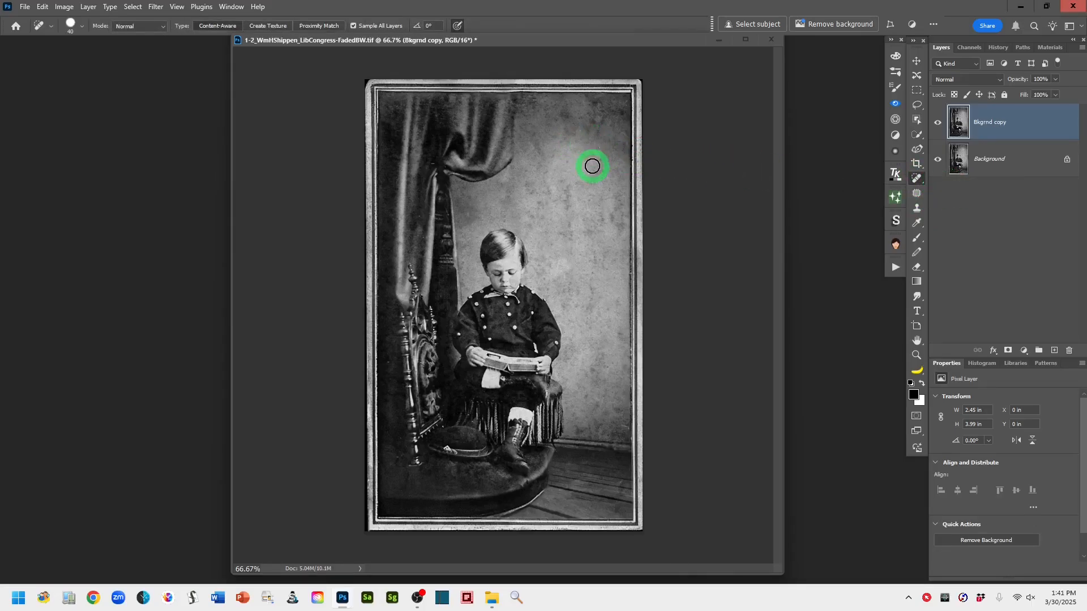
pyautogui.click(564, 114)
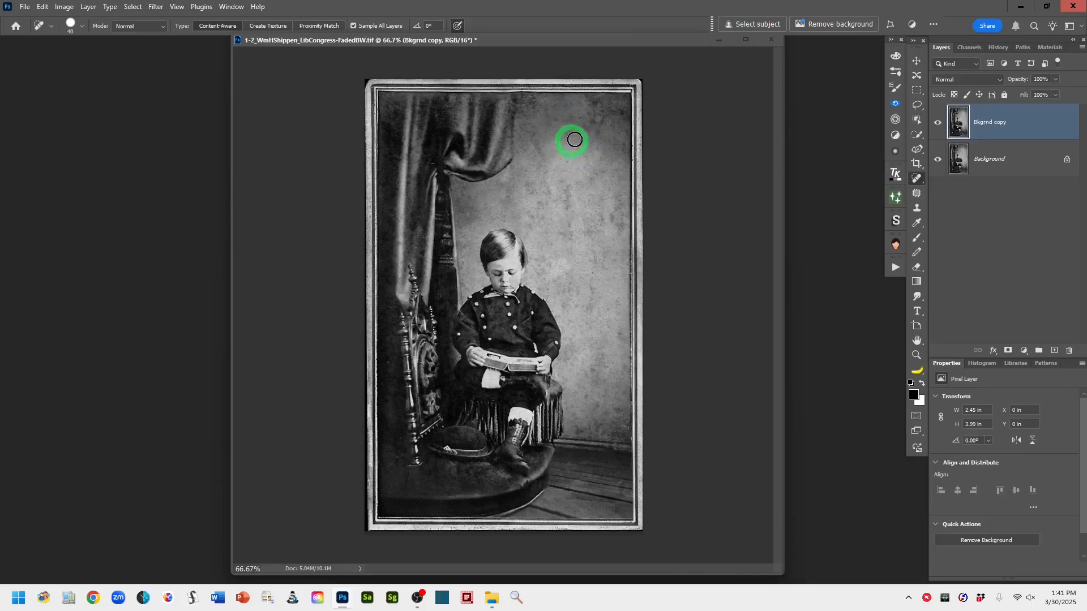
pyautogui.click(594, 124)
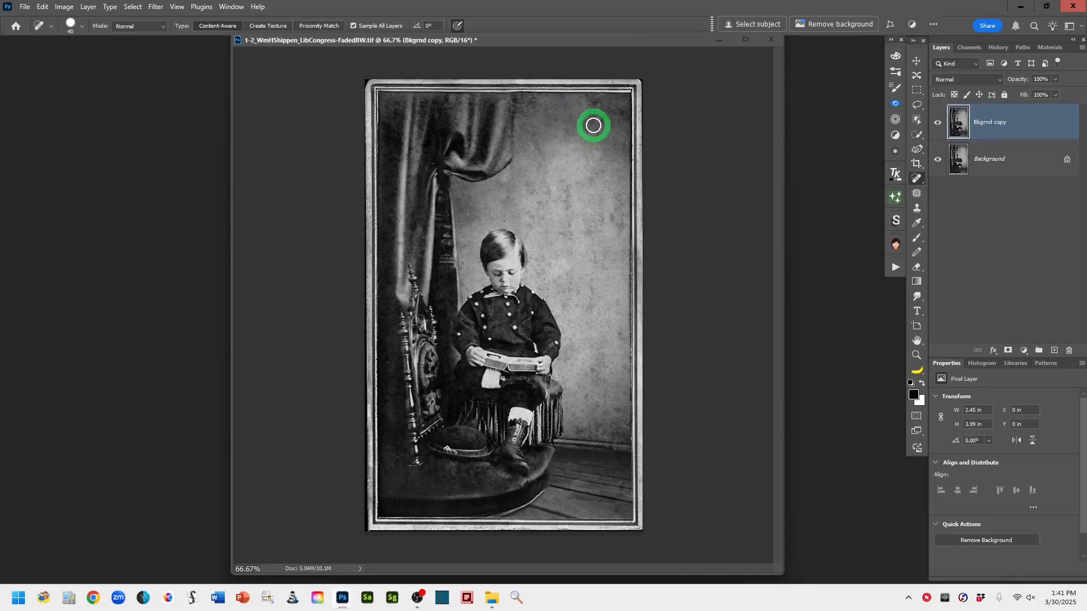
pyautogui.click(620, 332)
pyautogui.click(578, 428)
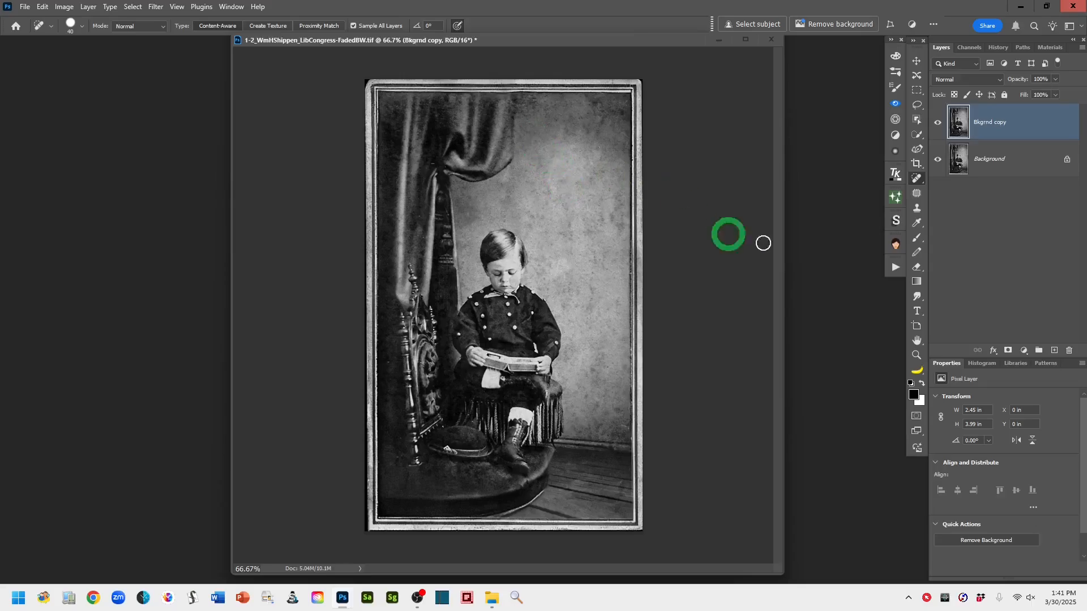
pyautogui.rightClick(917, 179)
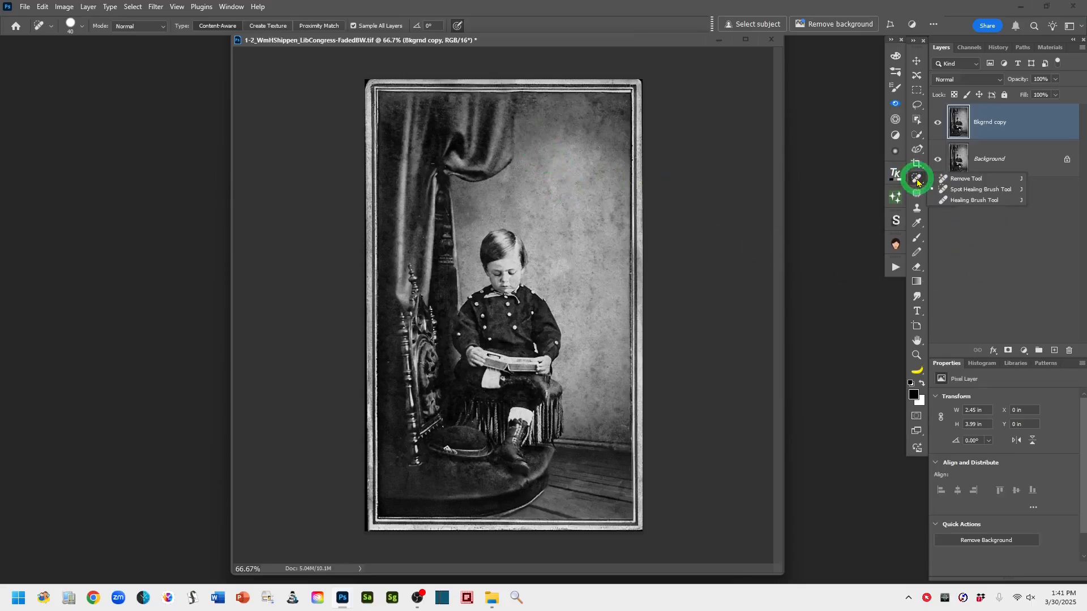
pyautogui.click(959, 178)
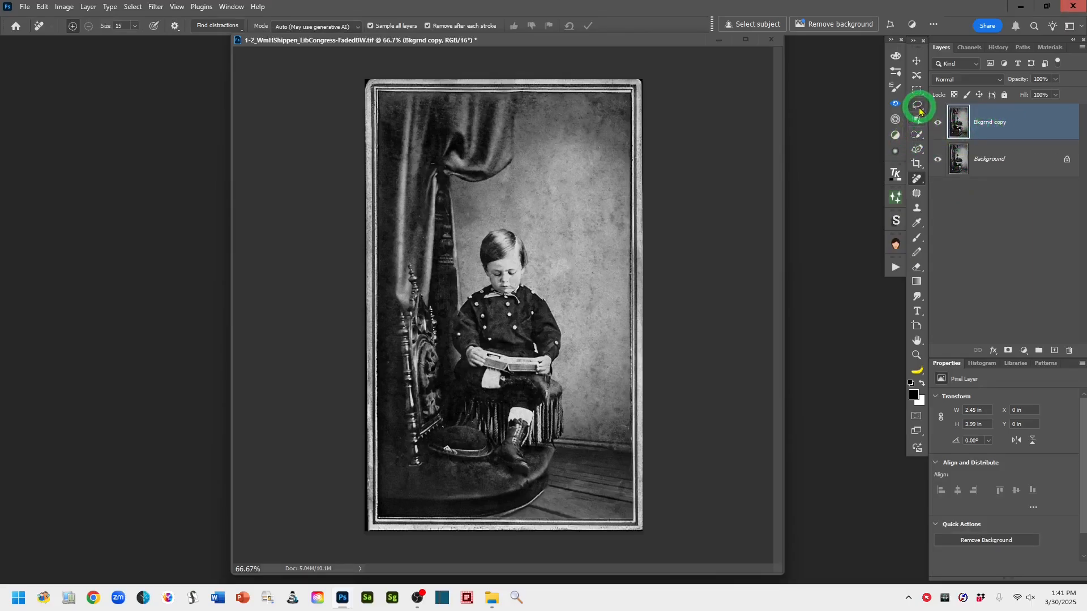
pyautogui.click(916, 106)
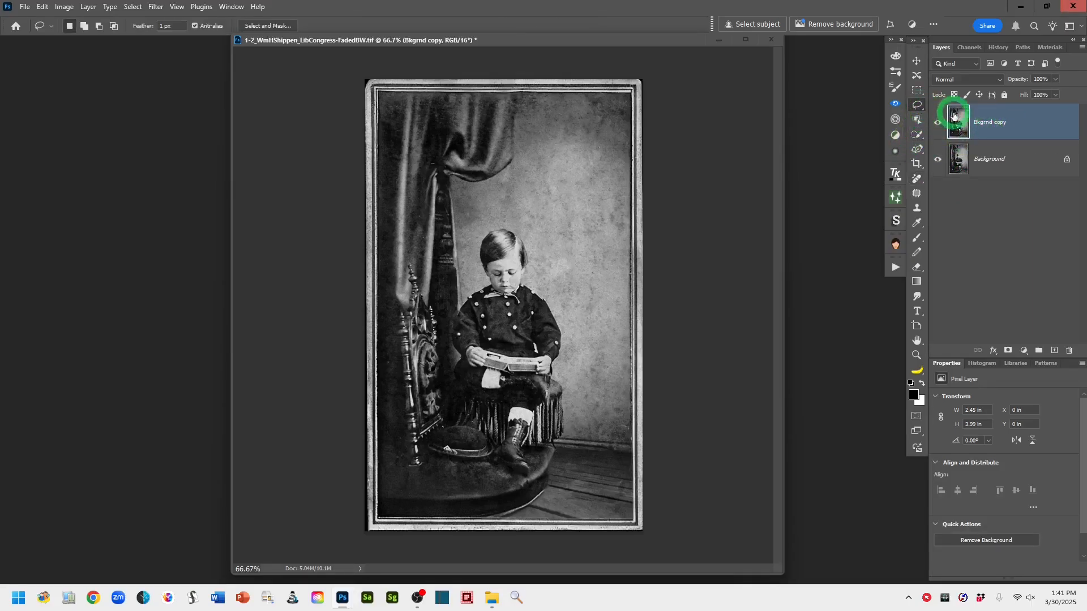
# Convert the Bkgrnd copy layer to a smart object
pyautogui.rightClick(1043, 124)
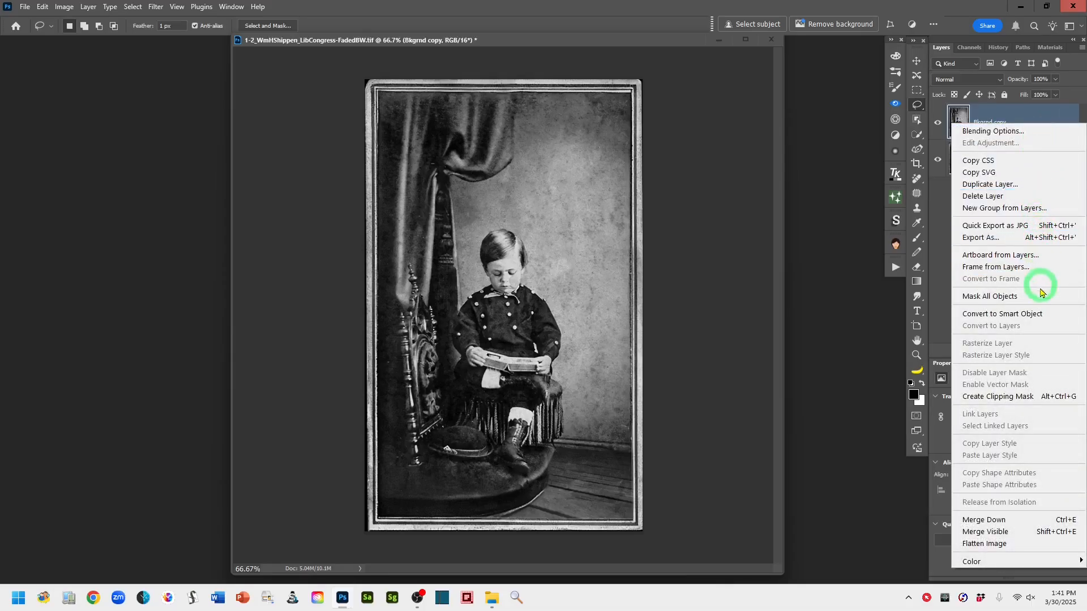
pyautogui.click(1040, 319)
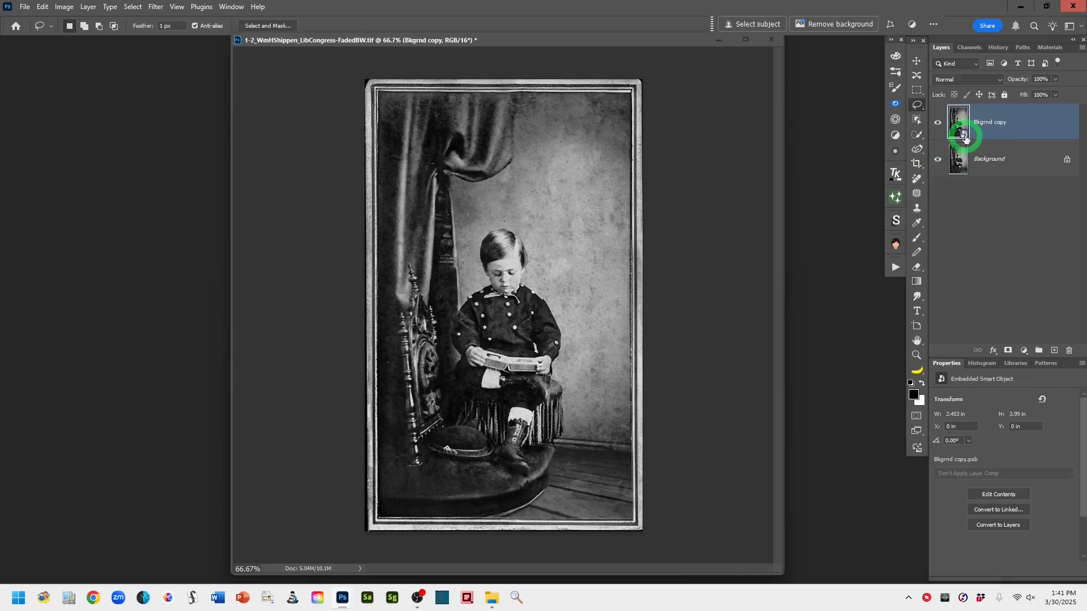
# Open Neural Filters and turn on the Colorize filter for the photo
pyautogui.click(156, 7)
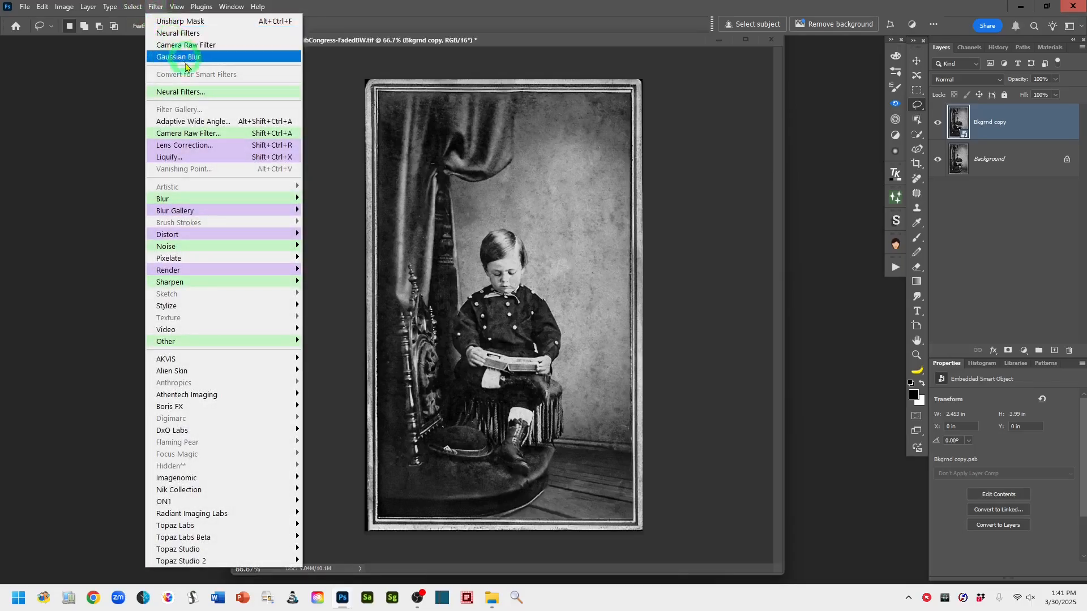
pyautogui.click(225, 94)
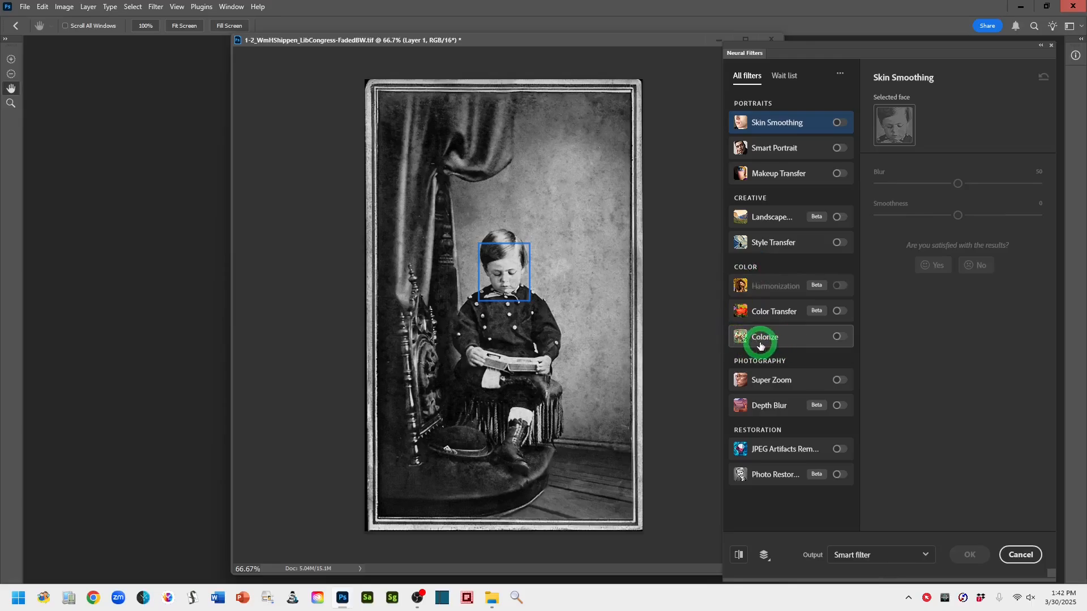
pyautogui.moveTo(779, 347)
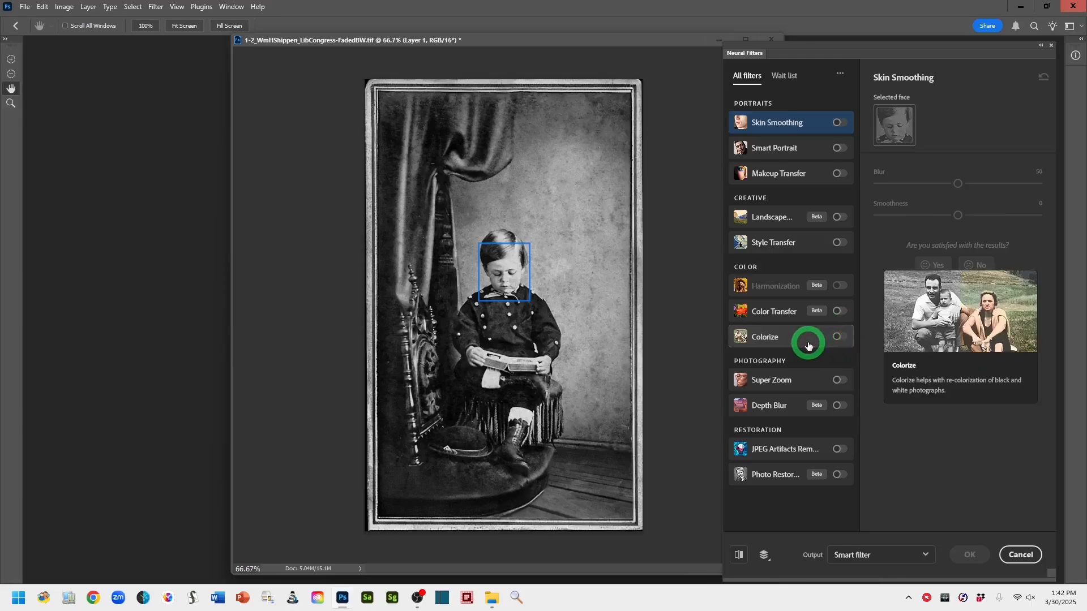
pyautogui.moveTo(811, 343)
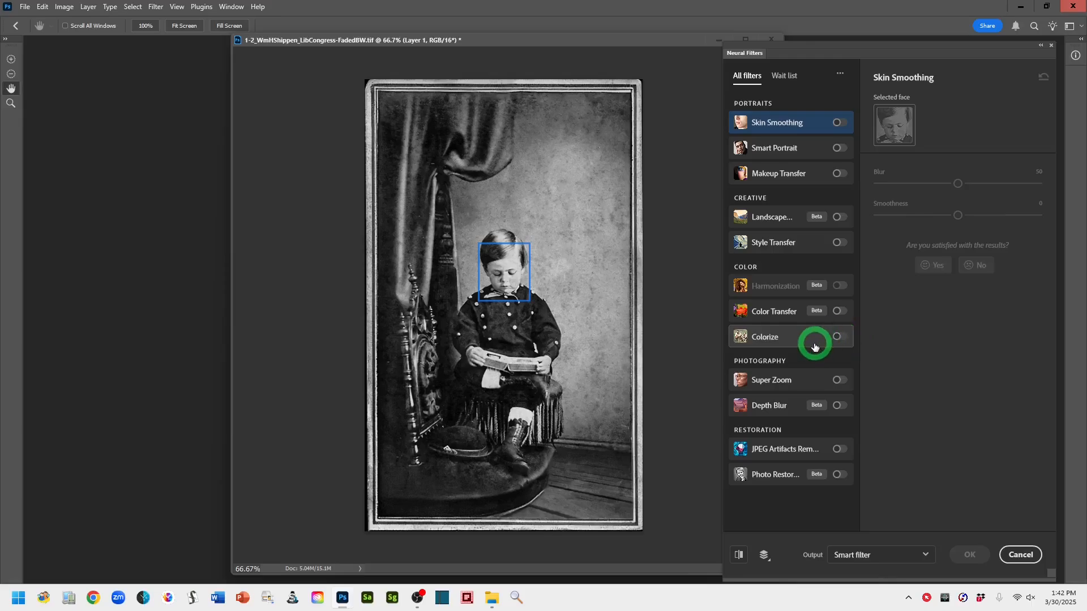
pyautogui.click(841, 337)
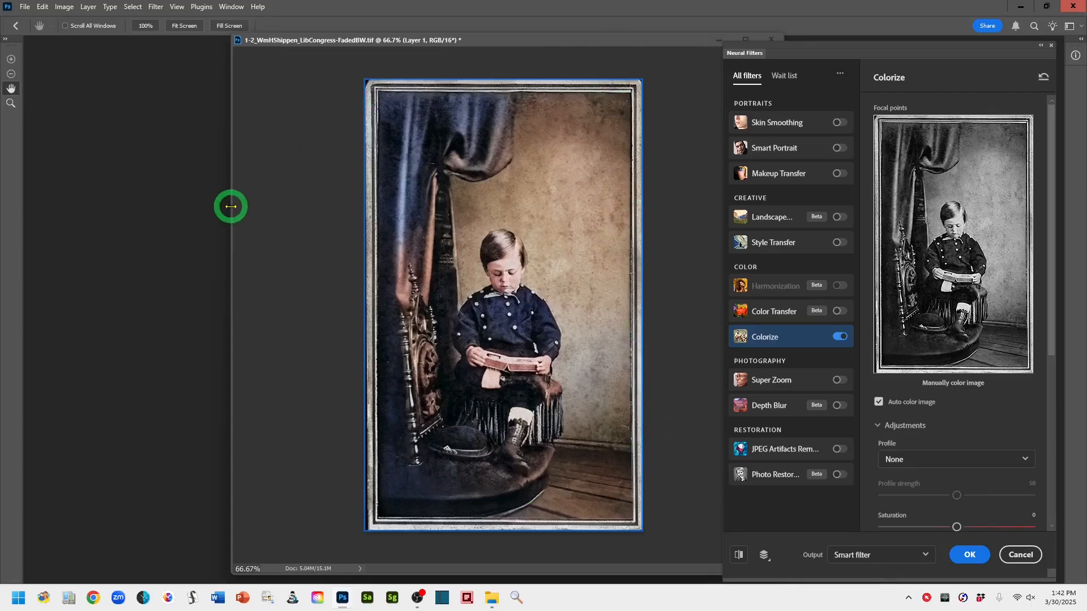
pyautogui.moveTo(231, 206); pyautogui.dragTo(381, 202)
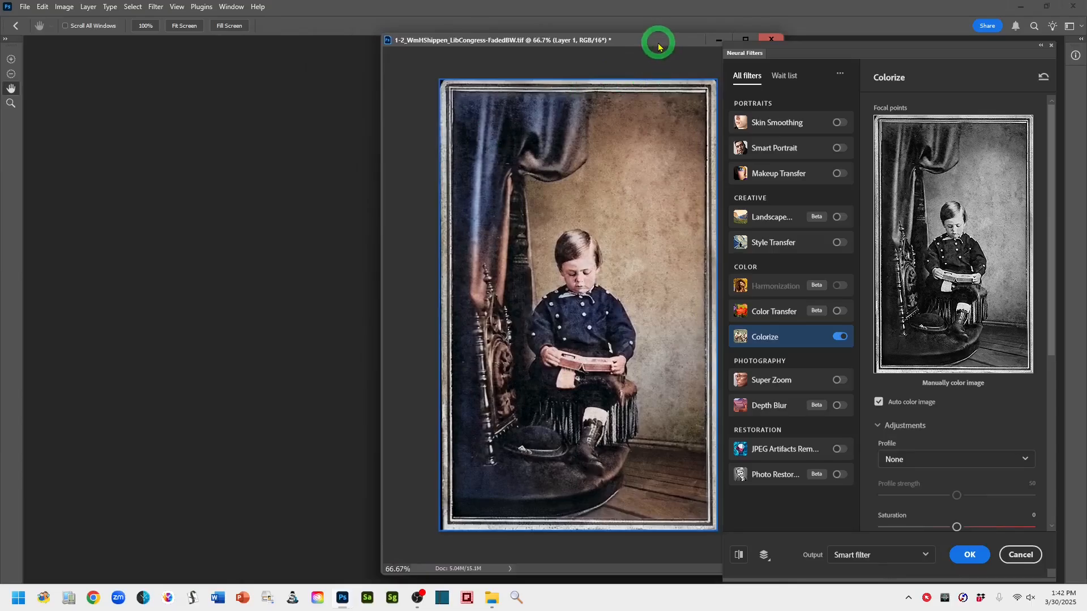
pyautogui.moveTo(658, 47); pyautogui.dragTo(587, 51)
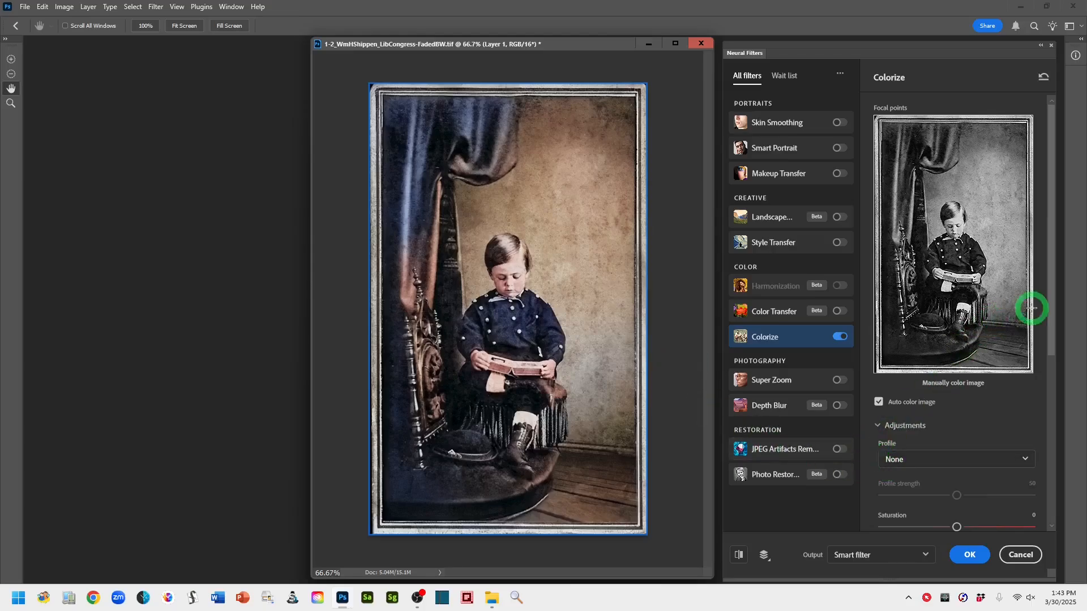
# Review the Colorize profile list and adjustment sliders
pyautogui.moveTo(1054, 308); pyautogui.dragTo(1056, 388)
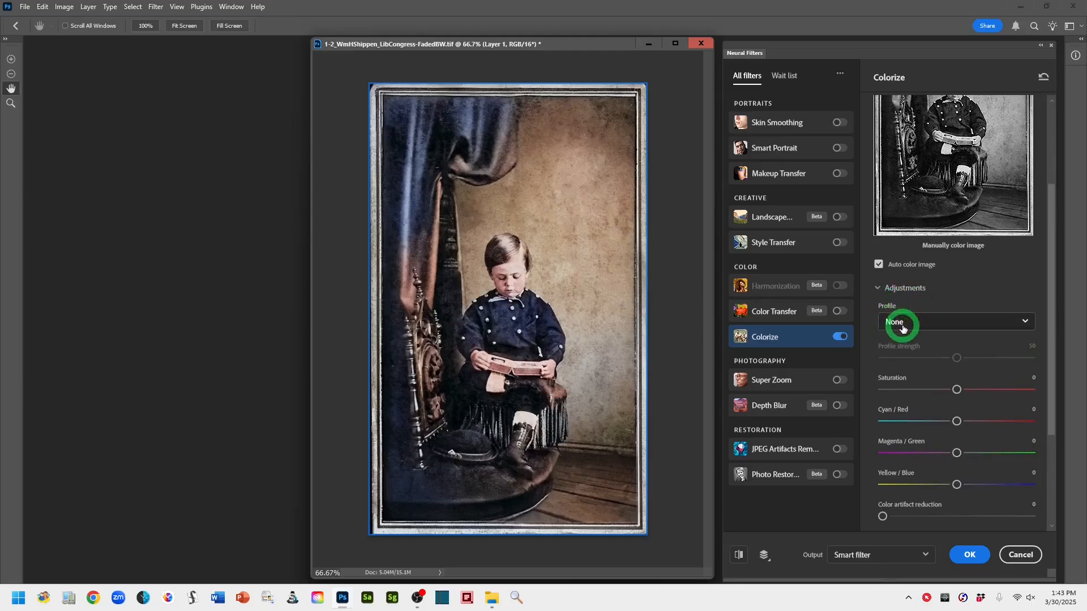
pyautogui.click(1026, 323)
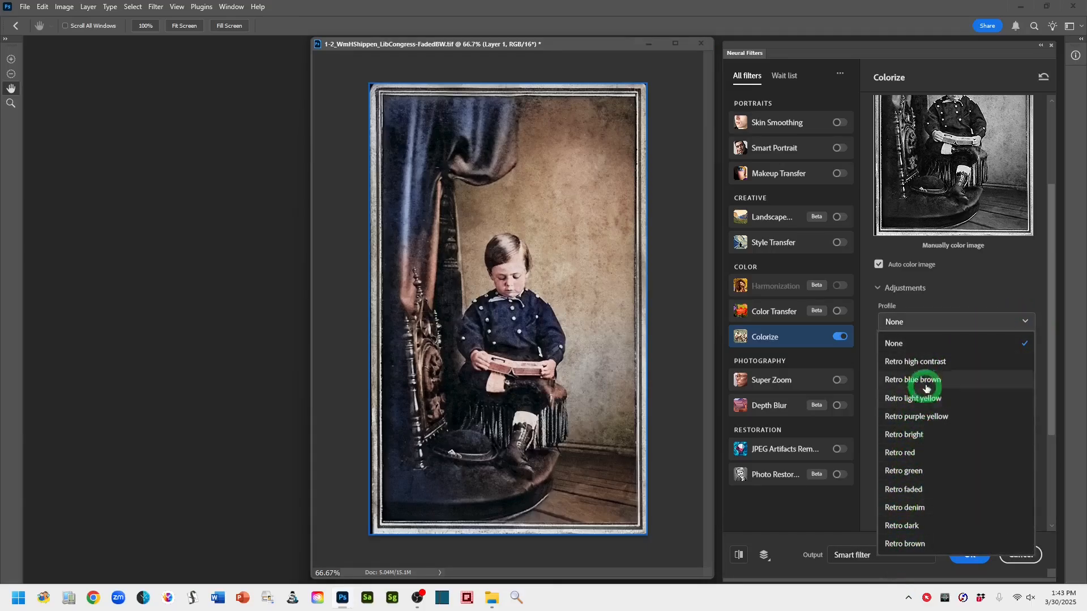
pyautogui.click(1008, 326)
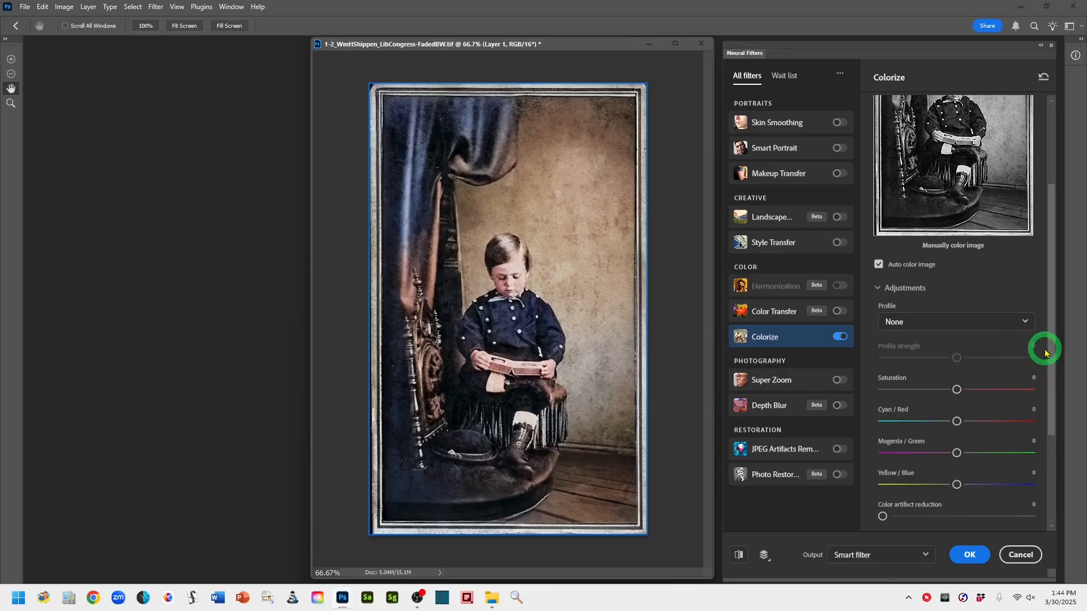
pyautogui.moveTo(1049, 352); pyautogui.dragTo(1043, 390)
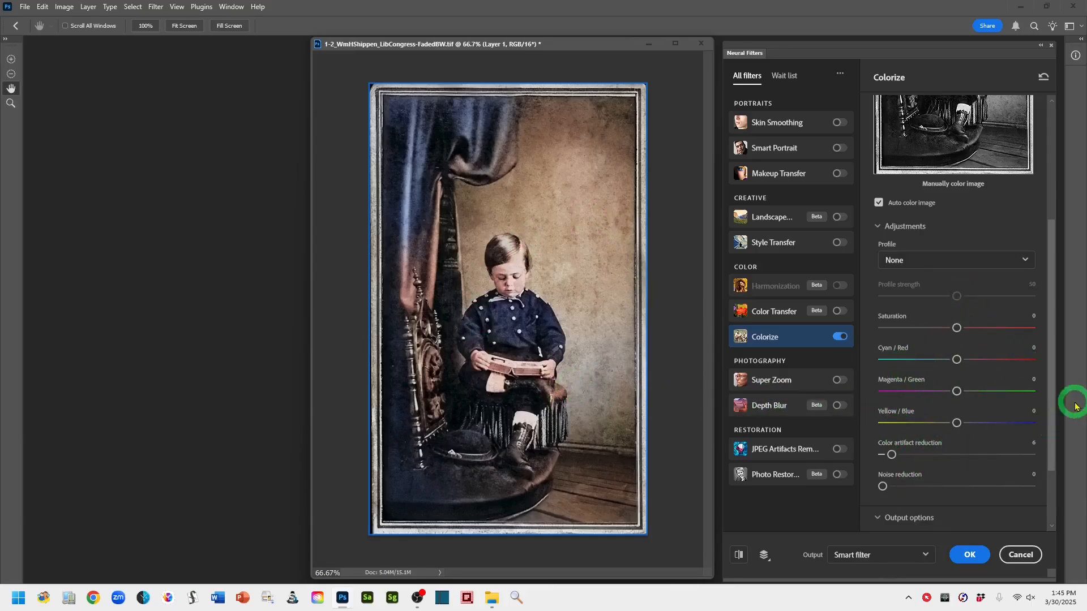
pyautogui.moveTo(1051, 429); pyautogui.dragTo(1077, 308)
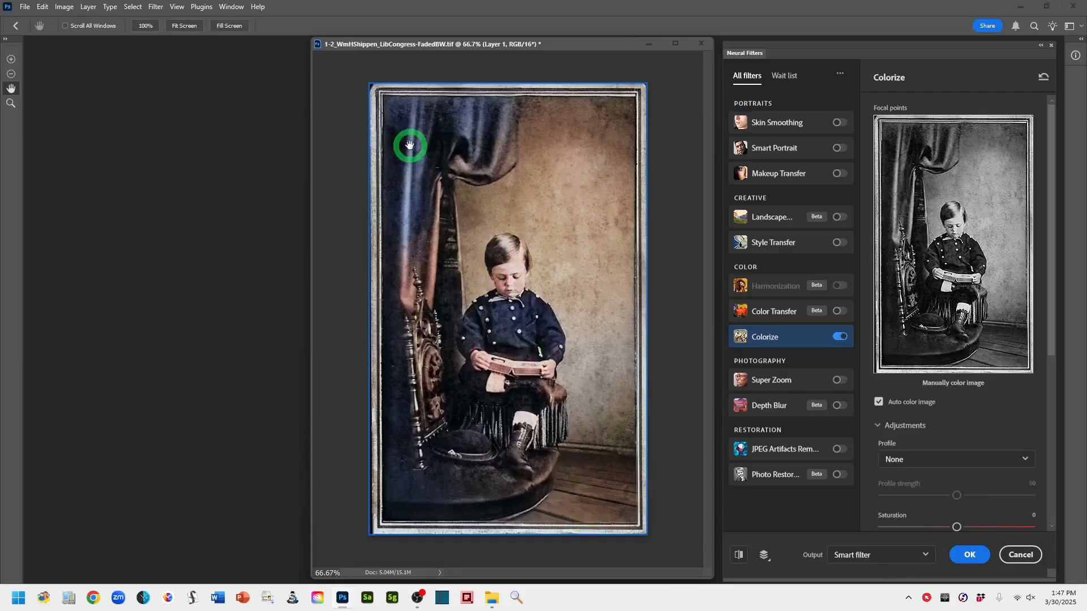
# Add a focal point on the curtain's upper left, set its color to dark red 721517, and raise its strength
pyautogui.click(898, 141)
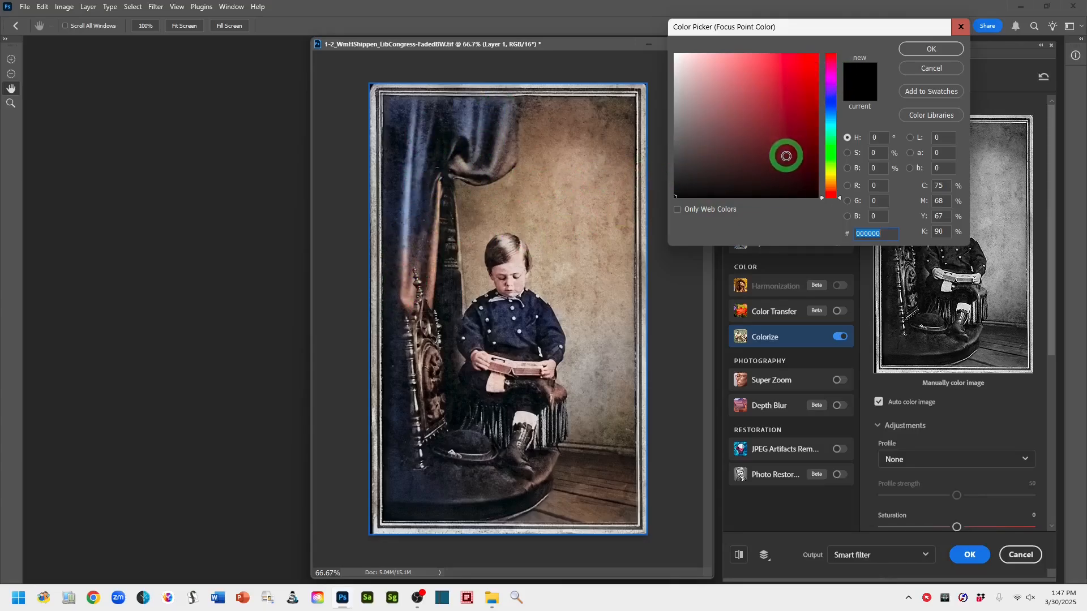
pyautogui.click(791, 150)
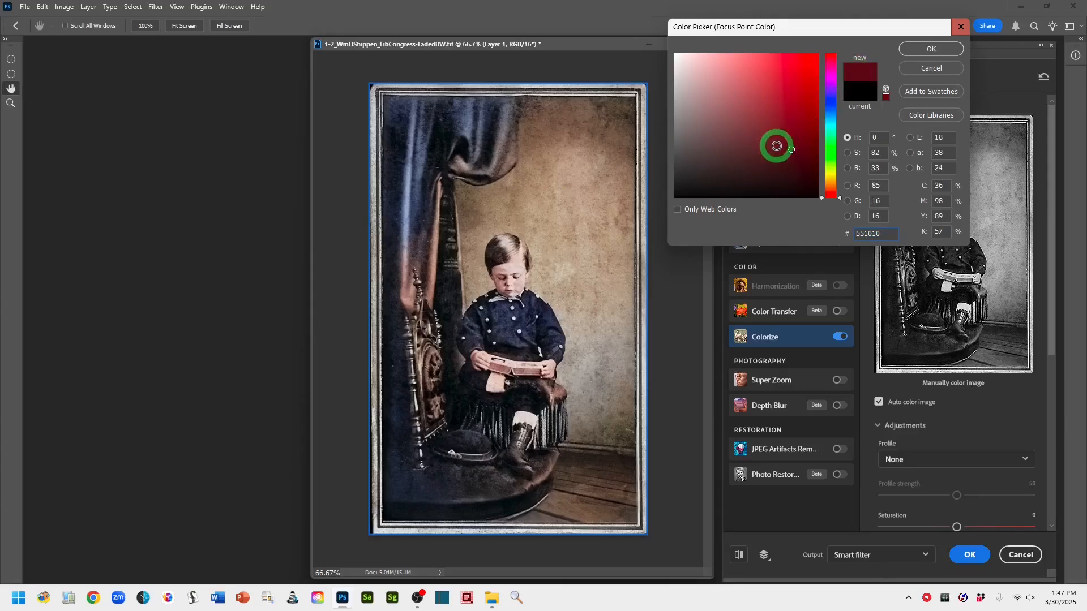
pyautogui.click(776, 146)
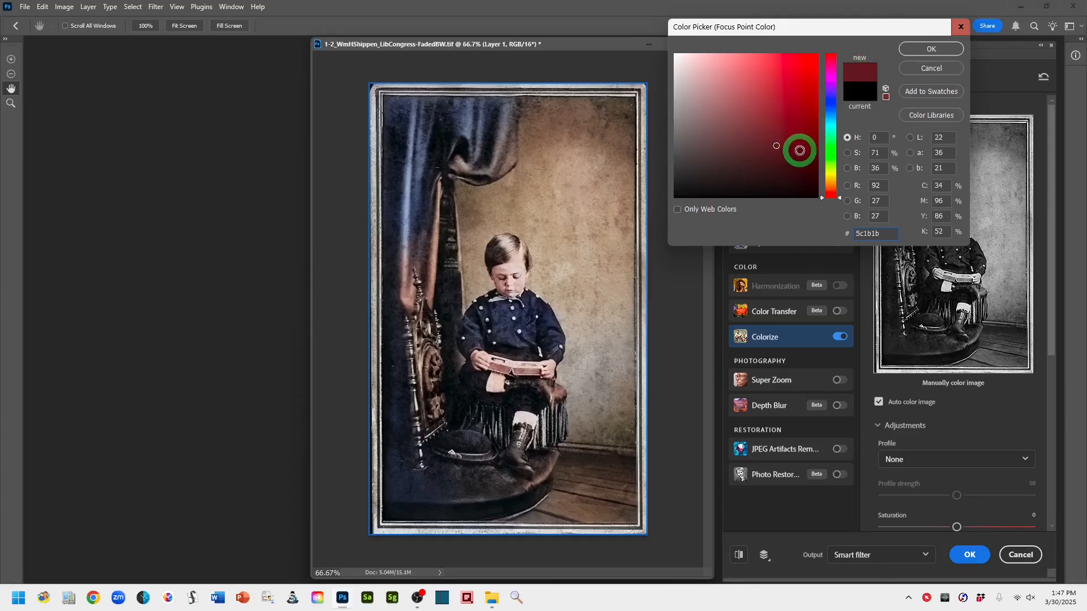
pyautogui.click(796, 148)
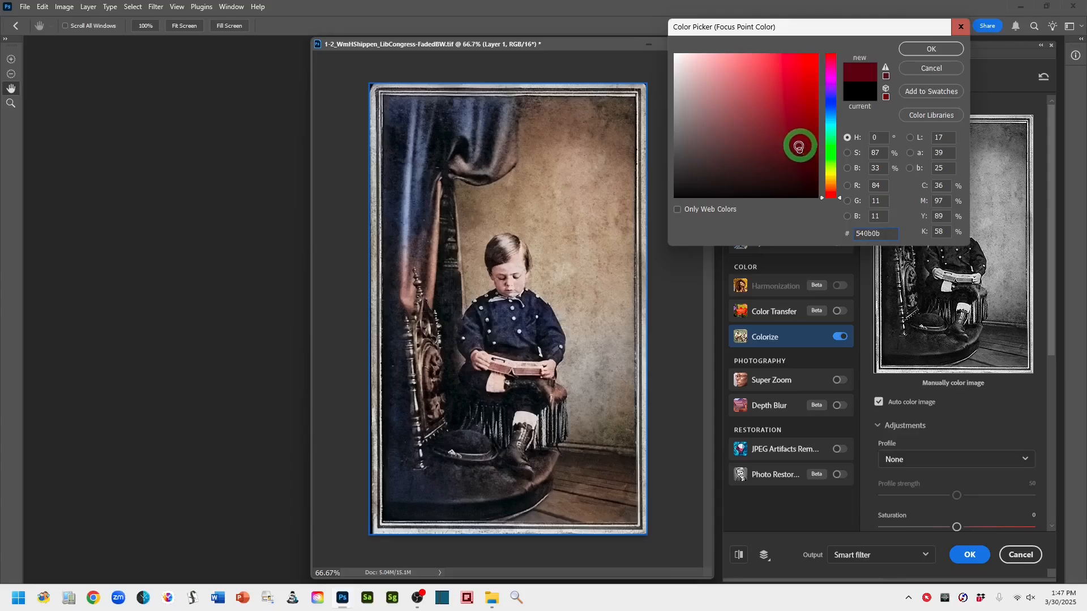
pyautogui.click(790, 149)
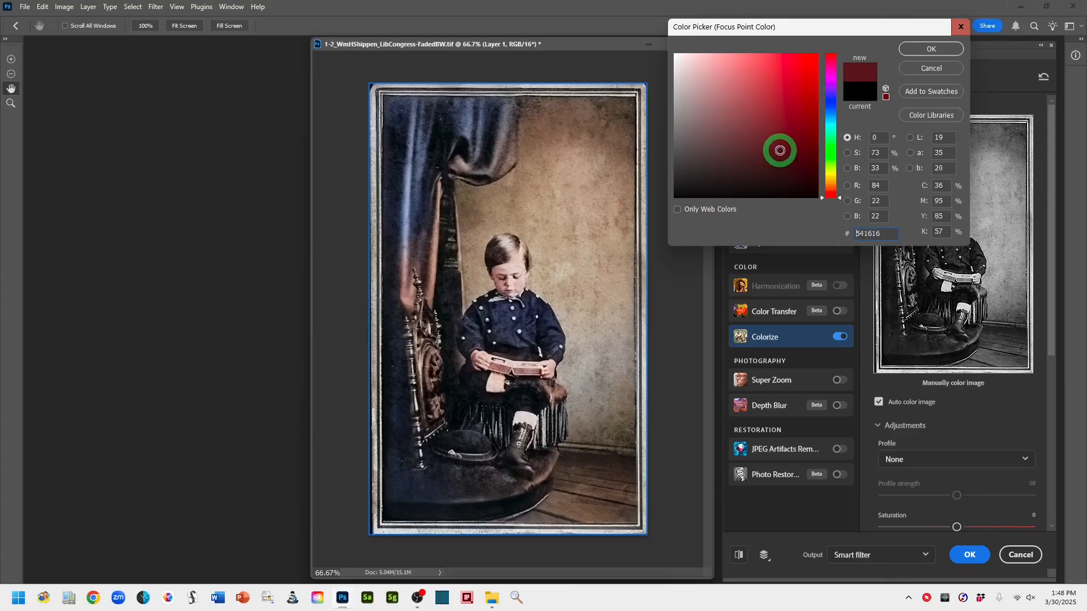
pyautogui.click(798, 136)
pyautogui.click(791, 145)
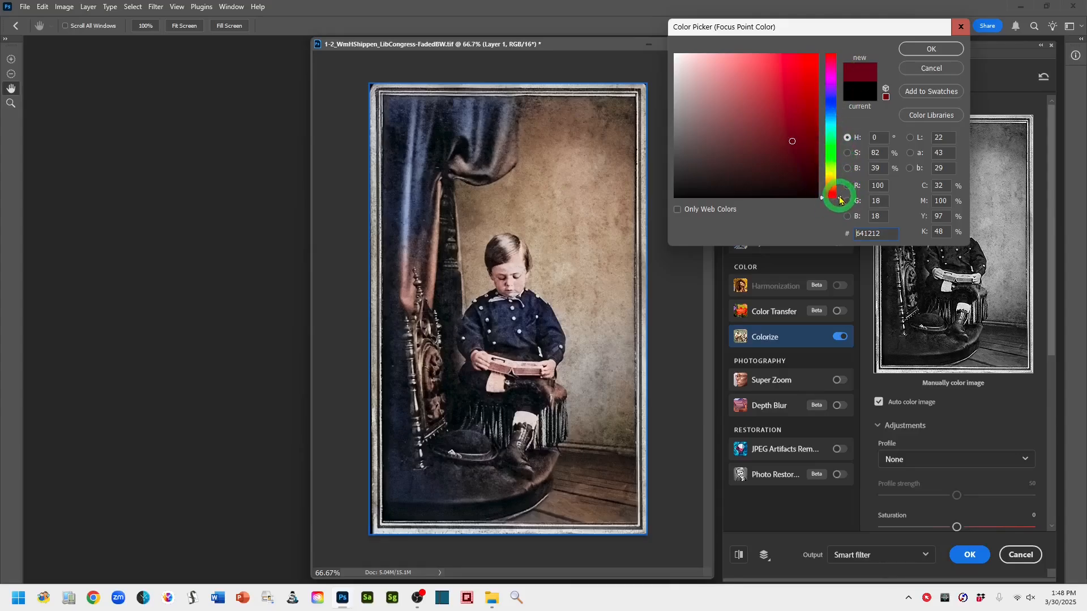
pyautogui.moveTo(840, 200); pyautogui.dragTo(840, 58)
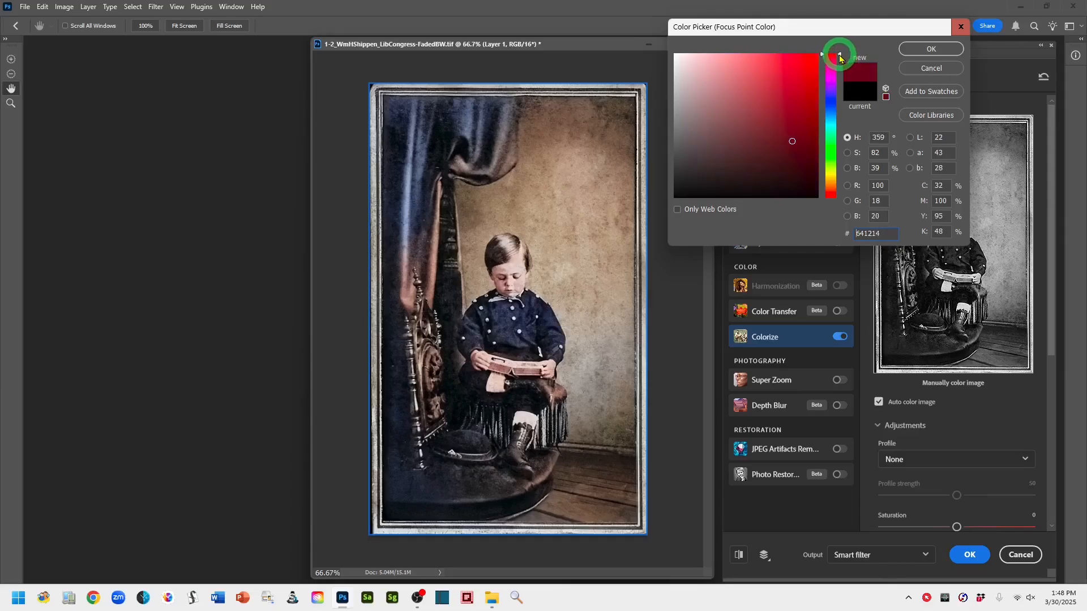
pyautogui.moveTo(792, 140); pyautogui.dragTo(792, 133)
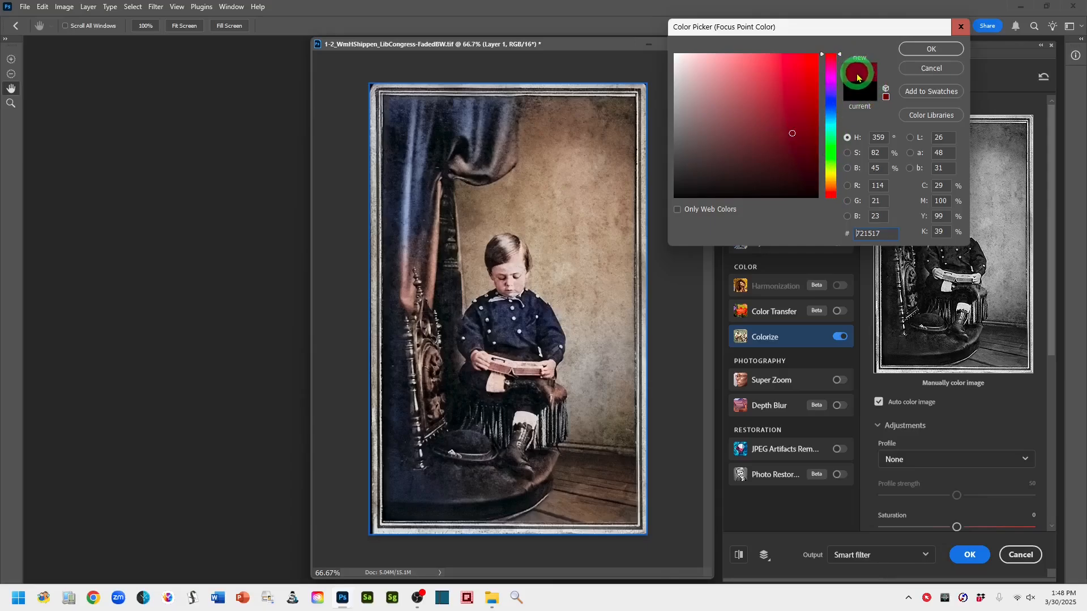
pyautogui.click(928, 50)
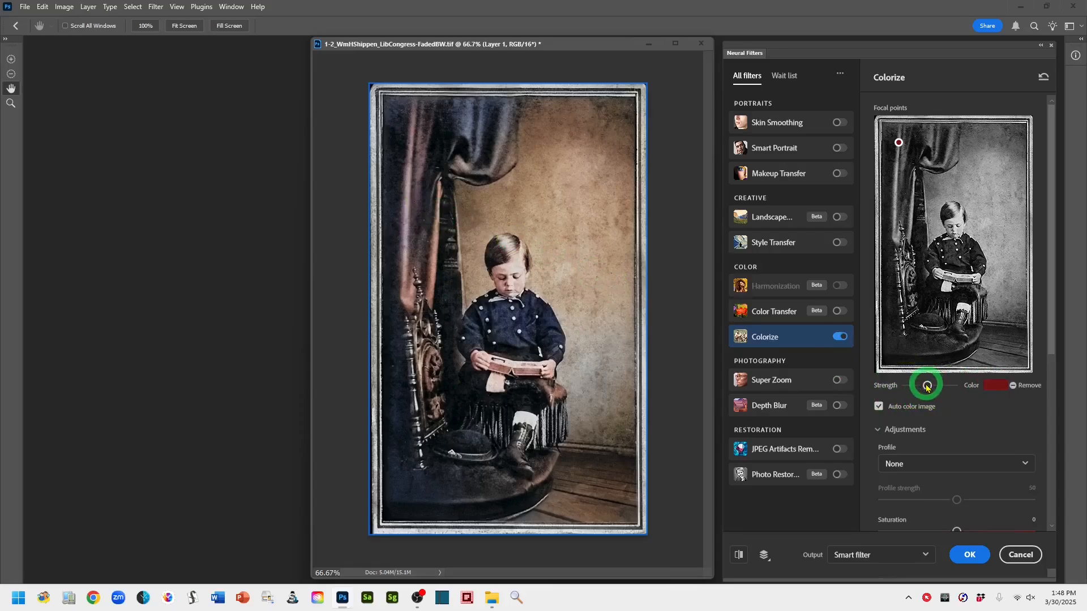
pyautogui.moveTo(926, 387); pyautogui.dragTo(950, 389)
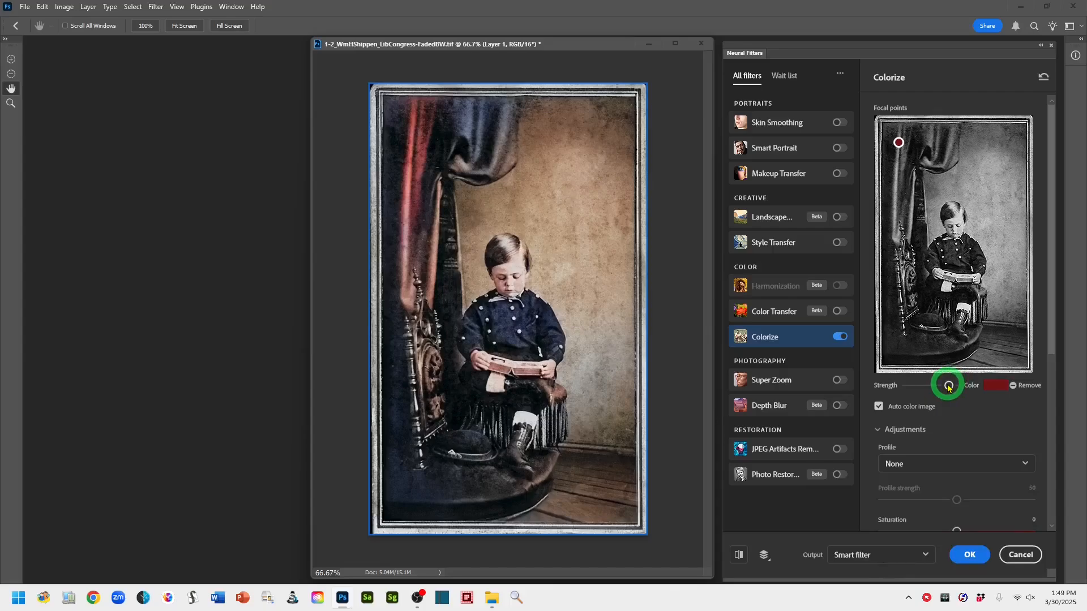
pyautogui.click(948, 388)
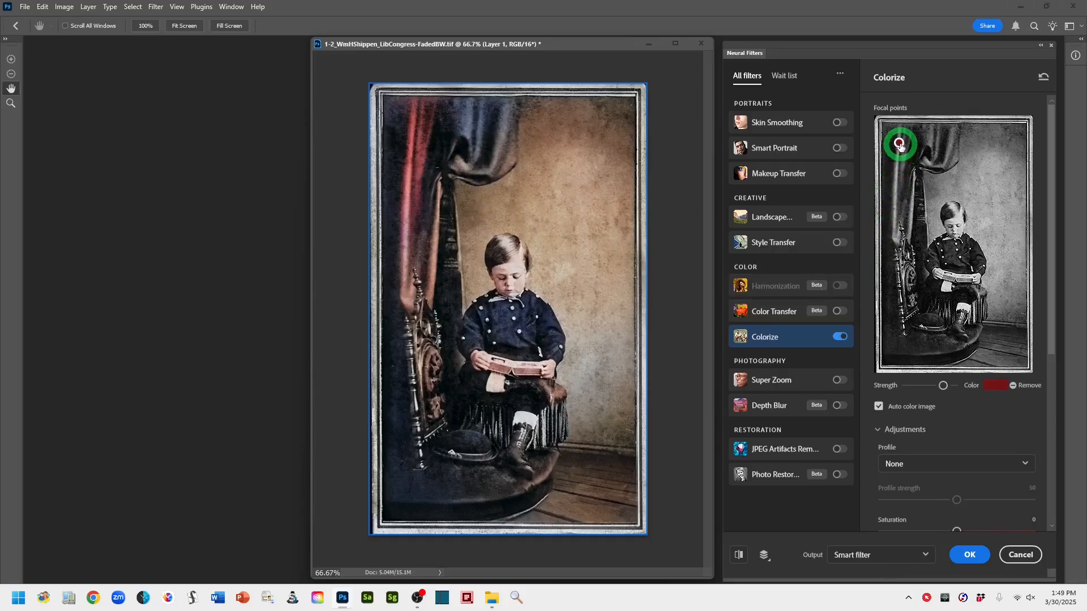
# Add two more dark red focal points on the curtain's upper fold and middle drape, raising the last one's strength
pyautogui.moveTo(899, 144); pyautogui.dragTo(934, 142)
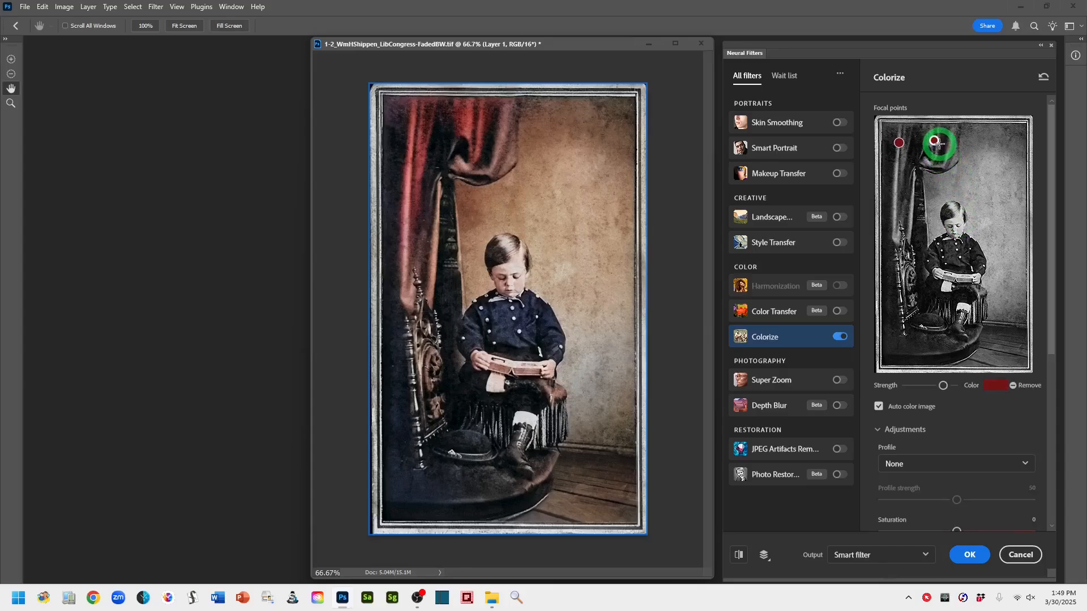
pyautogui.moveTo(934, 142); pyautogui.dragTo(941, 147)
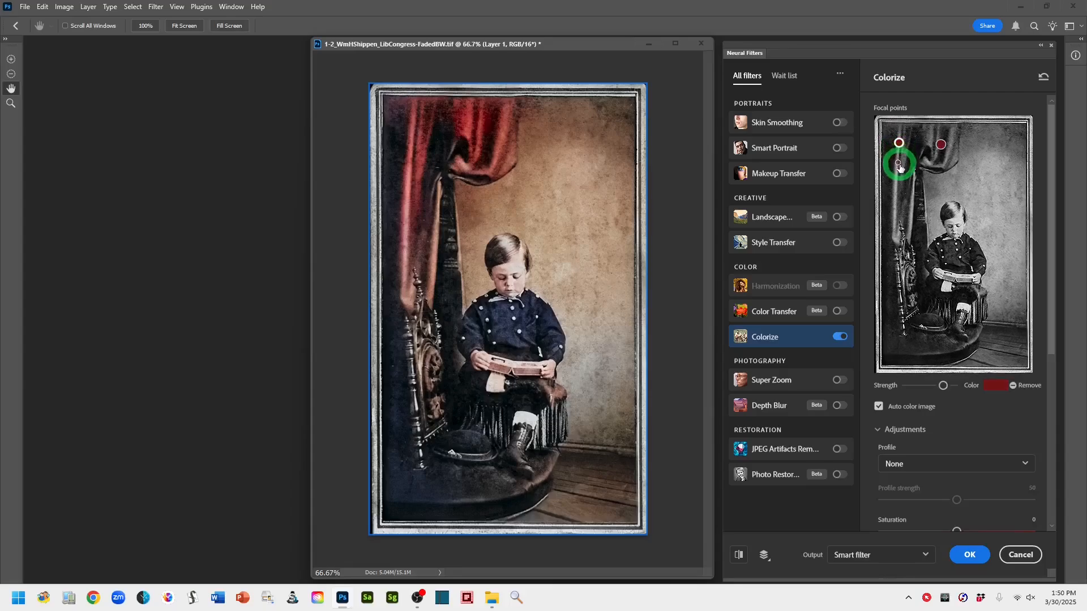
pyautogui.click(904, 200)
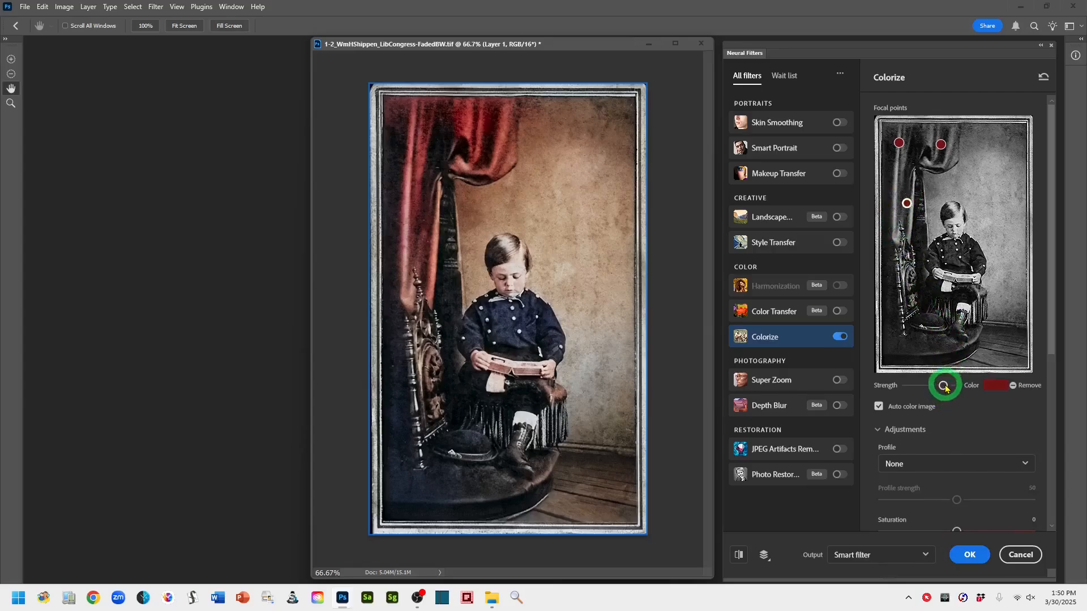
pyautogui.moveTo(944, 387); pyautogui.dragTo(951, 388)
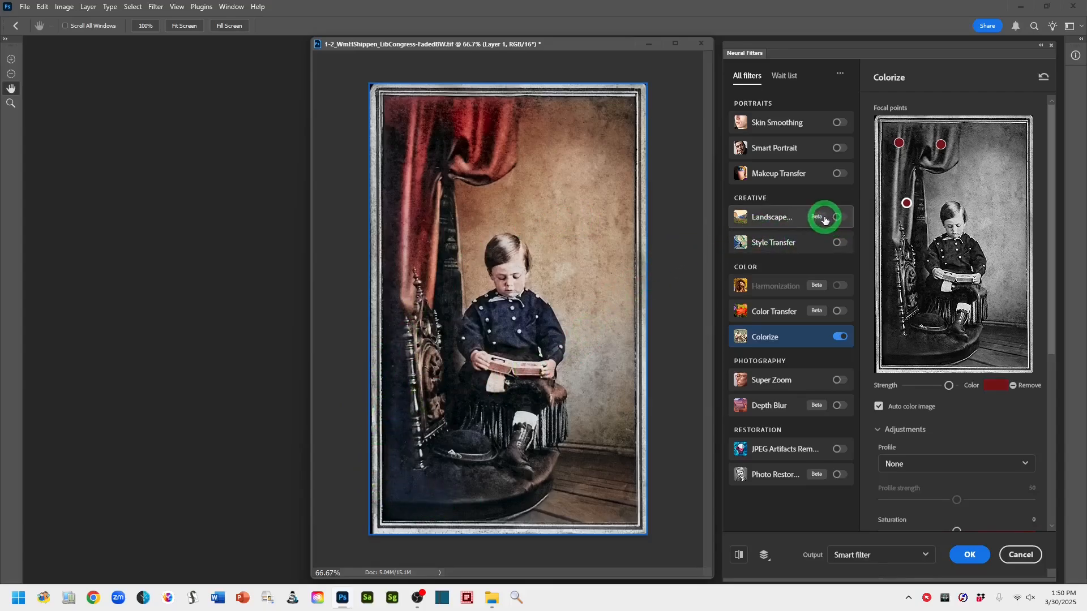
# Add a focal point on the curtain beside the chair's carved back, lower its strength, and nudge it slightly upward
pyautogui.moveTo(825, 220)
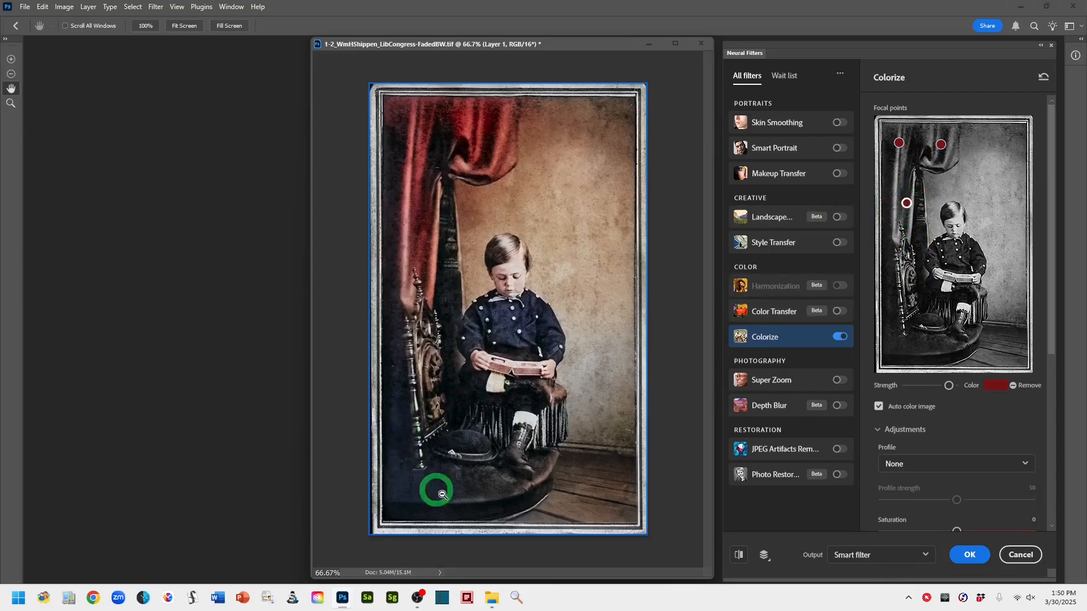
pyautogui.click(899, 143)
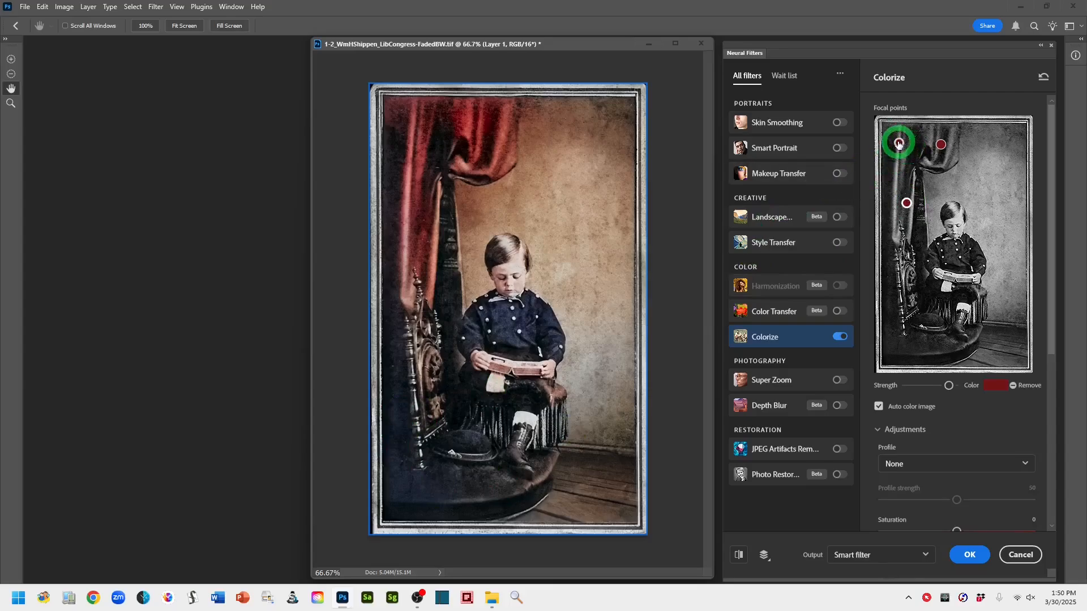
pyautogui.click(890, 307)
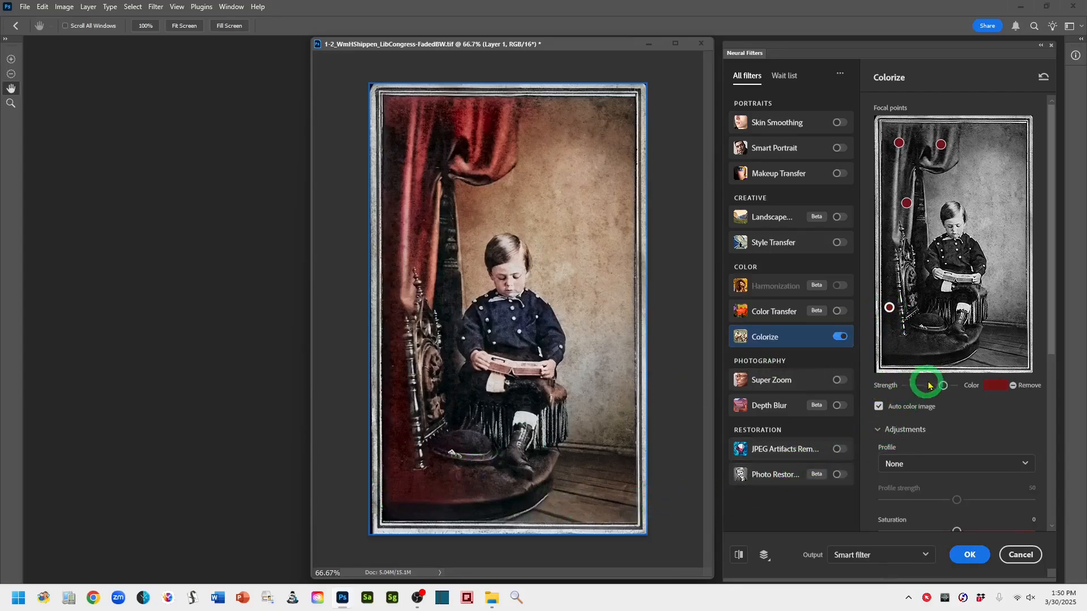
pyautogui.moveTo(944, 387); pyautogui.dragTo(923, 393)
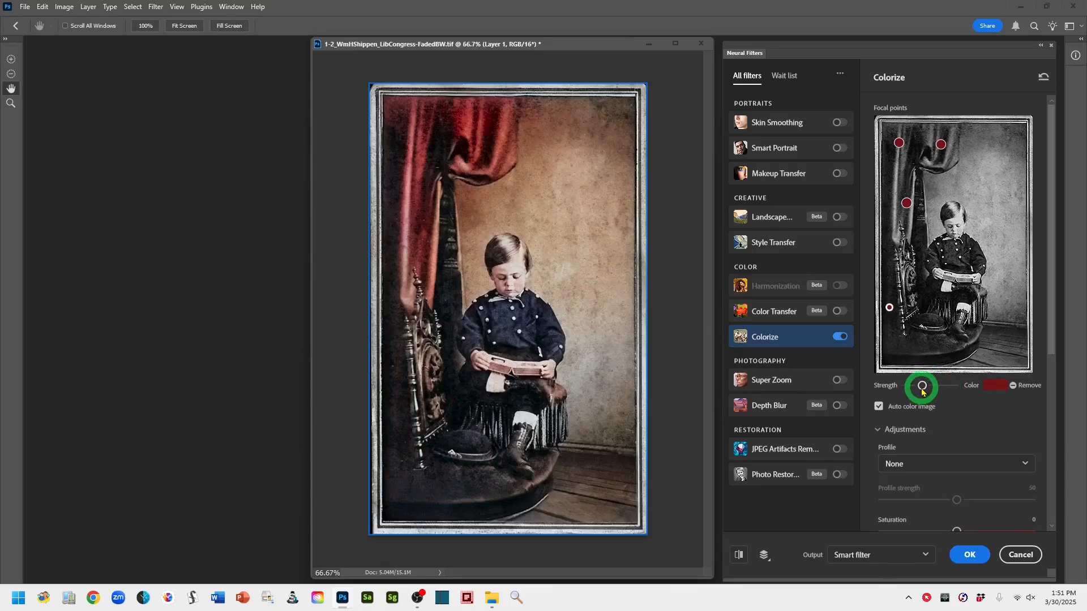
pyautogui.moveTo(922, 391); pyautogui.dragTo(928, 390)
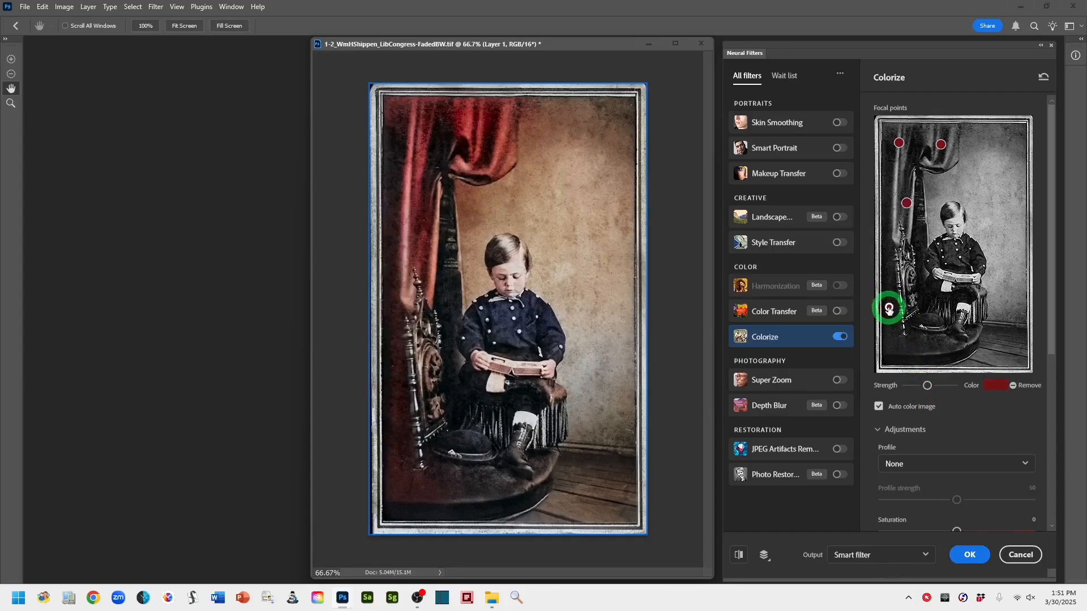
pyautogui.moveTo(889, 309); pyautogui.dragTo(890, 301)
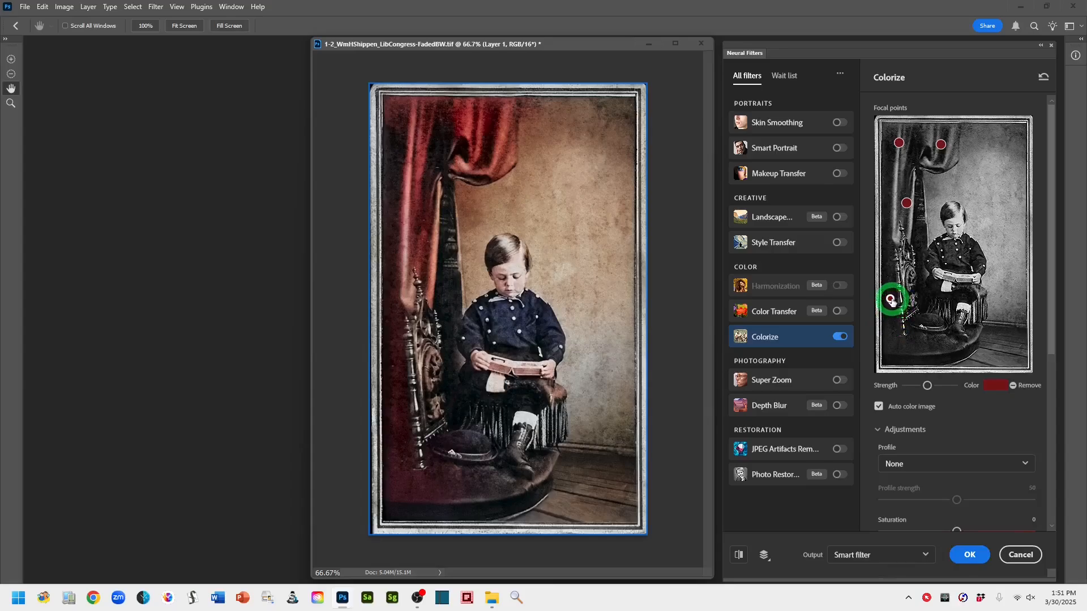
pyautogui.moveTo(891, 297); pyautogui.dragTo(891, 293)
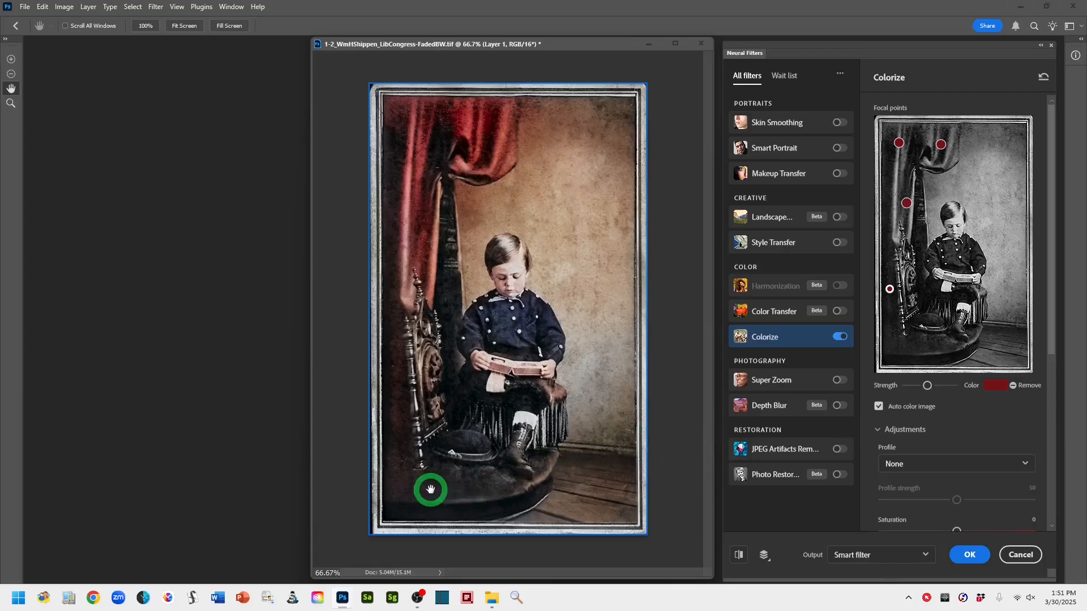
# Add a focal point on the chair seat, set its color to brown 4b2413, and increase its strength
pyautogui.click(922, 348)
pyautogui.click(994, 388)
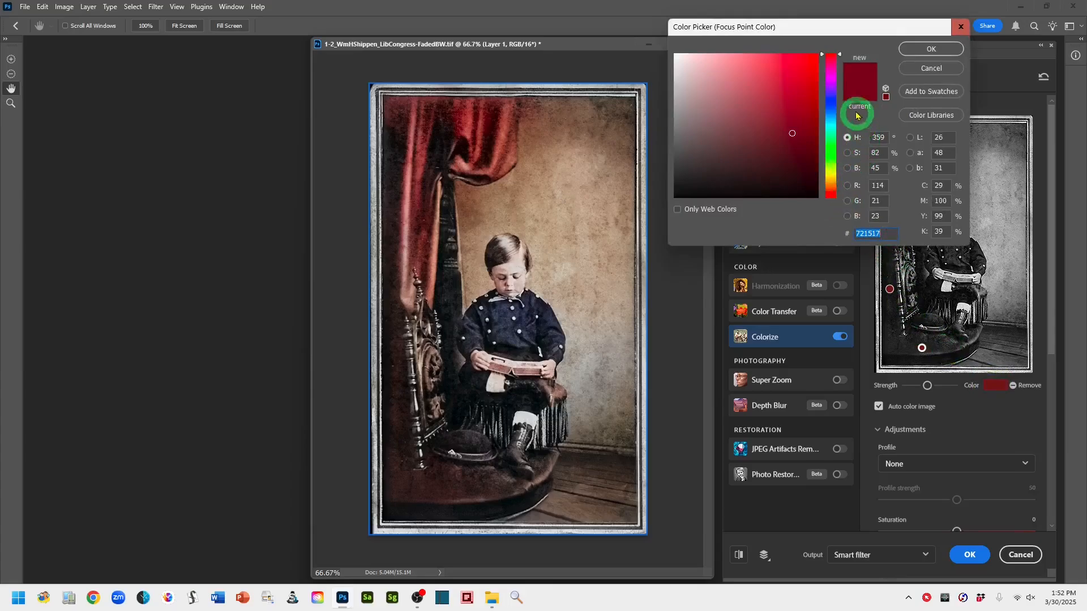
pyautogui.moveTo(840, 56); pyautogui.dragTo(831, 195)
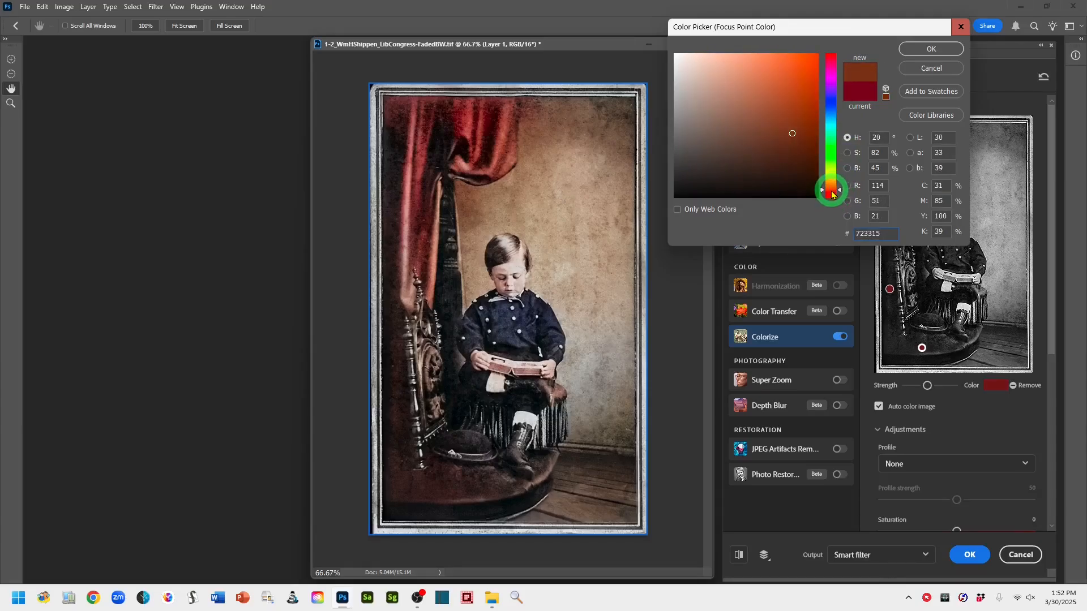
pyautogui.moveTo(788, 130); pyautogui.dragTo(785, 150)
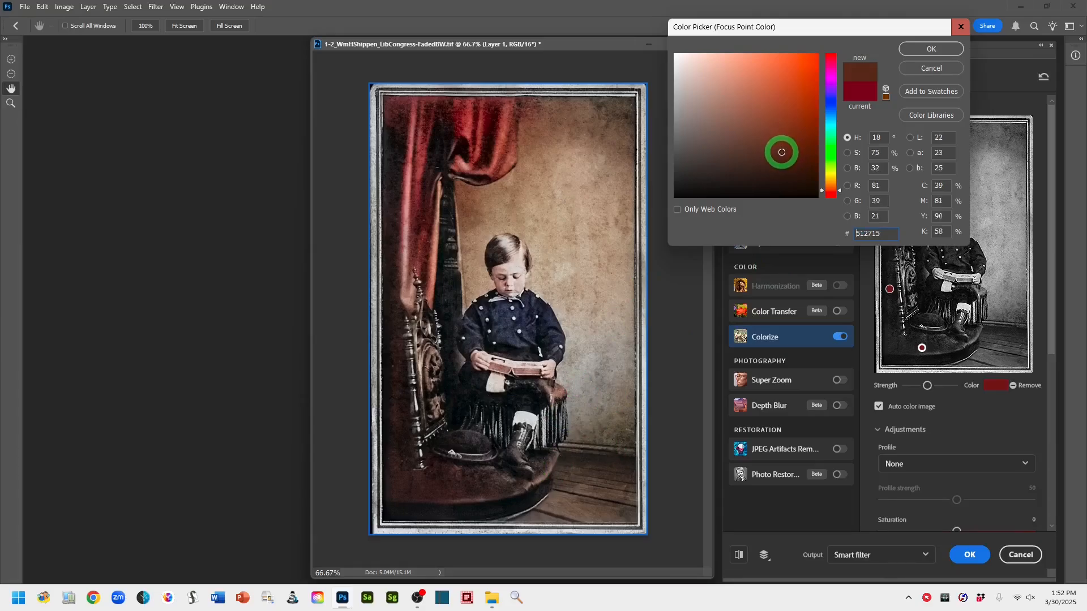
pyautogui.moveTo(781, 153); pyautogui.dragTo(781, 156)
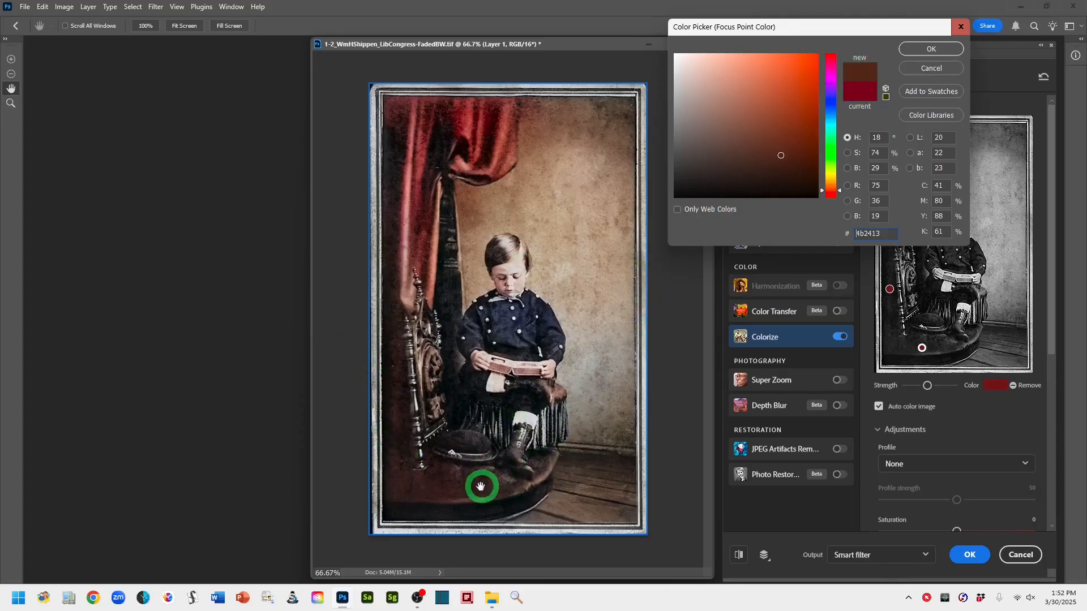
pyautogui.click(921, 49)
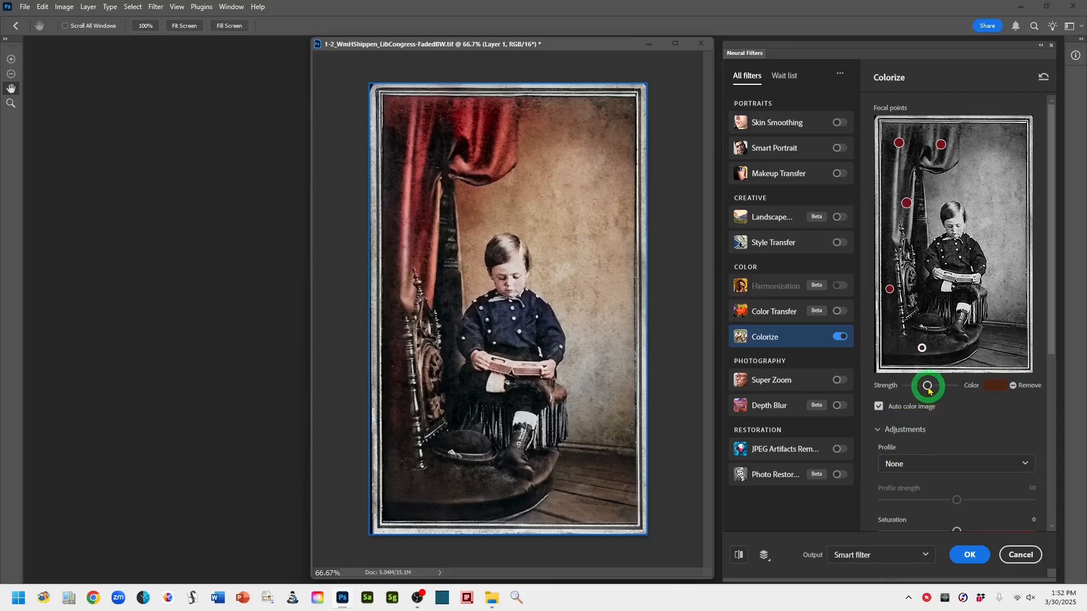
pyautogui.moveTo(927, 389); pyautogui.dragTo(937, 390)
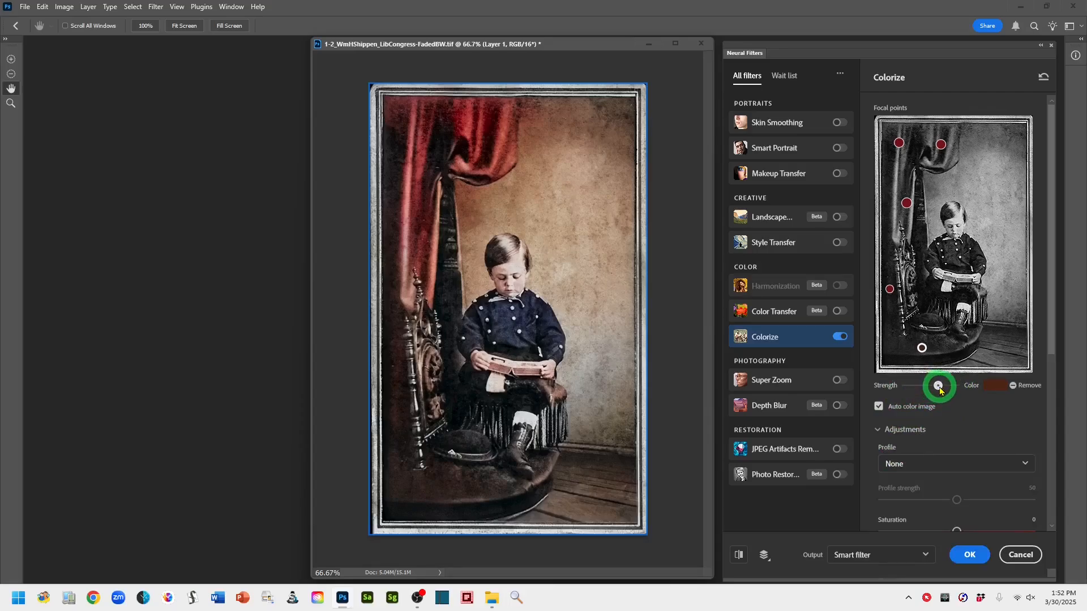
pyautogui.click(943, 390)
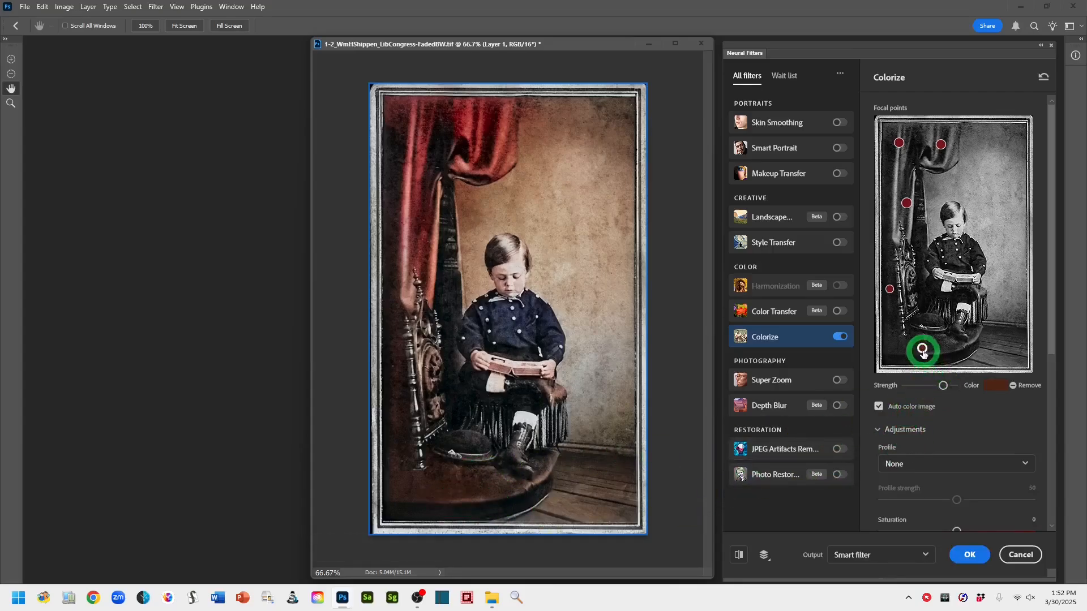
# Move the brown seat focal point to the right and add focal points on the seat's left edge and near the boy's knees
pyautogui.moveTo(925, 351); pyautogui.dragTo(941, 349)
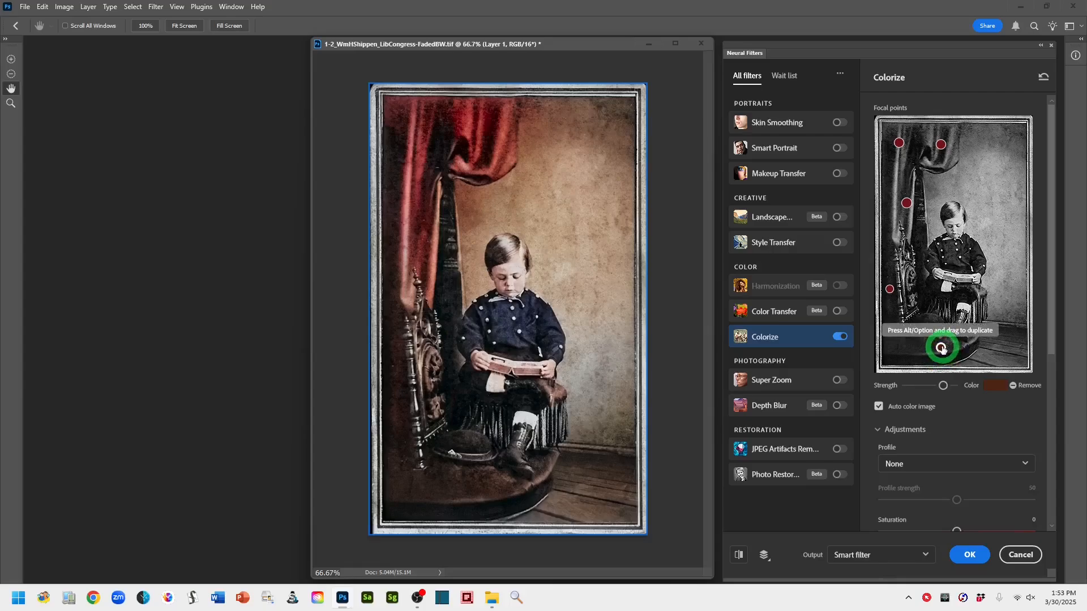
pyautogui.click(943, 346)
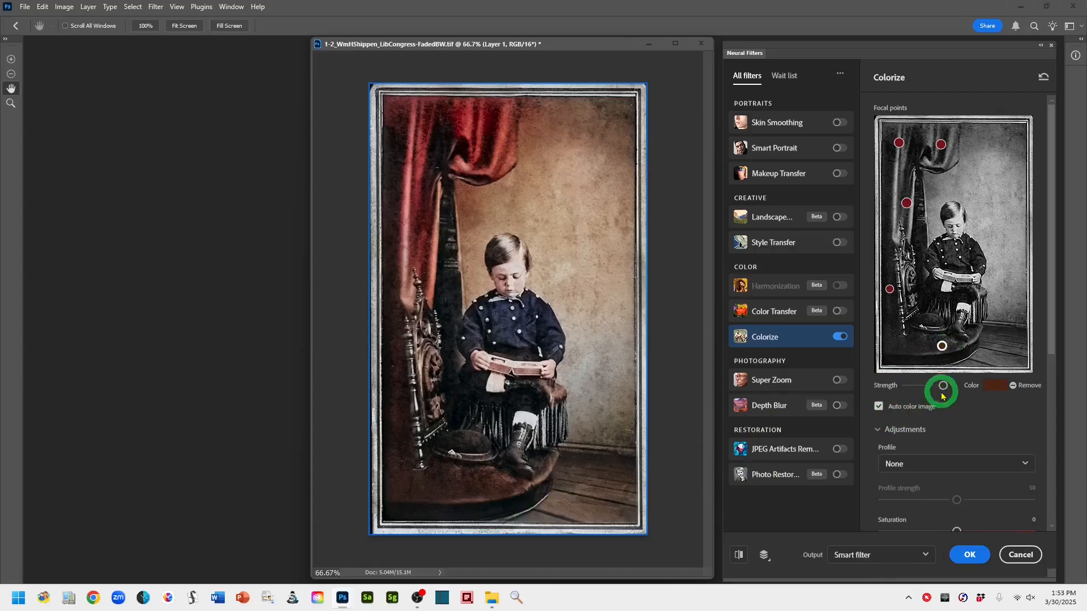
pyautogui.moveTo(945, 388); pyautogui.dragTo(941, 389)
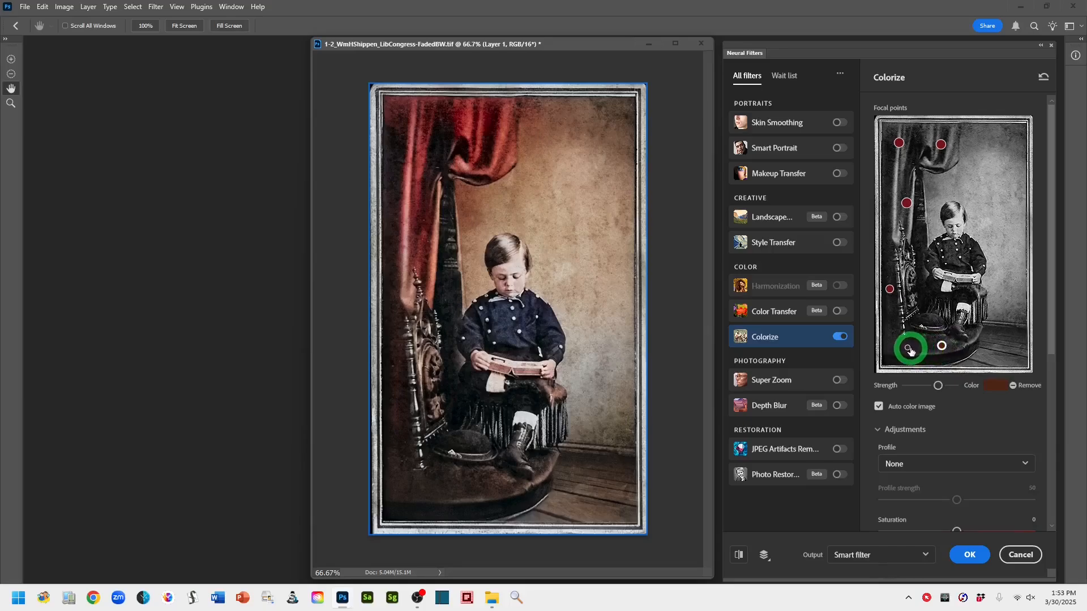
pyautogui.click(908, 346)
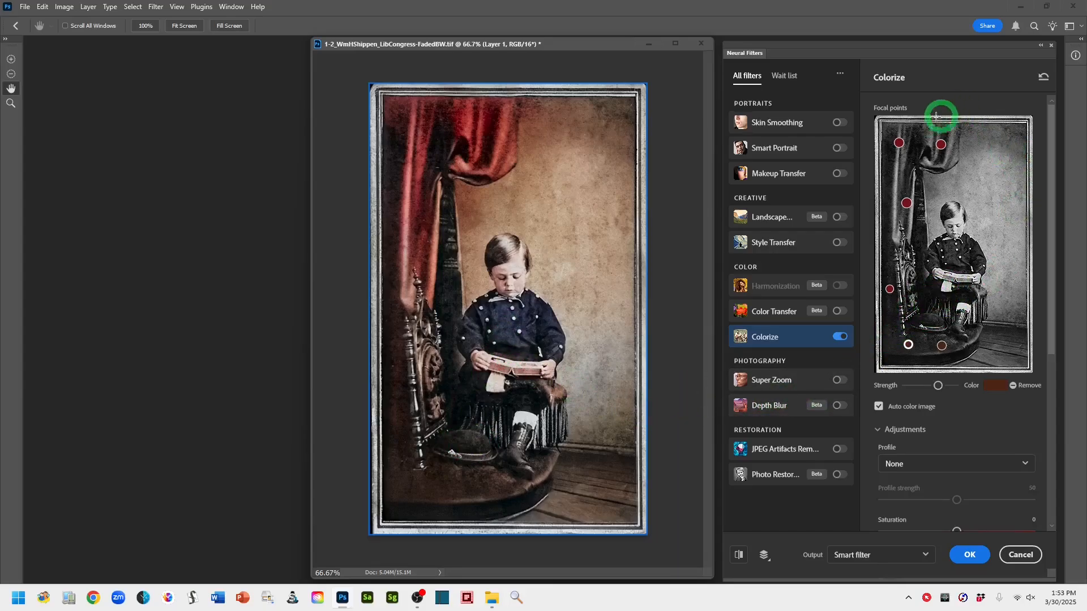
pyautogui.click(929, 319)
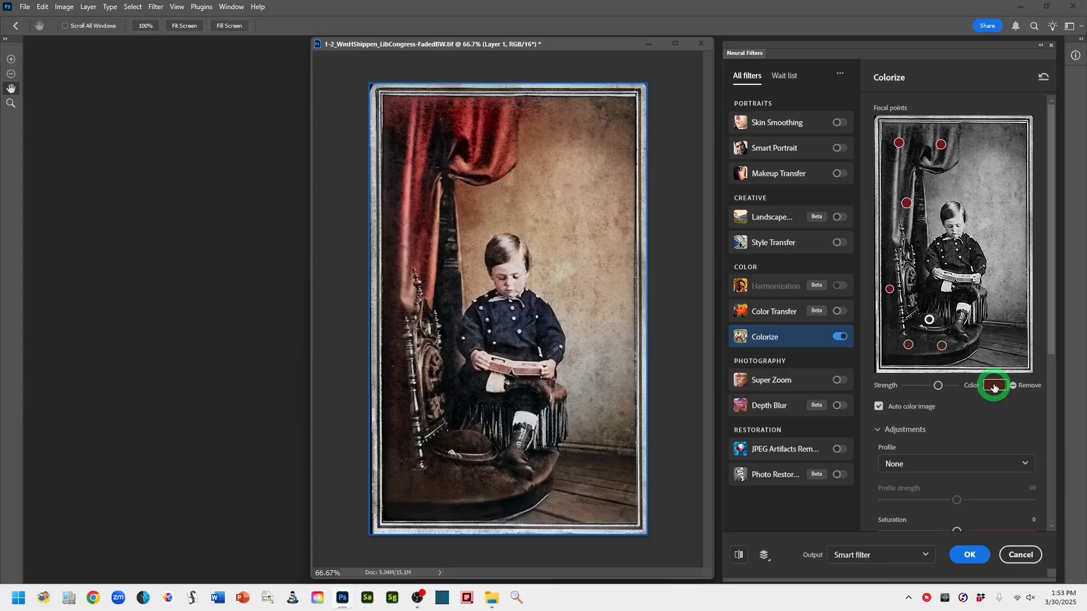
# Change the seat focal point's color to dark blue 0a0f50 and adjust its strength
pyautogui.click(994, 387)
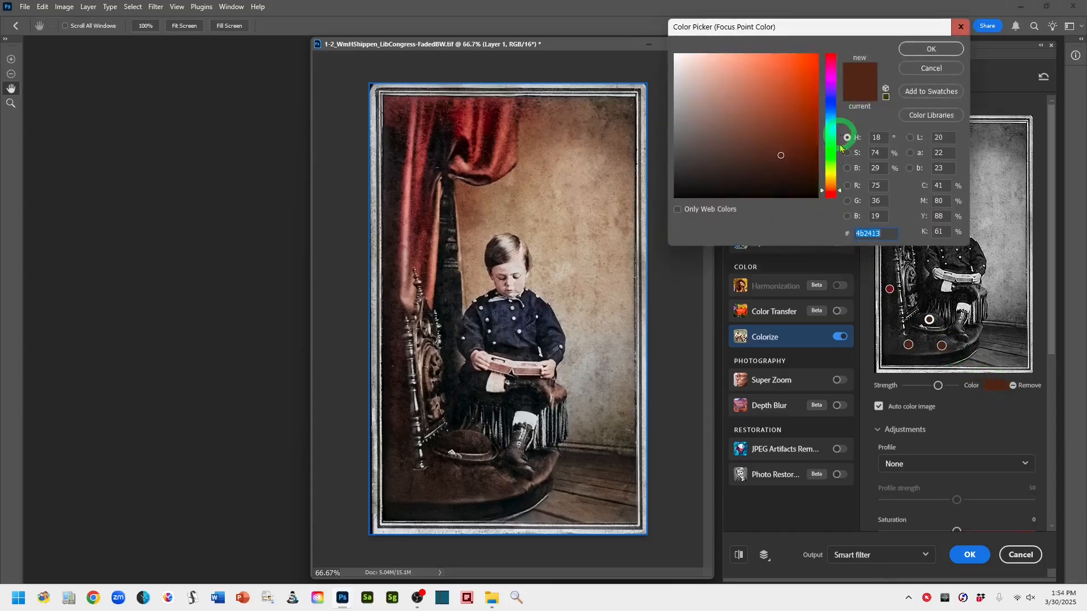
pyautogui.moveTo(839, 192)
pyautogui.mouseDown()
pyautogui.moveTo(834, 98)
pyautogui.moveTo(834, 107)
pyautogui.mouseUp()
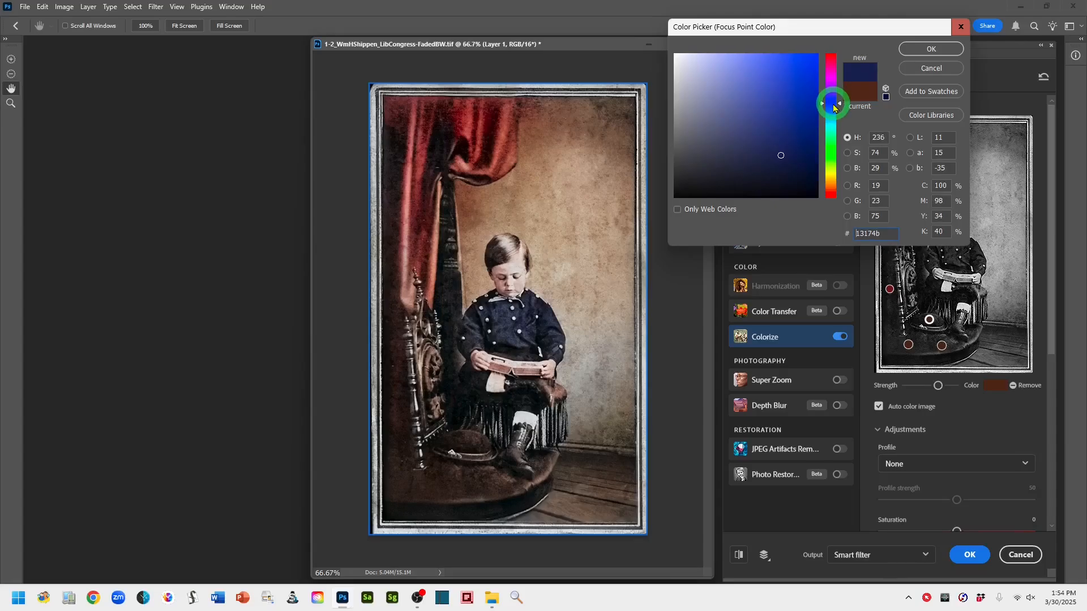
pyautogui.moveTo(780, 156); pyautogui.dragTo(798, 138)
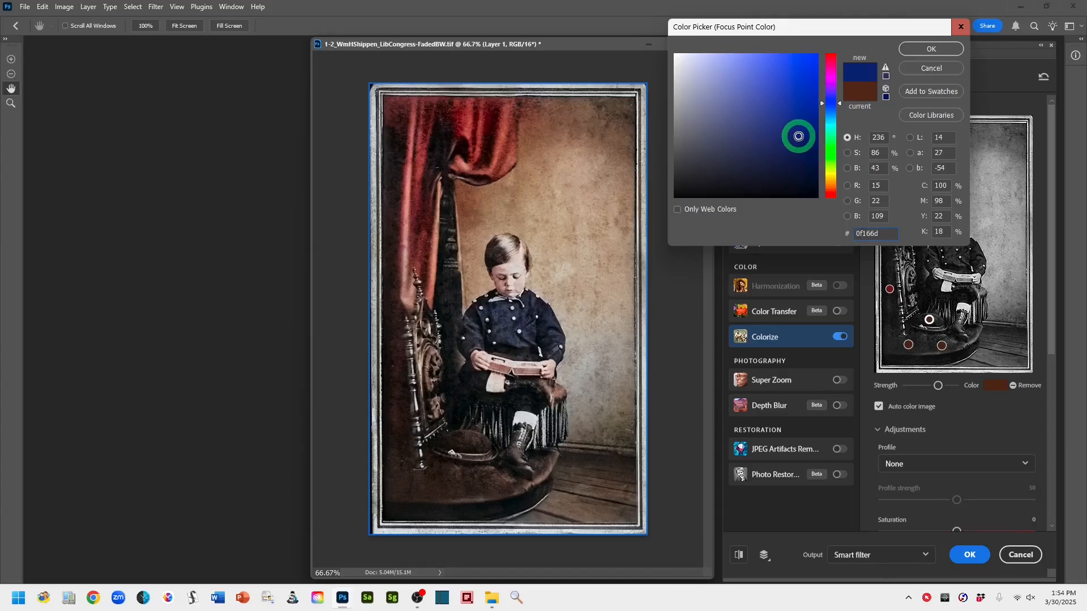
pyautogui.moveTo(798, 137); pyautogui.dragTo(800, 143)
pyautogui.moveTo(798, 150); pyautogui.dragTo(803, 151)
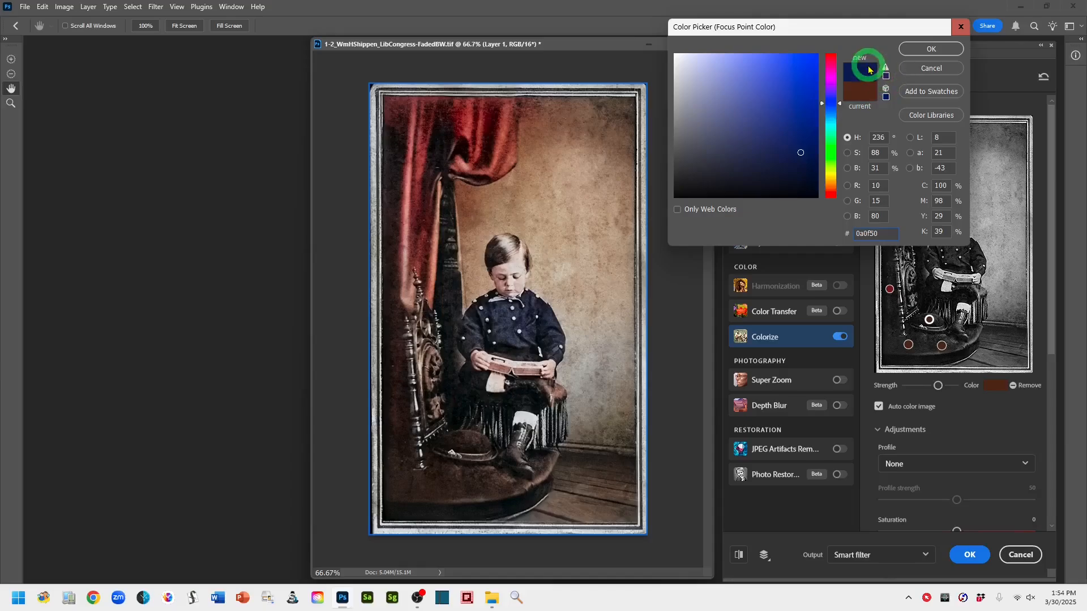
pyautogui.click(928, 49)
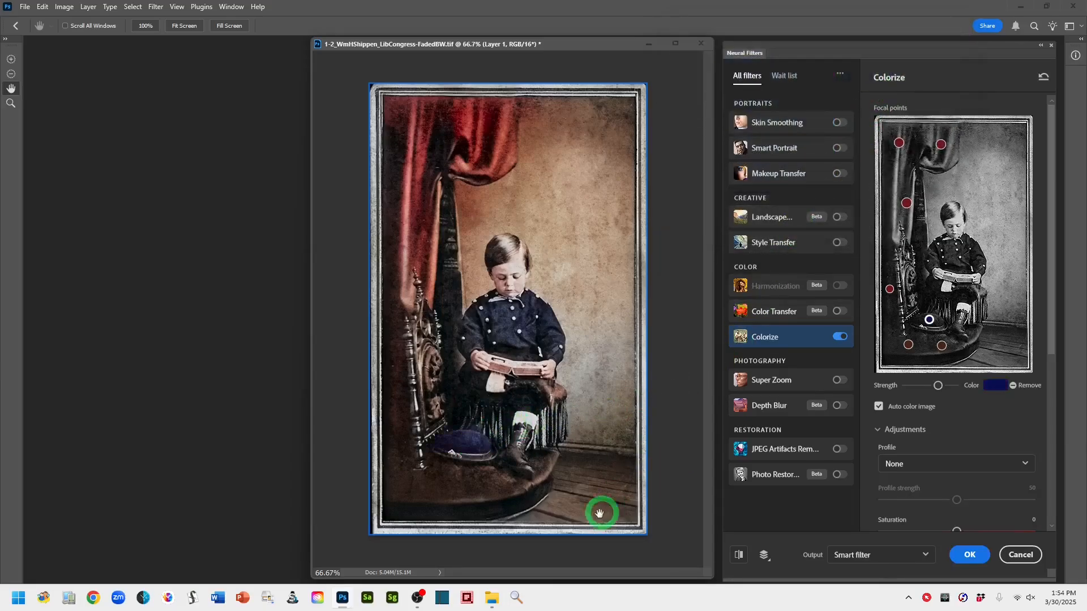
pyautogui.click(937, 389)
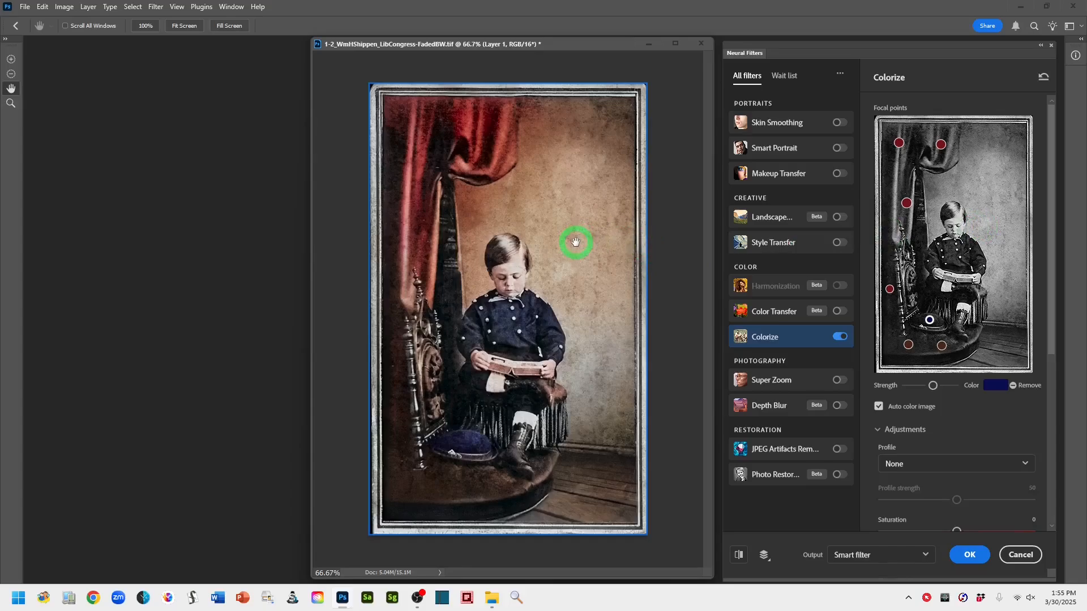
# Try a focal point on the wall behind the boy and remove it, then apply Colorize as a smart filter
pyautogui.click(997, 184)
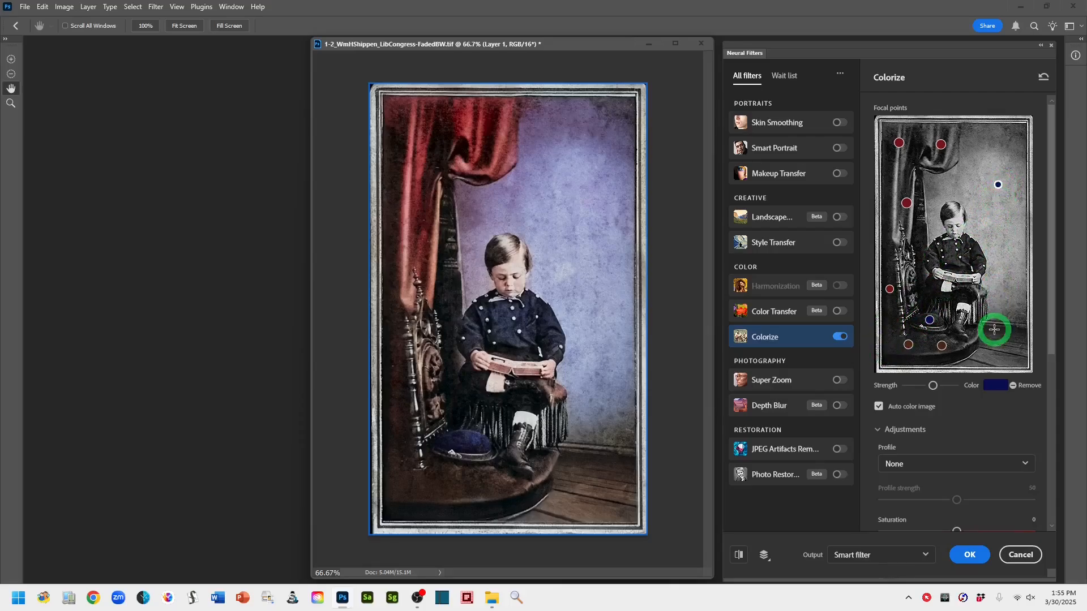
pyautogui.click(1013, 387)
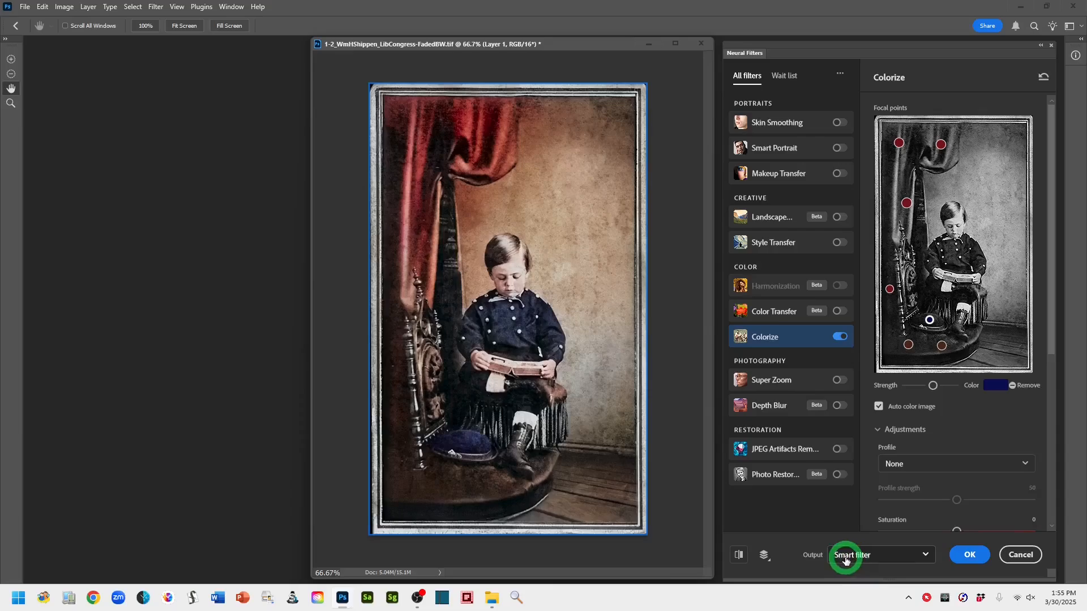
pyautogui.click(926, 557)
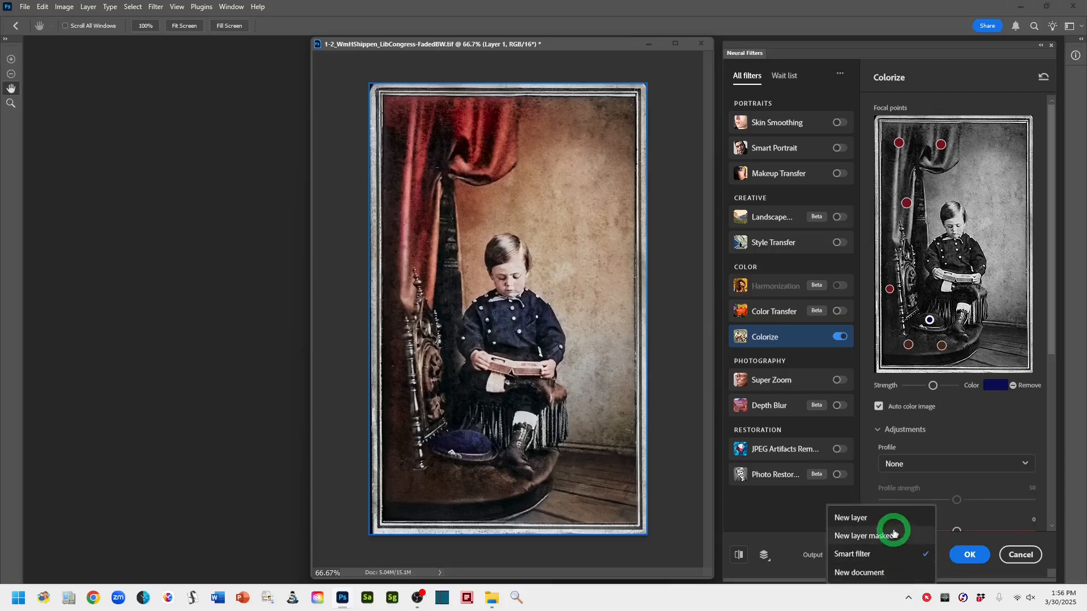
pyautogui.click(854, 556)
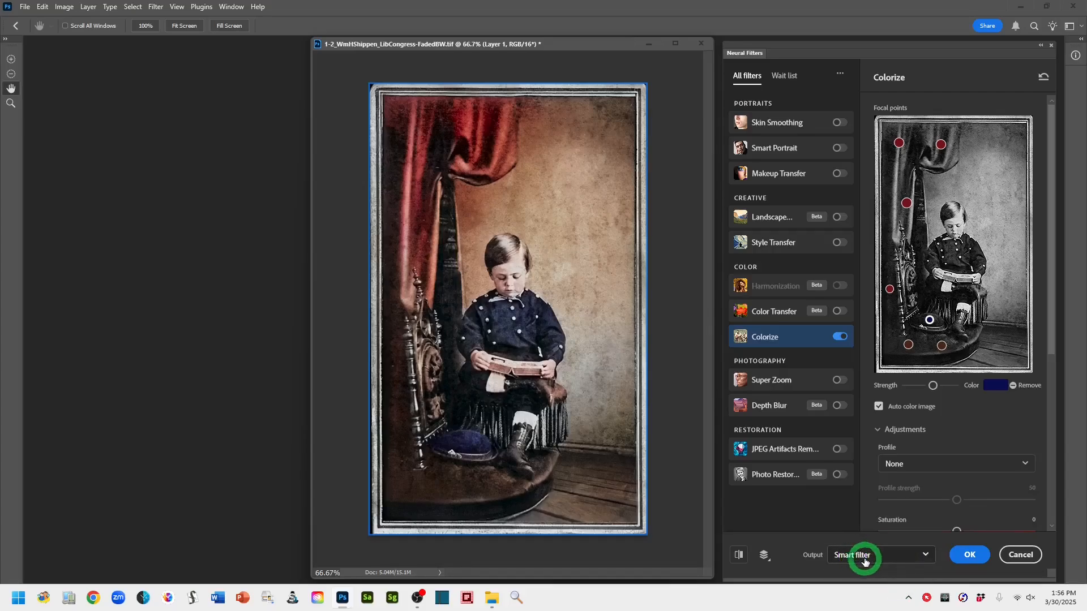
pyautogui.click(970, 556)
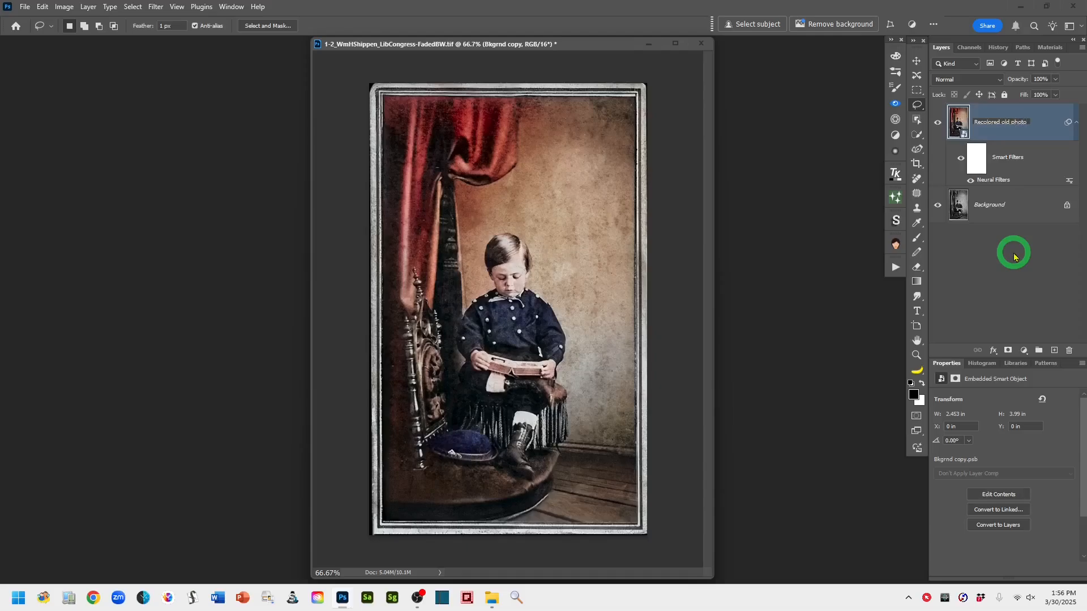
# Name the layer Recolored old photo, then paint its filter mask with a soft 40 px brush near the curtain fold
pyautogui.click(1051, 126)
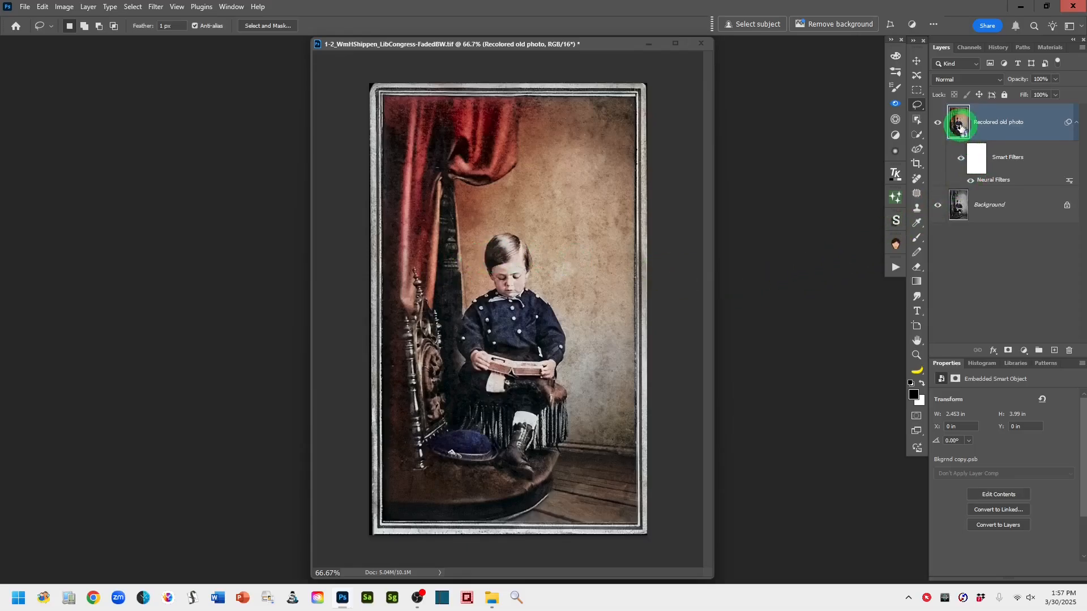
pyautogui.click(975, 164)
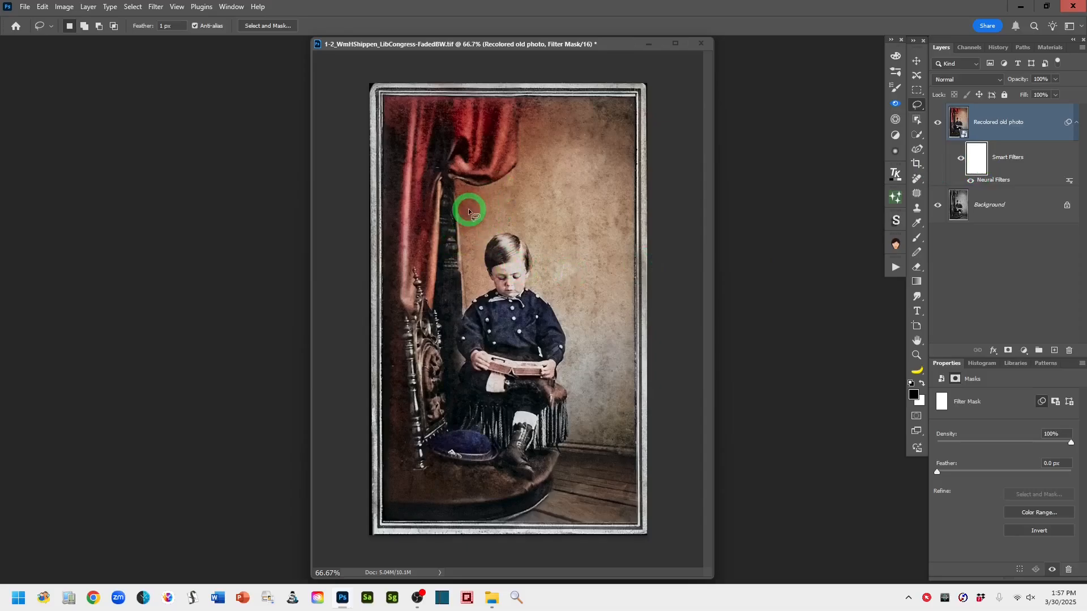
pyautogui.click(915, 240)
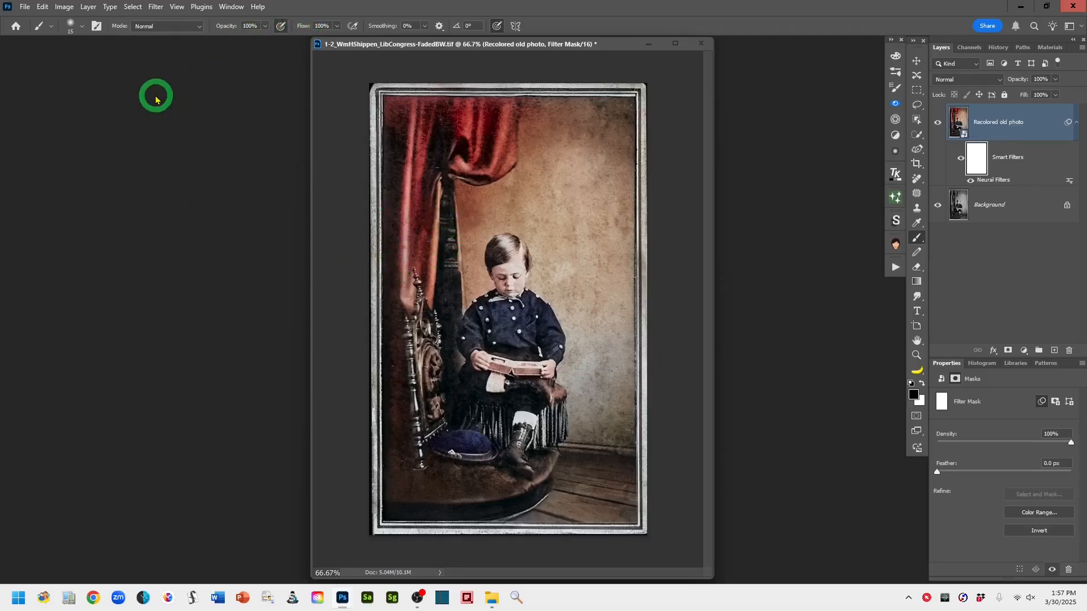
pyautogui.click(81, 31)
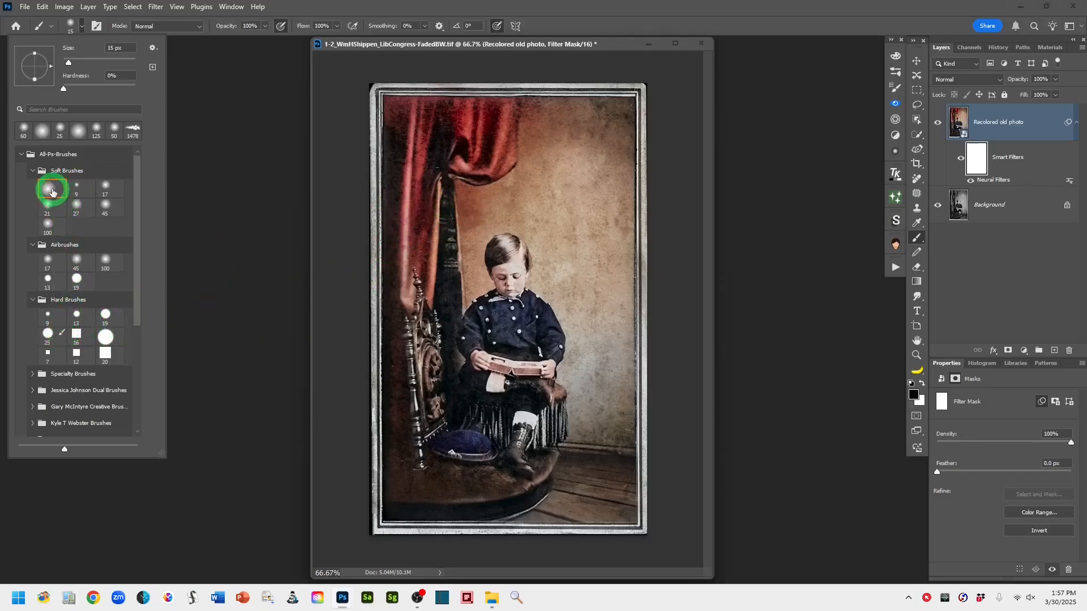
pyautogui.click(553, 6)
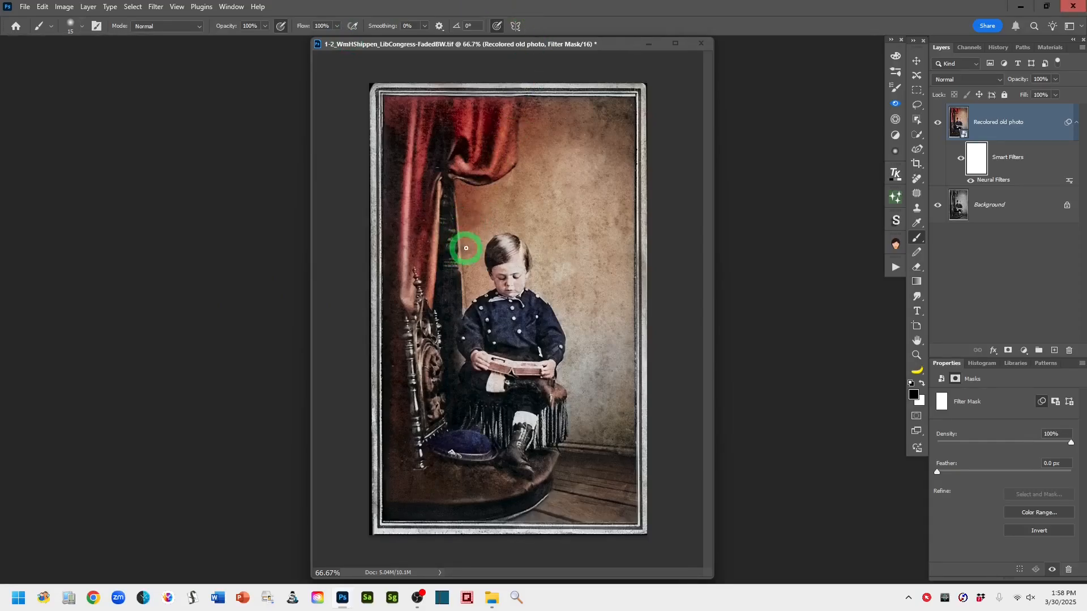
pyautogui.click(83, 32)
pyautogui.click(82, 31)
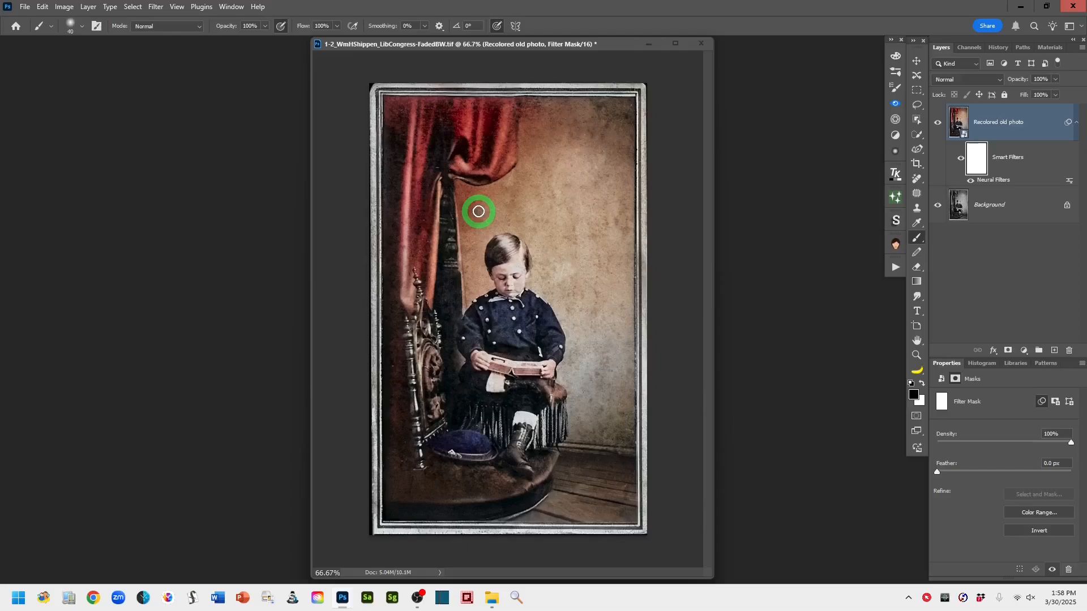
pyautogui.moveTo(478, 211)
pyautogui.mouseDown()
pyautogui.moveTo(478, 223)
pyautogui.moveTo(490, 202)
pyautogui.moveTo(480, 228)
pyautogui.moveTo(496, 202)
pyautogui.moveTo(473, 199)
pyautogui.moveTo(473, 223)
pyautogui.moveTo(466, 211)
pyautogui.moveTo(461, 223)
pyautogui.moveTo(460, 194)
pyautogui.mouseUp()
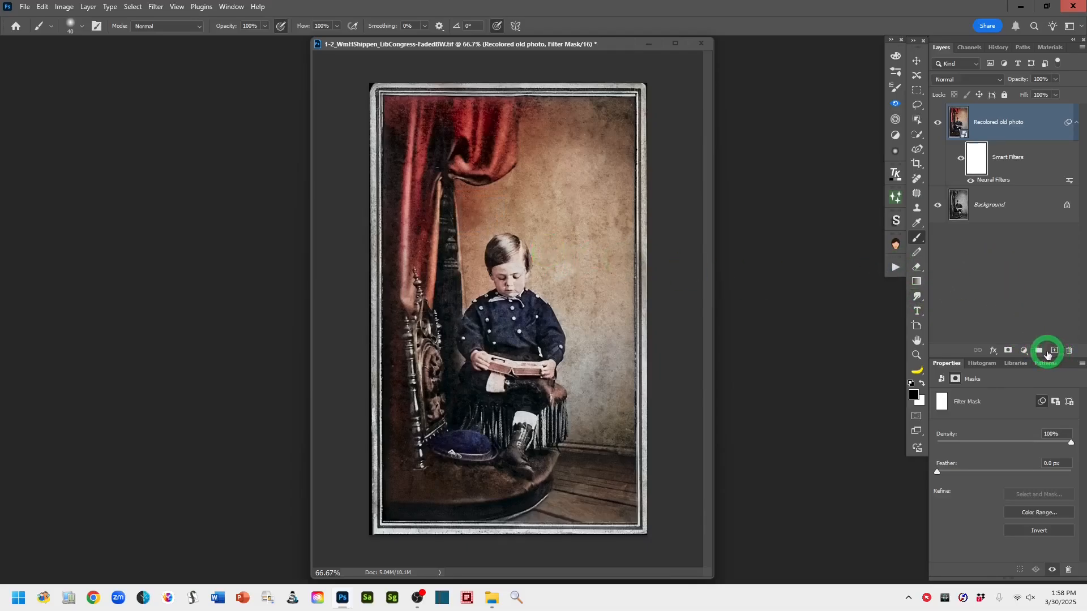
# Stamp all visible layers into a new layer above the recolored smart object
pyautogui.click(958, 120)
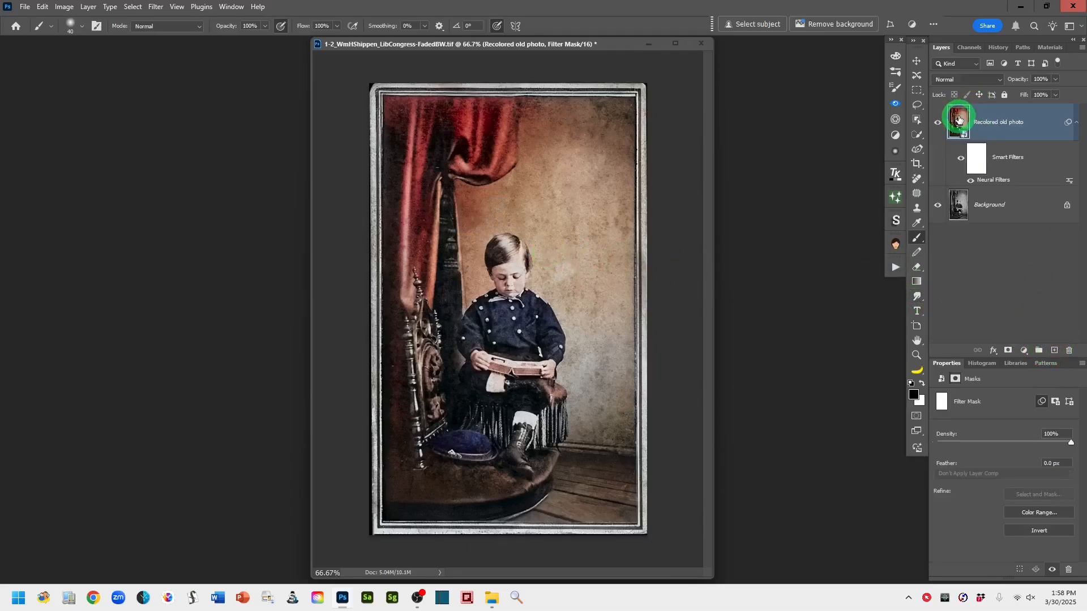
pyautogui.click(1054, 350)
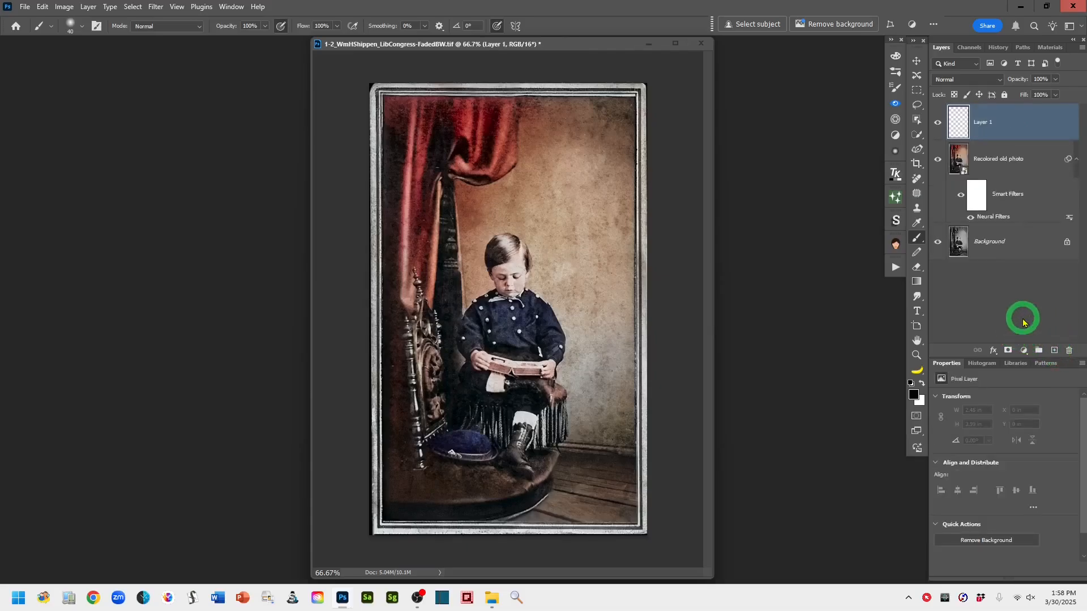
pyautogui.hotkey('ctrl', 'shift', 'alt', 'e')
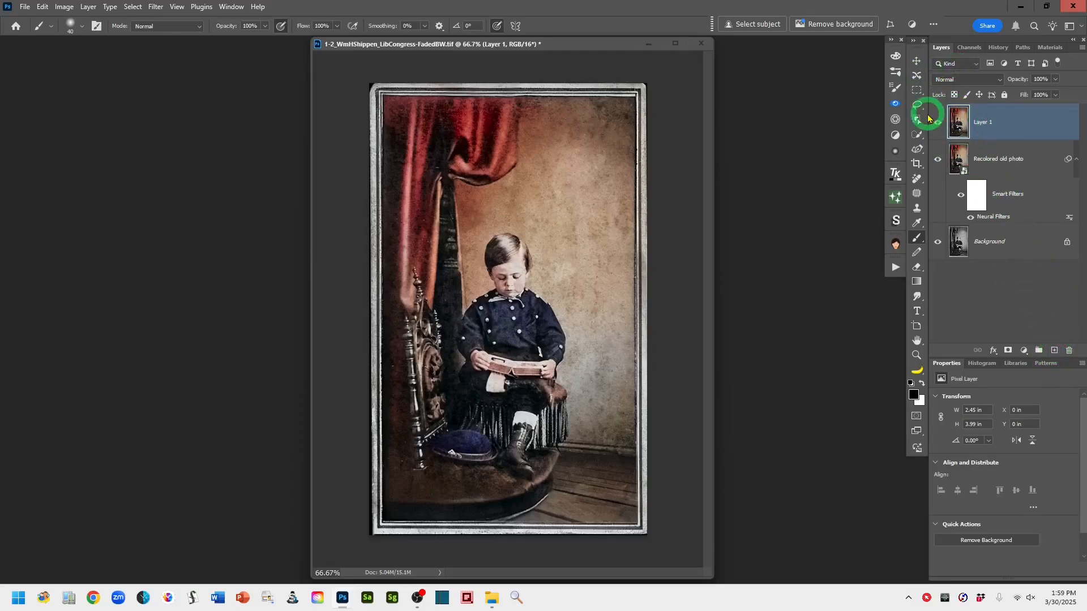
# Add a new empty layer and use the Remove tool at 40 px to erase red spill near the curtain fold
pyautogui.click(1054, 352)
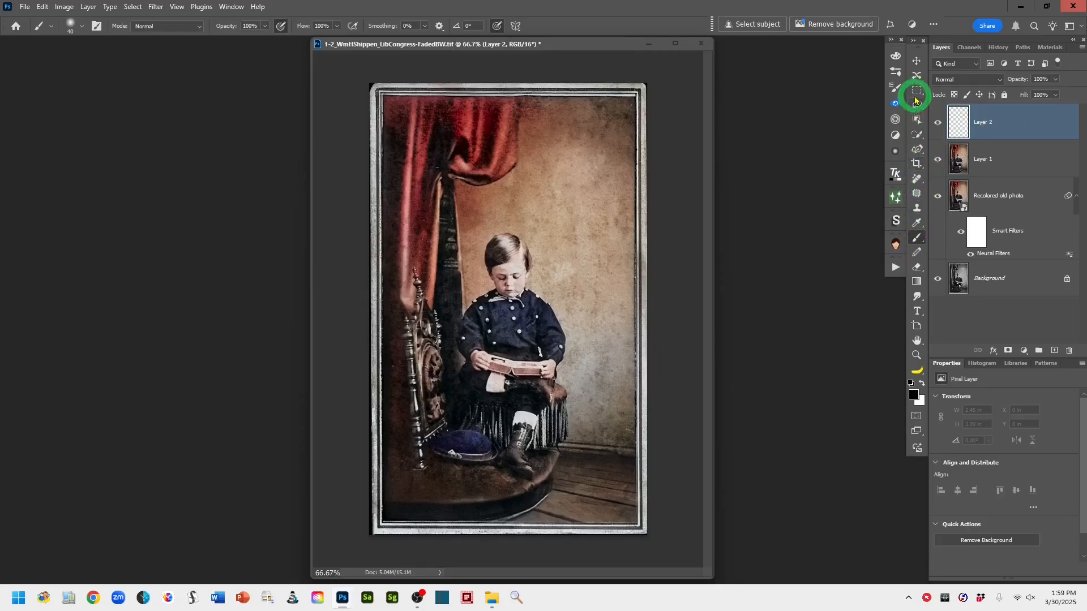
pyautogui.click(916, 180)
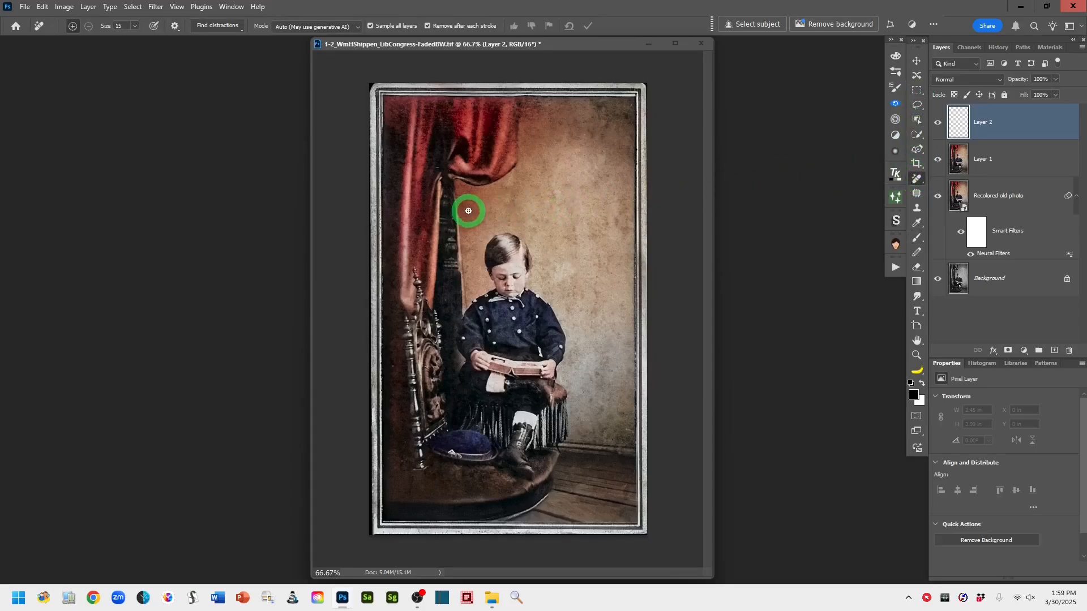
pyautogui.press(']')
pyautogui.moveTo(480, 207)
pyautogui.mouseDown()
pyautogui.moveTo(461, 192)
pyautogui.moveTo(464, 220)
pyautogui.moveTo(476, 226)
pyautogui.moveTo(487, 206)
pyautogui.moveTo(464, 187)
pyautogui.mouseUp()
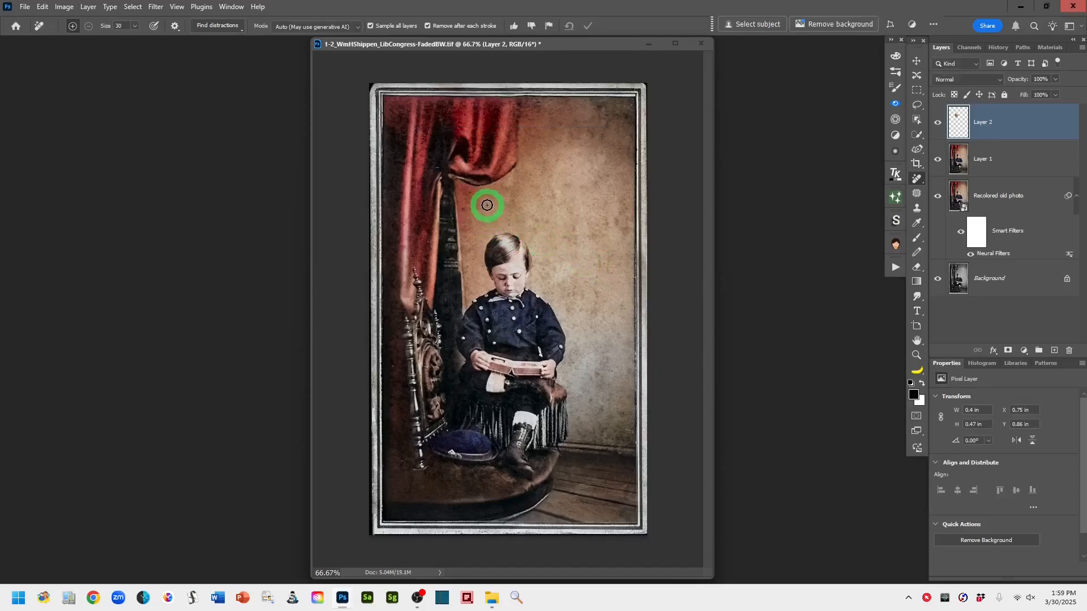
pyautogui.moveTo(481, 194)
pyautogui.mouseDown()
pyautogui.moveTo(460, 189)
pyautogui.moveTo(460, 223)
pyautogui.moveTo(481, 199)
pyautogui.mouseUp()
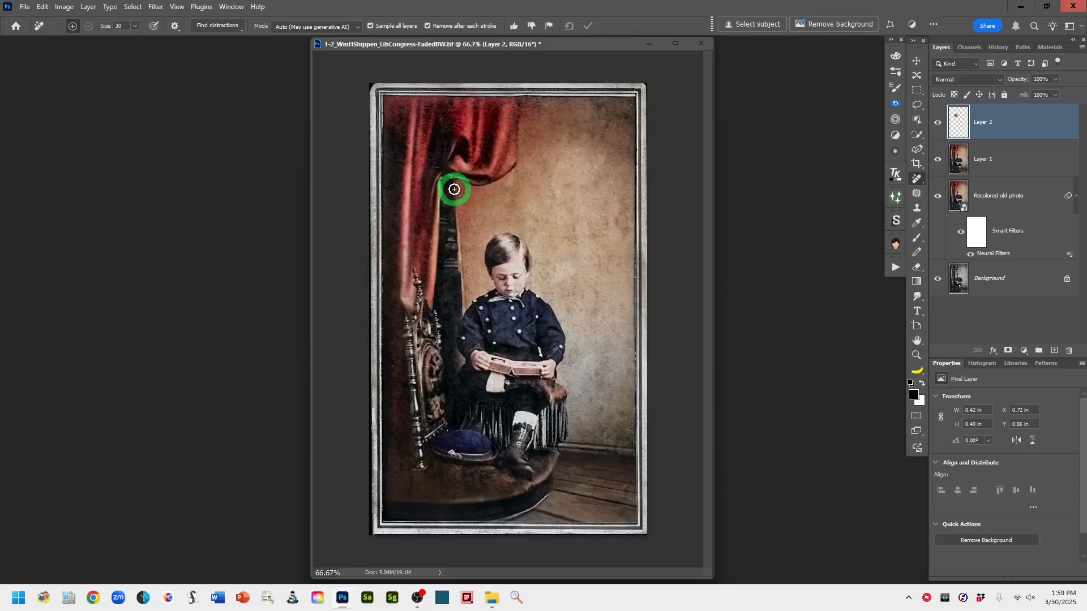
pyautogui.press(']')
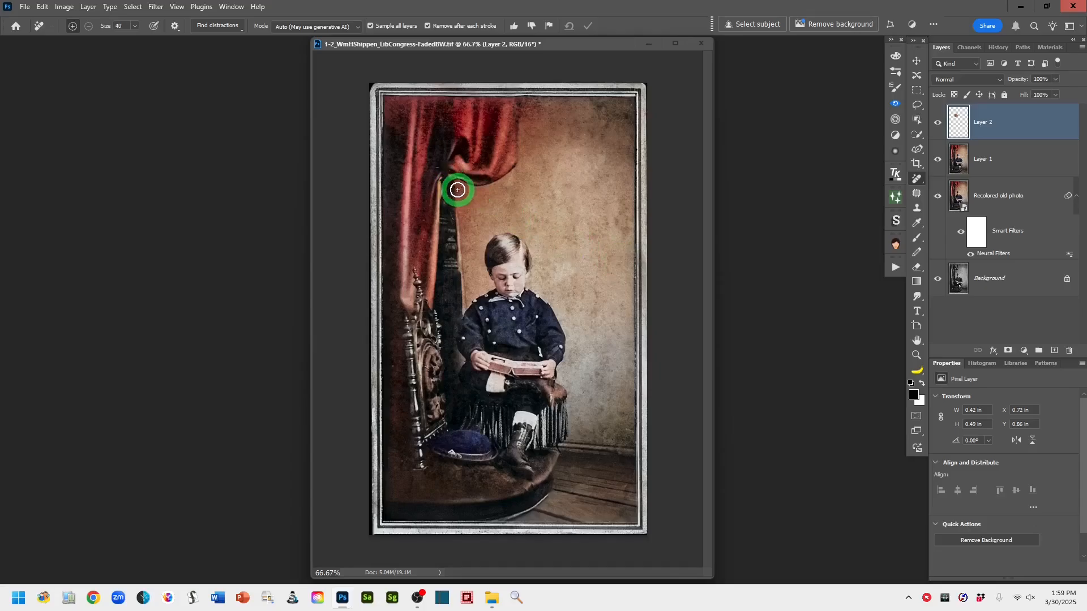
pyautogui.click(457, 190)
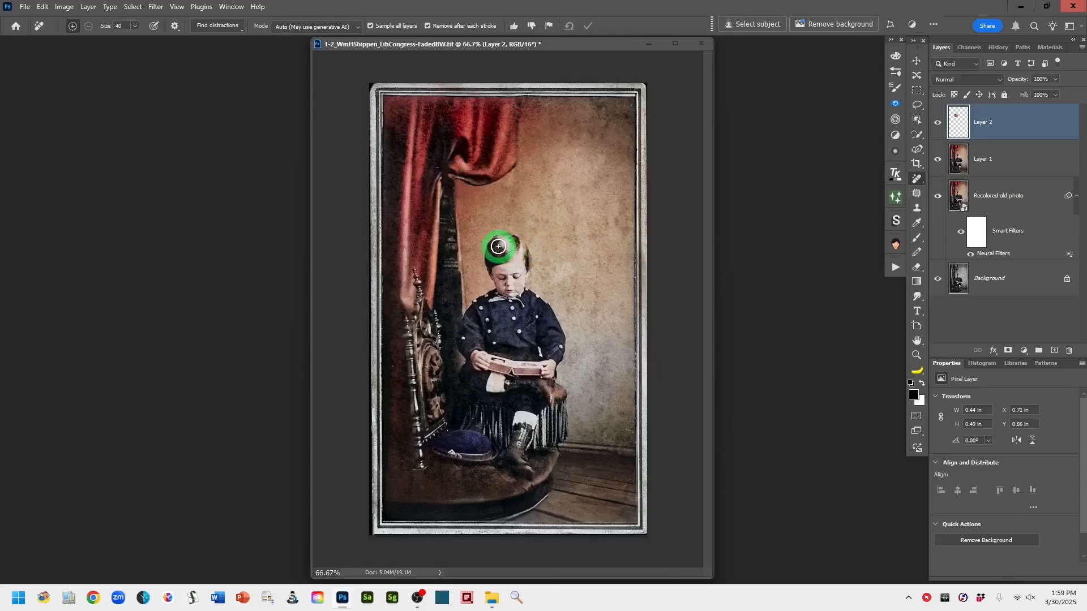
# Remove more color spill beside the boy's head, on the upper wall, and near the chair's lower left
pyautogui.click(476, 207)
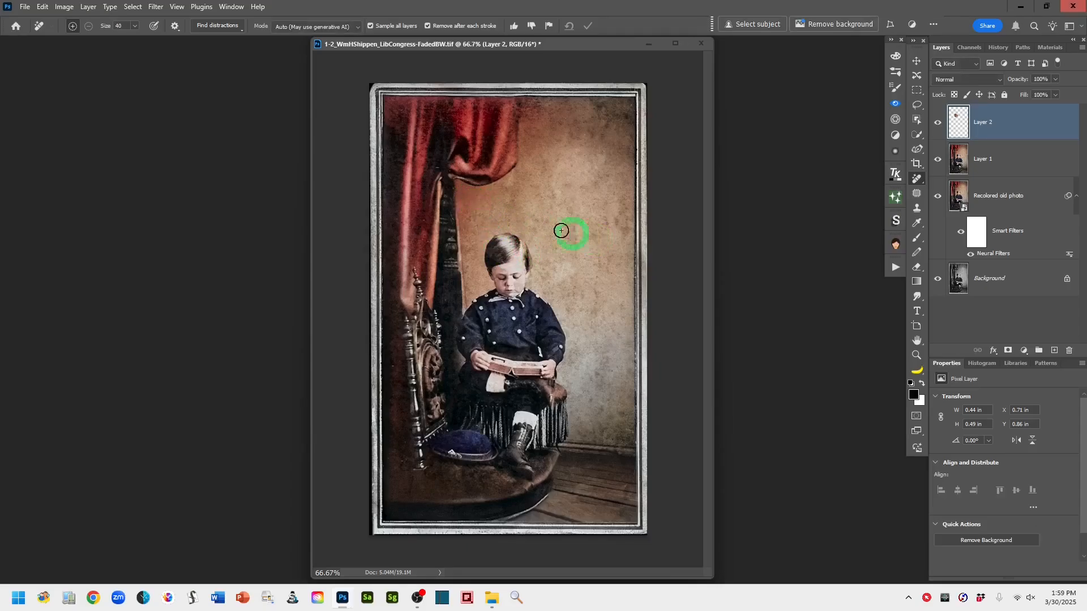
pyautogui.click(506, 191)
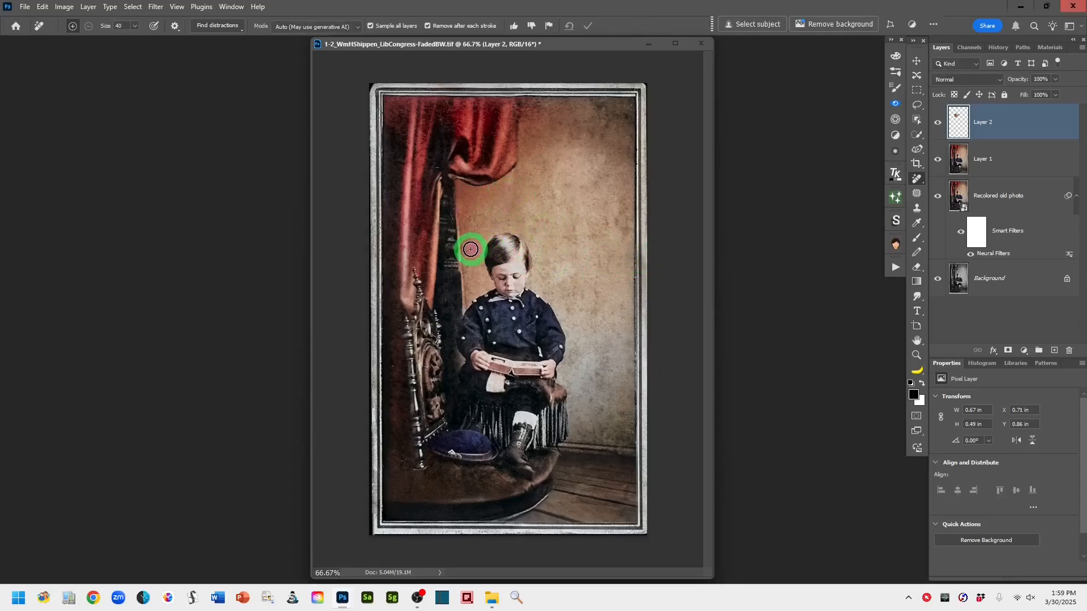
pyautogui.moveTo(470, 249); pyautogui.dragTo(472, 283)
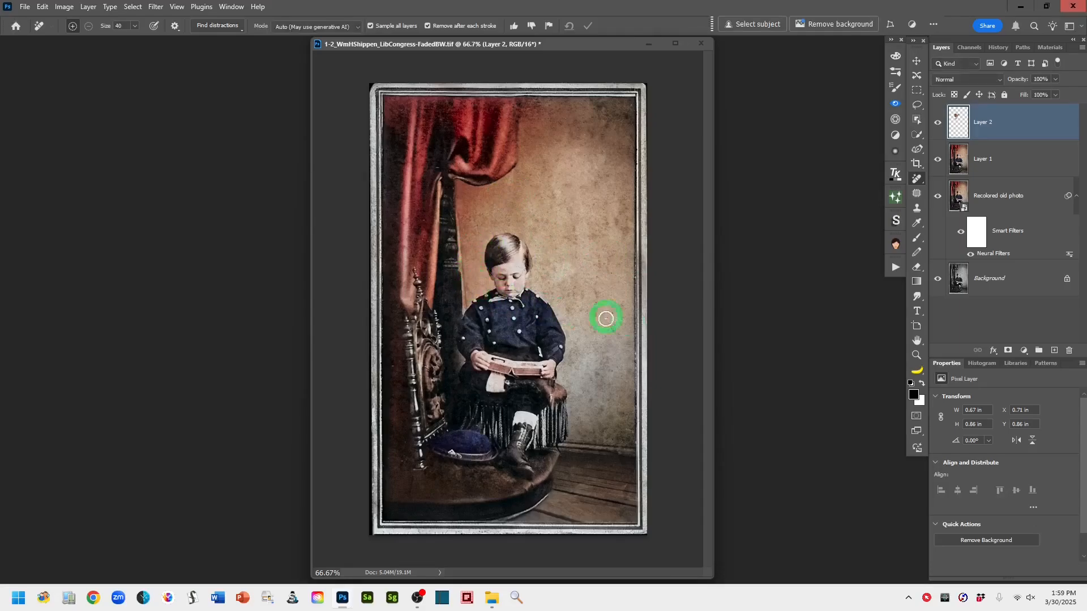
pyautogui.moveTo(605, 142)
pyautogui.mouseDown()
pyautogui.moveTo(613, 126)
pyautogui.moveTo(626, 133)
pyautogui.mouseUp()
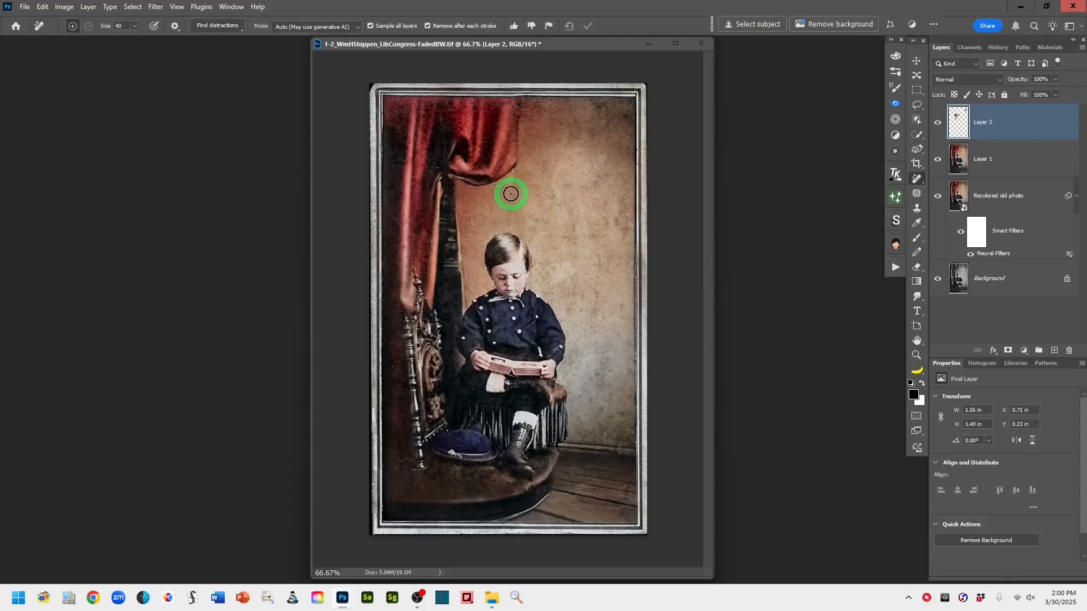
pyautogui.moveTo(511, 193); pyautogui.dragTo(512, 182)
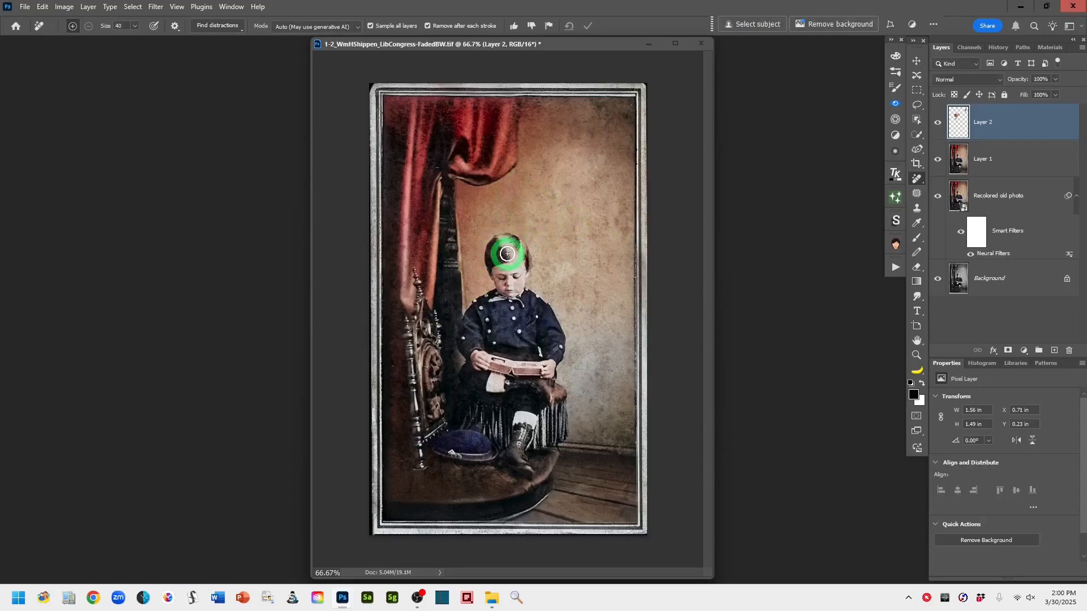
pyautogui.click(415, 488)
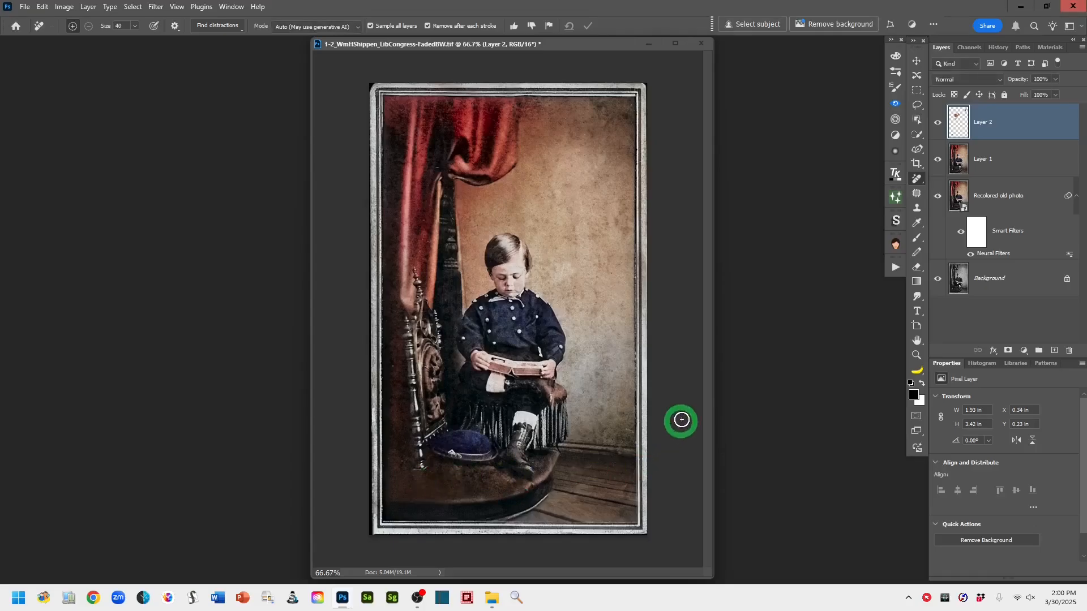
pyautogui.click(413, 486)
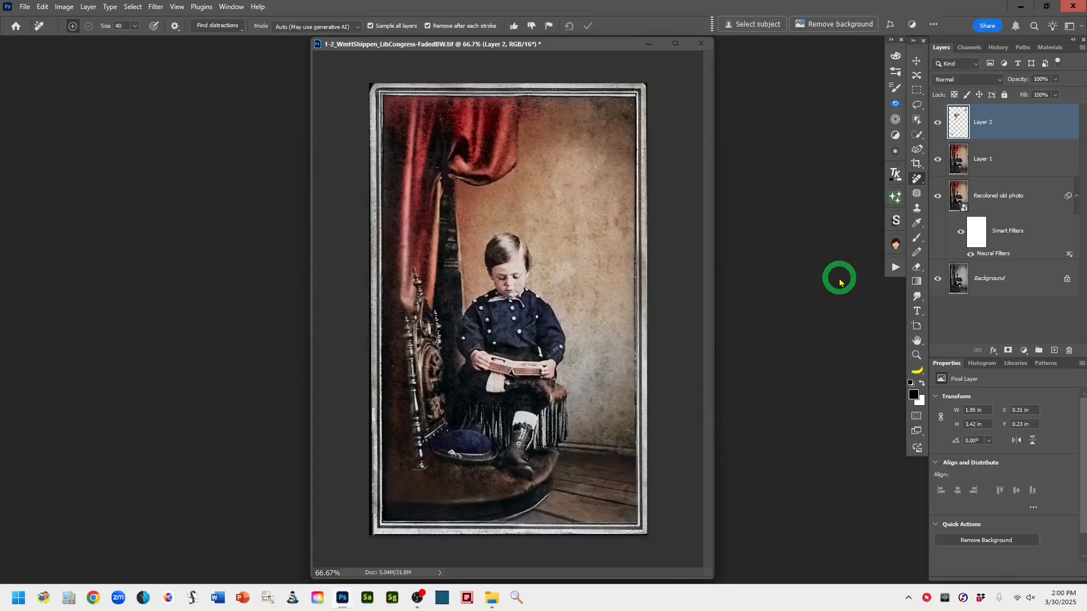
# Rename the retouch layer Remove color spill and add another empty layer above it
pyautogui.doubleClick(985, 123)
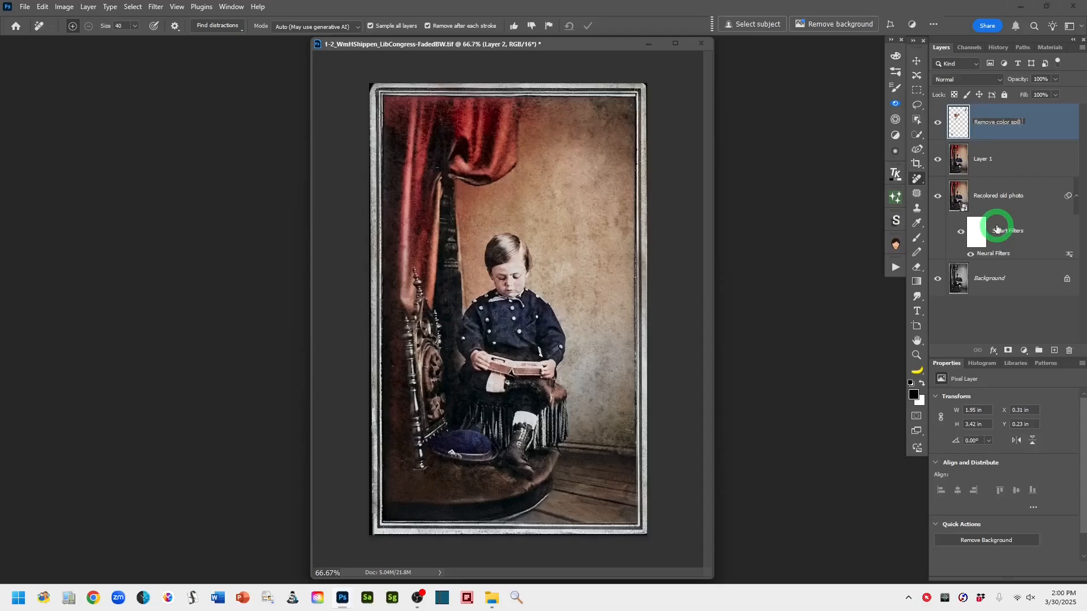
pyautogui.click(1053, 126)
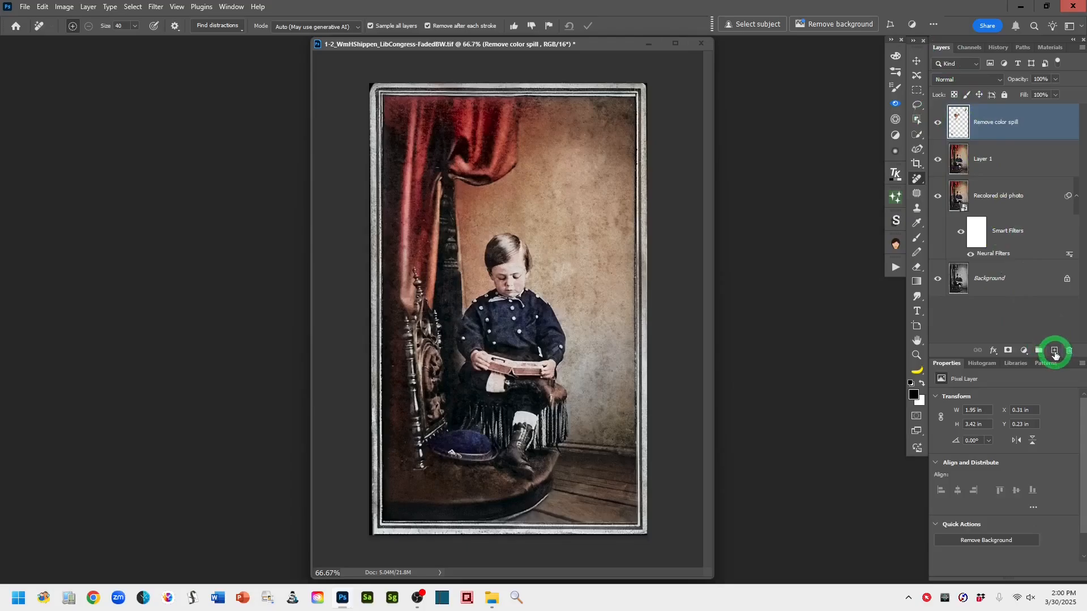
pyautogui.click(1054, 350)
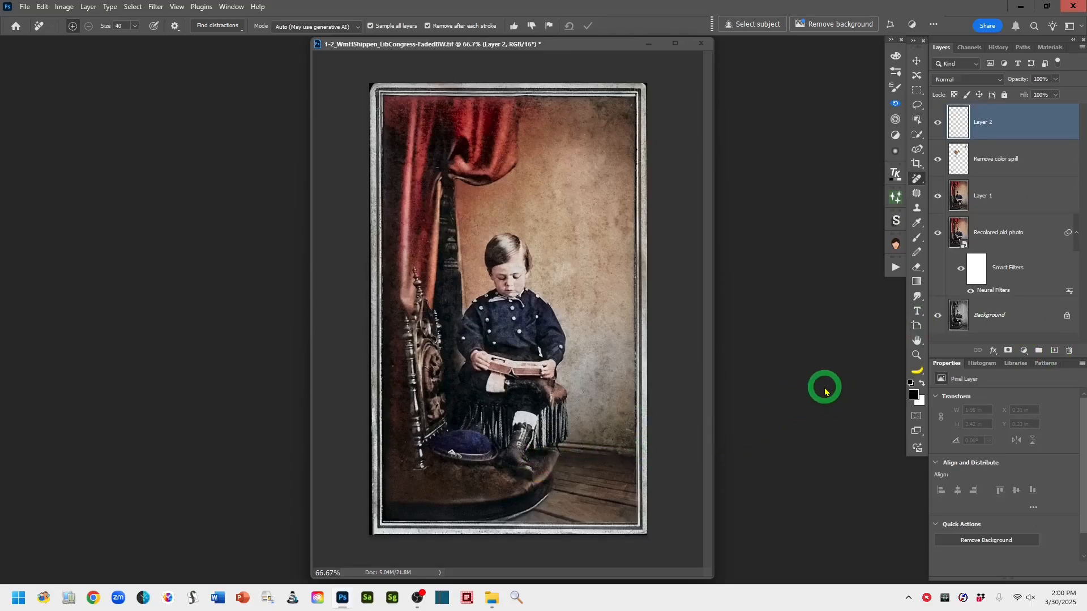
# Rename the new empty layer Paint in Color - Recolor area
pyautogui.hotkey('ctrl', '+')
pyautogui.hotkey('ctrl', '+')
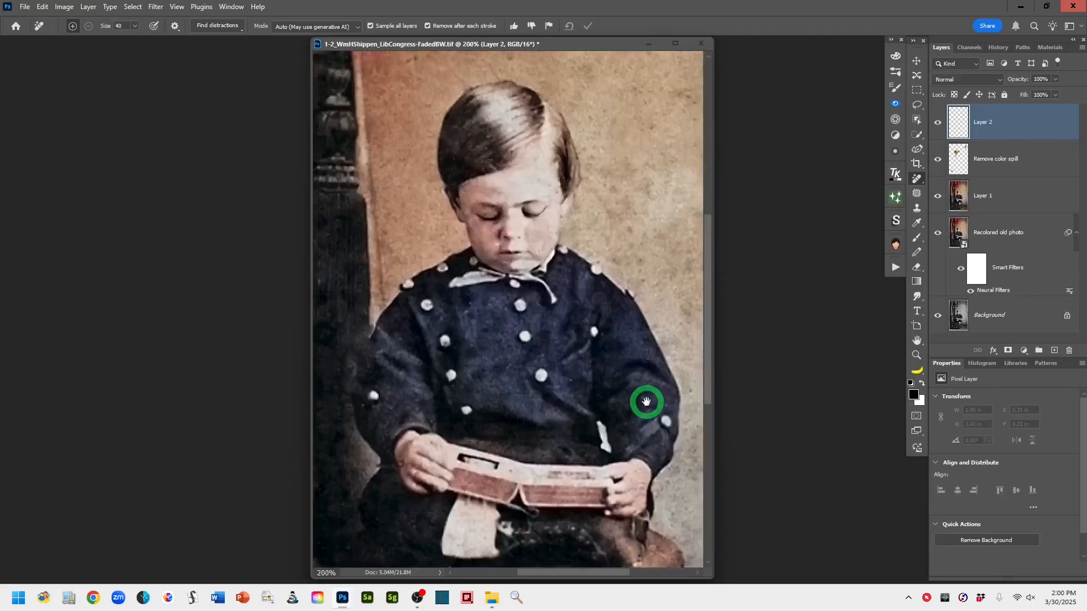
pyautogui.moveTo(646, 401); pyautogui.dragTo(647, 283)
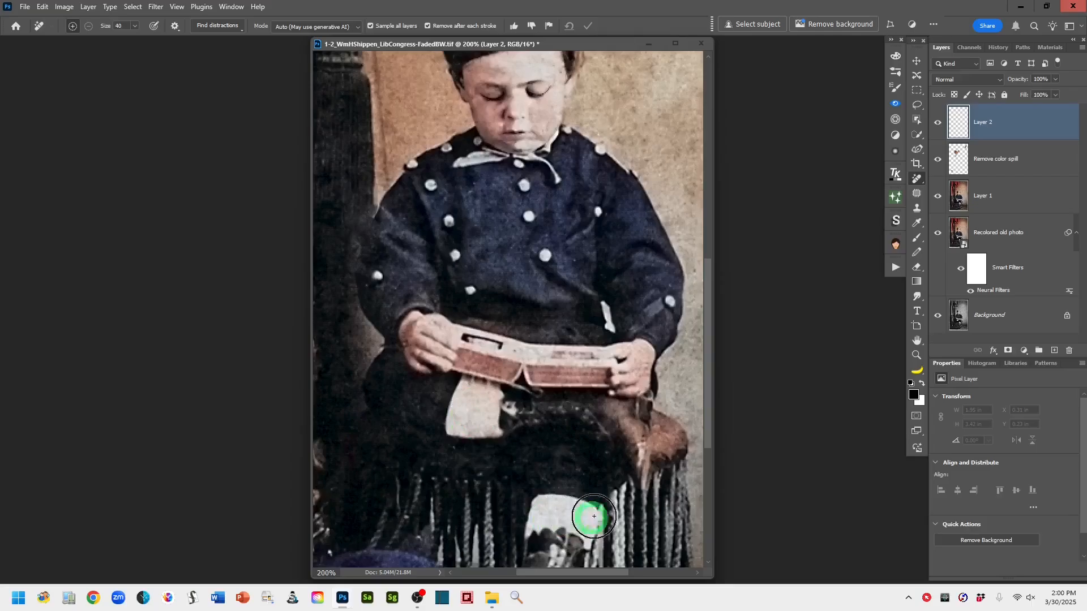
pyautogui.moveTo(633, 502)
pyautogui.mouseDown()
pyautogui.moveTo(636, 408)
pyautogui.moveTo(635, 419)
pyautogui.mouseUp()
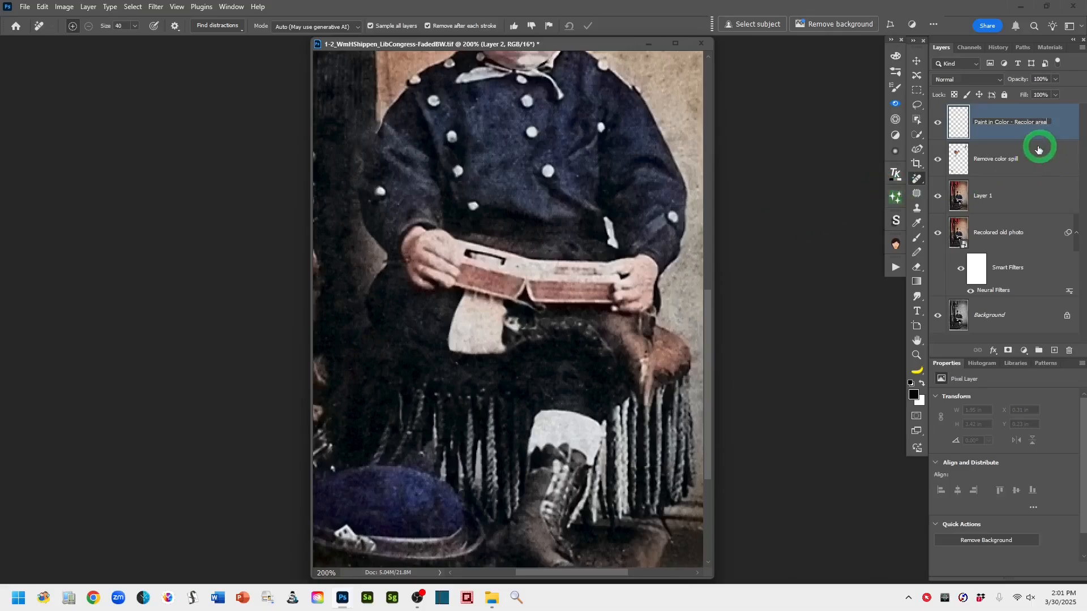
pyautogui.click(1007, 136)
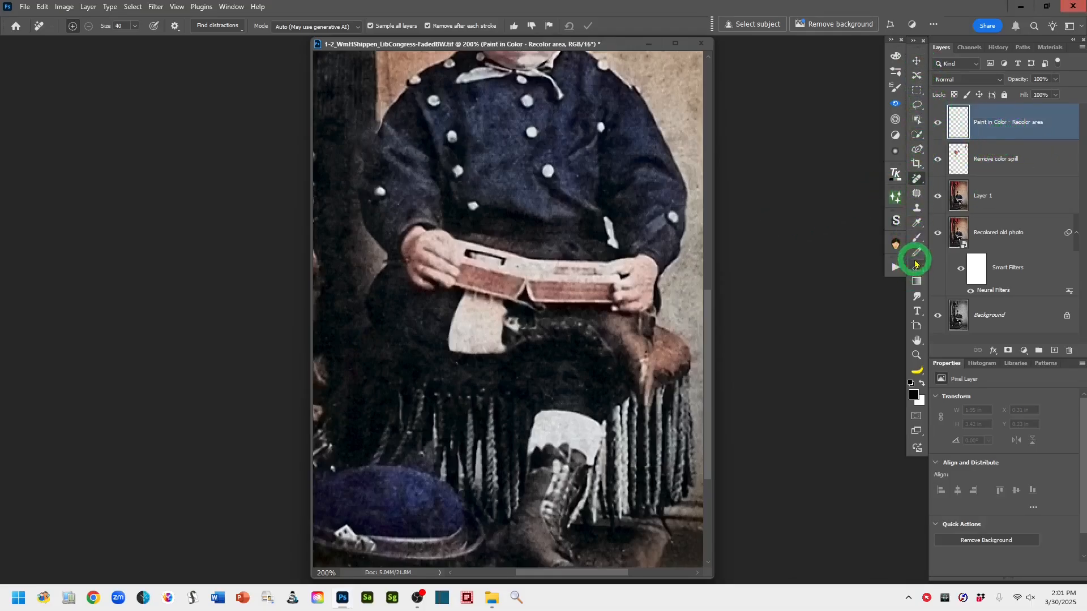
# Switch to the Brush tool with a soft round brush, setting opacity to 91% and flow to 11%
pyautogui.click(918, 241)
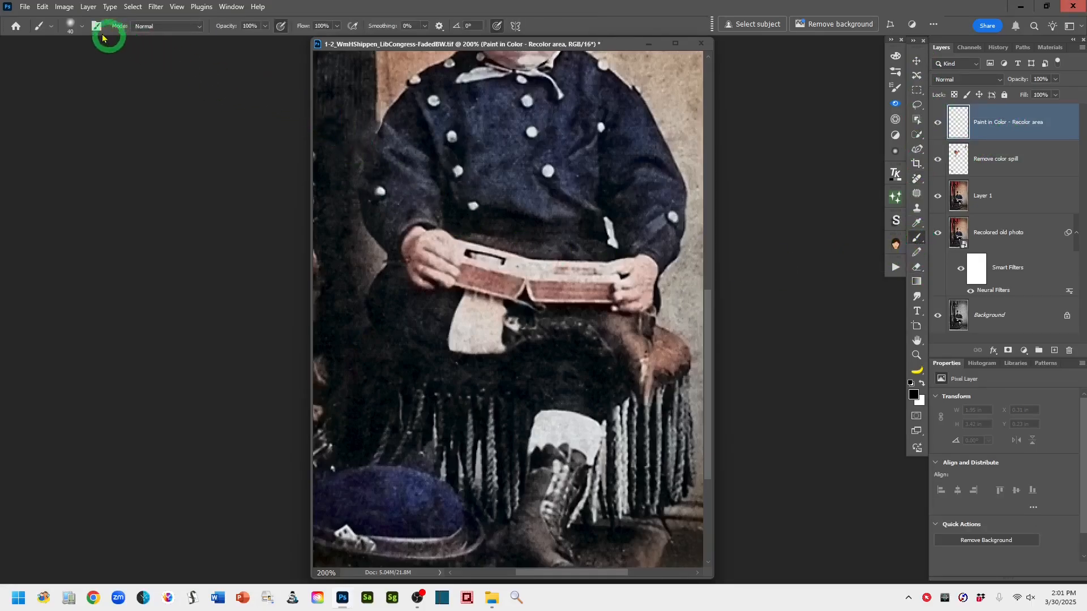
pyautogui.click(82, 27)
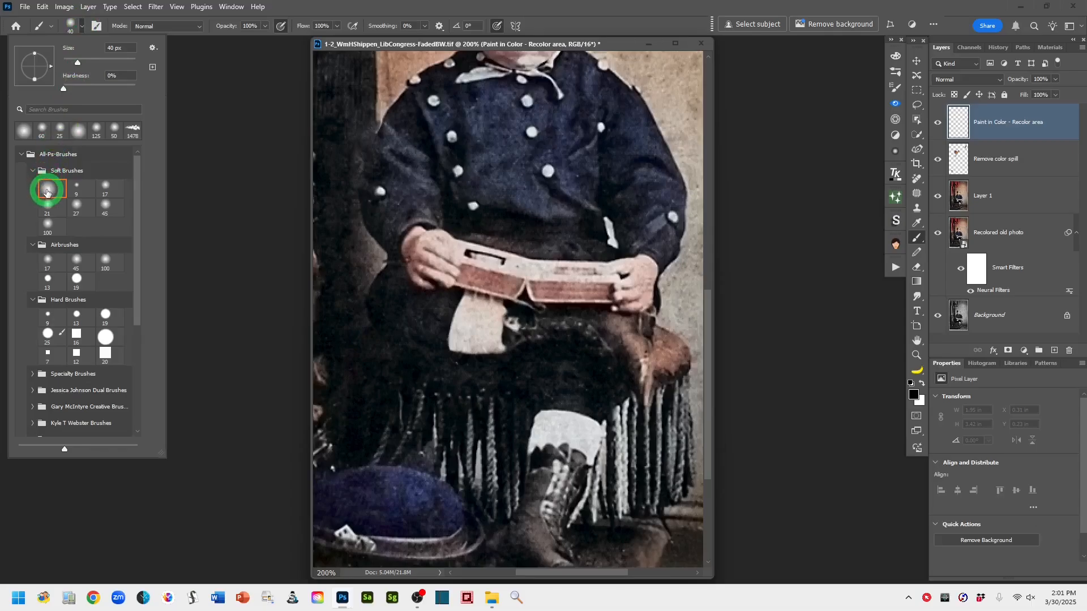
pyautogui.click(599, 30)
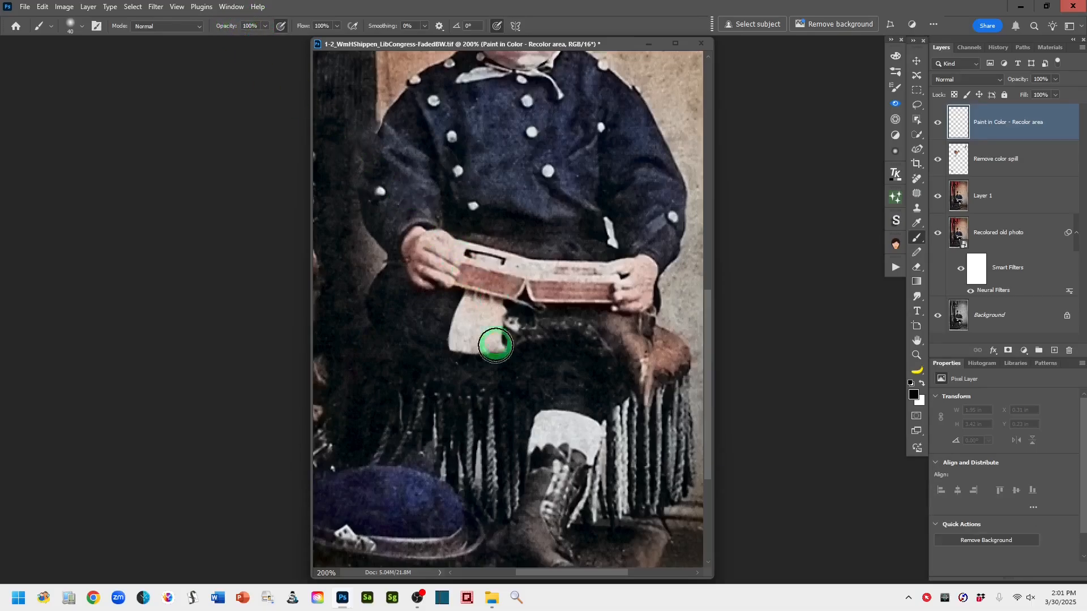
pyautogui.click(233, 27)
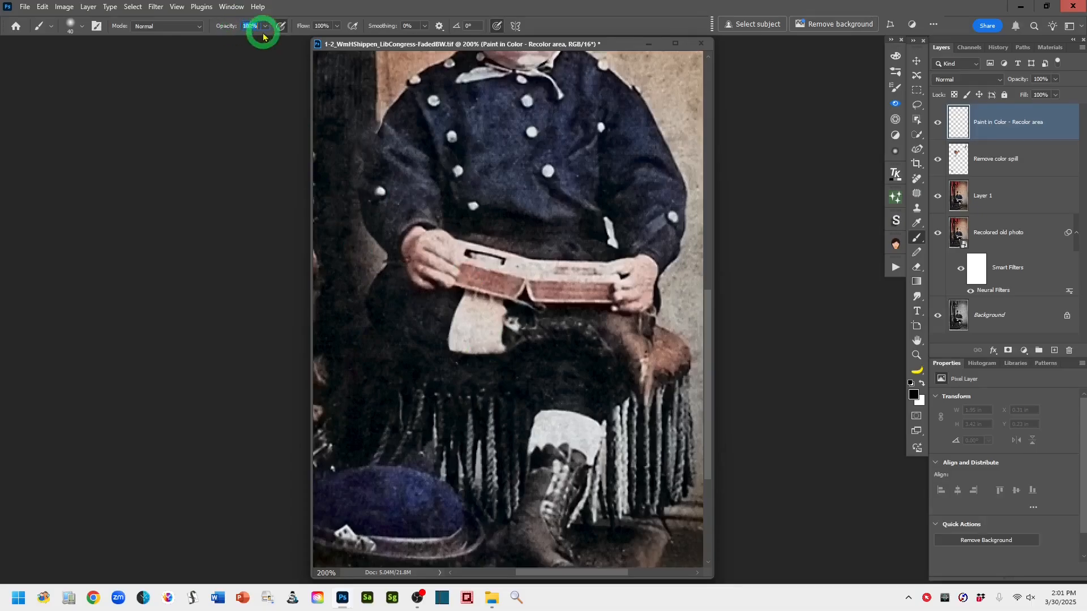
pyautogui.click(265, 28)
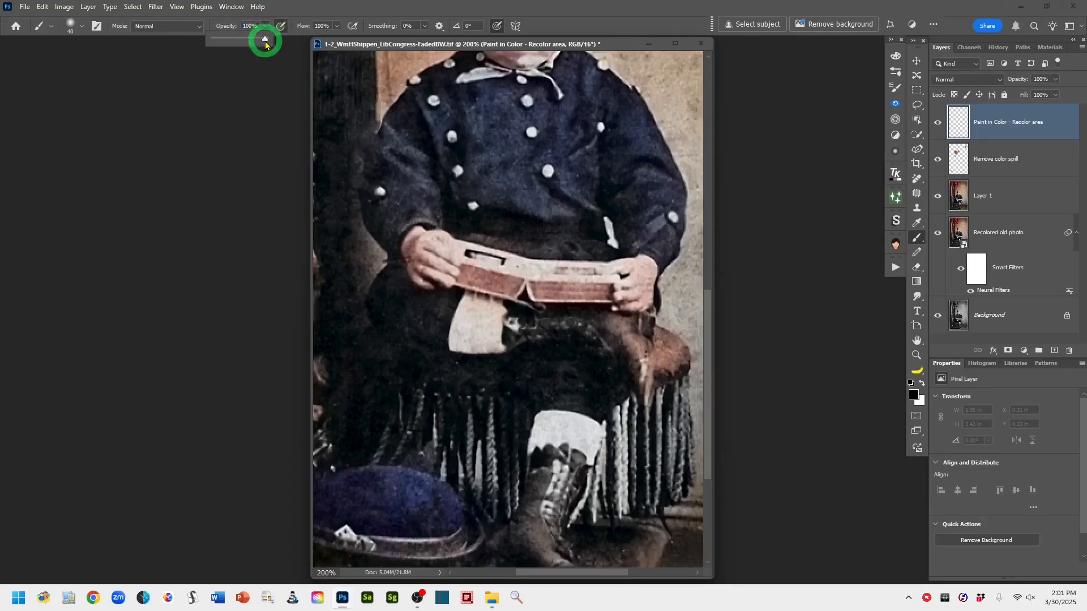
pyautogui.click(228, 27)
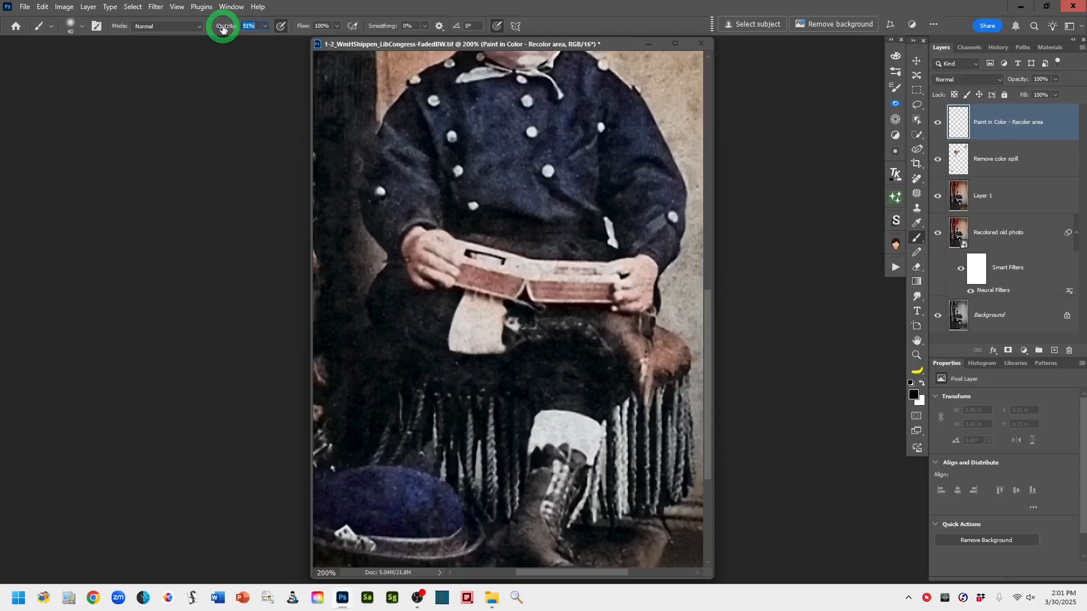
pyautogui.moveTo(223, 27); pyautogui.dragTo(223, 28)
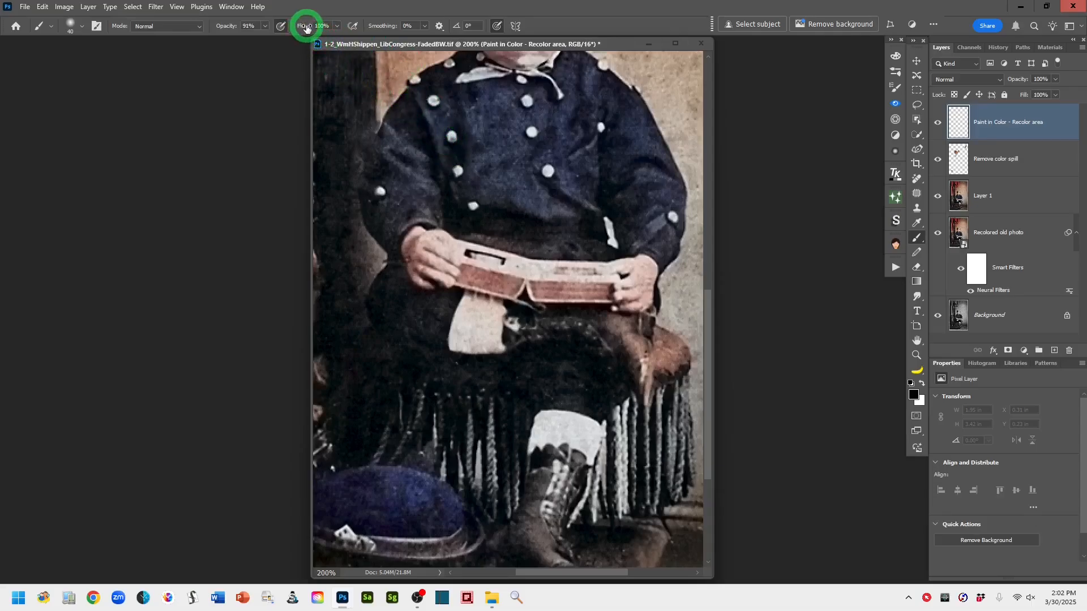
pyautogui.moveTo(306, 27); pyautogui.dragTo(293, 29)
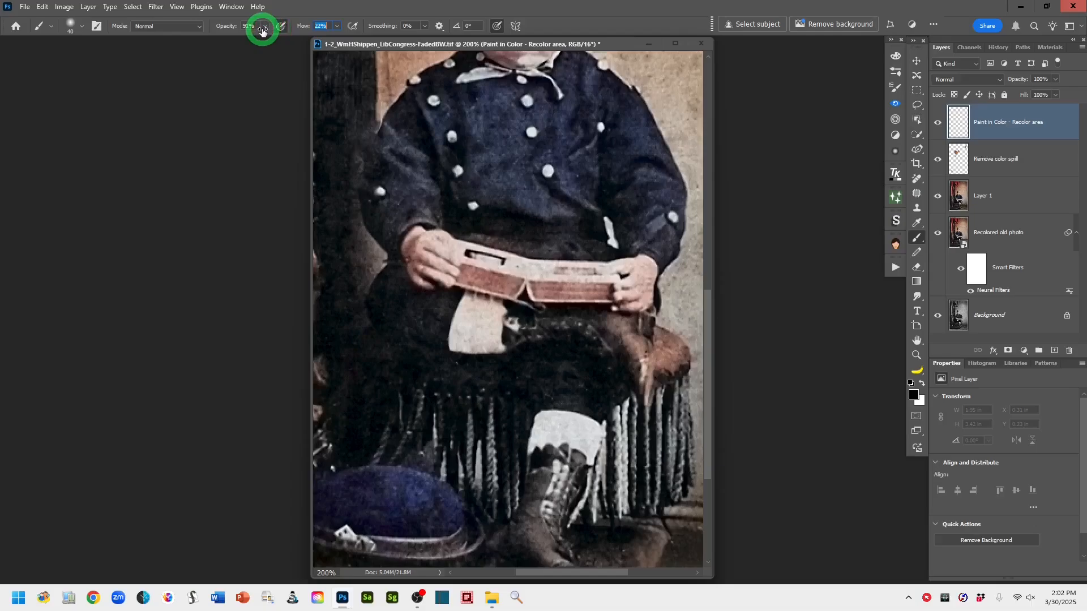
pyautogui.moveTo(261, 31); pyautogui.dragTo(256, 30)
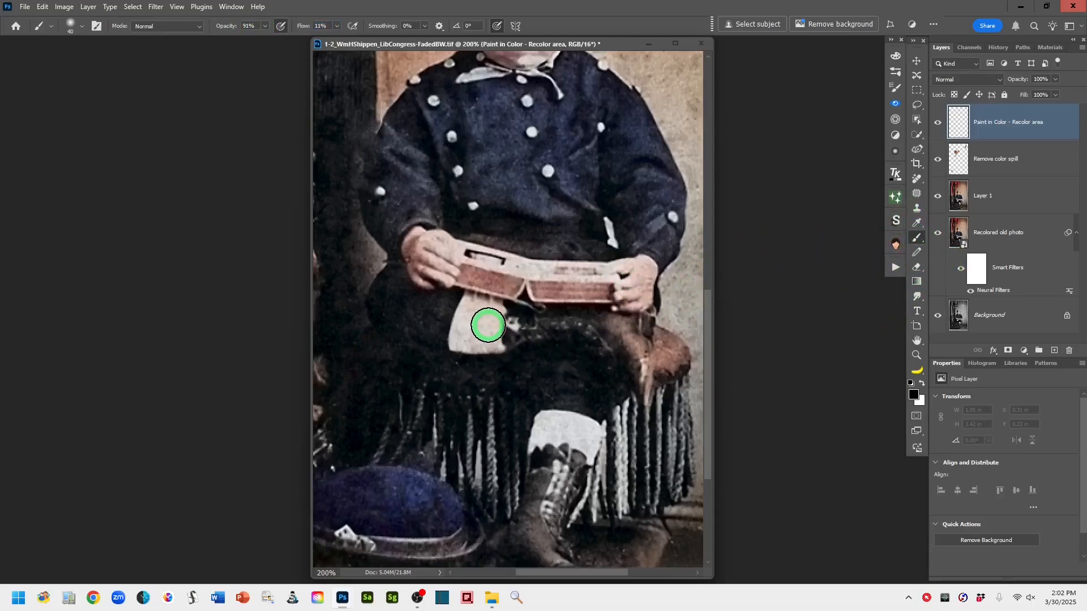
# Shrink the brush to 15 px, sample the light tone from the paper in the boy's lap, and paint over the white sock
pyautogui.press('[')
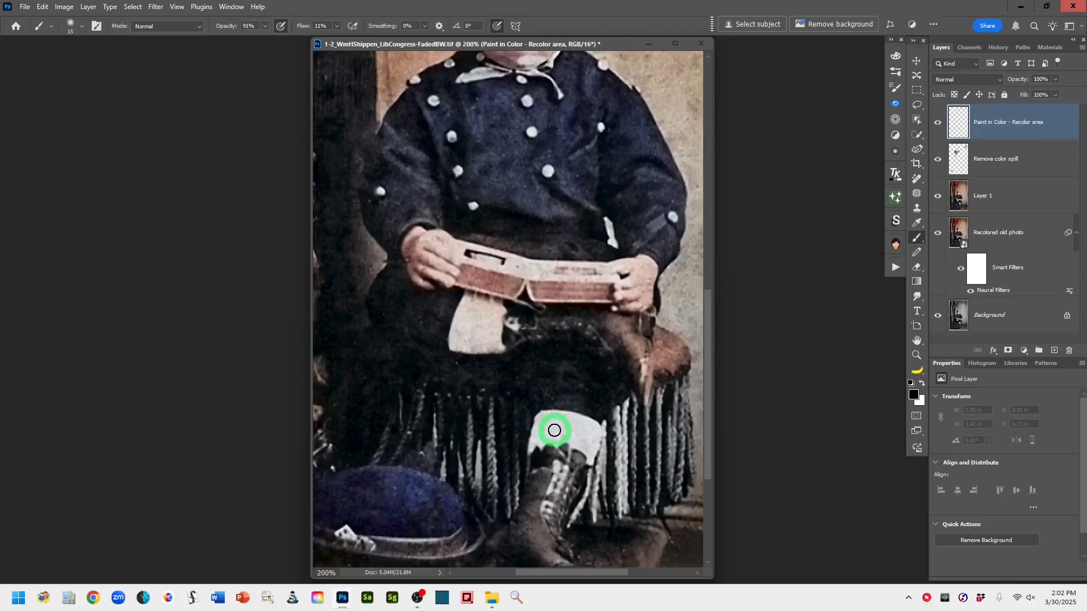
pyautogui.moveTo(550, 432); pyautogui.dragTo(557, 425)
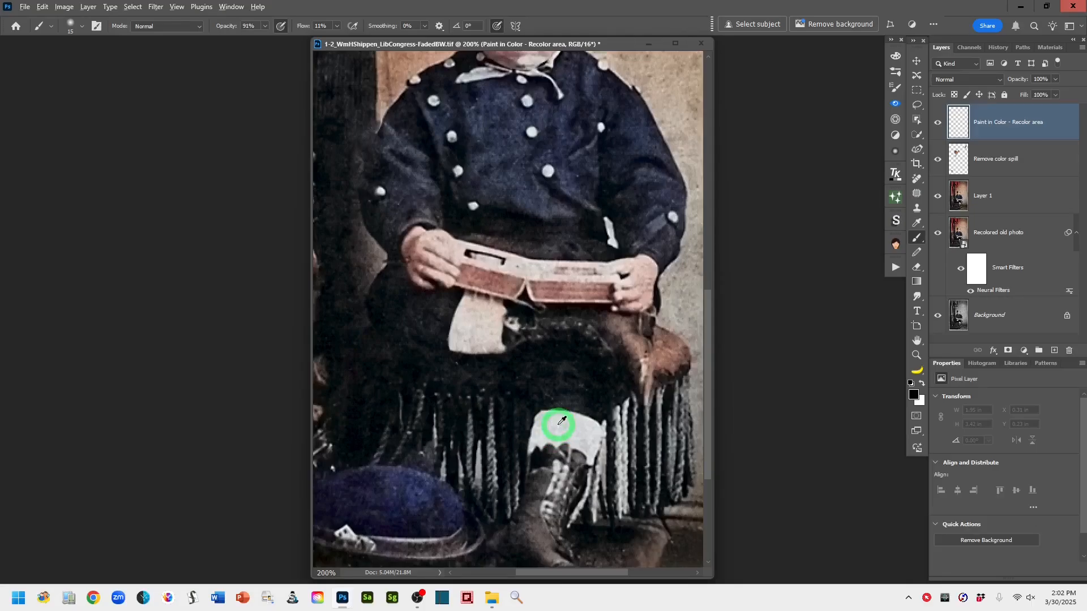
pyautogui.keyDown('alt'); pyautogui.click(486, 305); pyautogui.keyUp('alt')
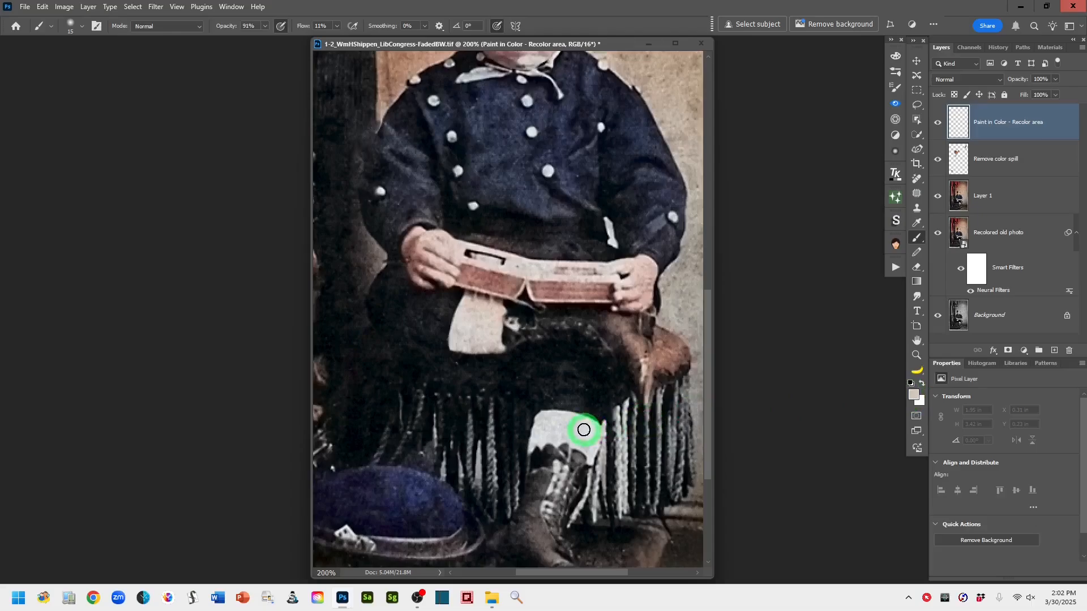
pyautogui.moveTo(584, 429)
pyautogui.mouseDown()
pyautogui.moveTo(611, 432)
pyautogui.moveTo(580, 444)
pyautogui.moveTo(563, 429)
pyautogui.moveTo(596, 429)
pyautogui.moveTo(560, 431)
pyautogui.mouseUp()
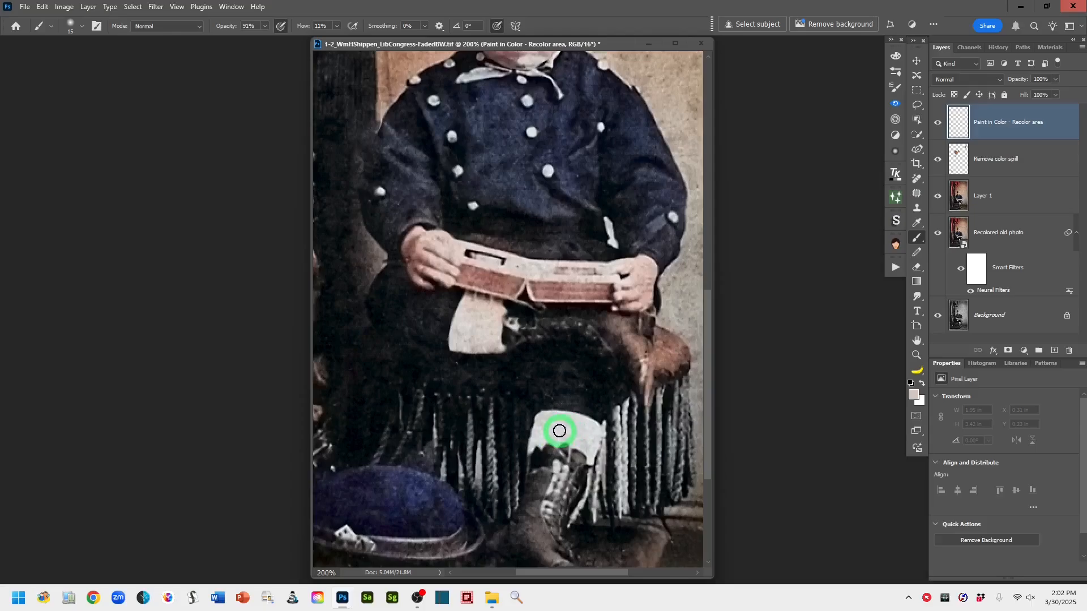
# Select the white sock with the Object Selection tool, paint the sampled tone inside it, and deselect
pyautogui.click(918, 120)
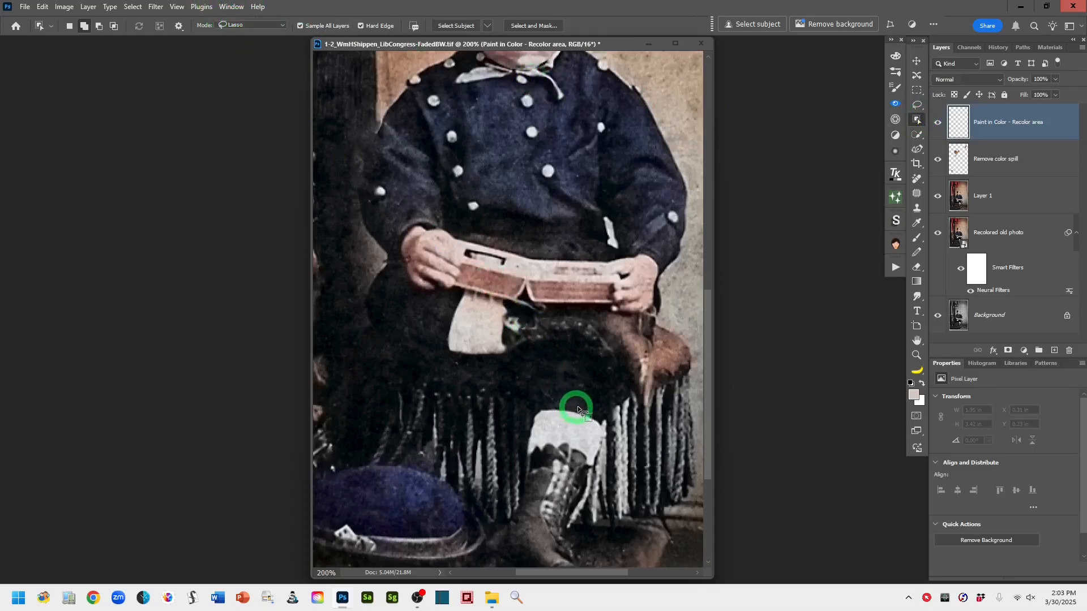
pyautogui.moveTo(603, 422)
pyautogui.mouseDown()
pyautogui.moveTo(582, 403)
pyautogui.moveTo(546, 400)
pyautogui.moveTo(520, 433)
pyautogui.moveTo(521, 458)
pyautogui.moveTo(575, 457)
pyautogui.moveTo(599, 469)
pyautogui.moveTo(603, 422)
pyautogui.mouseUp()
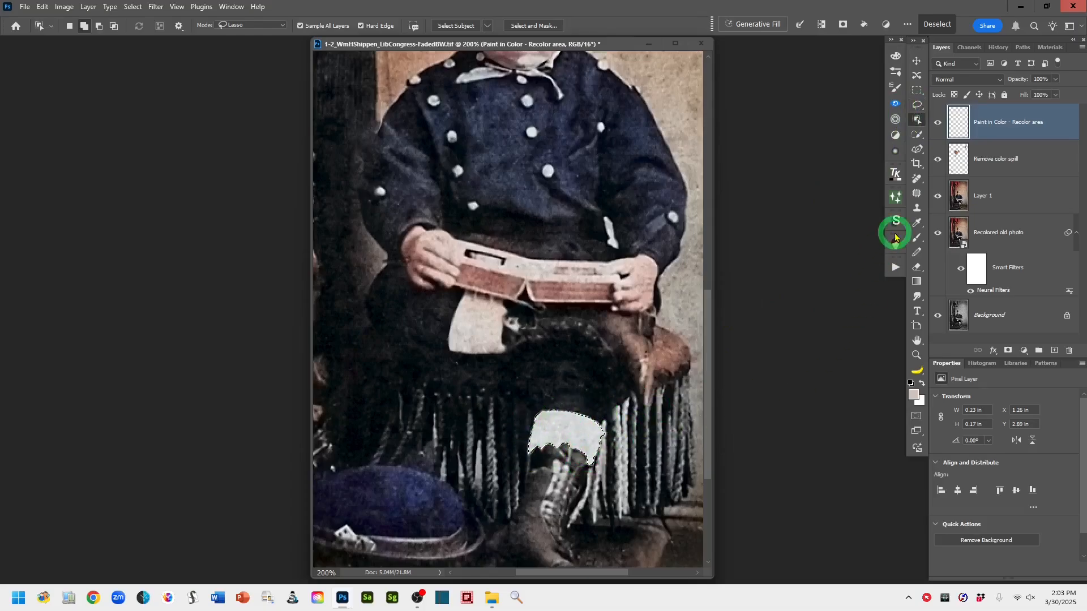
pyautogui.click(917, 240)
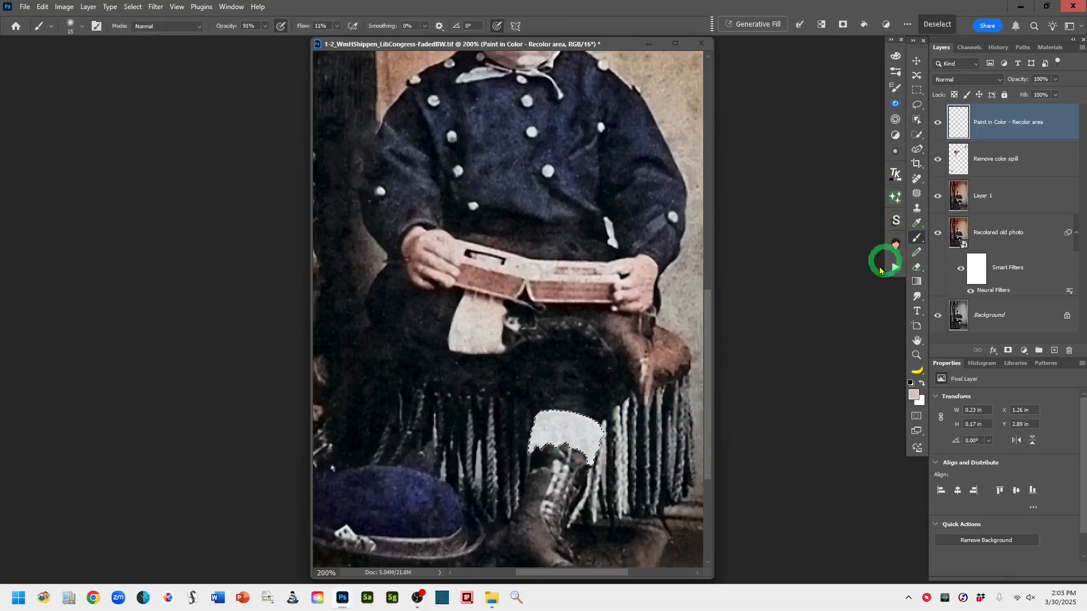
pyautogui.click(596, 441)
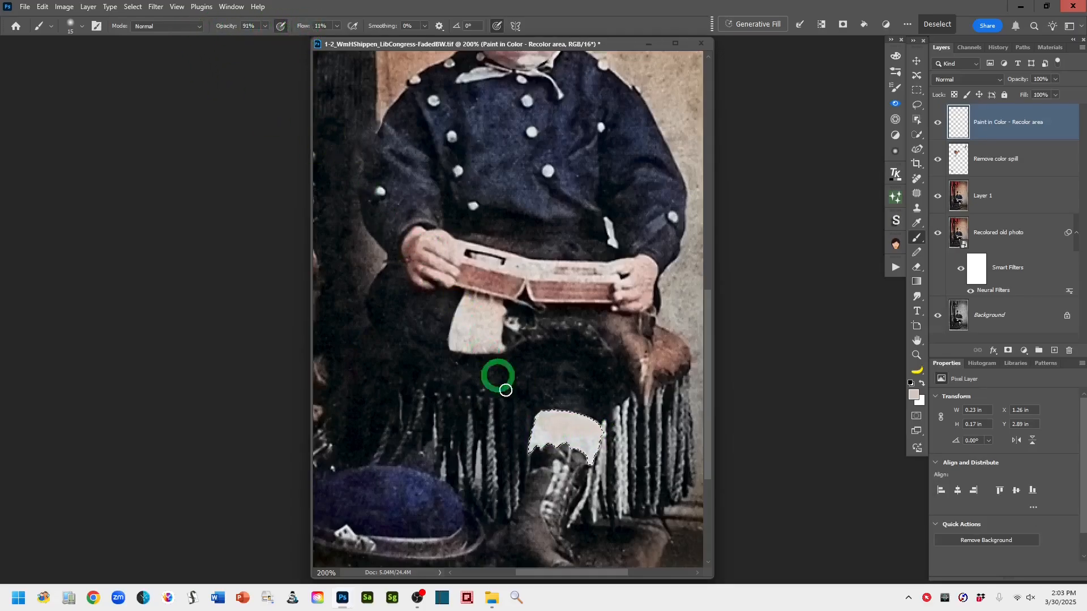
pyautogui.moveTo(541, 425); pyautogui.dragTo(544, 436)
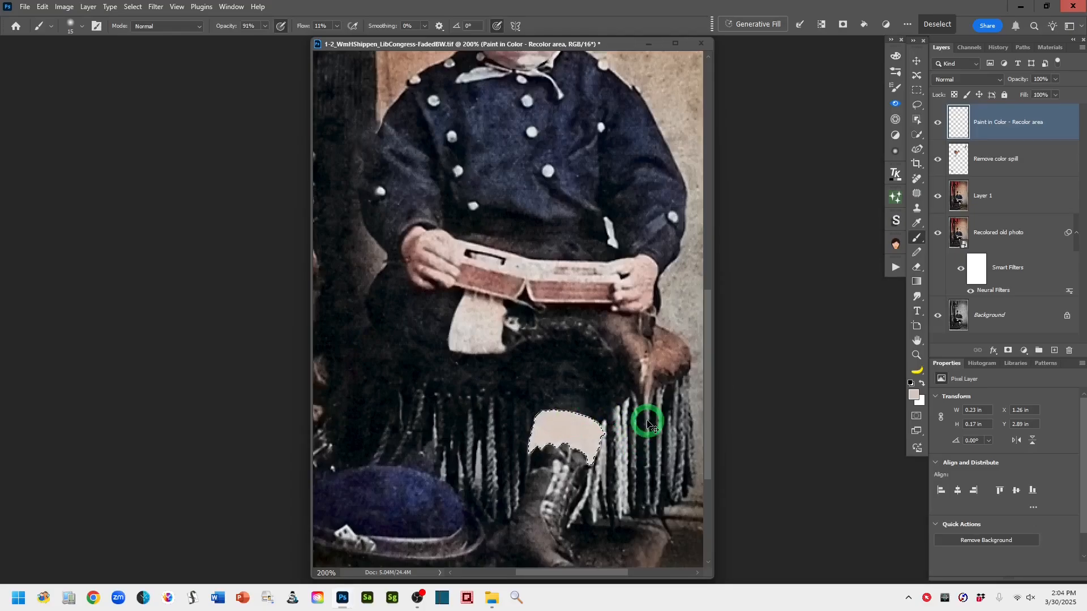
pyautogui.hotkey('ctrl', 'd')
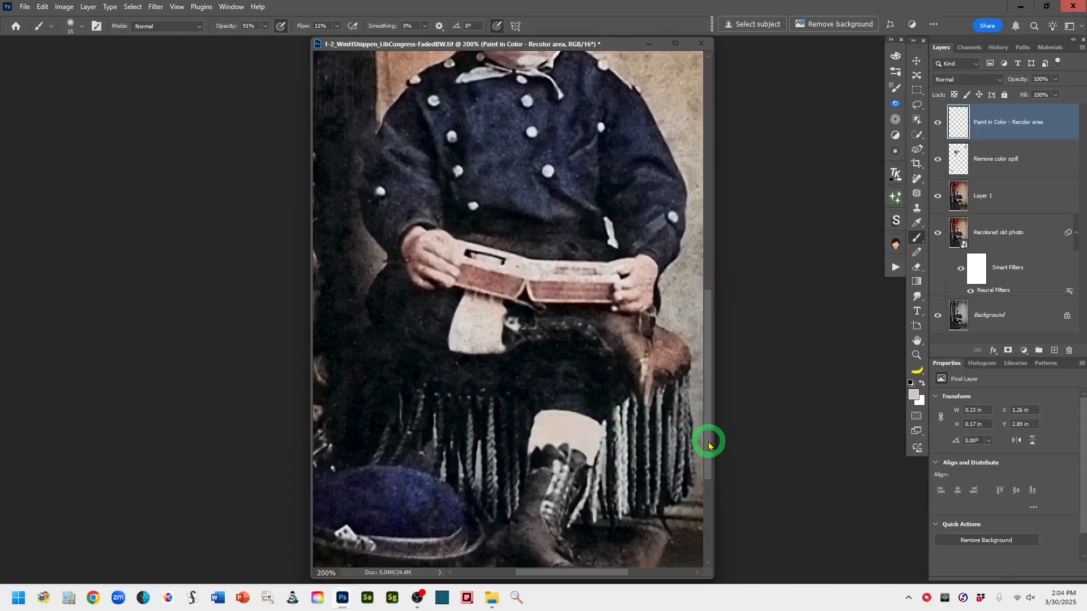
# Set the recolor layer's blend mode to Color
pyautogui.scroll(-2, 707, 448)
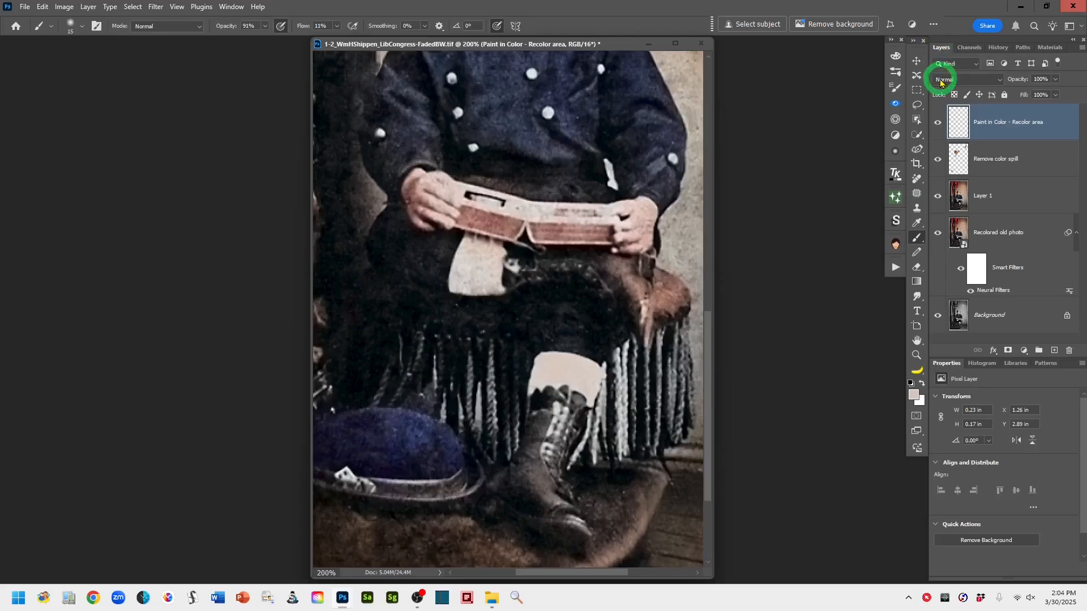
pyautogui.click(999, 83)
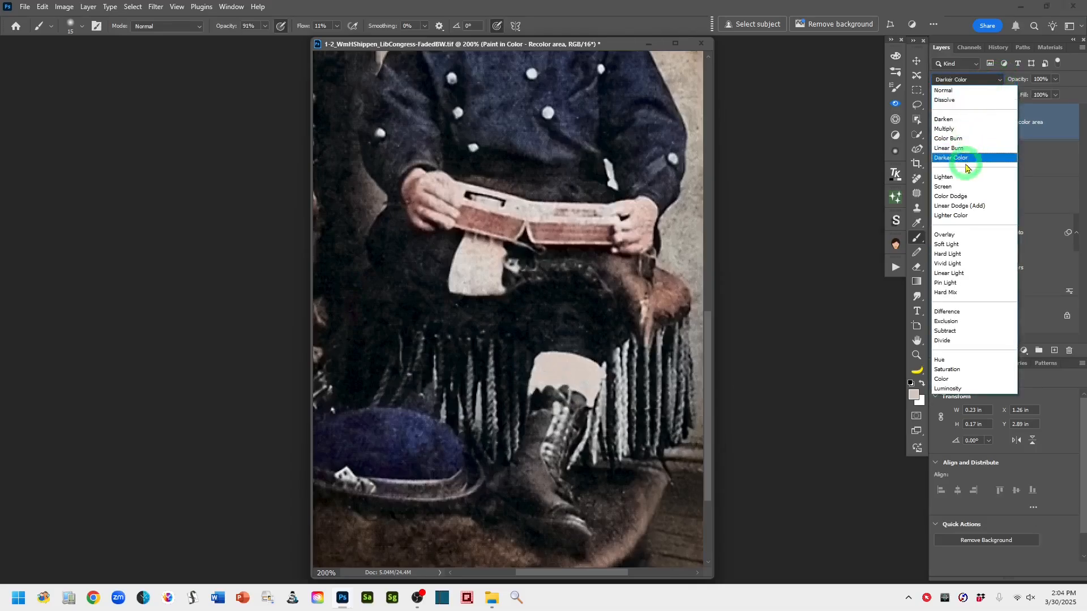
pyautogui.click(976, 379)
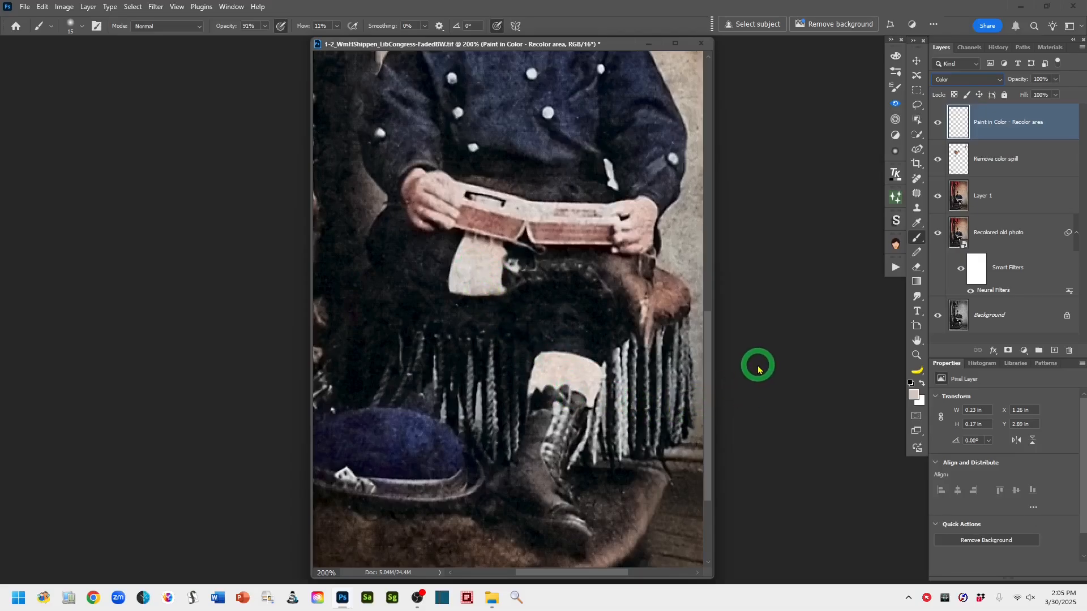
# Compare the full colorized image against the original black-and-white Background by soloing and restoring it
pyautogui.hotkey('ctrl', '-')
pyautogui.hotkey('ctrl', '-')
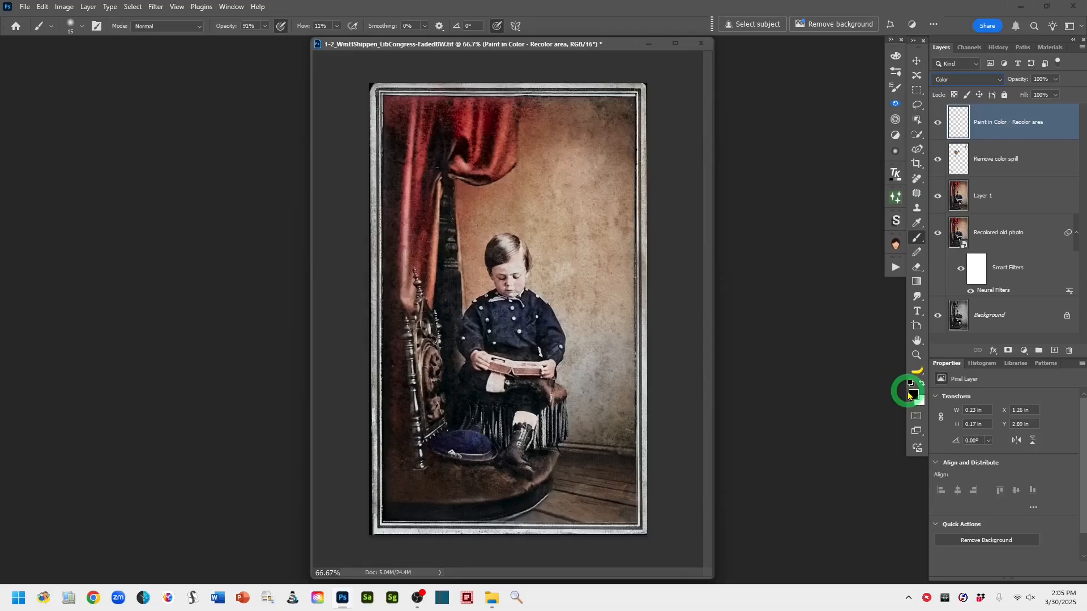
pyautogui.click(917, 106)
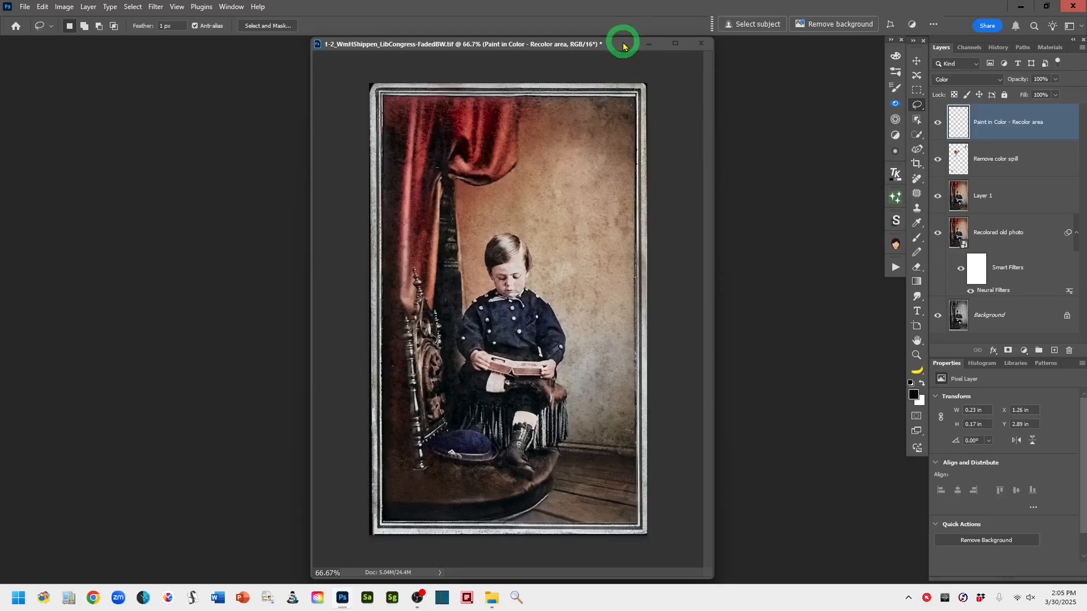
pyautogui.moveTo(623, 45); pyautogui.dragTo(653, 44)
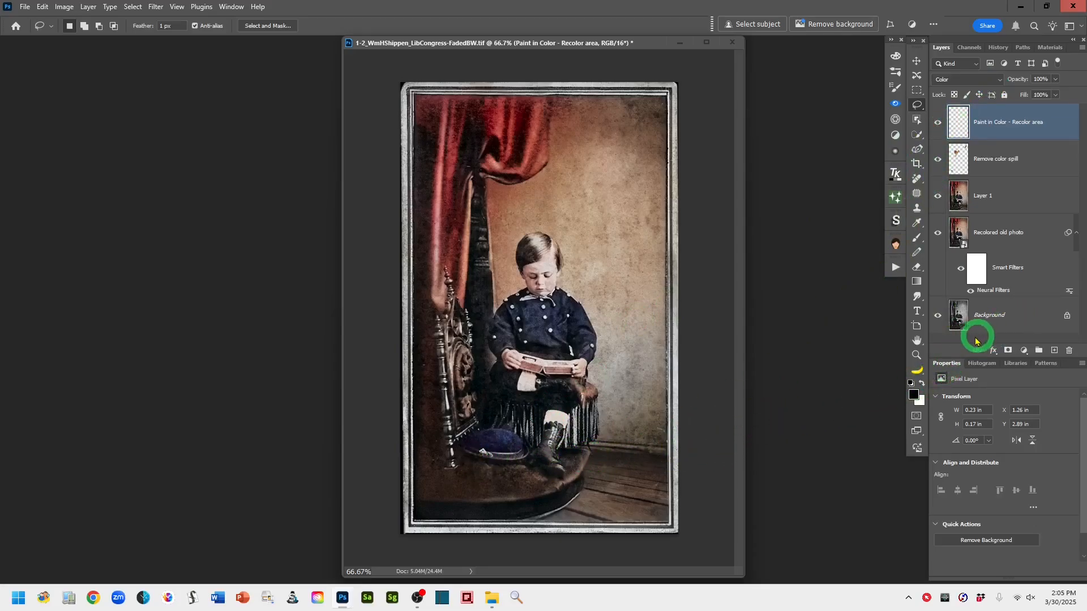
pyautogui.keyDown('alt'); pyautogui.click(937, 316); pyautogui.keyUp('alt')
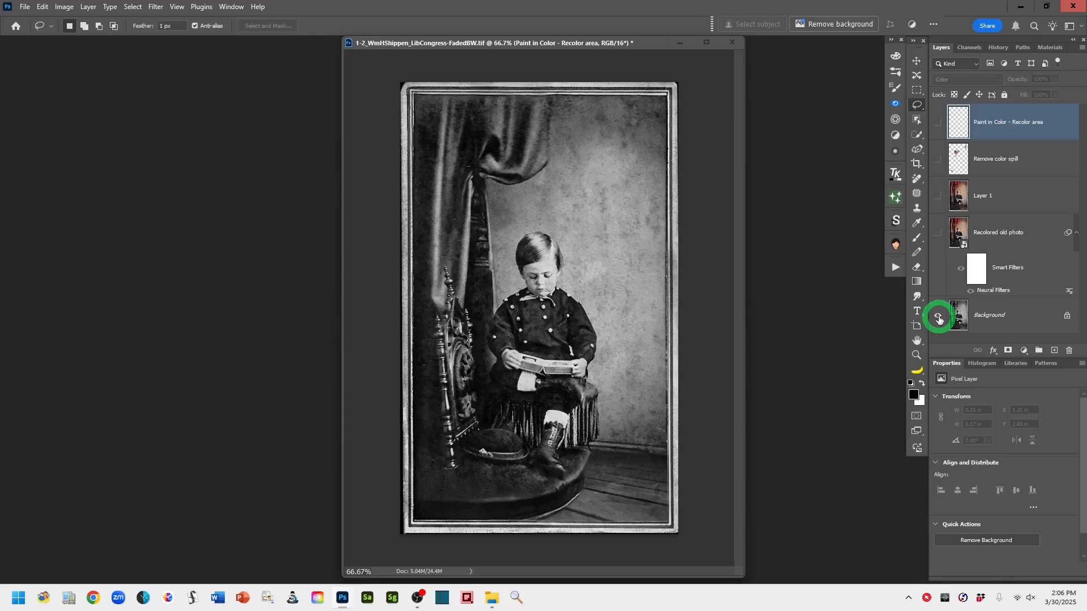
pyautogui.keyDown('alt'); pyautogui.click(938, 318); pyautogui.keyUp('alt')
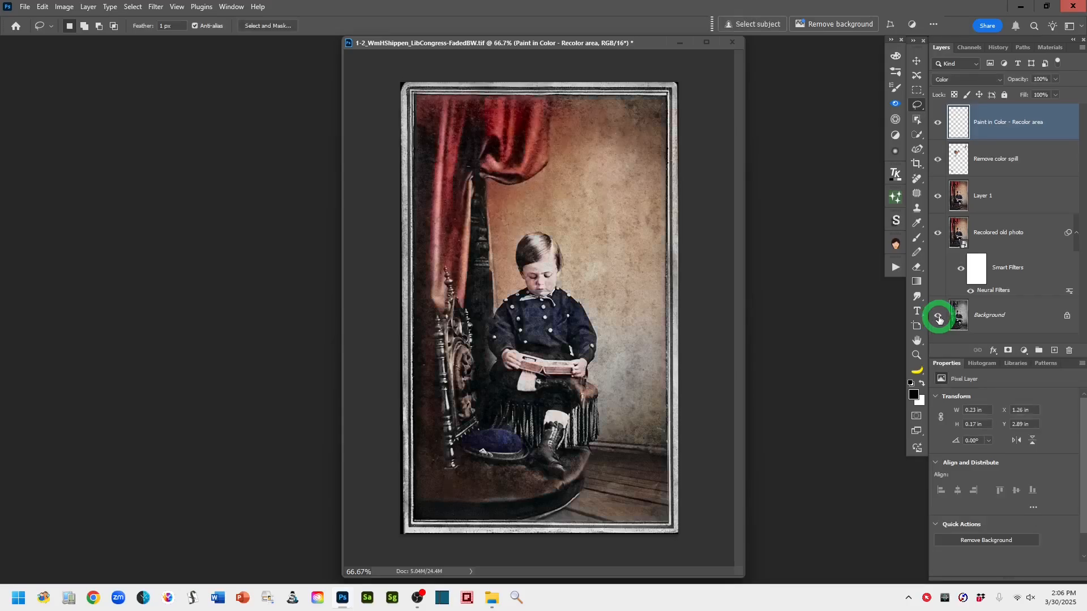
pyautogui.keyDown('alt'); pyautogui.click(938, 318); pyautogui.keyUp('alt')
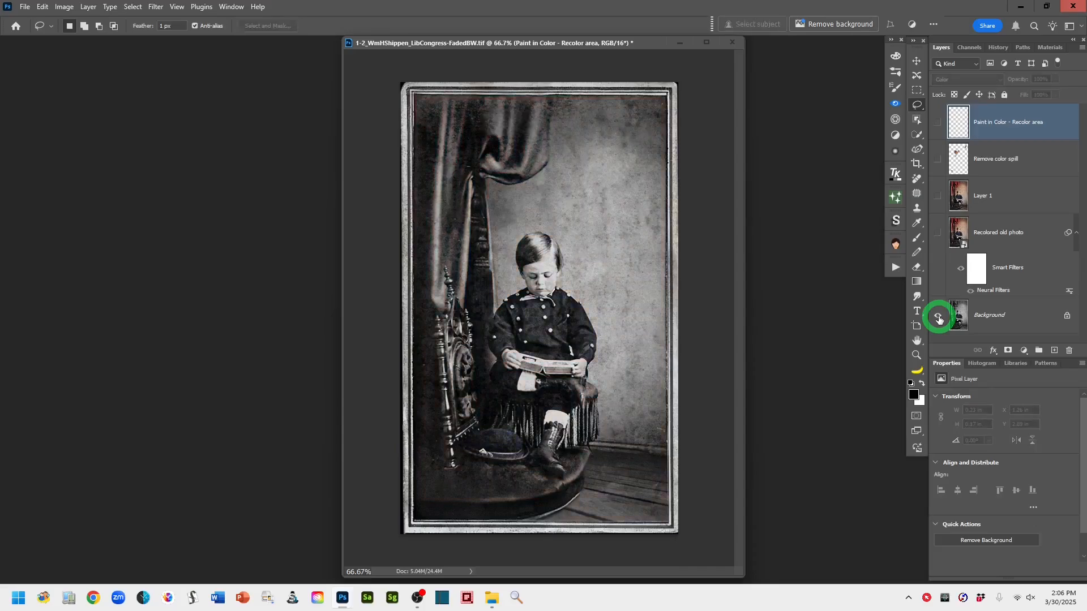
pyautogui.keyDown('alt'); pyautogui.click(938, 319); pyautogui.keyUp('alt')
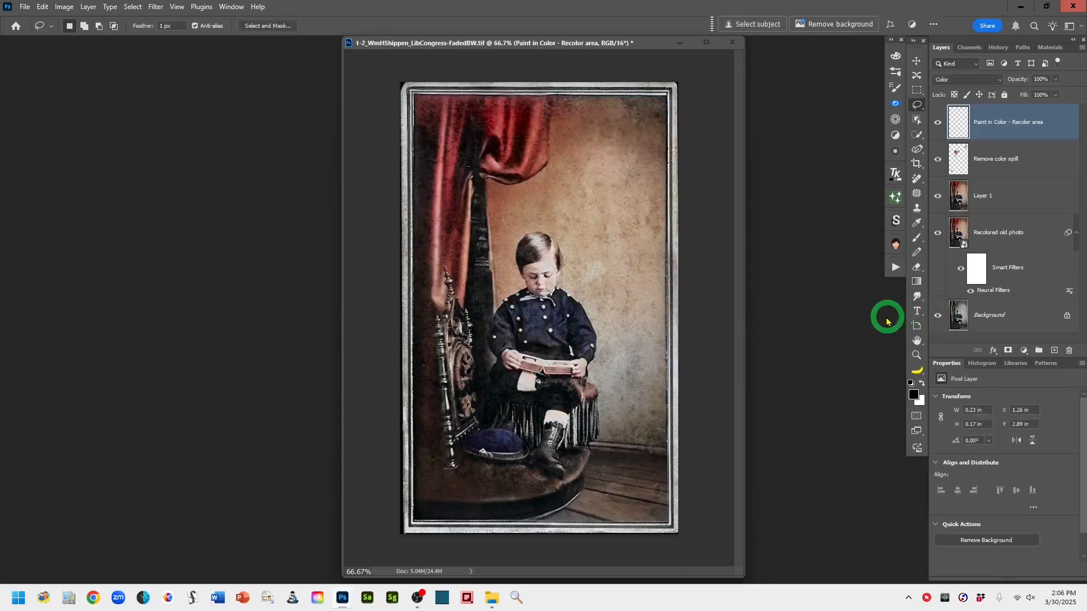
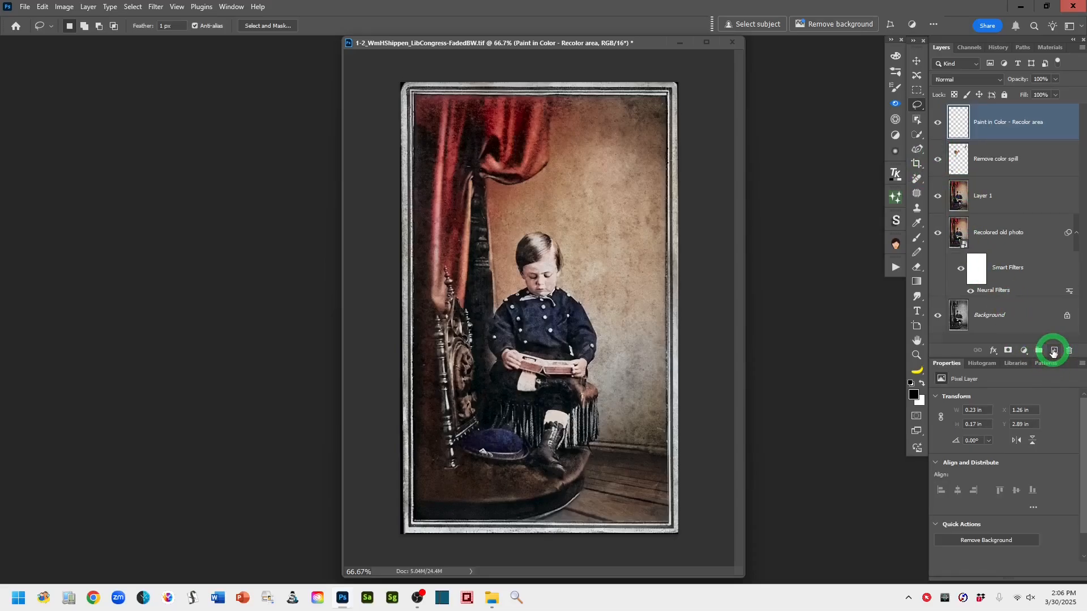
# Create a new layer, stamp all visible layers into it, and rename it "optional"
pyautogui.click(1053, 352)
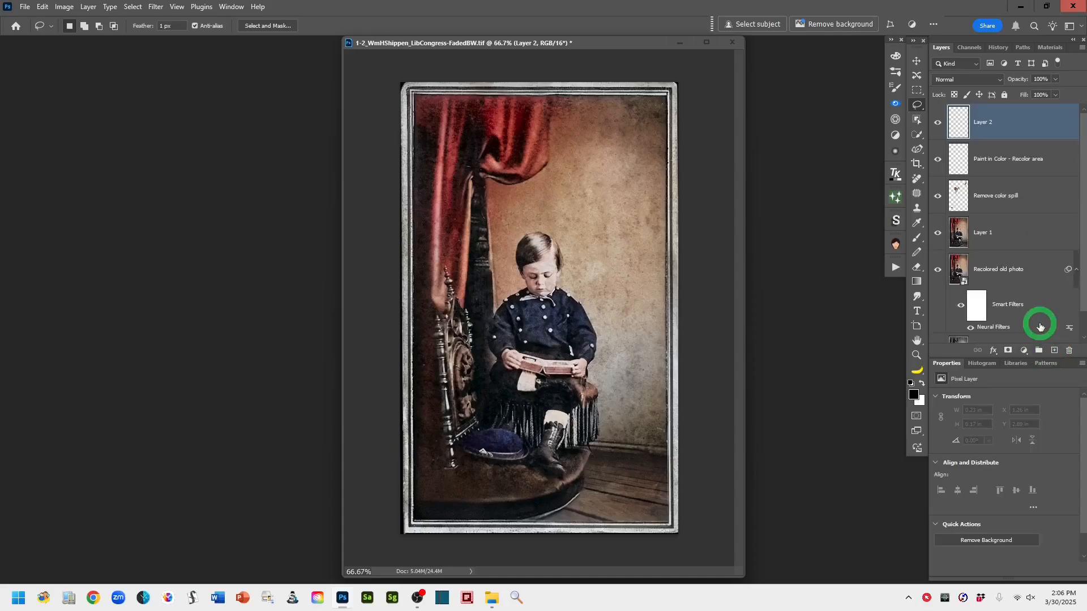
pyautogui.hotkey('ctrl', 'shift', 'alt', 'e')
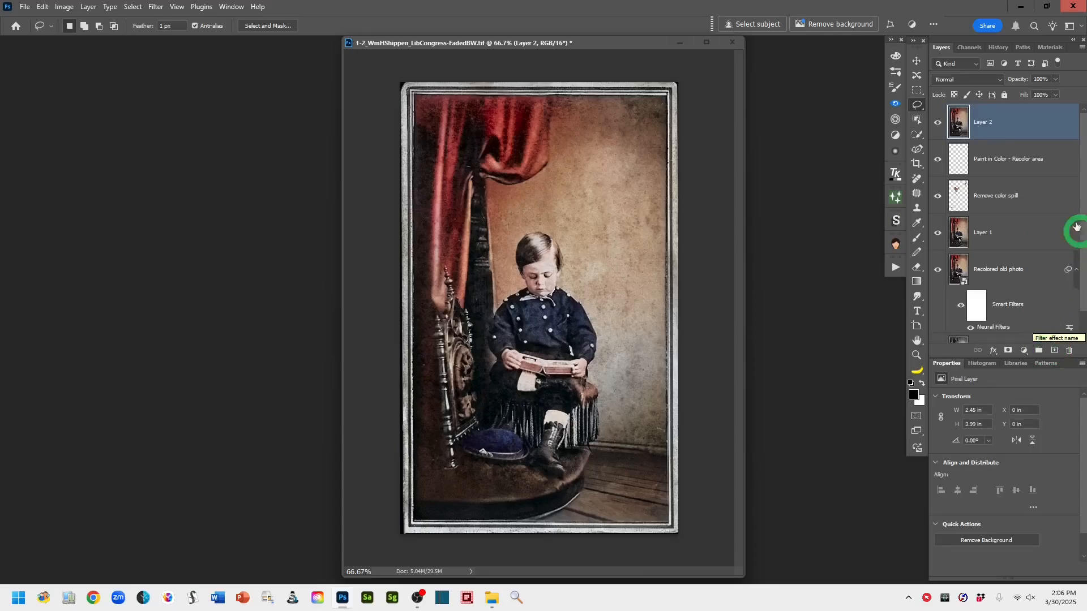
pyautogui.doubleClick(982, 122)
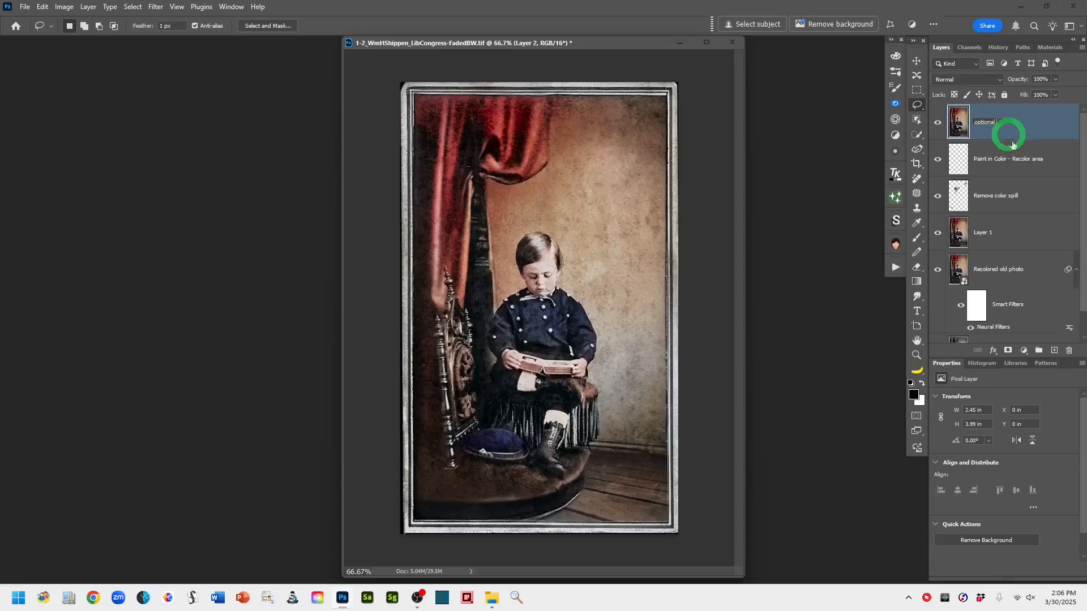
pyautogui.press('Return')
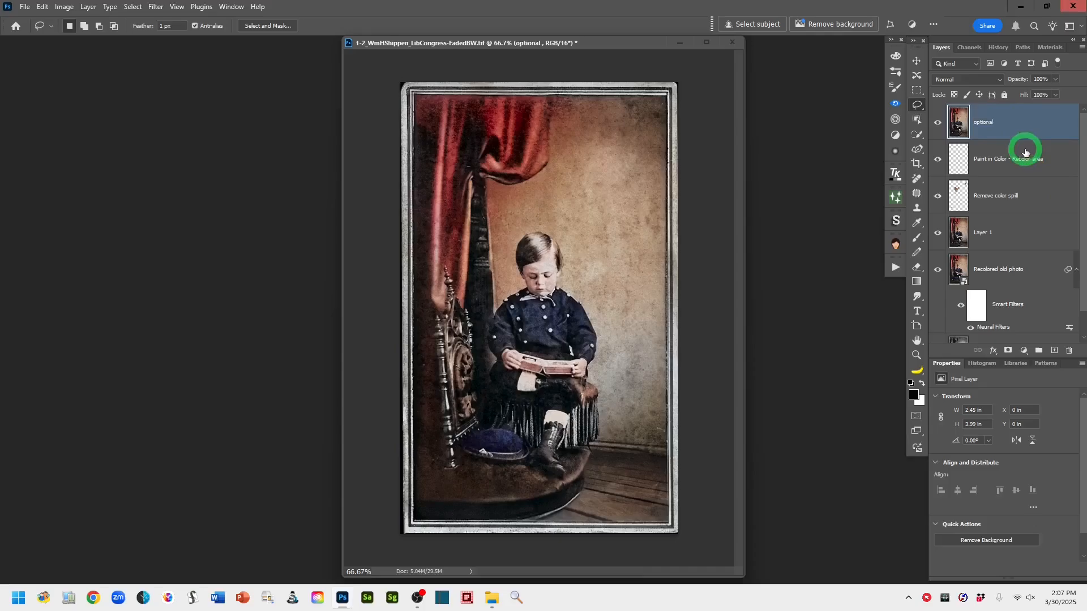
# Try an auto Curves adjustment layer above the stamped layer, then delete it
pyautogui.click(1024, 351)
pyautogui.click(1027, 419)
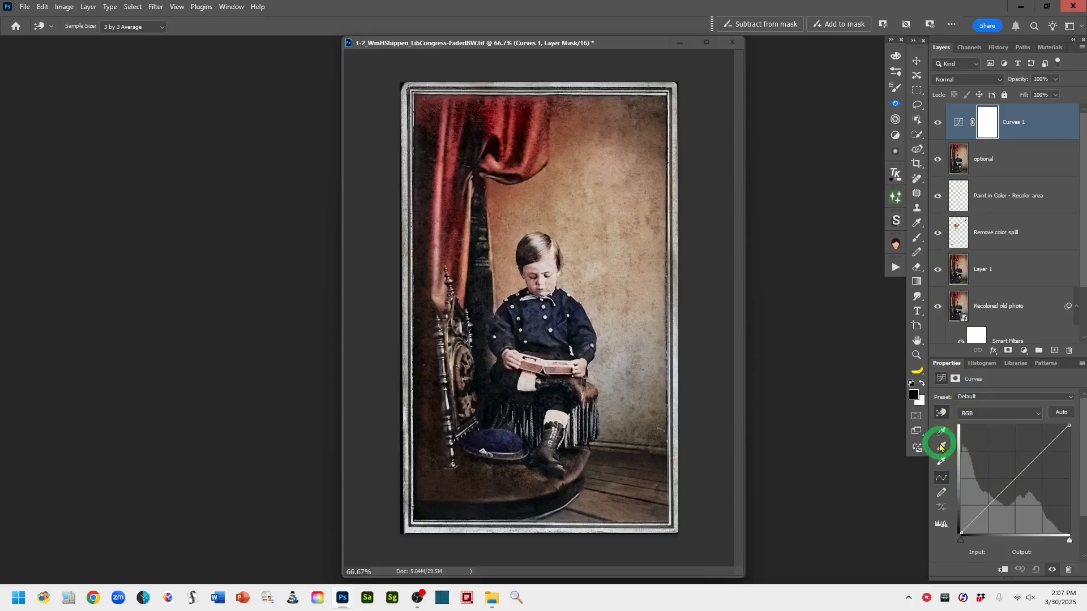
pyautogui.click(1062, 417)
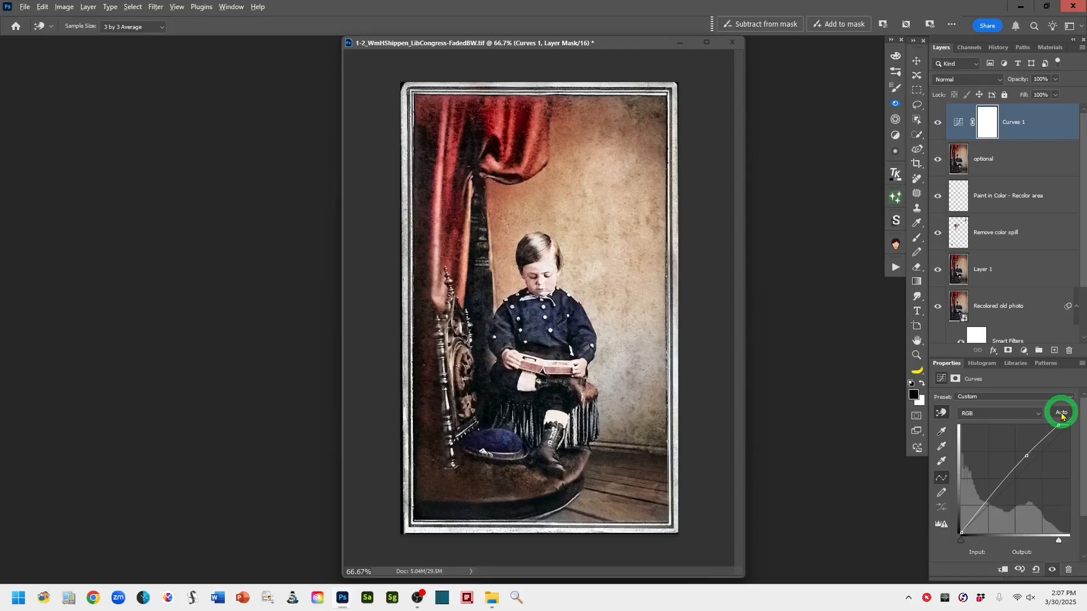
pyautogui.keyDown('alt'); pyautogui.click(1061, 413); pyautogui.keyUp('alt')
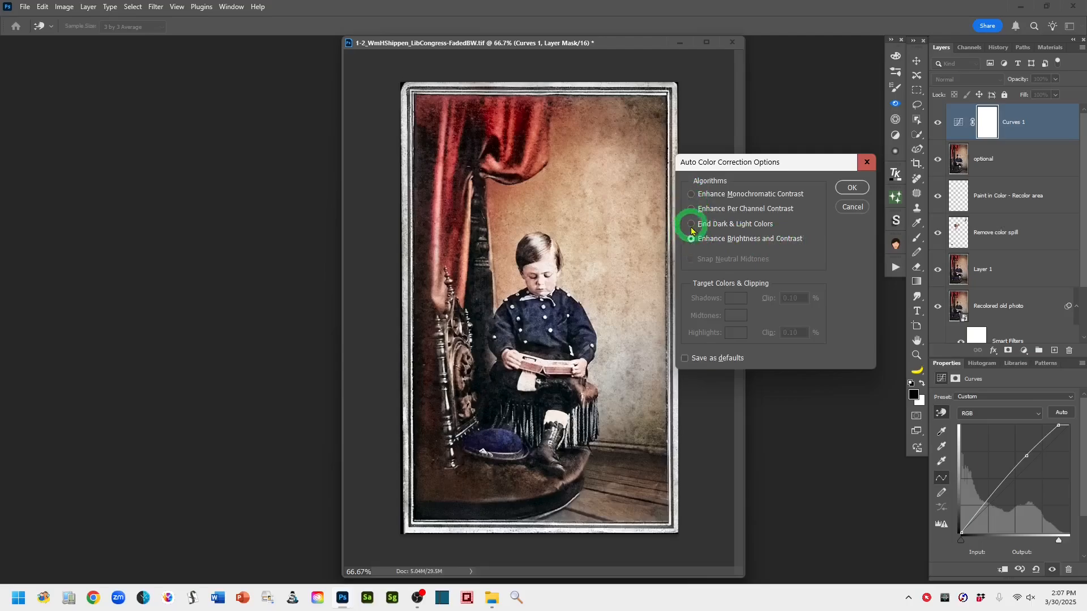
pyautogui.click(849, 211)
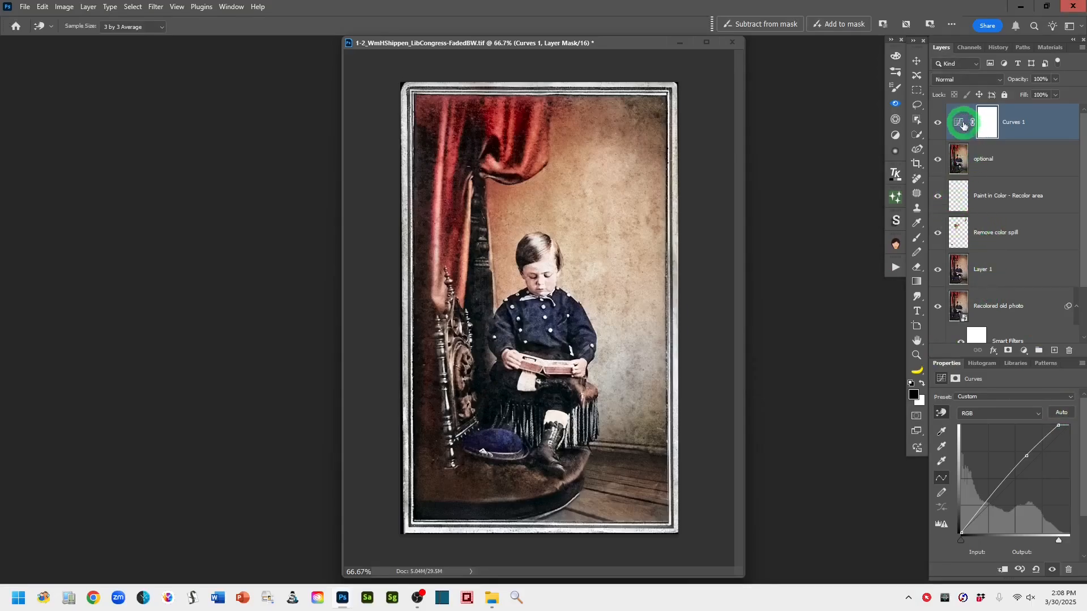
pyautogui.moveTo(958, 121)
pyautogui.mouseDown()
pyautogui.moveTo(987, 214)
pyautogui.moveTo(1068, 347)
pyautogui.mouseUp()
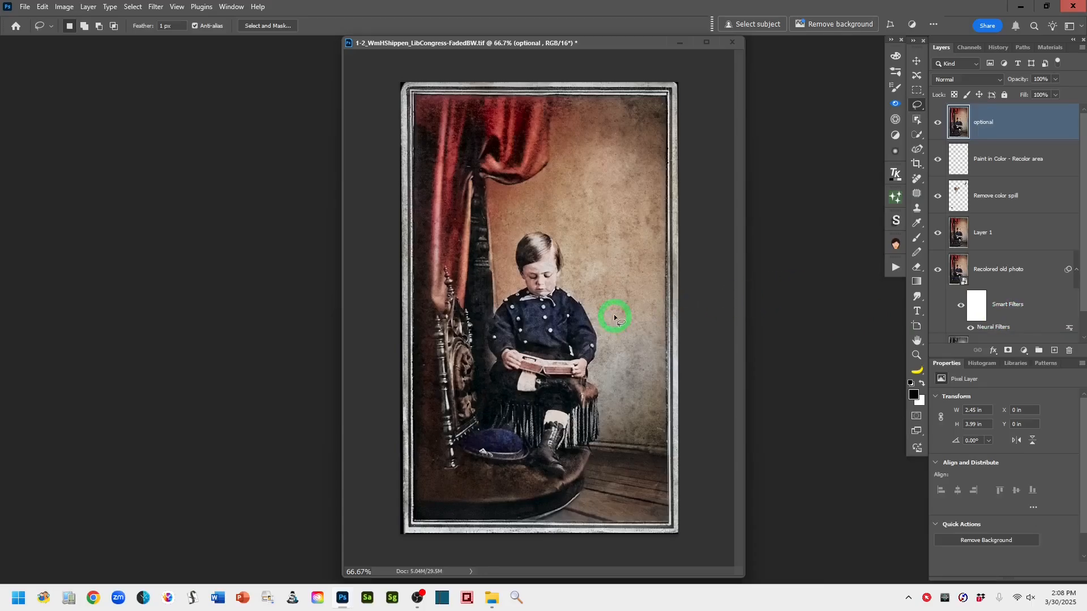
# Duplicate the optional layer and apply a High Pass filter with a 0.3-pixel radius to the copy
pyautogui.moveTo(1043, 117); pyautogui.dragTo(1057, 353)
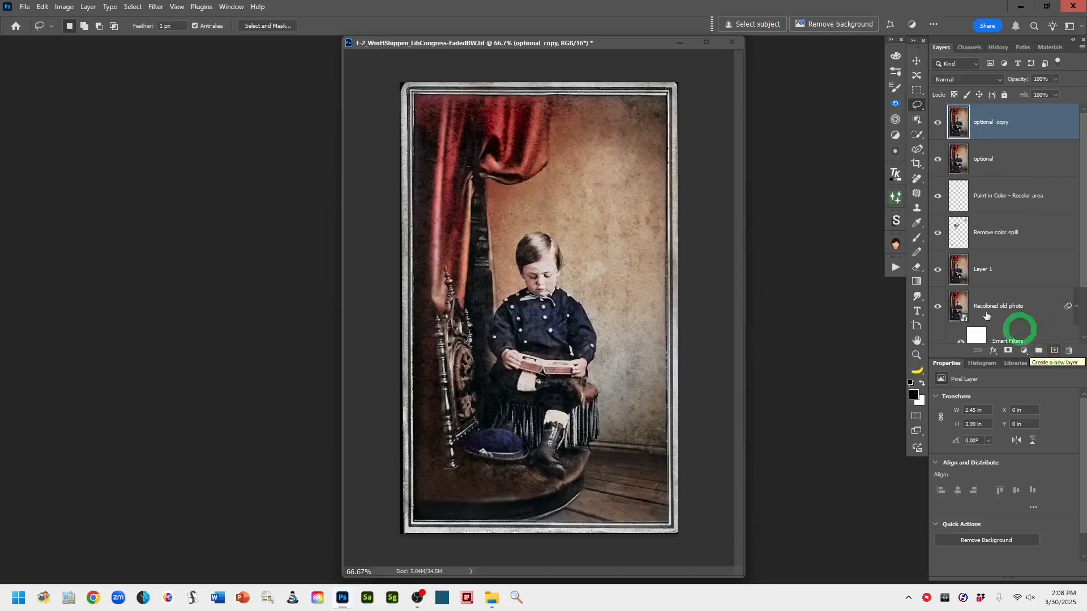
pyautogui.click(156, 7)
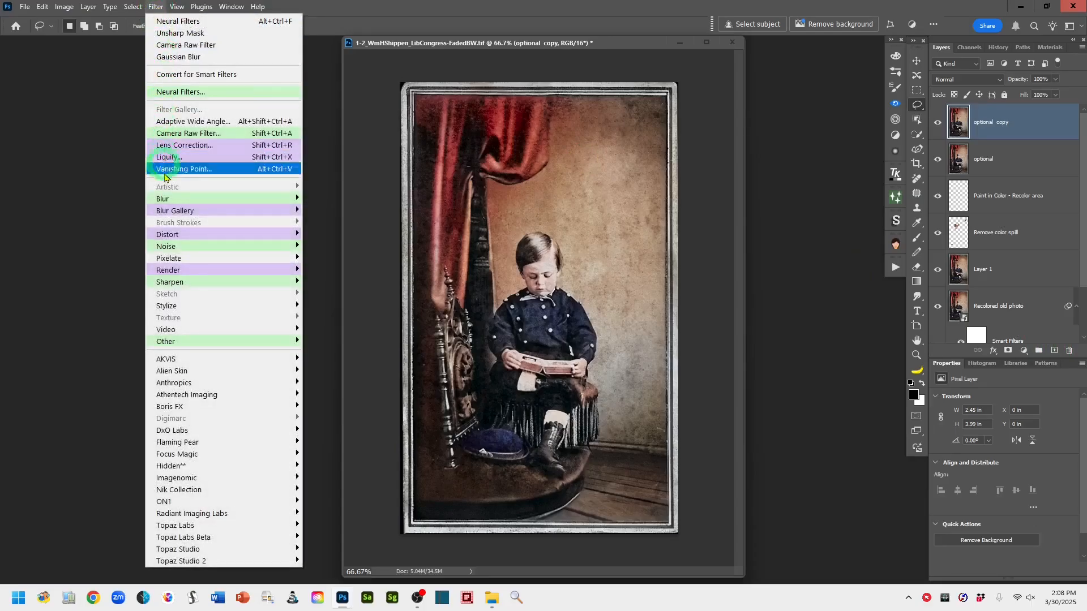
pyautogui.moveTo(183, 345)
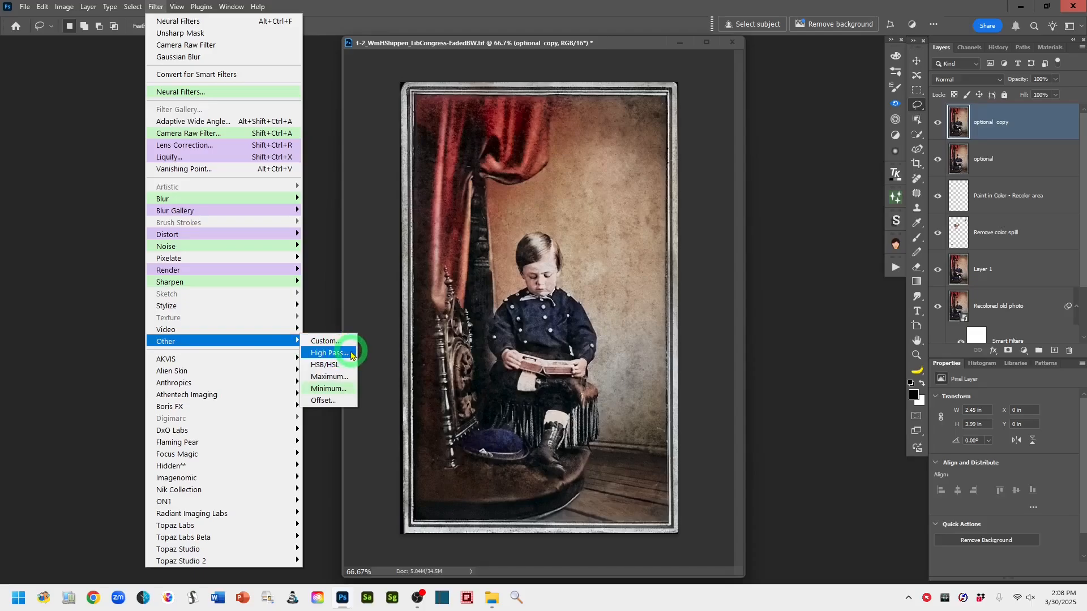
pyautogui.click(351, 353)
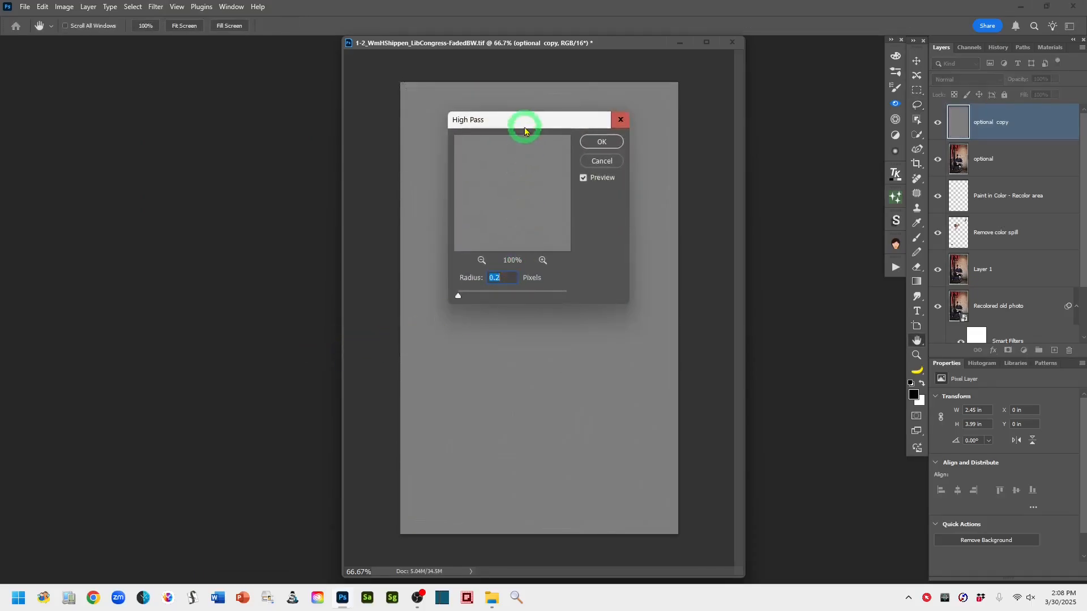
pyautogui.moveTo(527, 125); pyautogui.dragTo(766, 120)
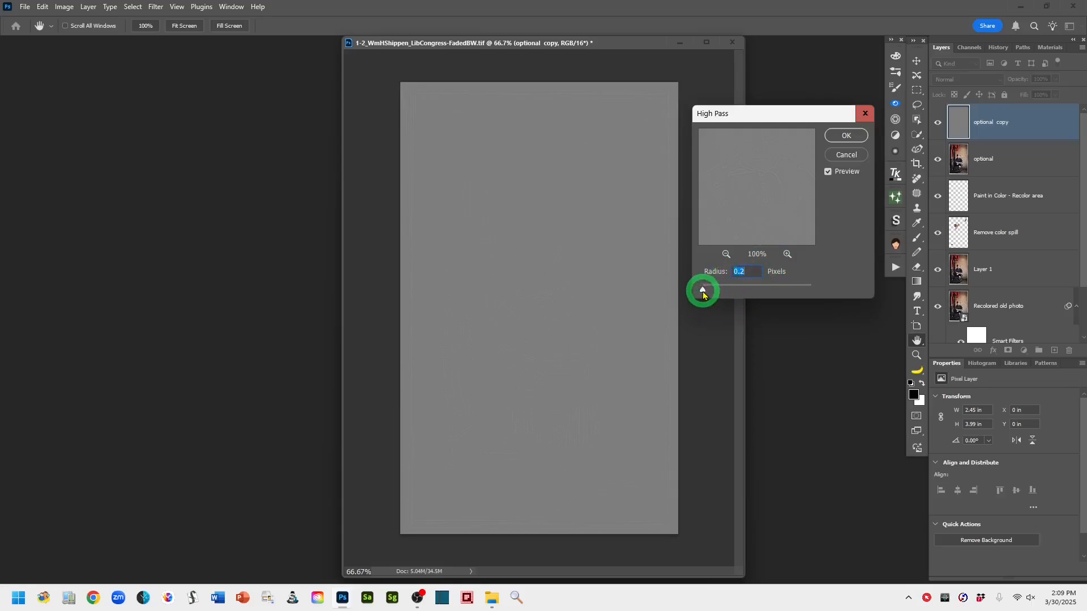
pyautogui.moveTo(702, 294); pyautogui.dragTo(721, 296)
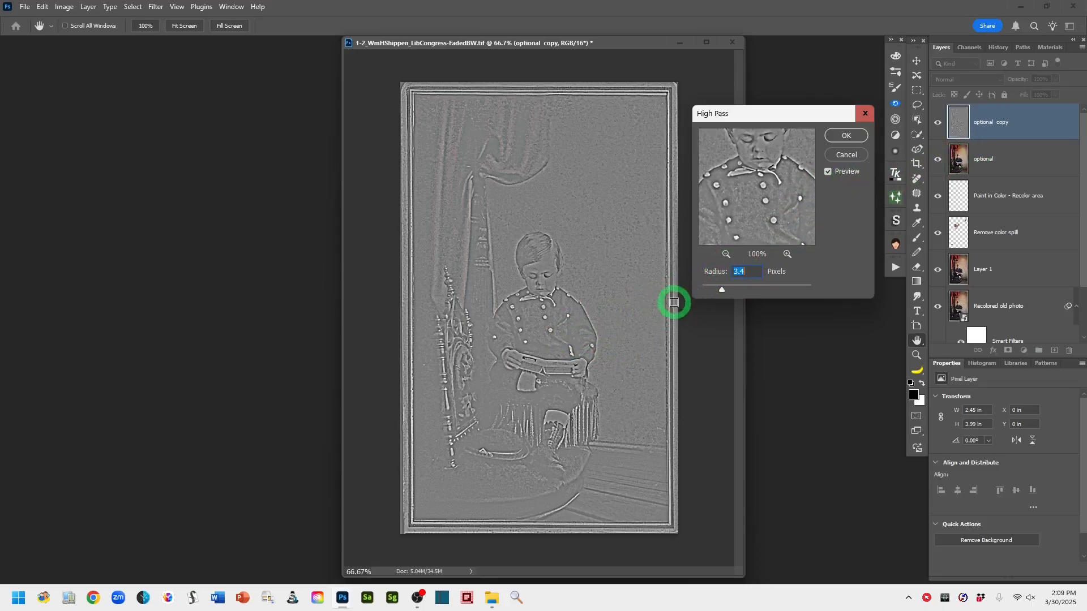
pyautogui.moveTo(723, 293); pyautogui.dragTo(706, 292)
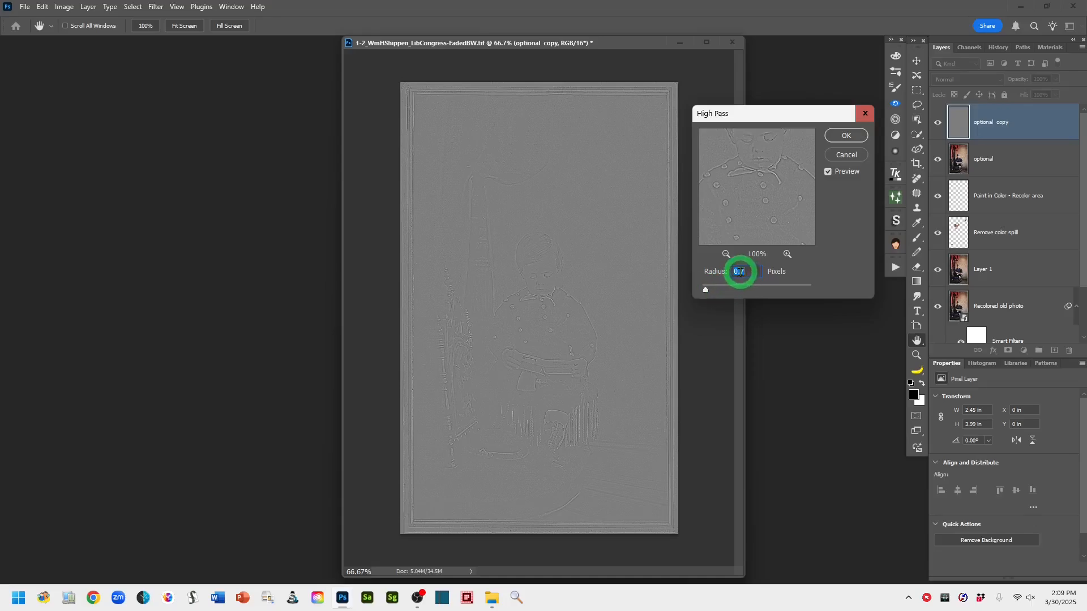
pyautogui.click(741, 272)
pyautogui.press('BackSpace')
pyautogui.write('3')
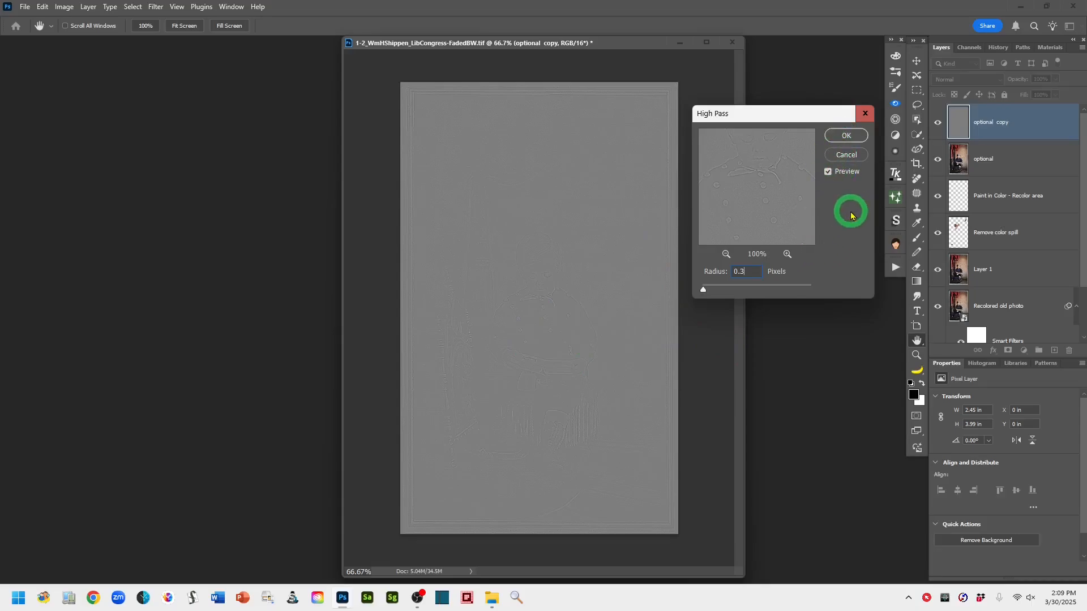
pyautogui.click(846, 136)
# Set the High Pass copy's blend mode to Soft Light
pyautogui.press('l')
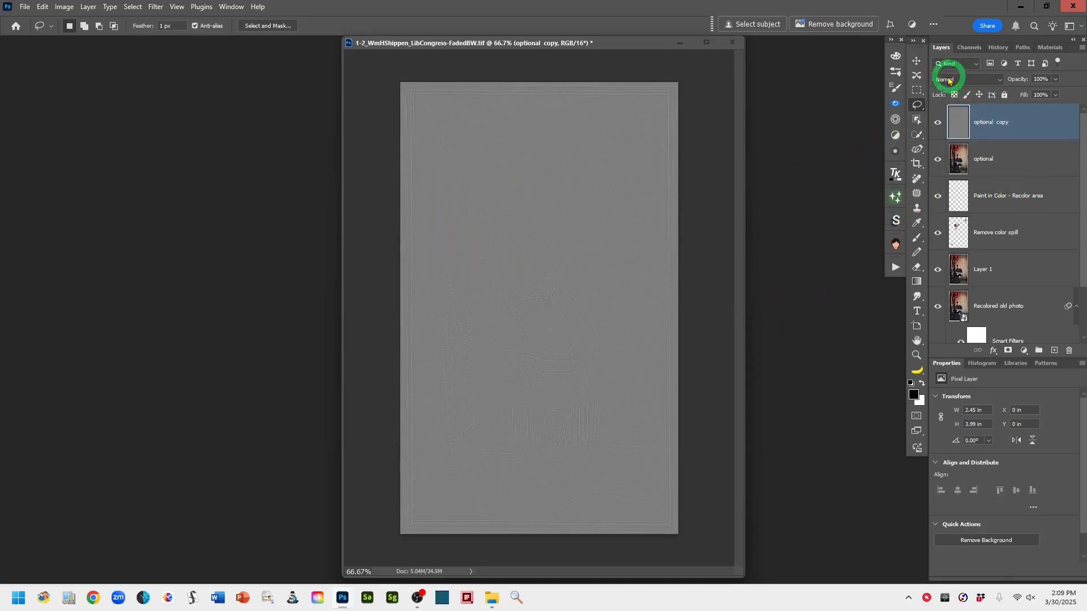
pyautogui.click(994, 79)
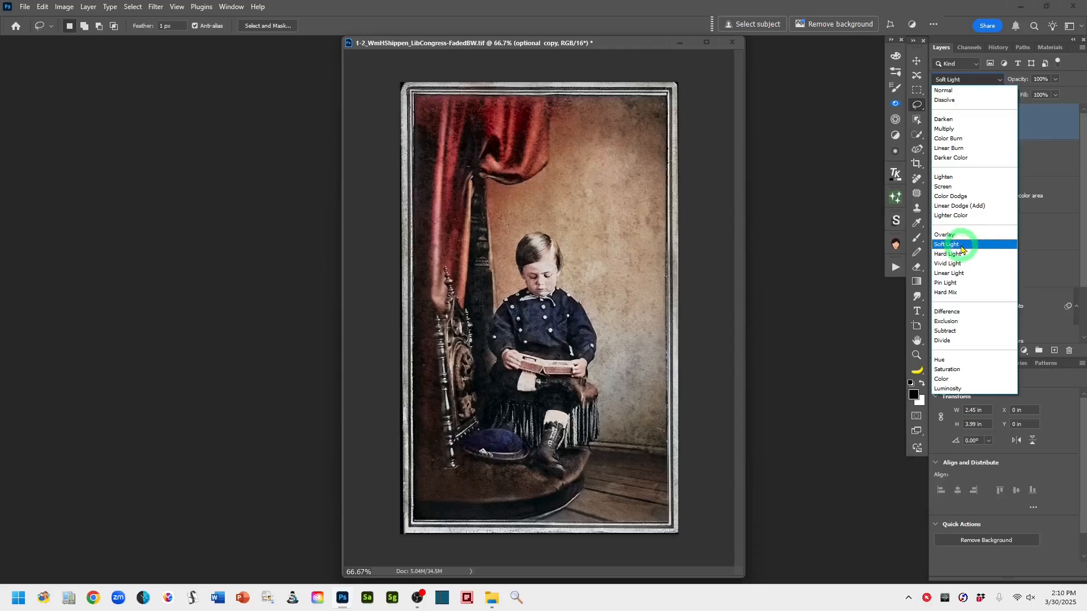
pyautogui.click(961, 247)
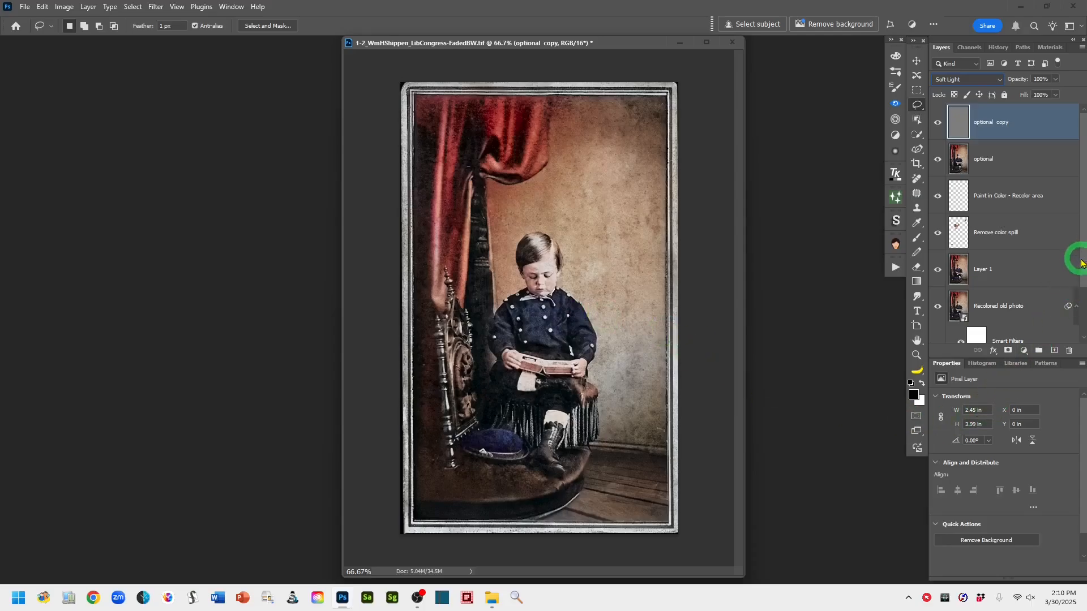
# Compare the sharpened colorized result against the black-and-white Background by soloing it and showing all layers again
pyautogui.moveTo(1085, 259); pyautogui.dragTo(1084, 339)
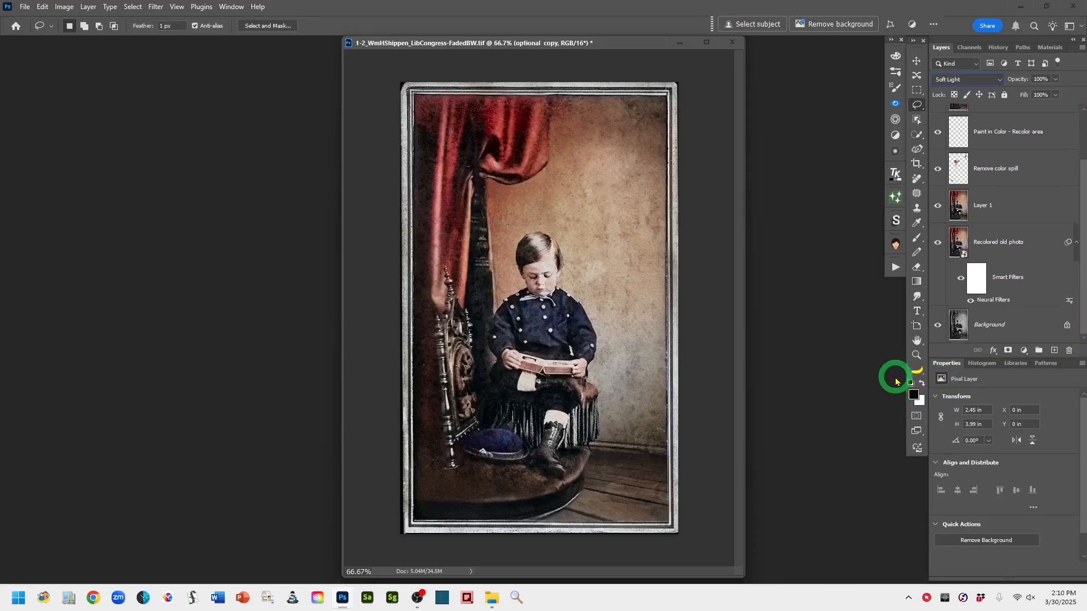
pyautogui.keyDown('alt'); pyautogui.click(937, 327); pyautogui.keyUp('alt')
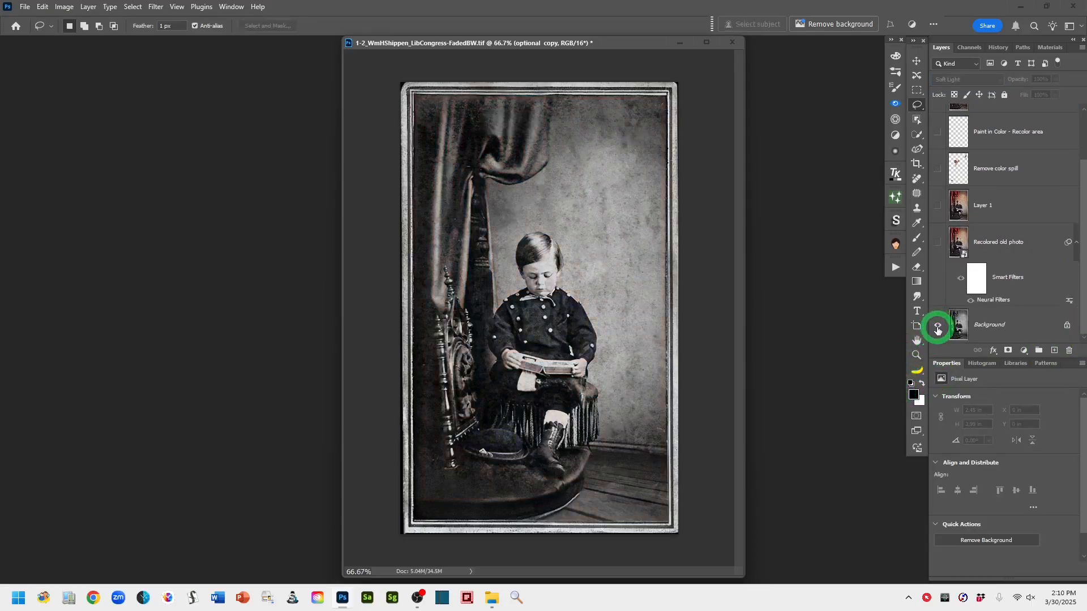
pyautogui.keyDown('alt'); pyautogui.click(937, 329); pyautogui.keyUp('alt')
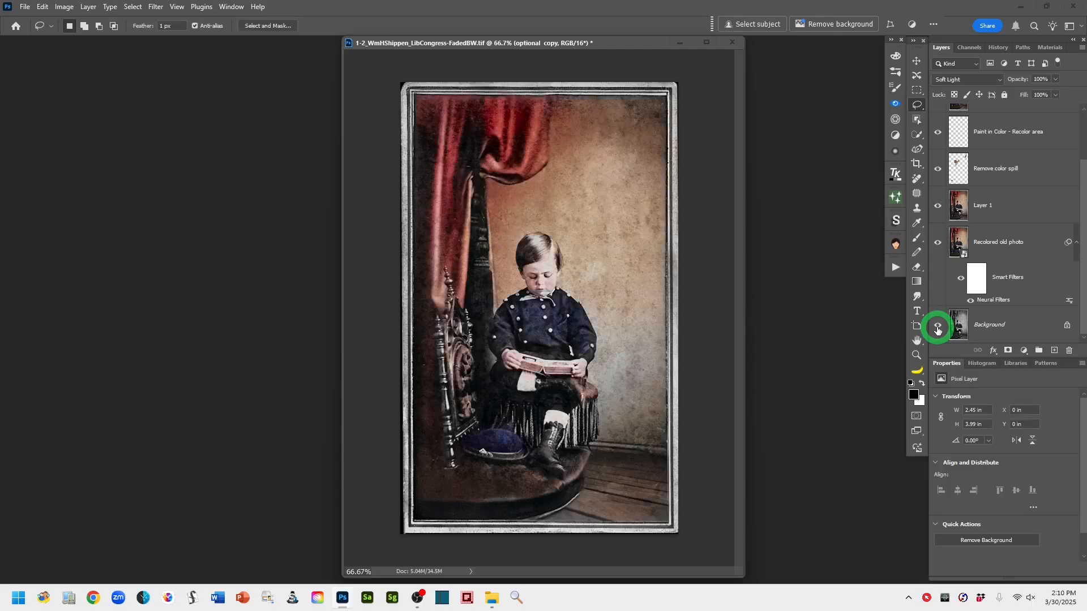
pyautogui.keyDown('alt'); pyautogui.click(937, 329); pyautogui.keyUp('alt')
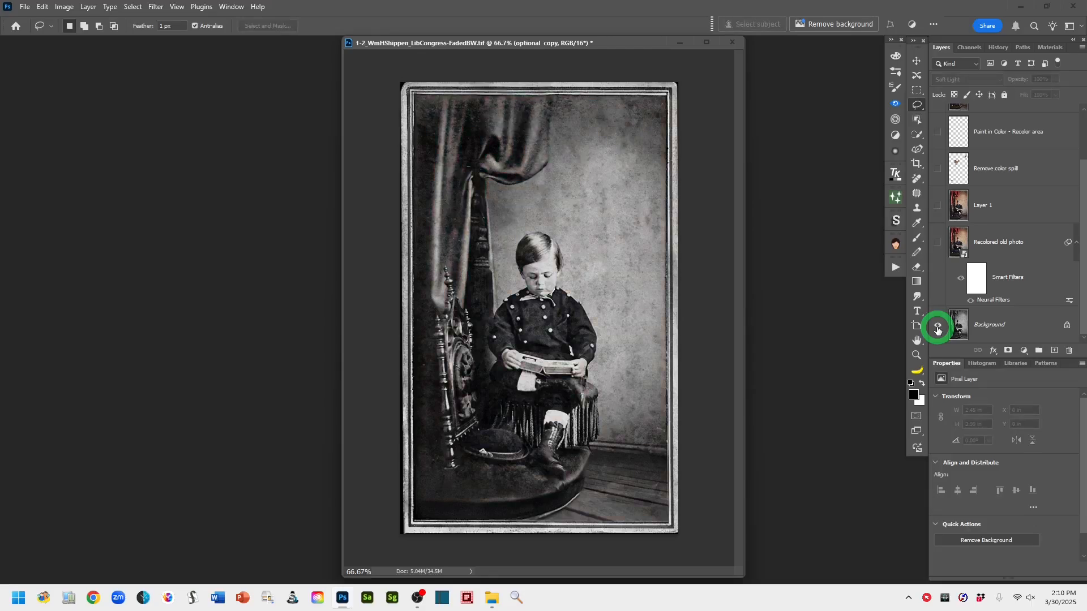
pyautogui.keyDown('alt'); pyautogui.click(937, 329); pyautogui.keyUp('alt')
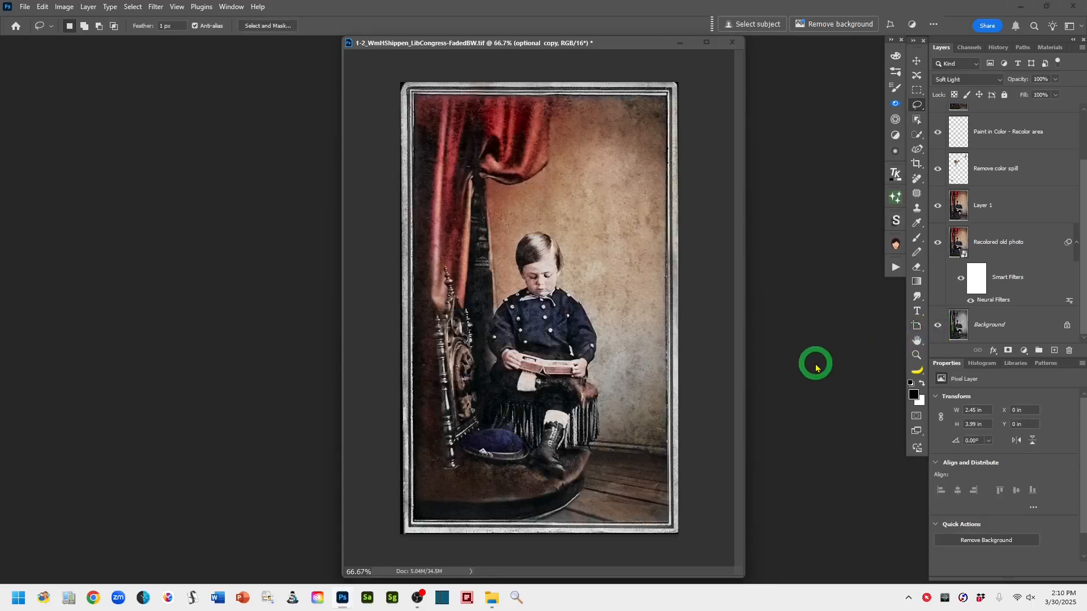